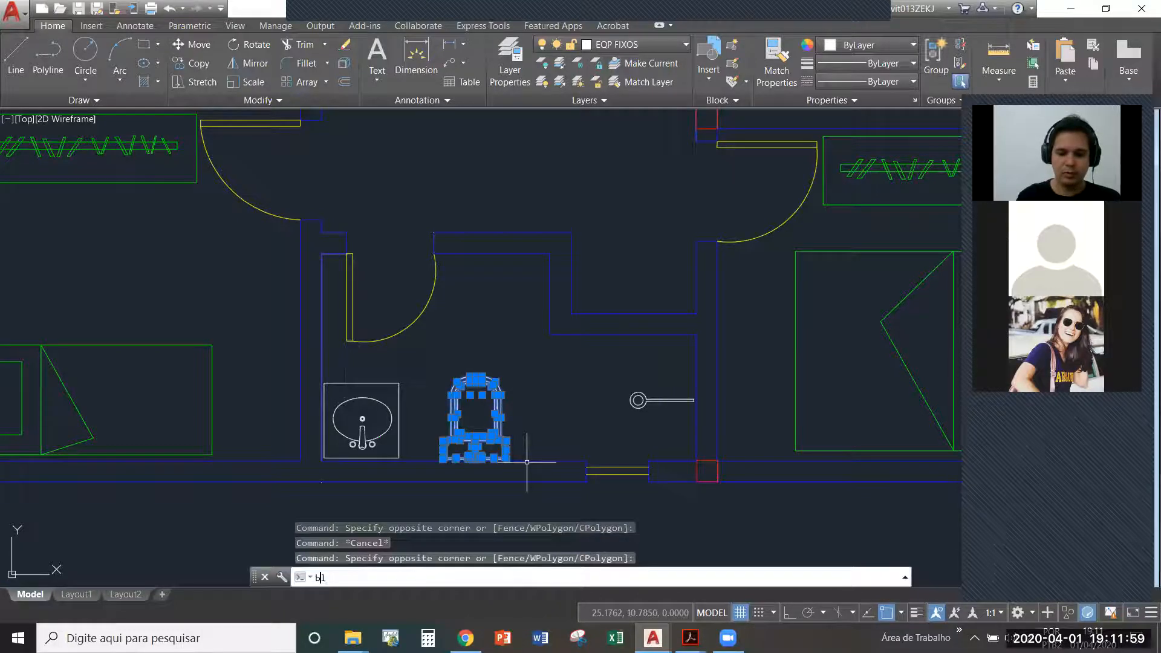
- Create a block named "vaso" from the selected toilet geometry
key(Return)
text(vaso)
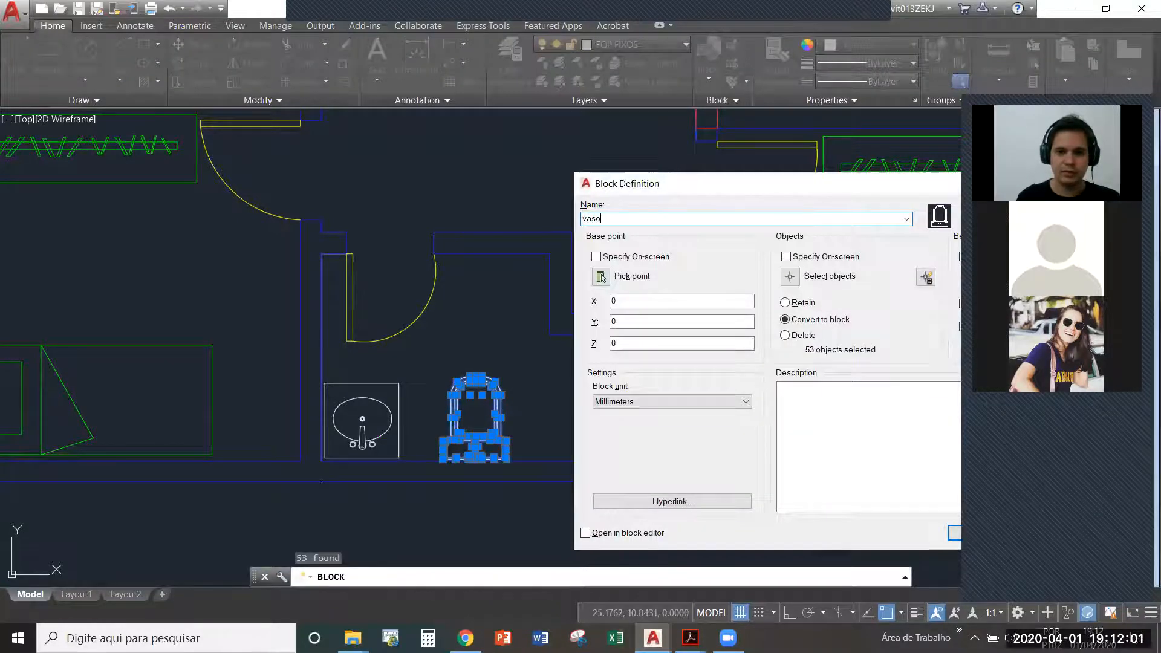
key(Return)
key(Escape)
- Check whether the shower, the washbasin and the single bed each select as one block
click(677, 427)
click(647, 387)
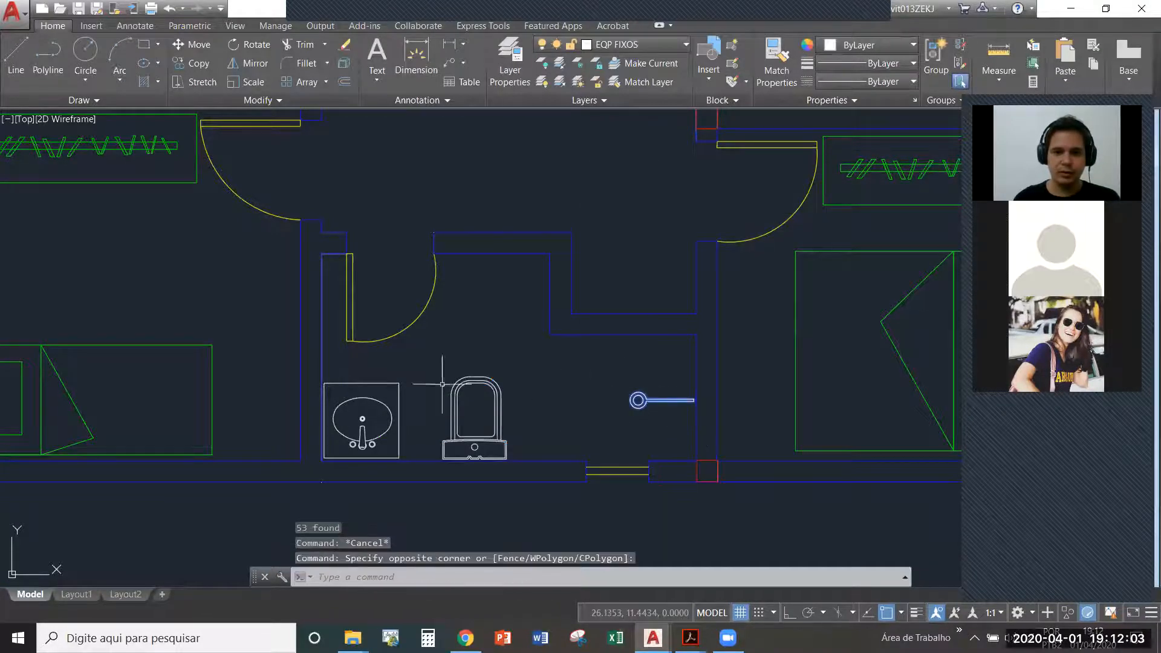
key(Escape)
click(362, 394)
click(352, 377)
key(Escape)
click(255, 377)
click(189, 365)
scroll(236, 377, down, 4)
key(Escape)
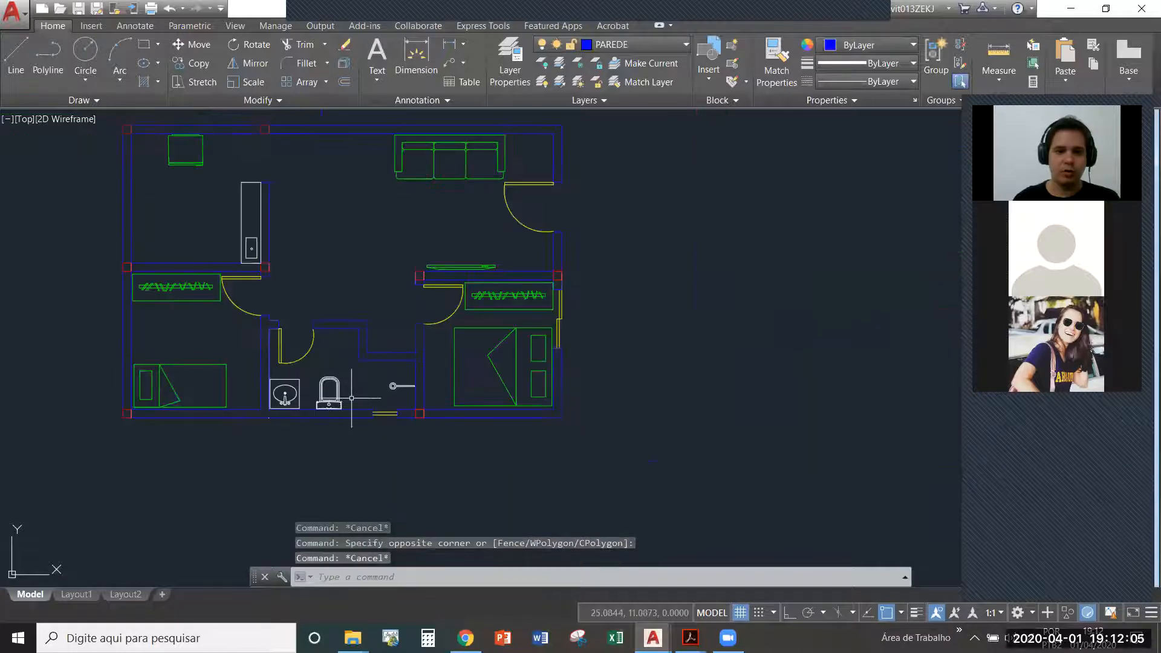
- Check how the toilet, the single bed, the wardrobe beside it and the double bed select in the whole plan
click(339, 392)
key(Escape)
click(192, 376)
click(187, 355)
key(Escape)
click(159, 311)
click(144, 292)
key(Escape)
click(507, 371)
click(497, 321)
key(Escape)
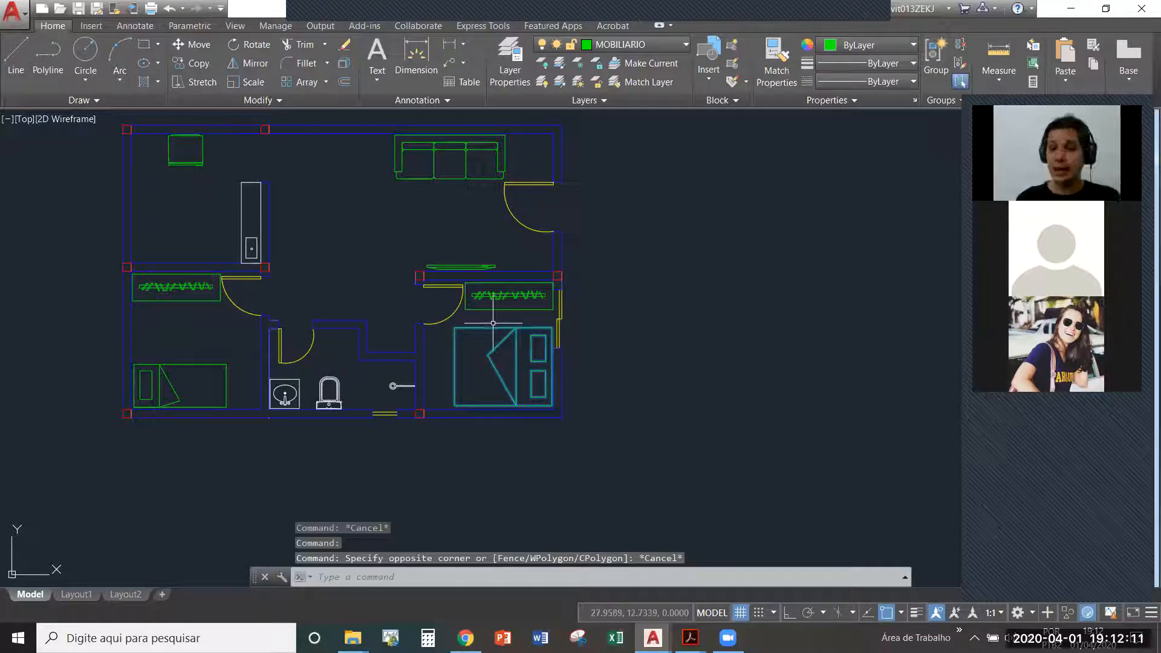
- Compare the layers of the double bed and the toilet, and review the drawing's list of layers
click(611, 45)
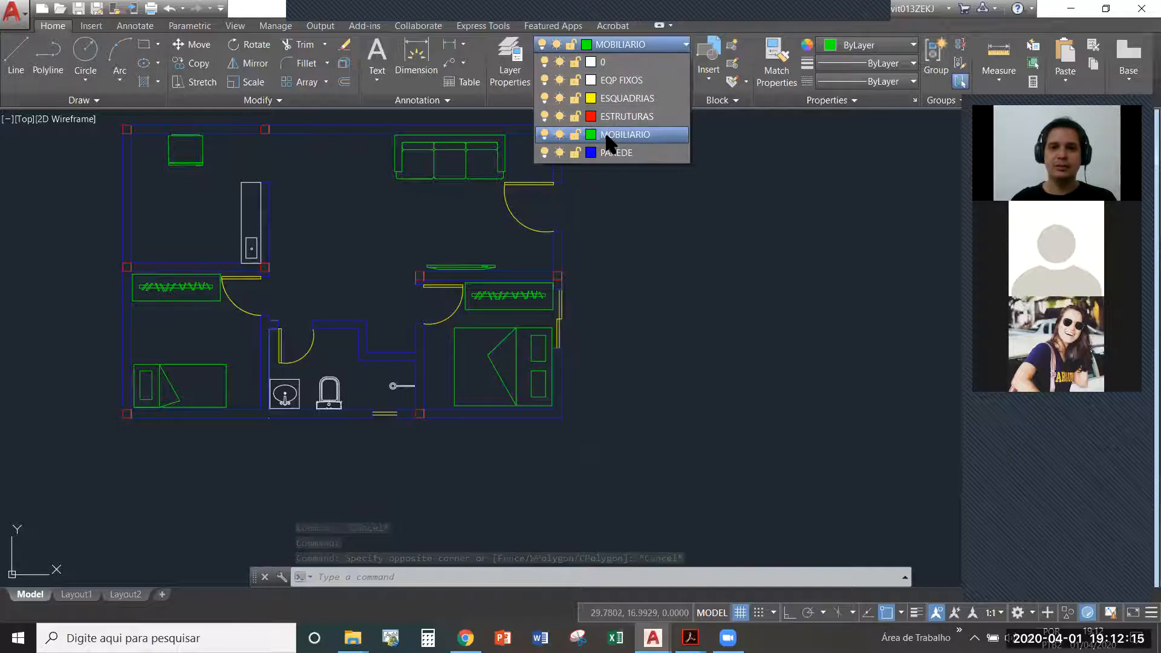
click(616, 140)
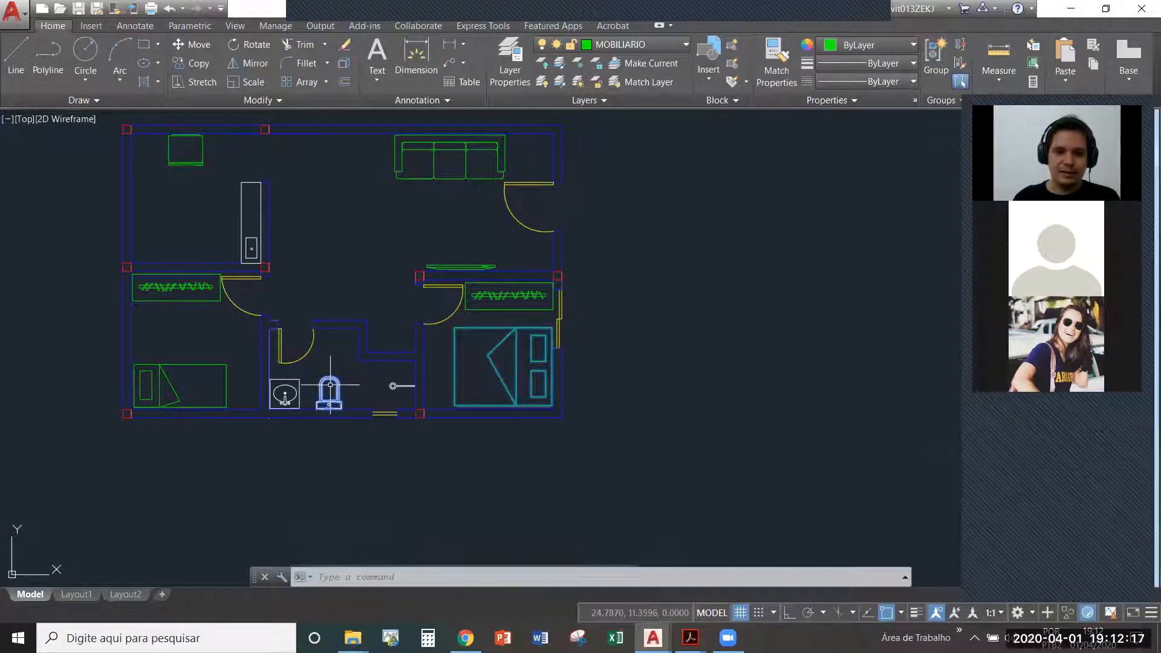
click(607, 45)
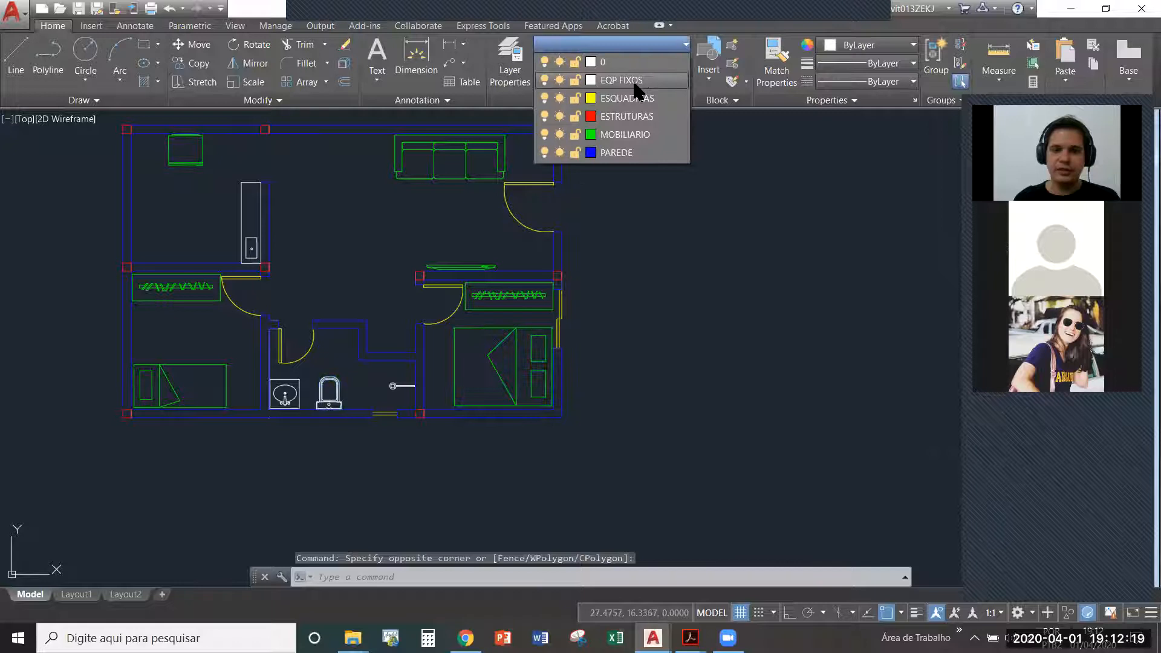
click(629, 91)
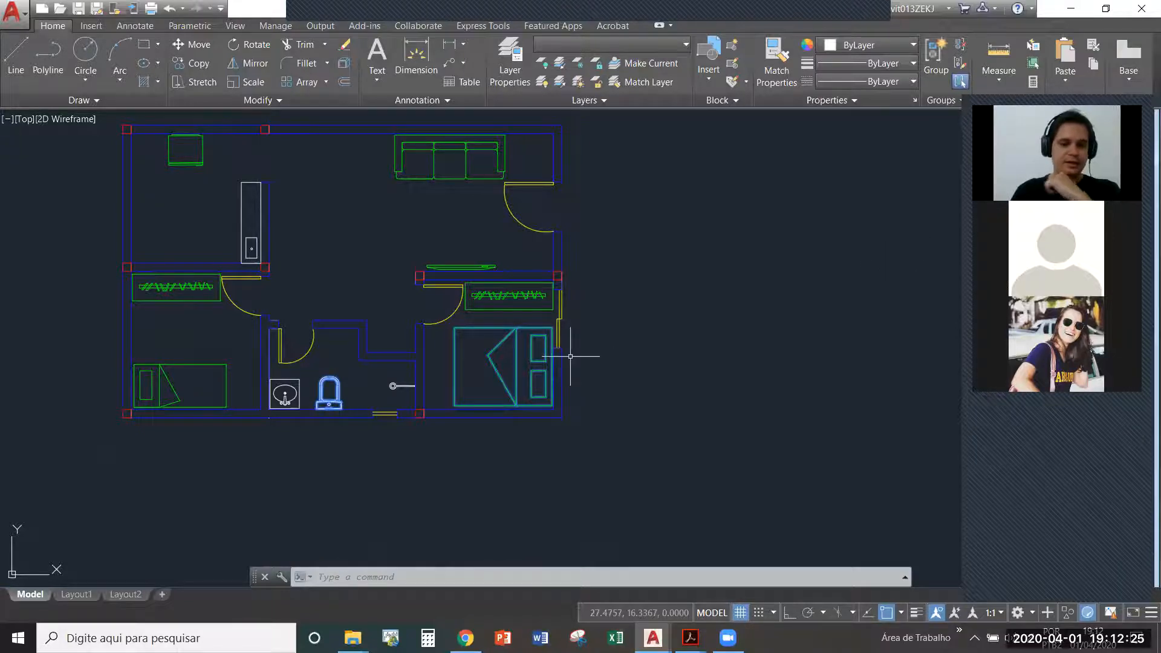
middle_drag(569, 357, 622, 396)
key(Escape)
key(Escape)
middle_drag(376, 223, 430, 252)
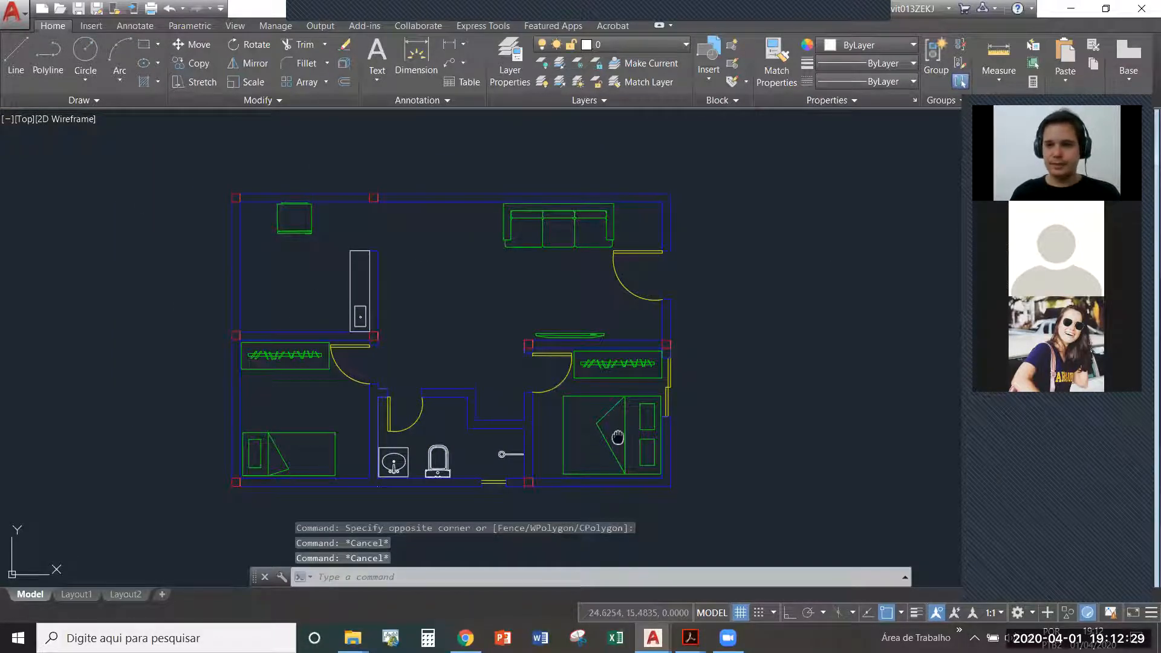
middle_drag(617, 436, 659, 419)
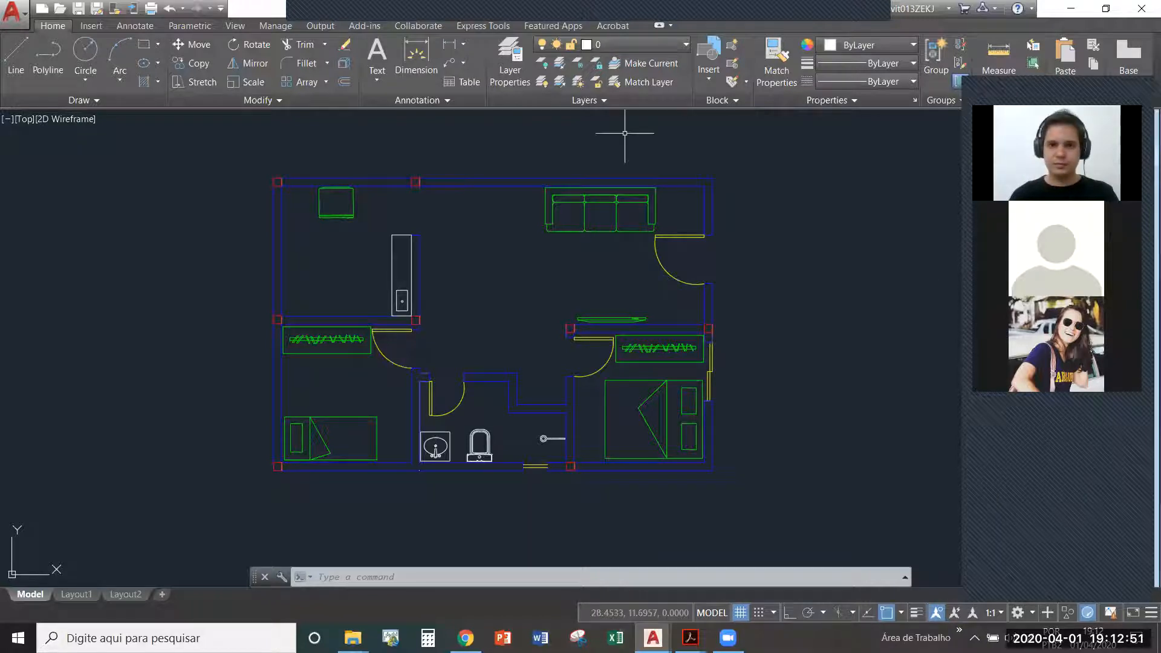
click(623, 44)
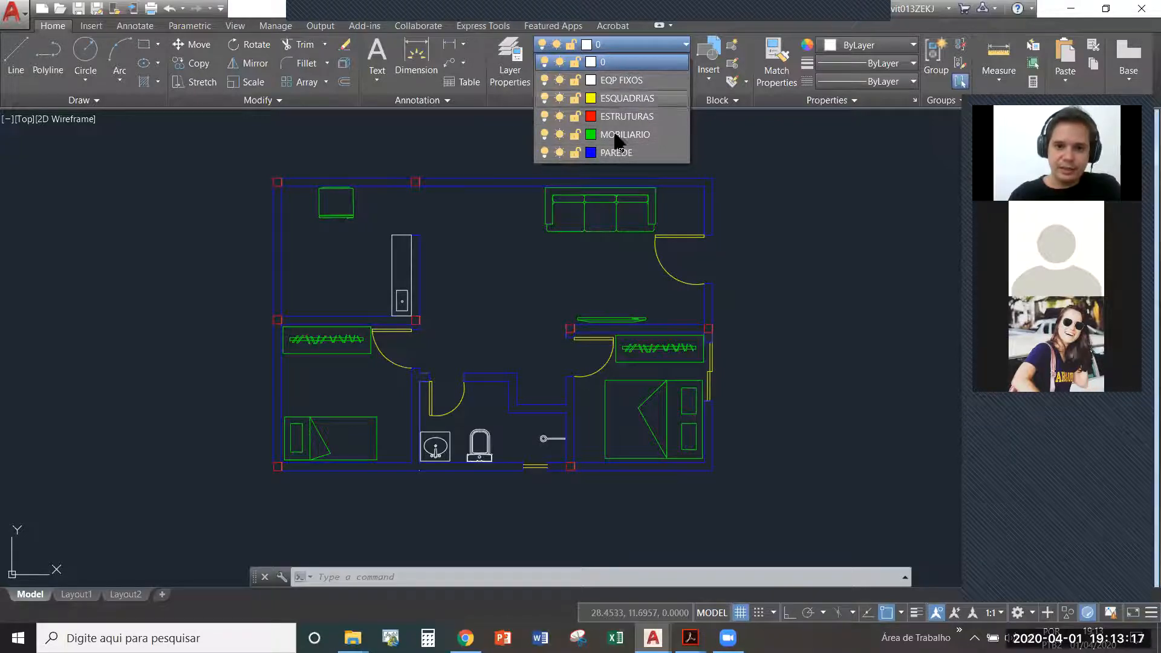
click(753, 236)
- Check whether the living room sofa is a single object or made of separate lines
click(632, 233)
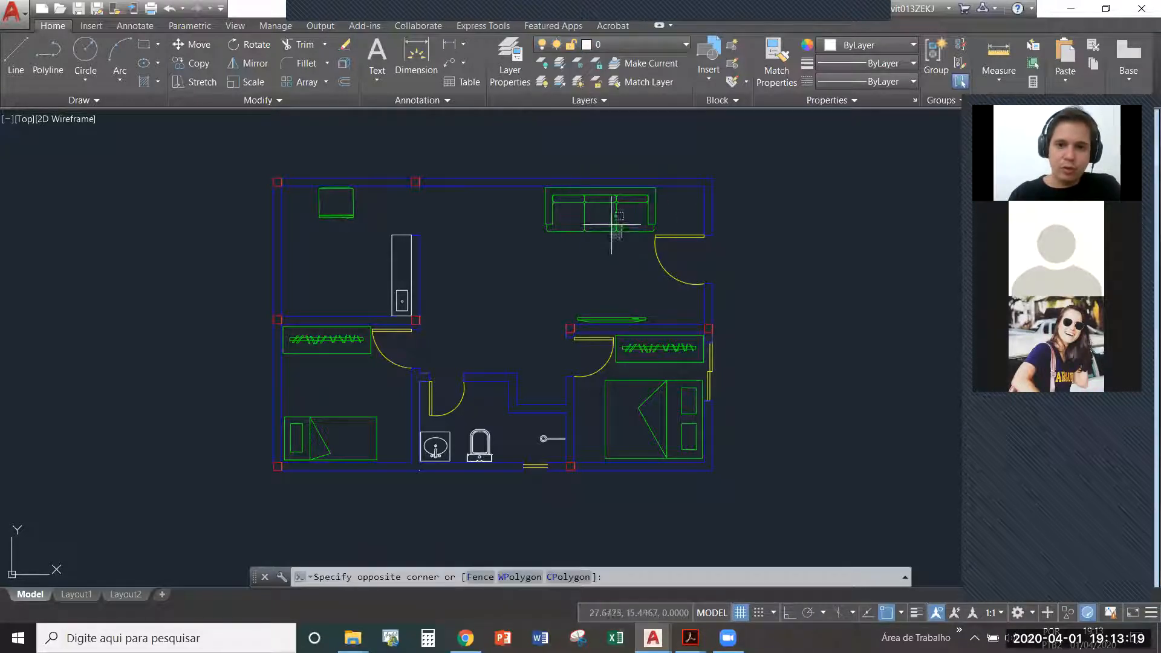
click(611, 222)
scroll(603, 209, up, 2)
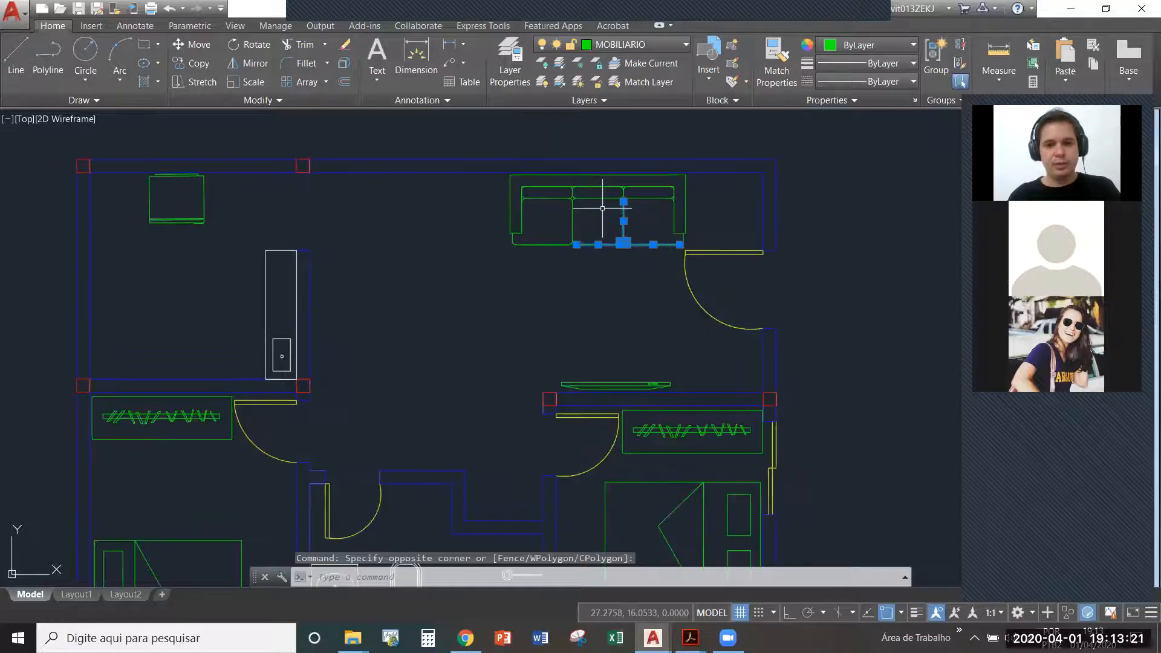
key(Escape)
click(634, 287)
click(609, 234)
key(Escape)
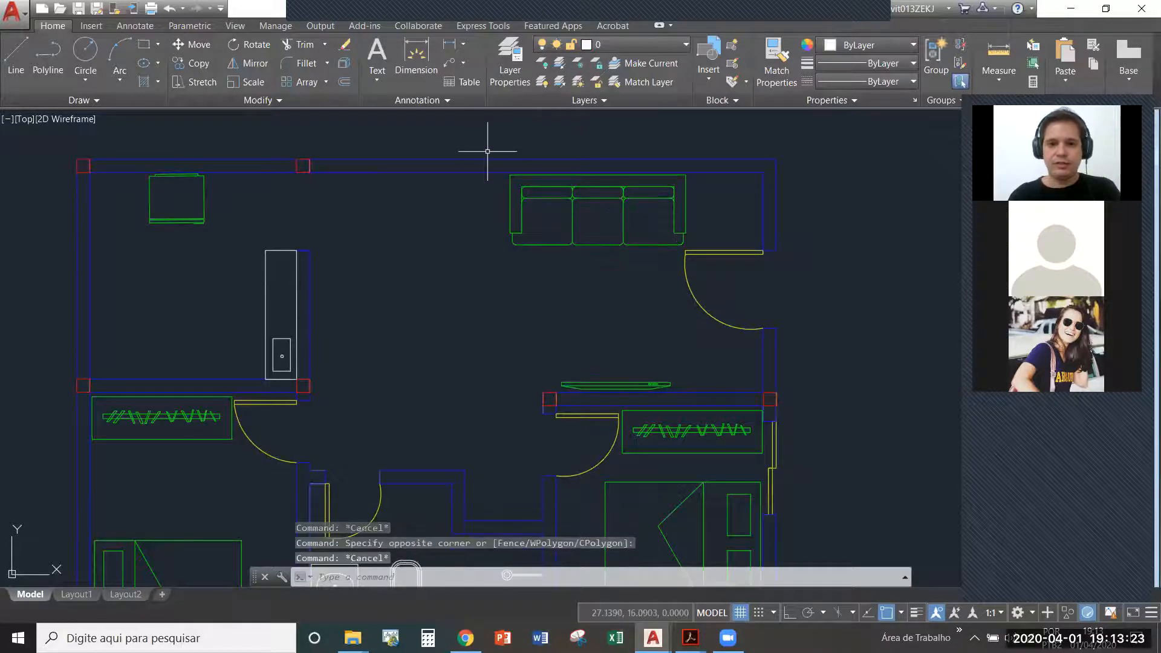
click(487, 133)
click(695, 242)
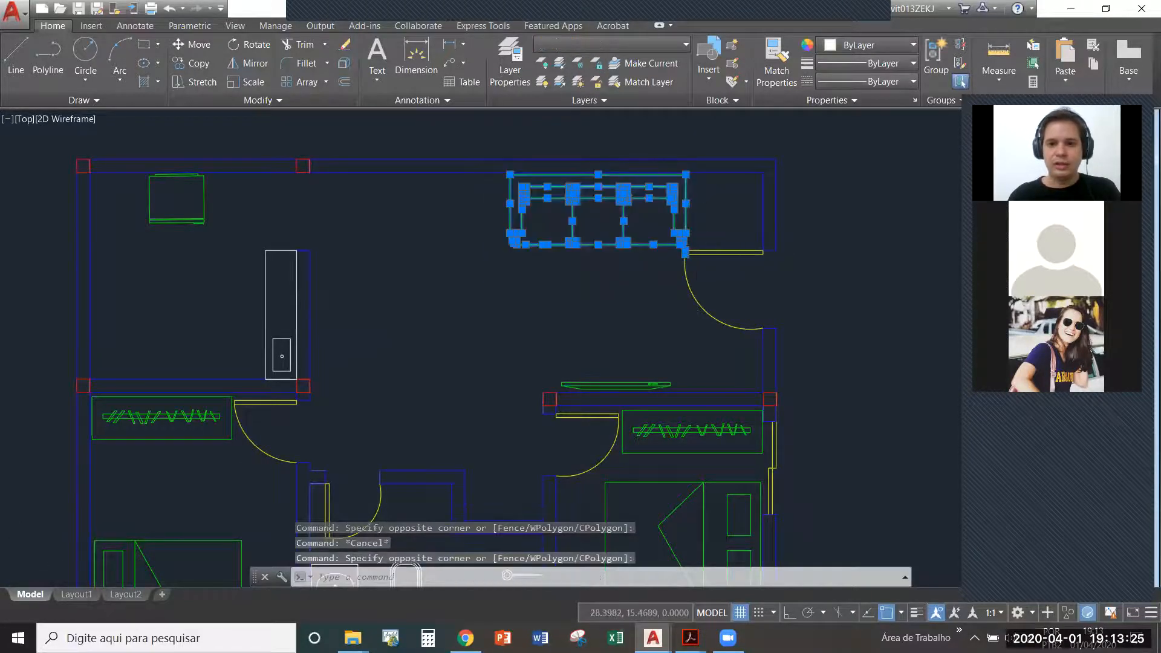
scroll(699, 259, up, 4)
scroll(550, 220, down, 2)
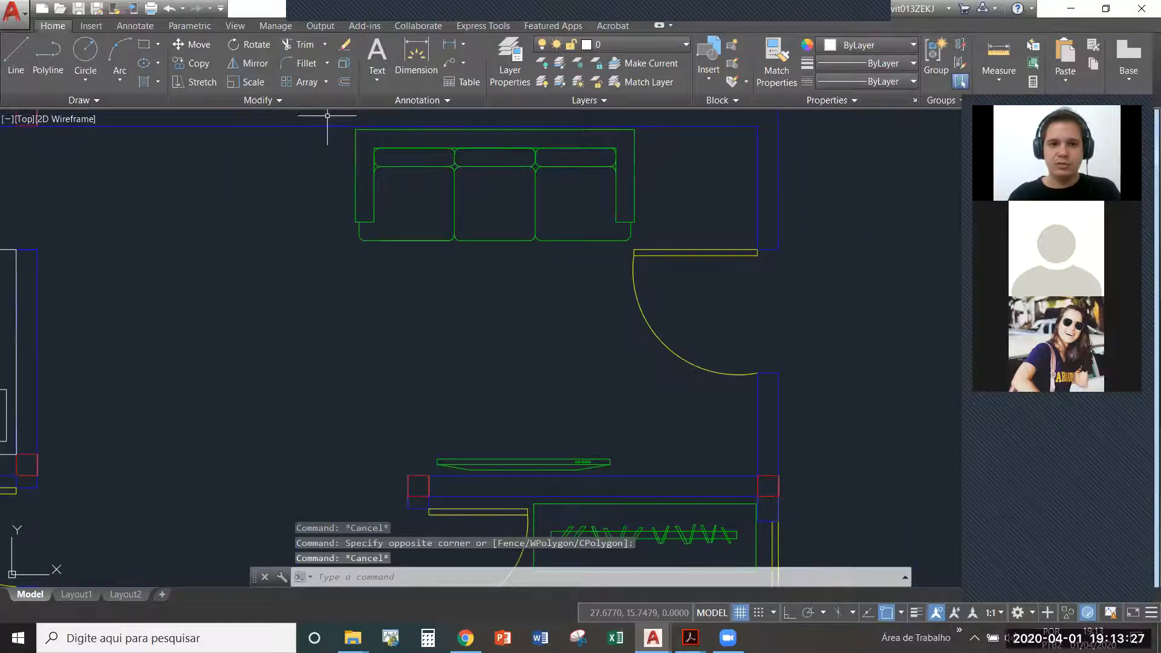
- Create a block named "sofa" from all the lines of the living room sofa
click(327, 115)
click(638, 247)
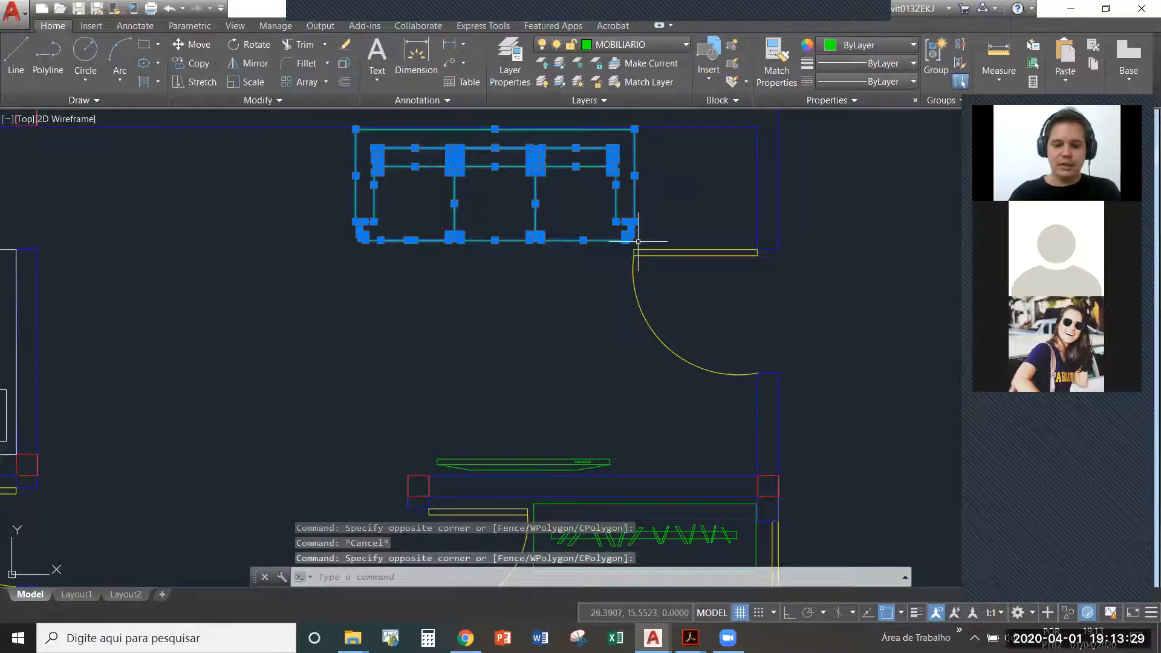
text(blo)
key(Return)
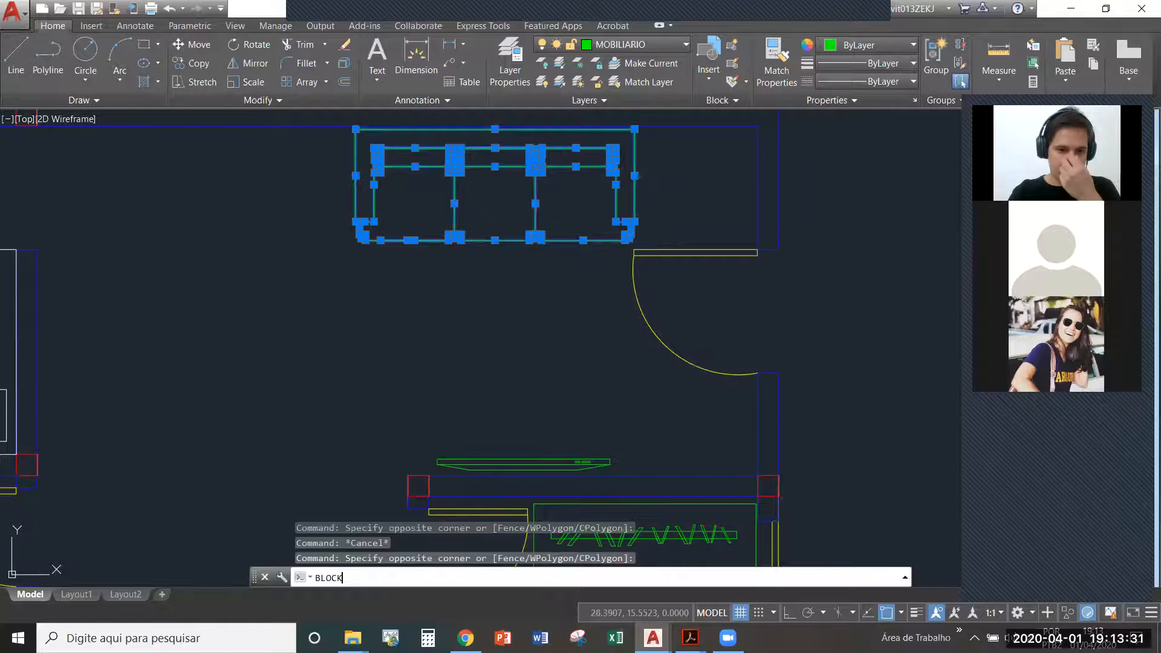
text(sofa)
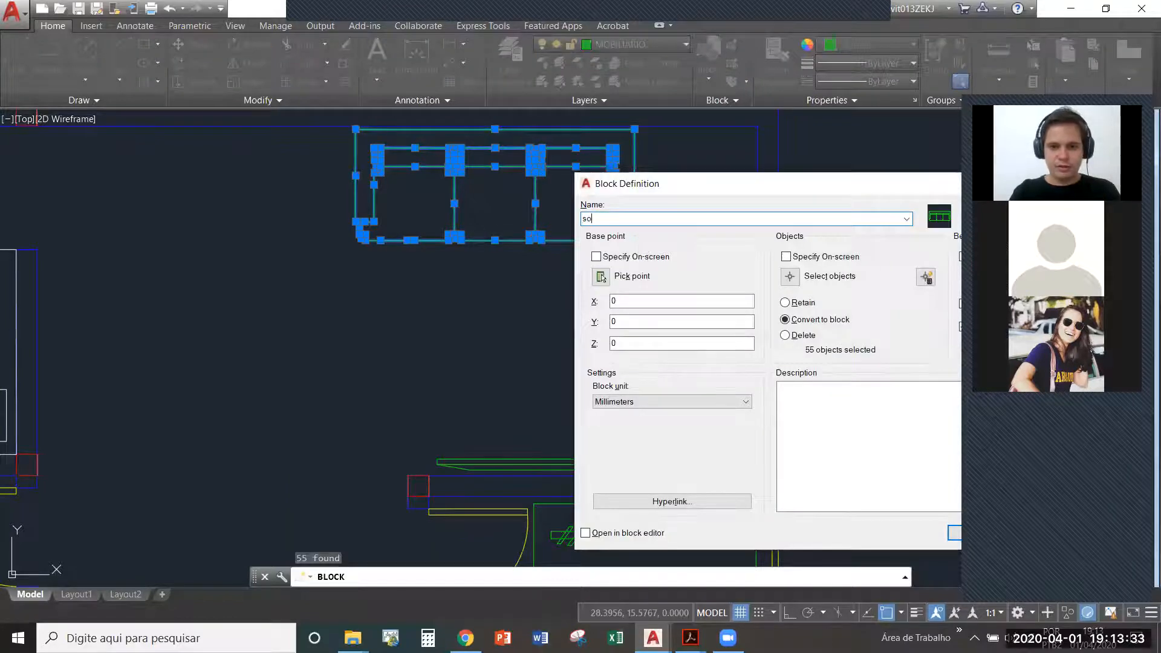
key(Return)
key(Escape)
- Move the sofa block away from the wall into the open area of the living room
click(638, 241)
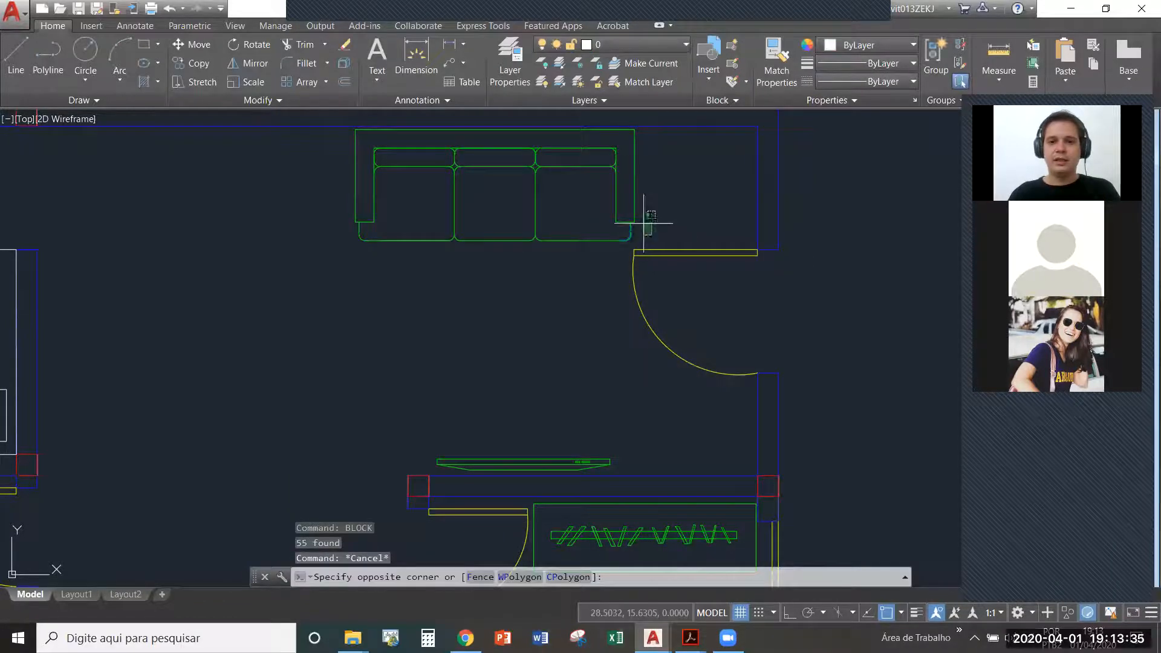
scroll(638, 242, down, 2)
text(m)
key(Return)
click(530, 187)
click(362, 252)
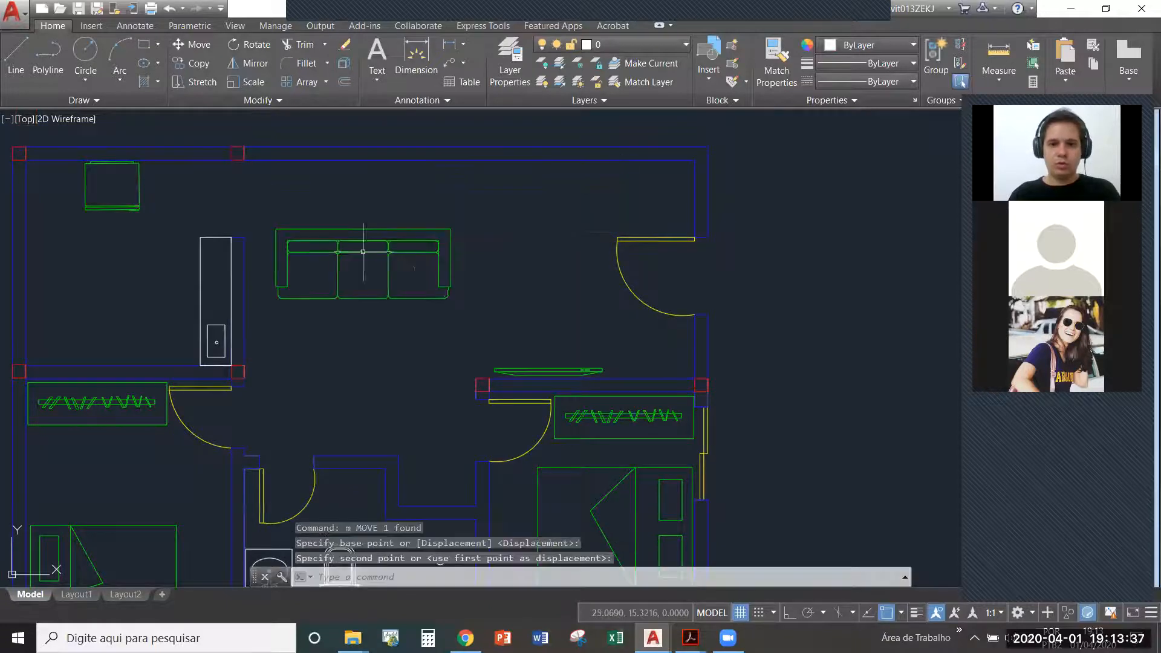
- Move the sofa block back against the living room's upper wall, beside the entrance door
click(417, 306)
click(394, 283)
text(m)
key(Return)
click(388, 295)
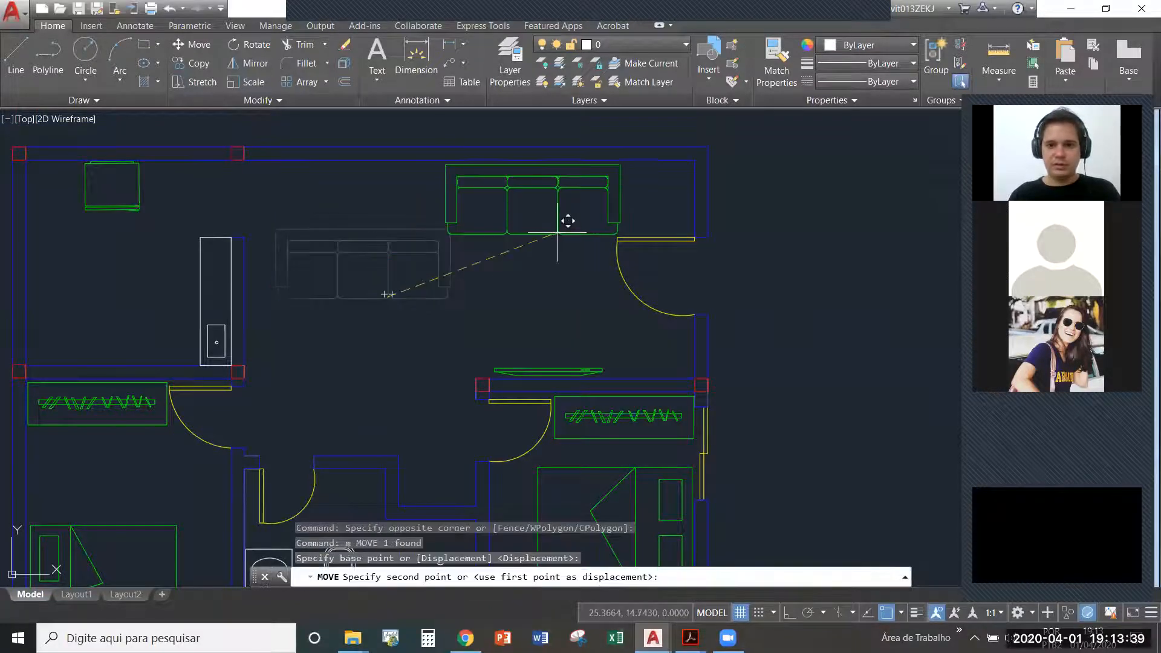
key(Escape)
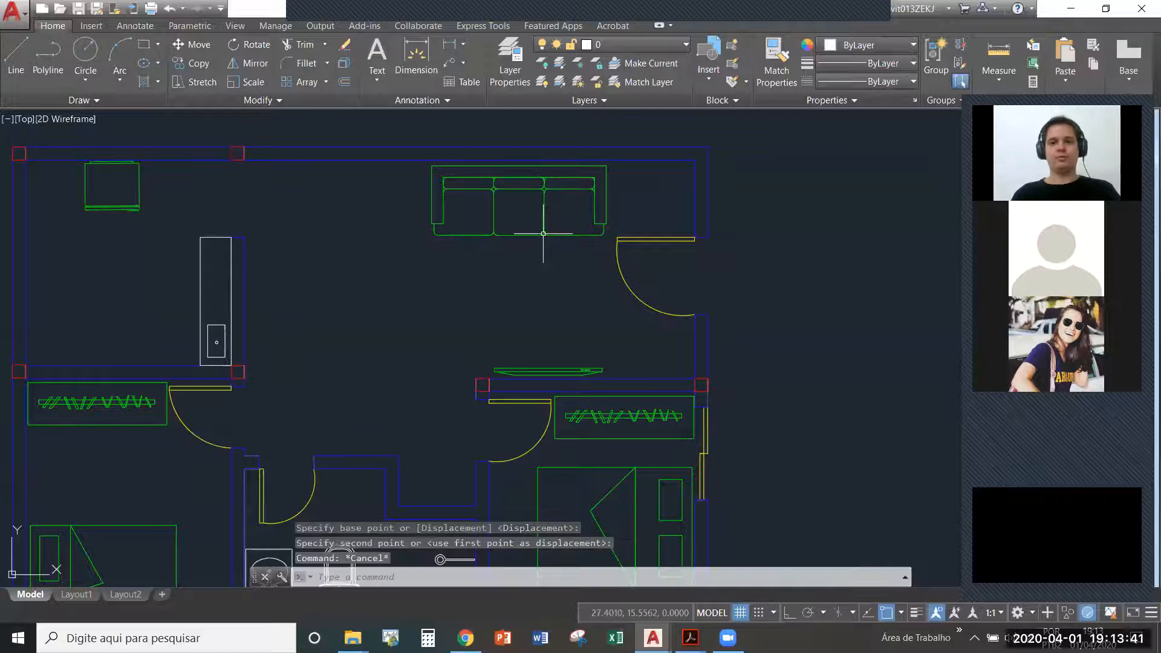
- Create a block named "porta" from the leaf and swing arc of the entrance door
click(615, 245)
click(659, 209)
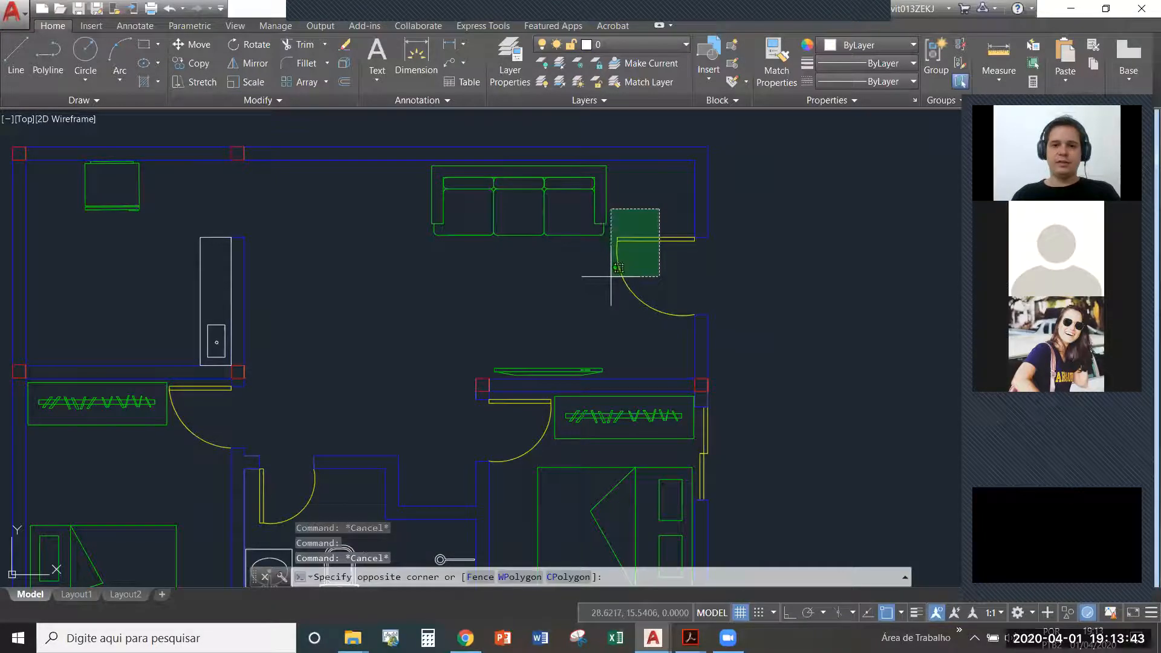
click(610, 302)
text(block)
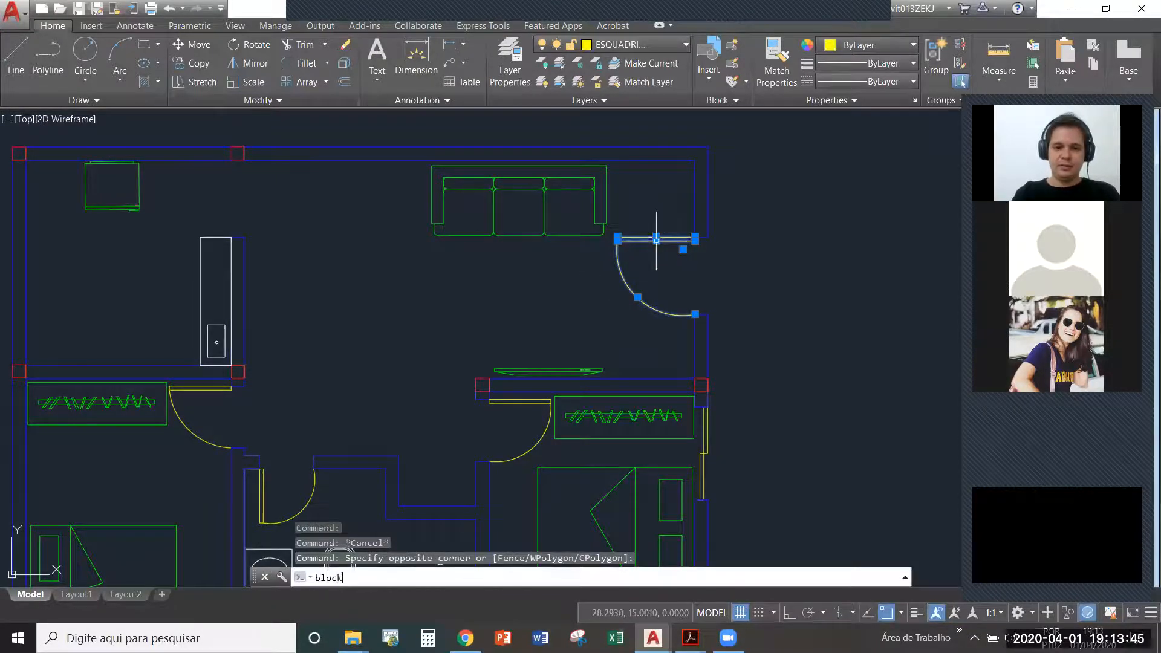
key(Return)
text(porta)
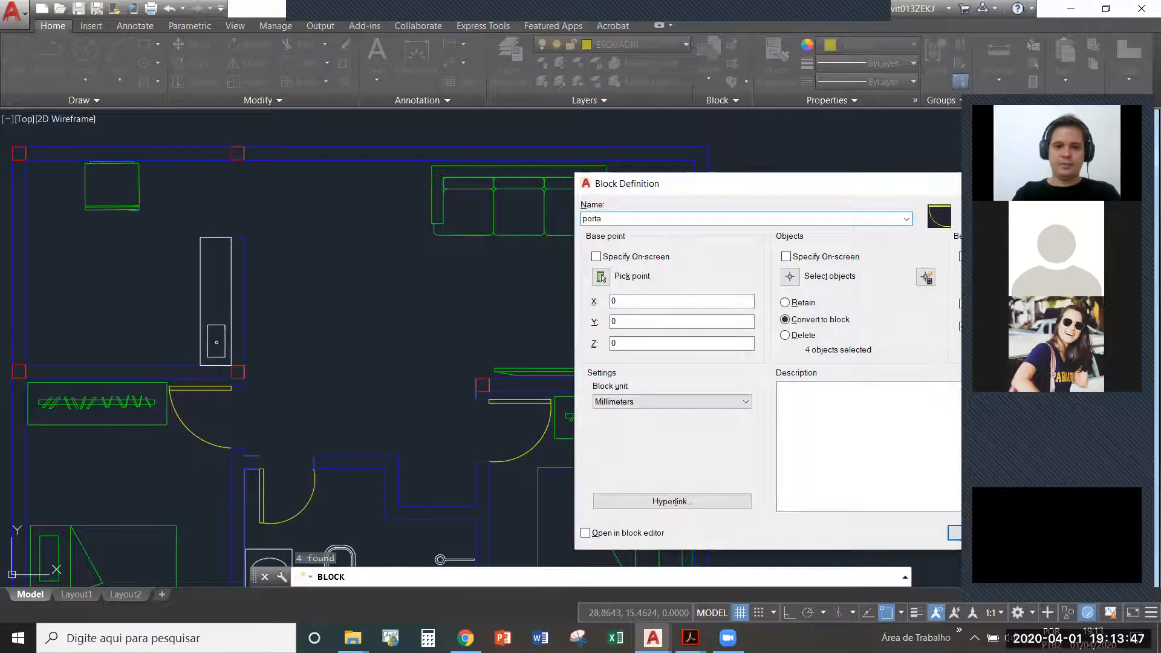
key(Escape)
- Check how the television and the double bedroom's wardrobe and neighbouring objects select
click(573, 368)
key(Escape)
click(554, 428)
click(540, 443)
key(Escape)
click(536, 443)
key(Escape)
key(Escape)
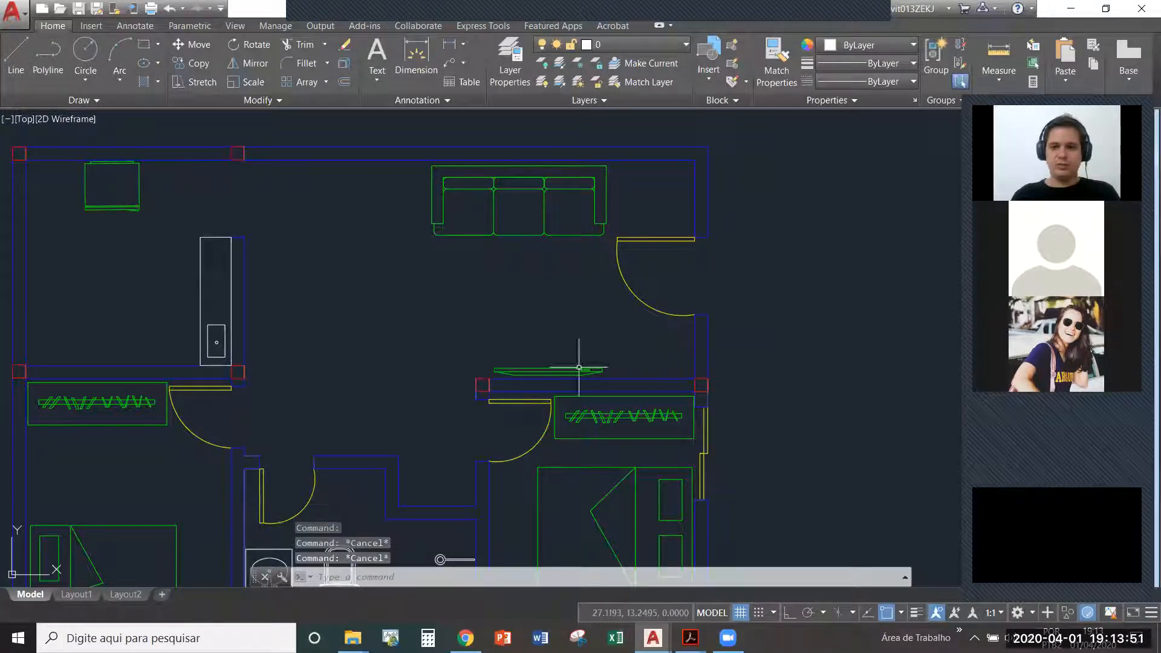
scroll(649, 442, up, 2)
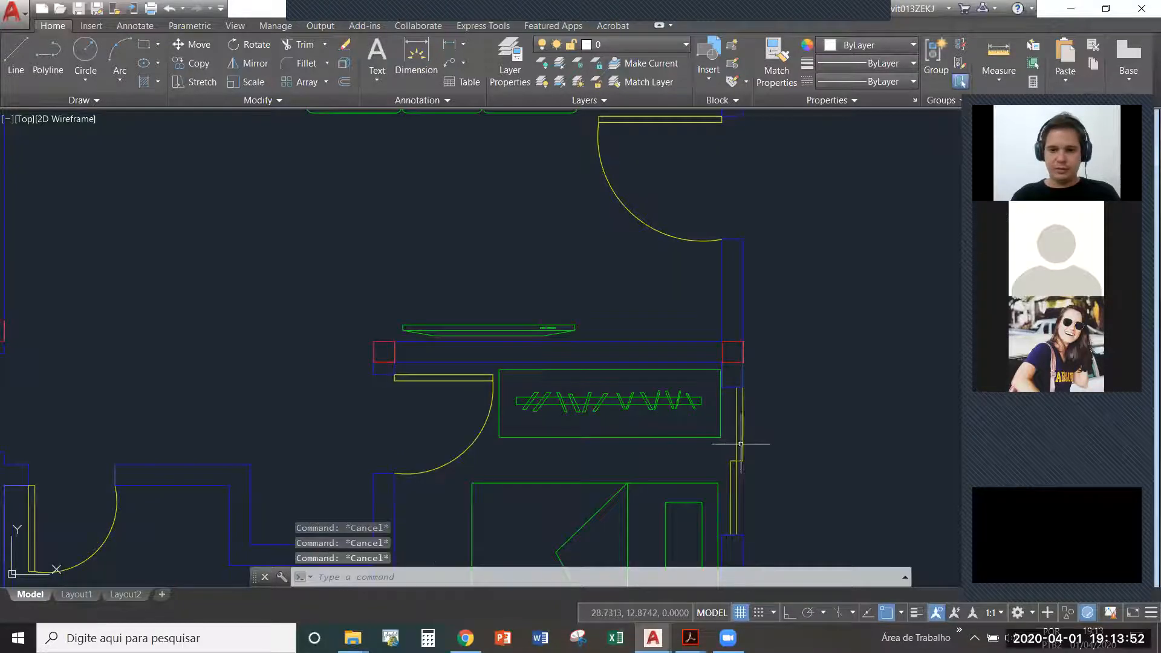
click(496, 366)
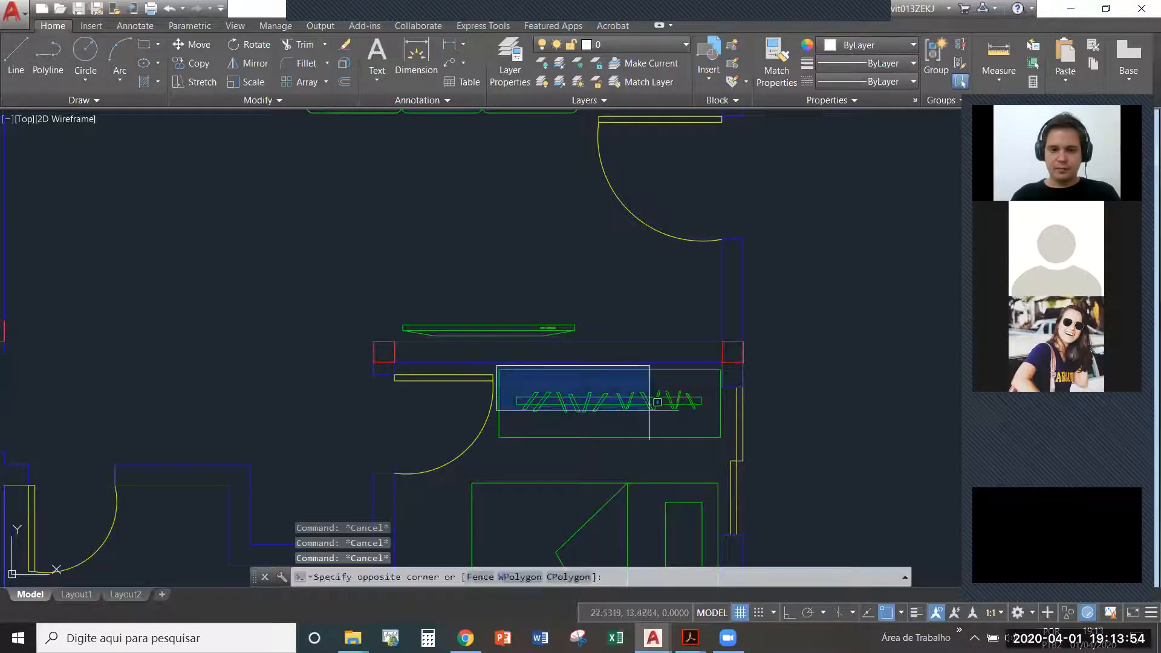
click(723, 448)
scroll(610, 330, down, 2)
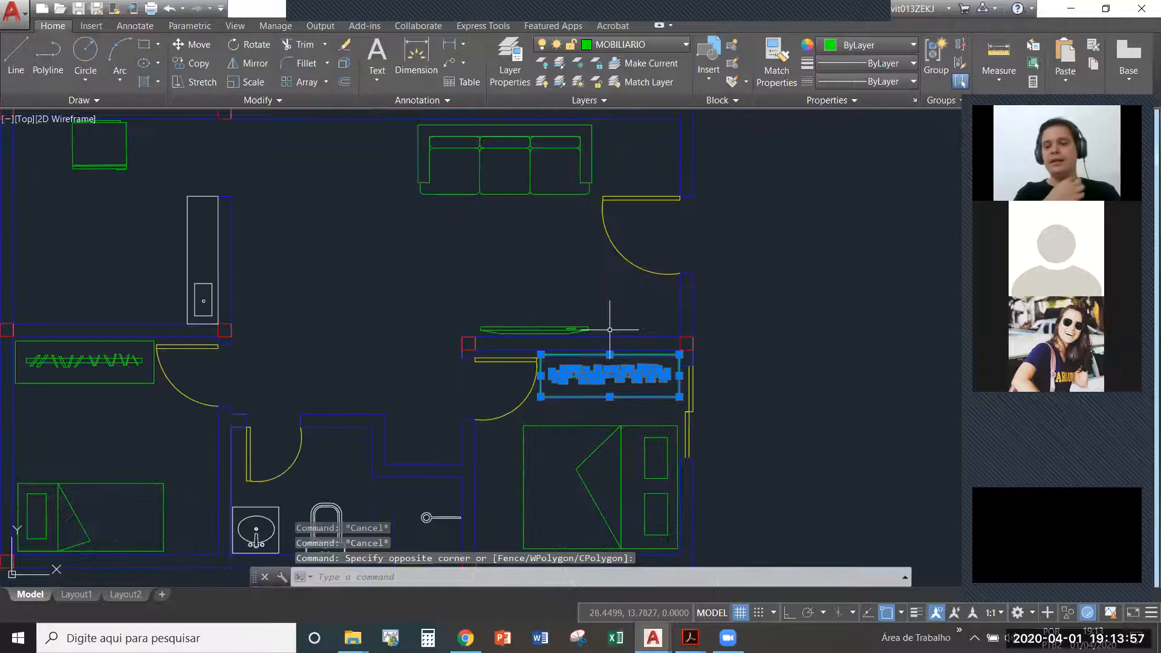
key(Escape)
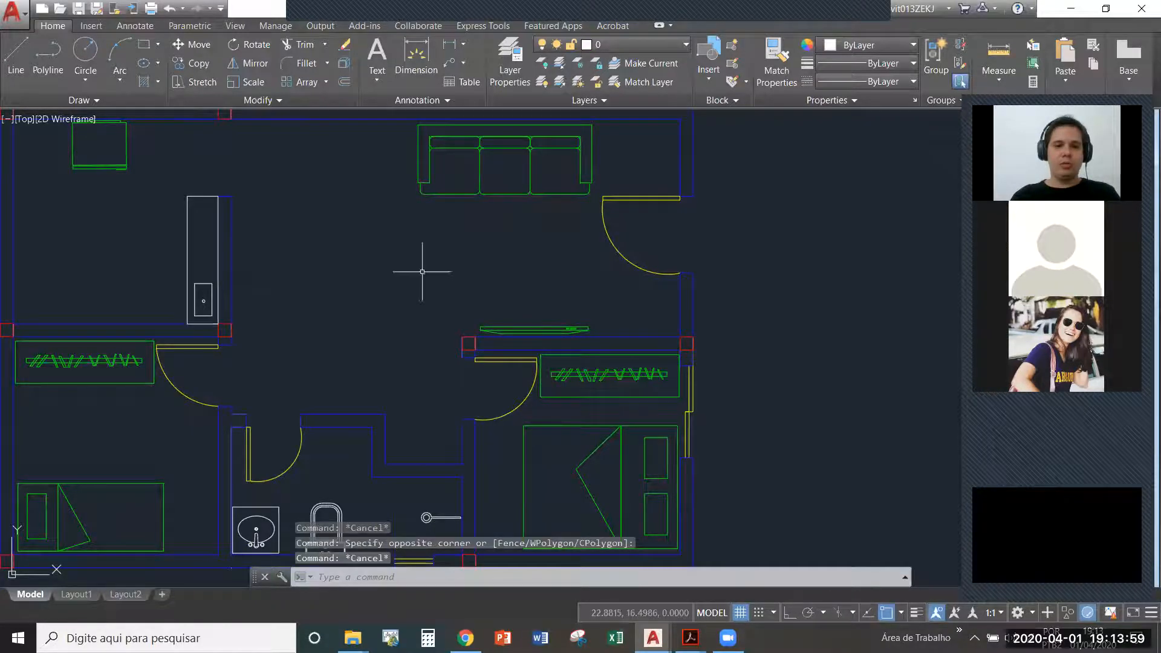
- Switch to the other open drawing and examine the framed sheet containing the floor plan and its title
key(ctrl+Tab)
key(ctrl+Tab)
scroll(663, 343, up, 5)
mouse_move(698, 403)
middle_down()
mouse_move(684, 391)
mouse_move(714, 331)
mouse_move(710, 308)
middle_up()
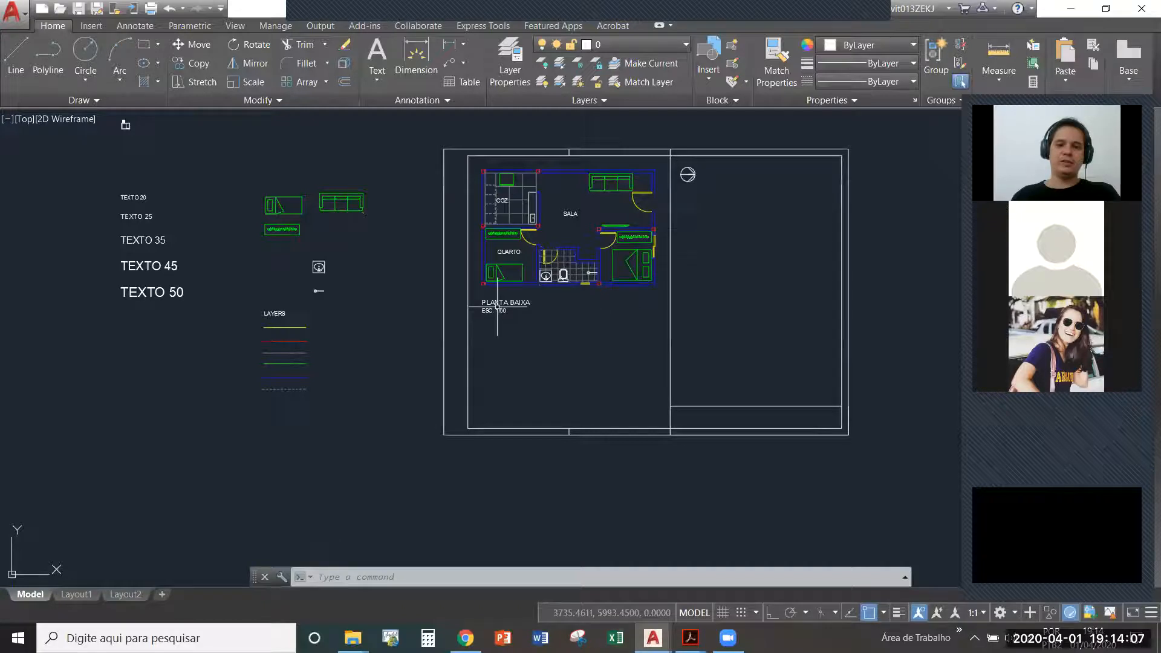
click(886, 474)
click(805, 388)
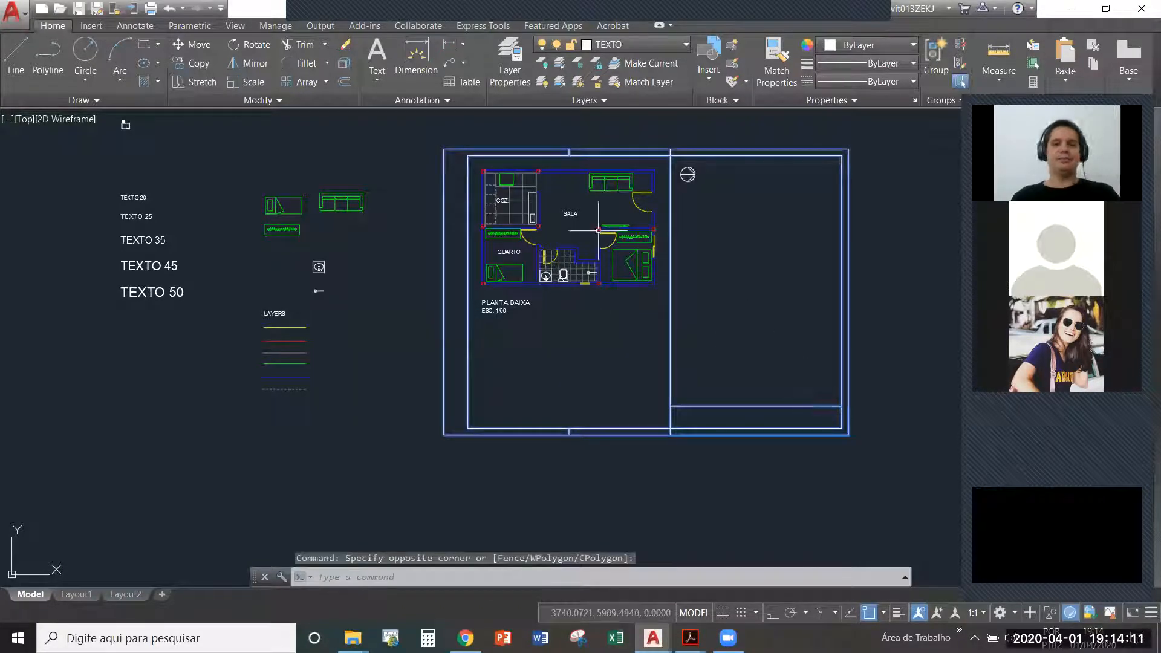
middle_drag(585, 257, 642, 499)
key(Escape)
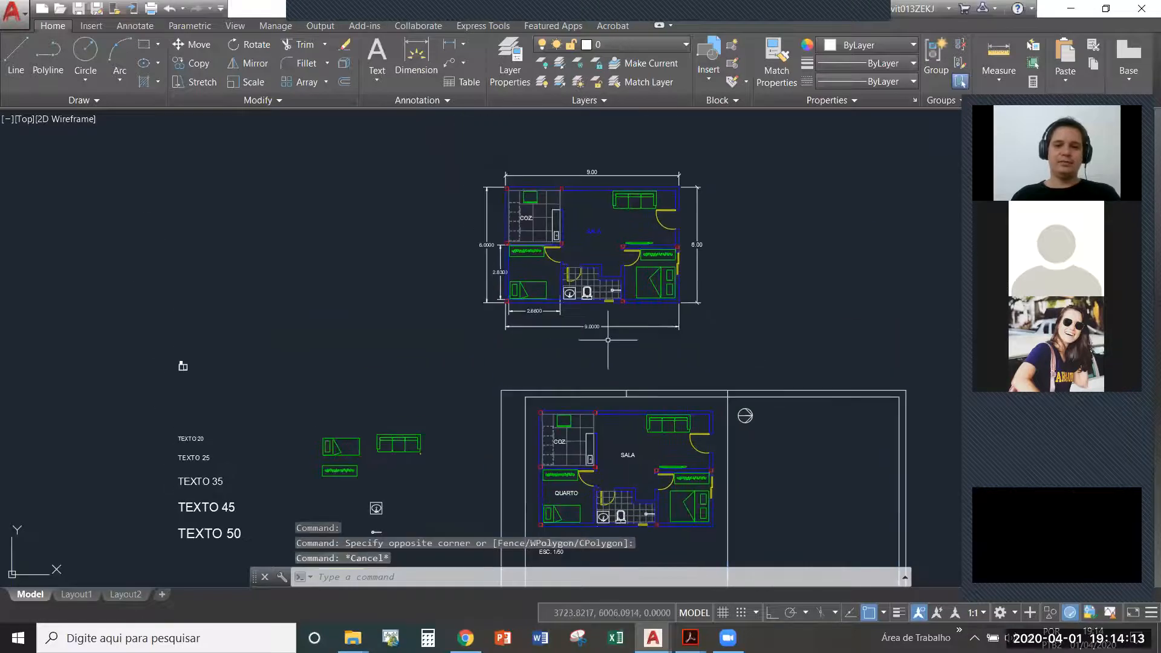
- Examine the dimension lines around the floor plan above the framed sheet, then return to the sheet
click(608, 340)
click(597, 319)
key(Escape)
click(709, 310)
click(694, 277)
middle_drag(739, 299, 706, 149)
key(Escape)
middle_drag(629, 254, 608, 143)
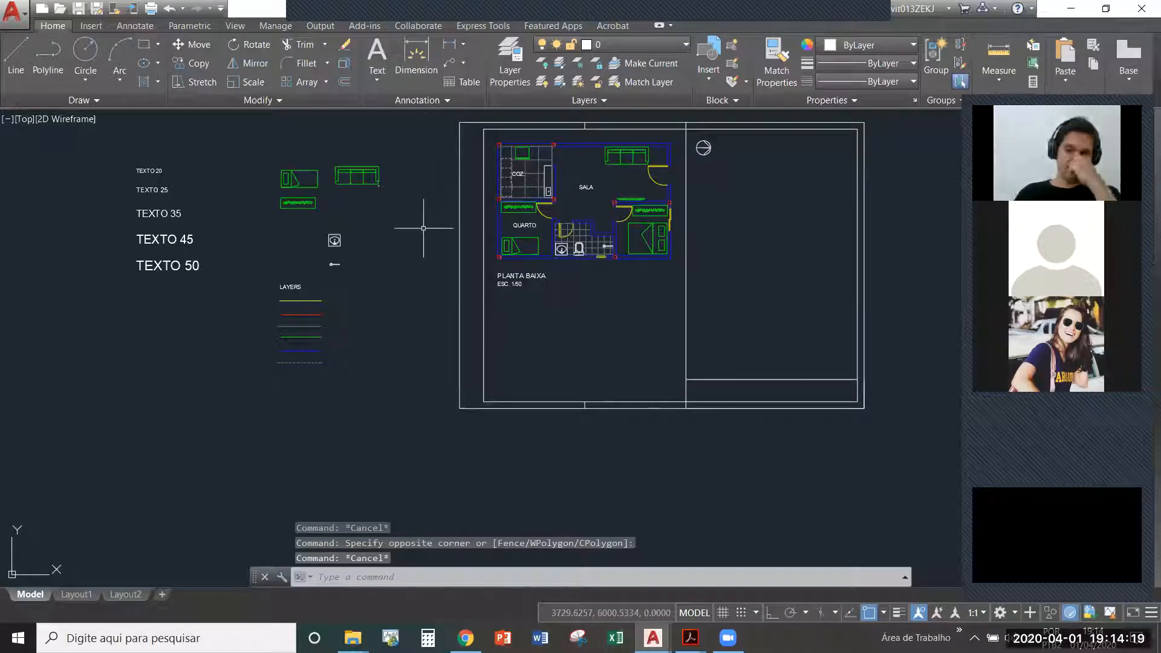
- Switch from the framed sheet through the open drawings back to the one holding only the apartment floor plan
middle_drag(620, 328, 612, 339)
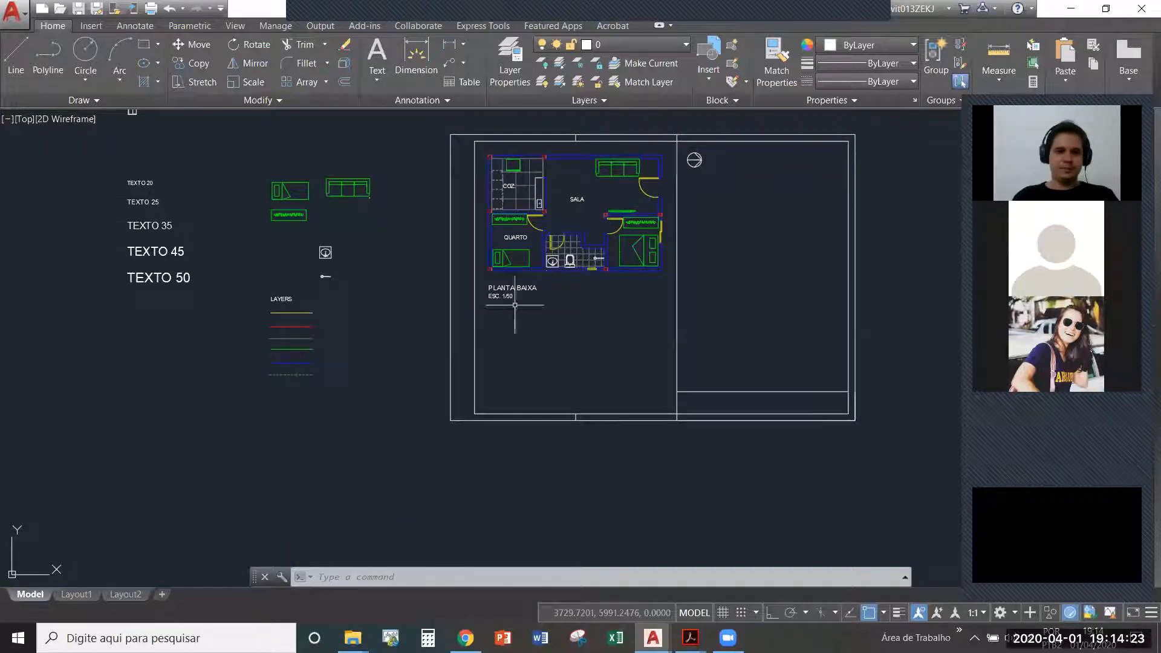
mouse_move(136, 111)
middle_down()
mouse_move(122, 236)
mouse_move(95, 127)
middle_up()
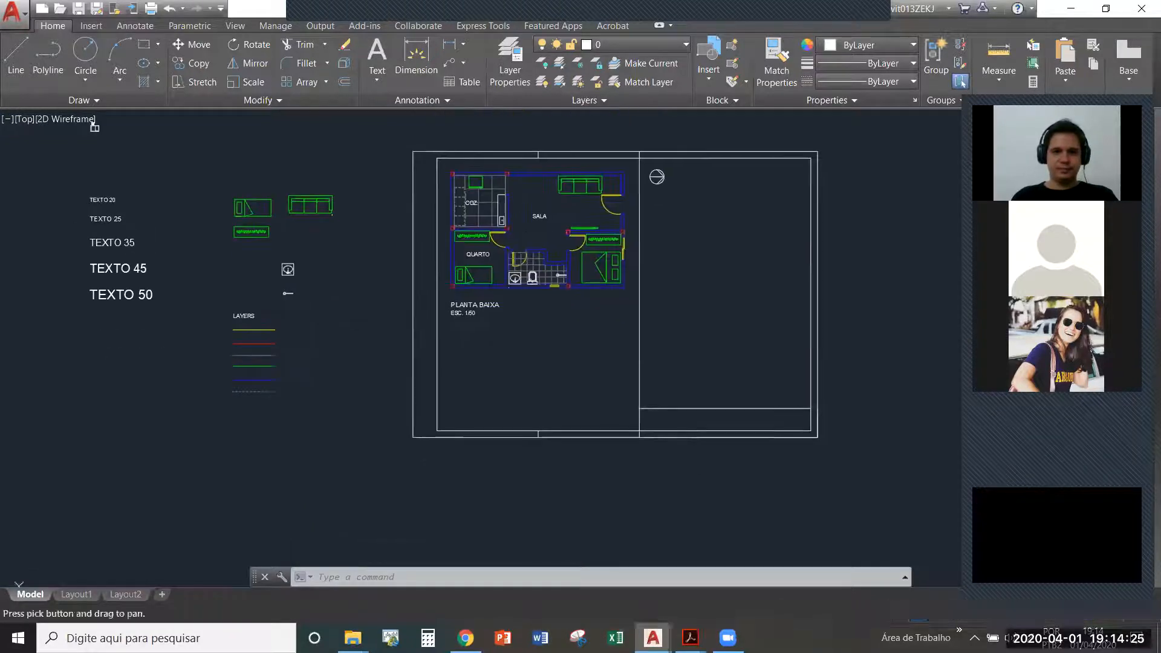
key(ctrl+Tab)
key(ctrl+Tab)
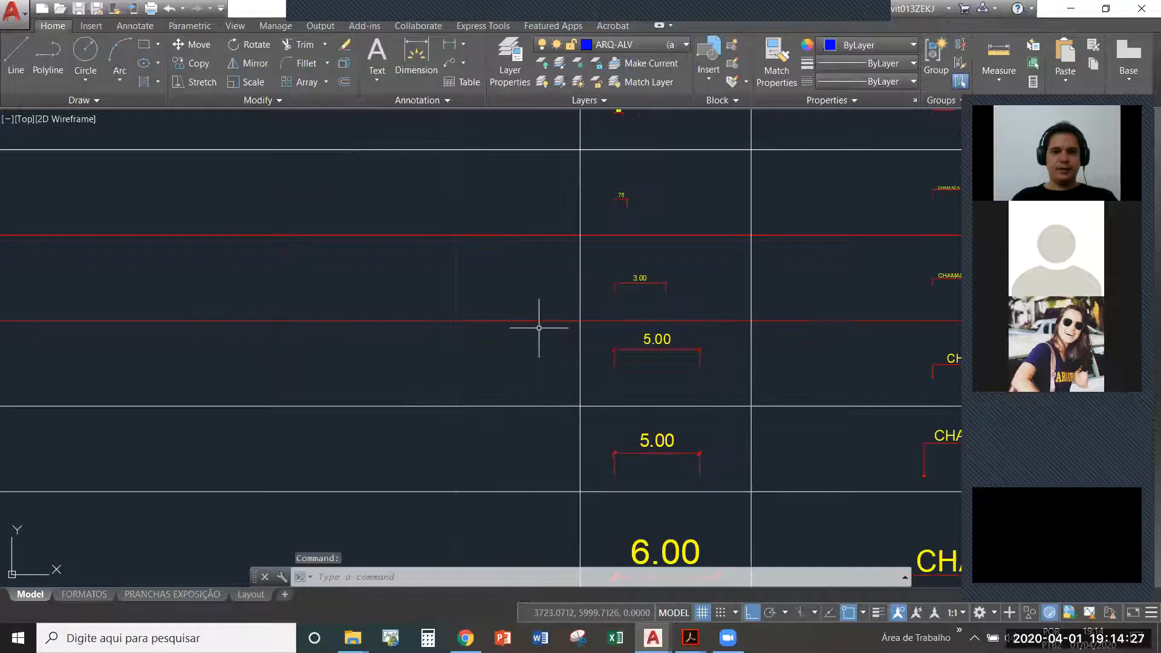
scroll(529, 294, down, 6)
scroll(494, 298, up, 4)
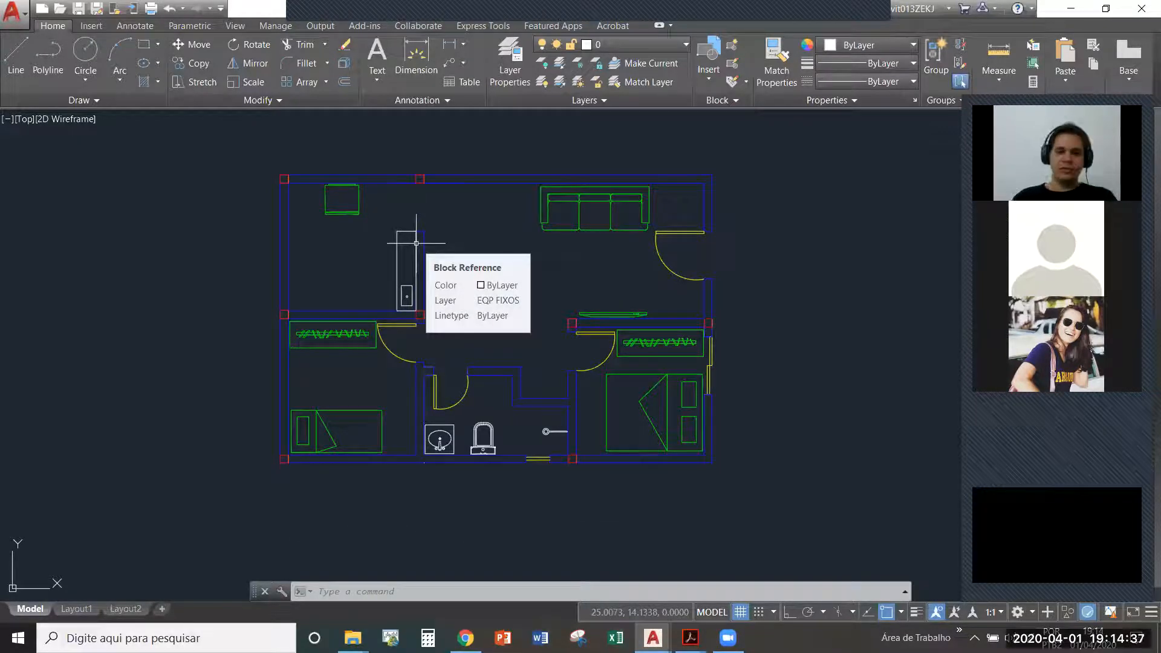
middle_drag(533, 323, 537, 313)
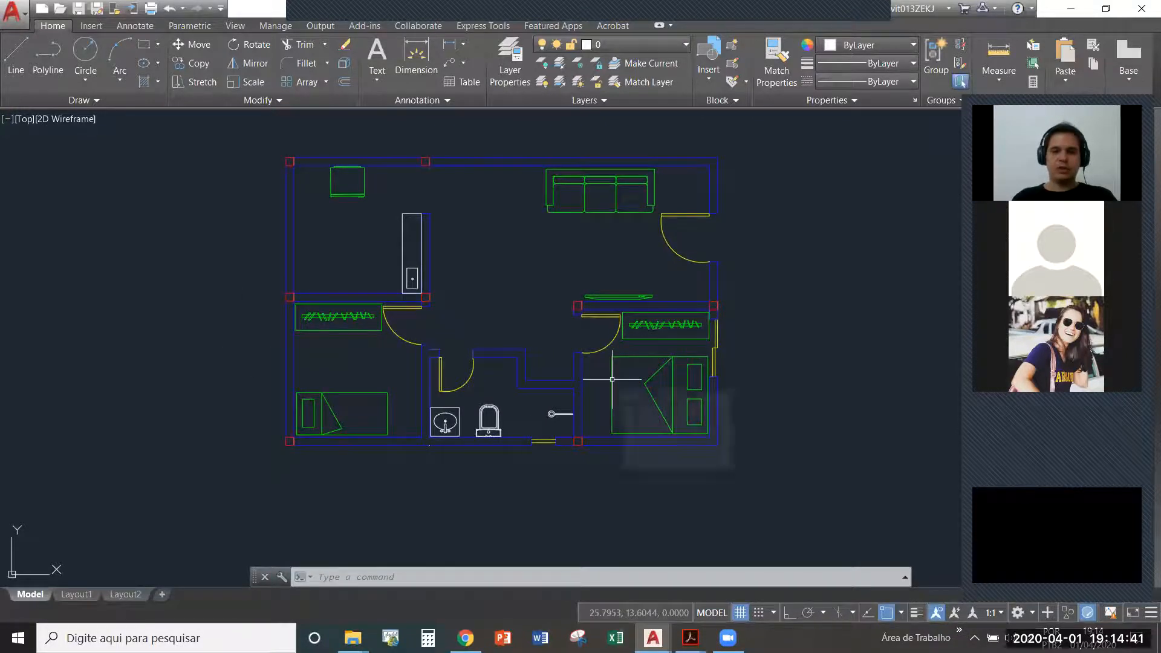
scroll(462, 364, down, 2)
key(Escape)
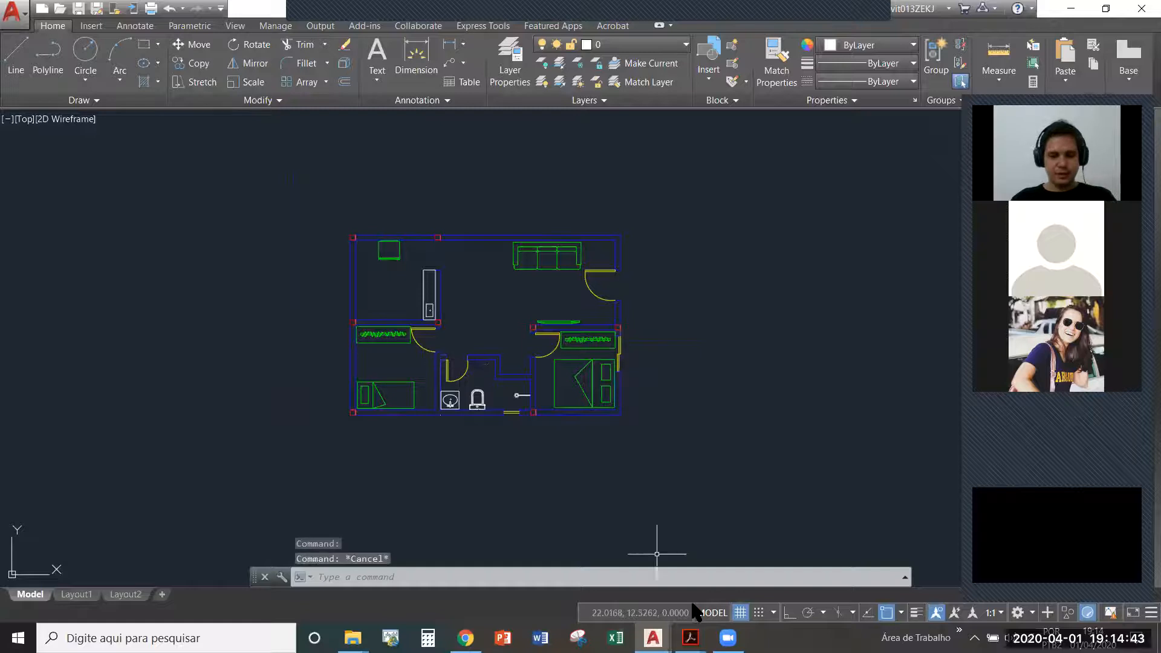
text(d)
key(Return)
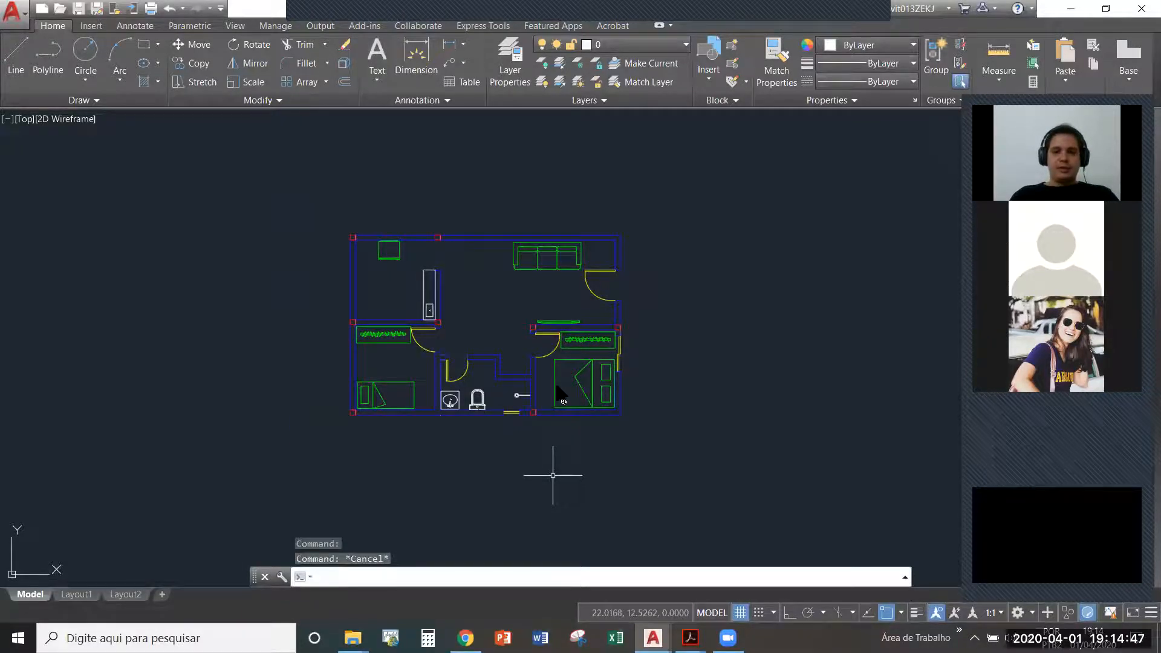
click(530, 456)
key(Escape)
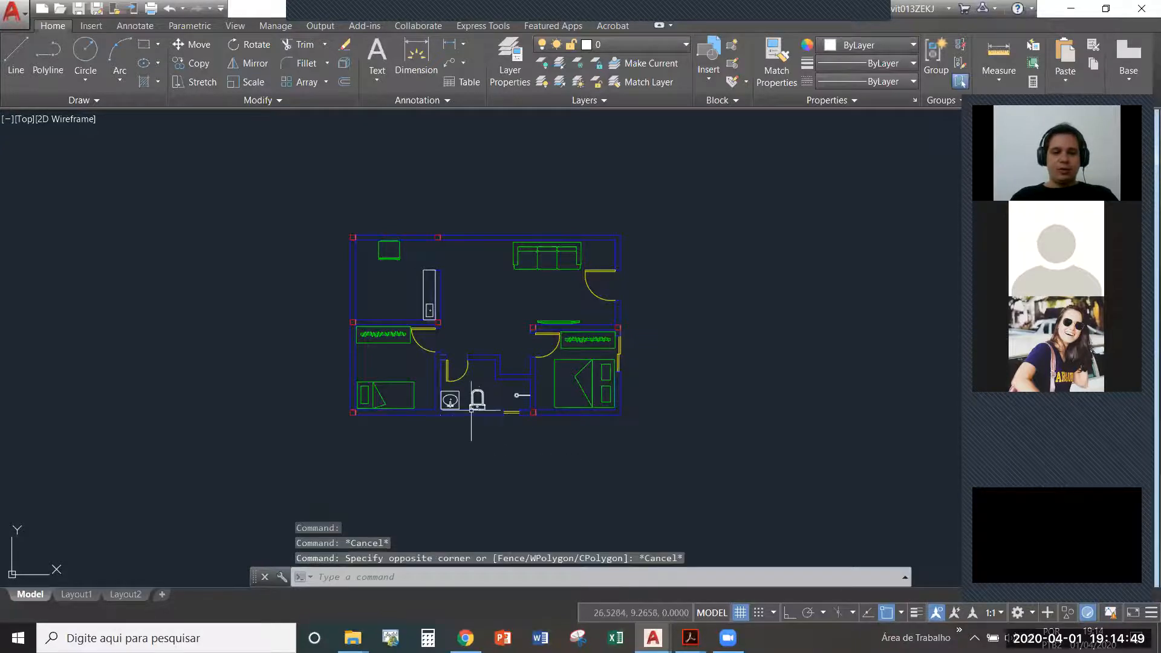
key(Escape)
- Erase the tiny stray object at the outer wall just below the bathroom washbasin
scroll(444, 410, up, 8)
click(417, 427)
click(451, 462)
scroll(417, 435, down, 8)
key(Delete)
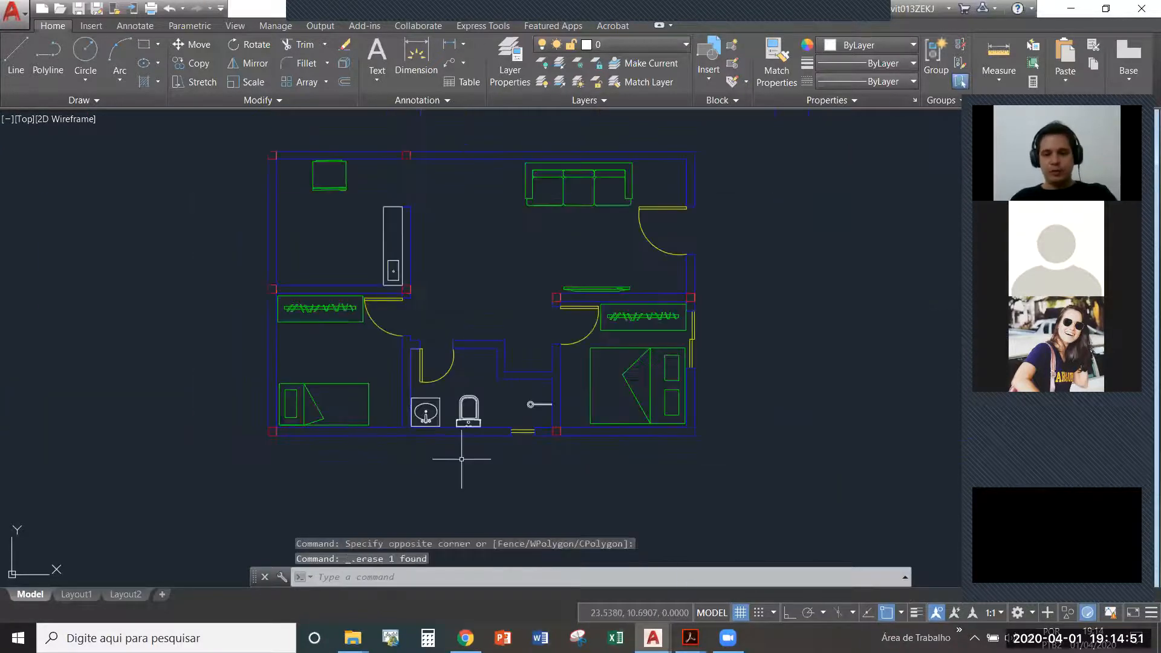
- Bring up the lesson plan PDF in Acrobat to check the contents listed for Aula 05, then return to AutoCAD
mouse_move(690, 638)
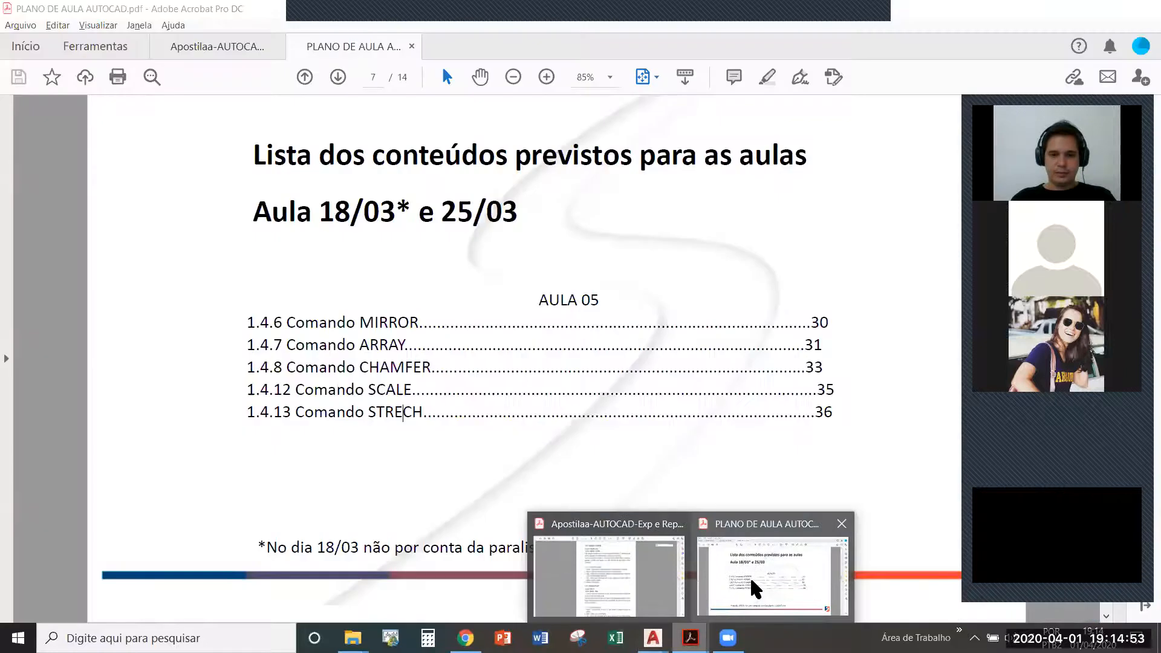
click(752, 590)
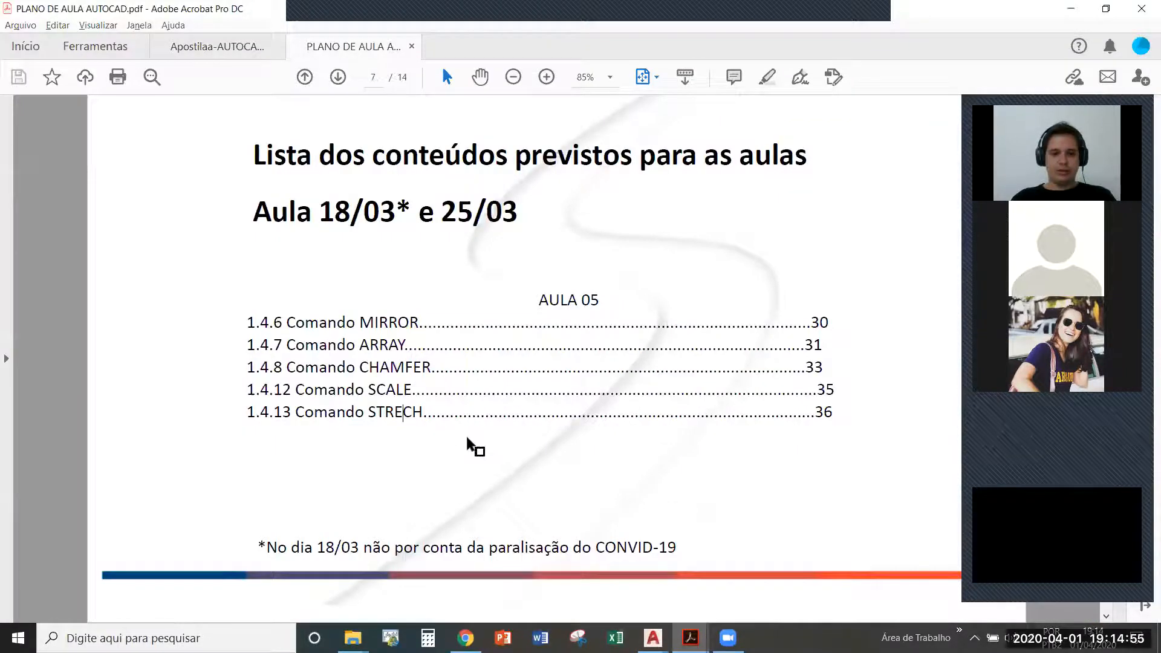
key(alt+Tab)
key(Escape)
key(Escape)
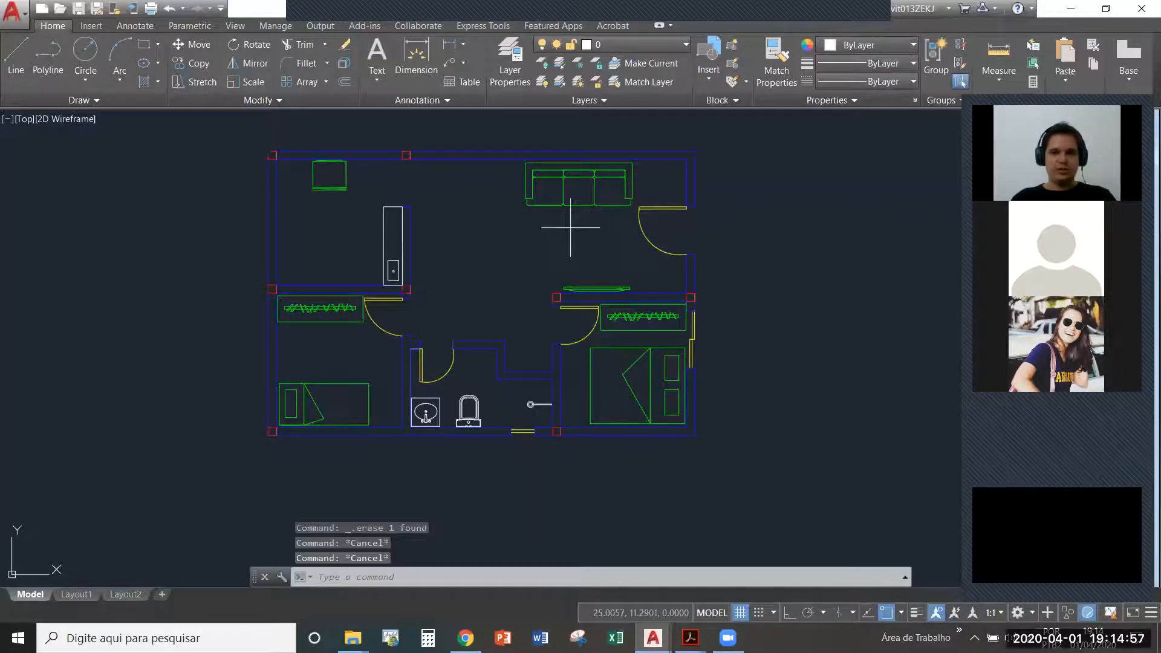
click(570, 227)
text(co)
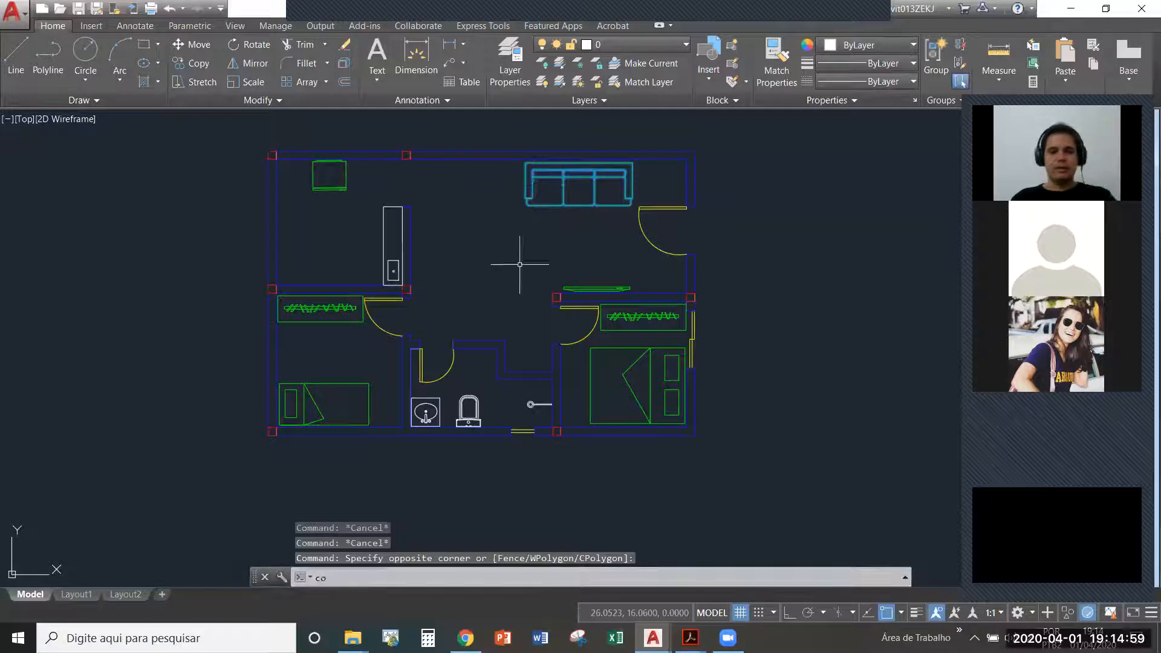
key(Escape)
key(Escape)
- Measure the thickness of the outer wall below the double bed, beside the red column
scroll(366, 327, down, 2)
text(di)
key(Return)
scroll(438, 329, up, 3)
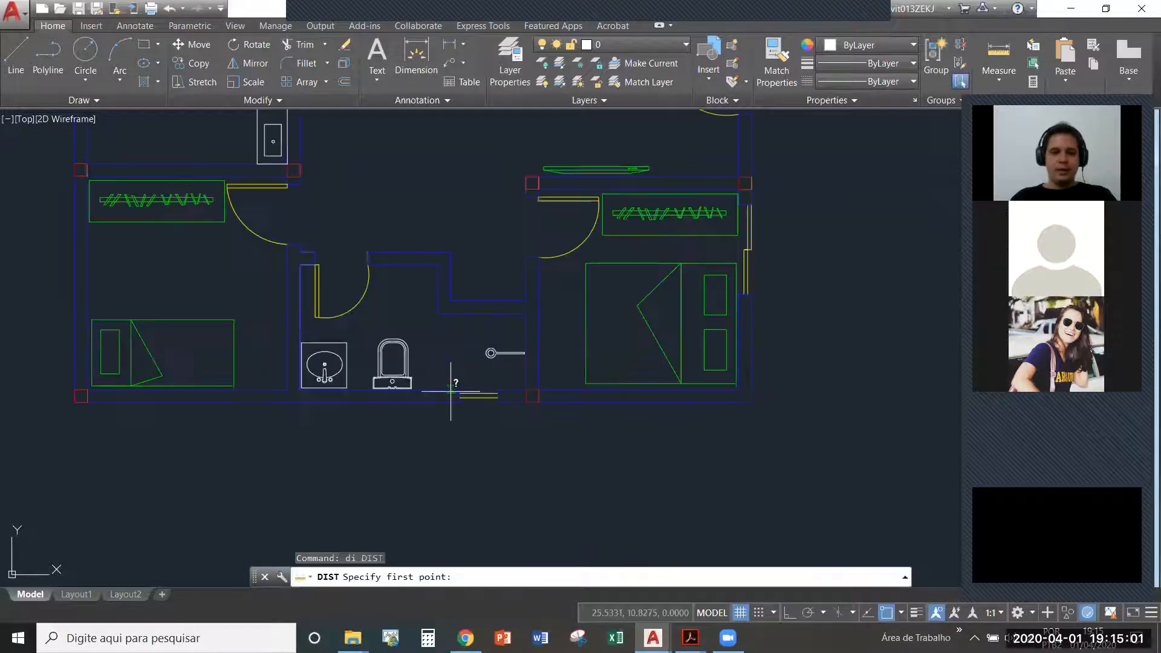
scroll(518, 220, down, 1)
scroll(474, 345, up, 5)
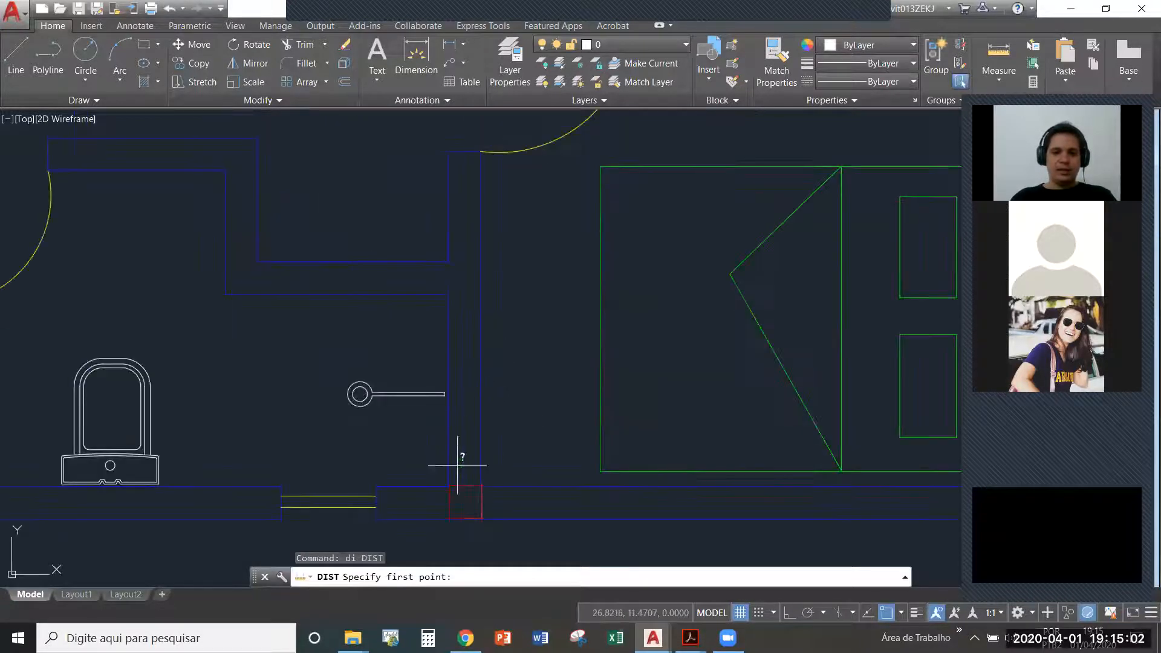
click(528, 484)
click(533, 520)
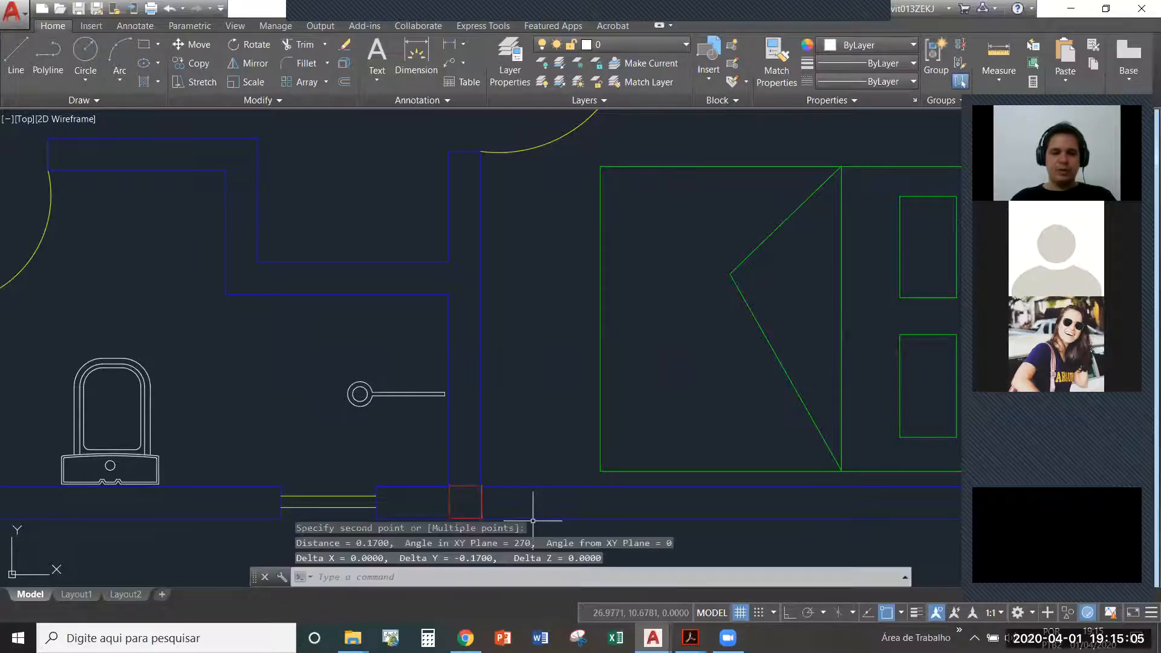
middle_drag(562, 372, 564, 316)
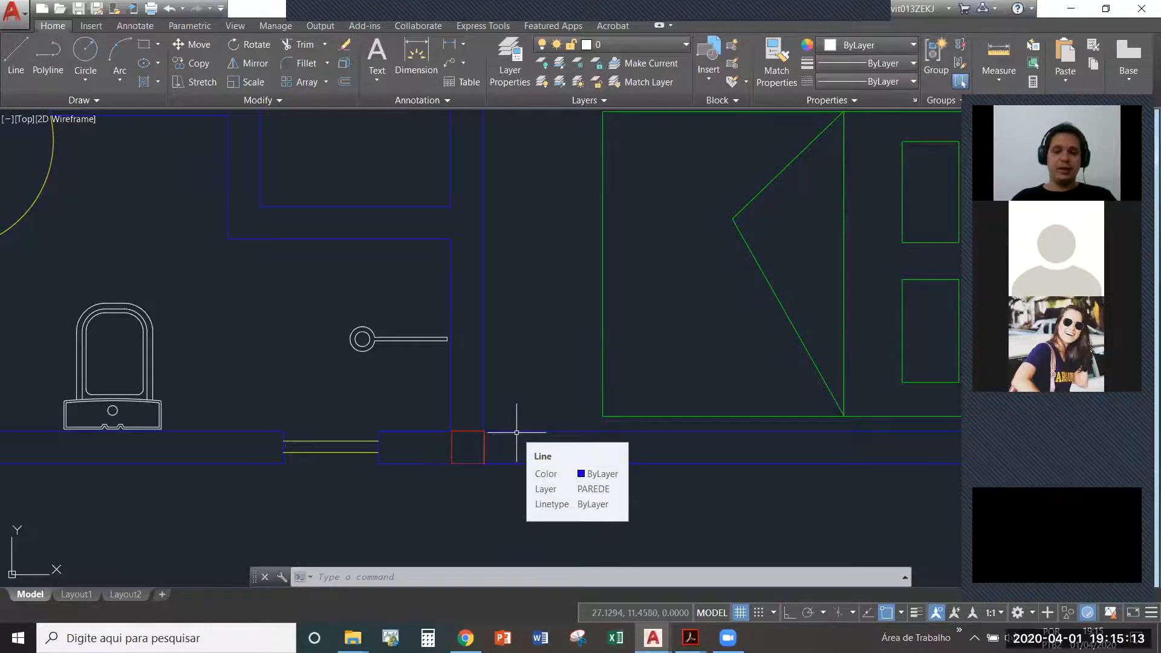
scroll(517, 433, down, 6)
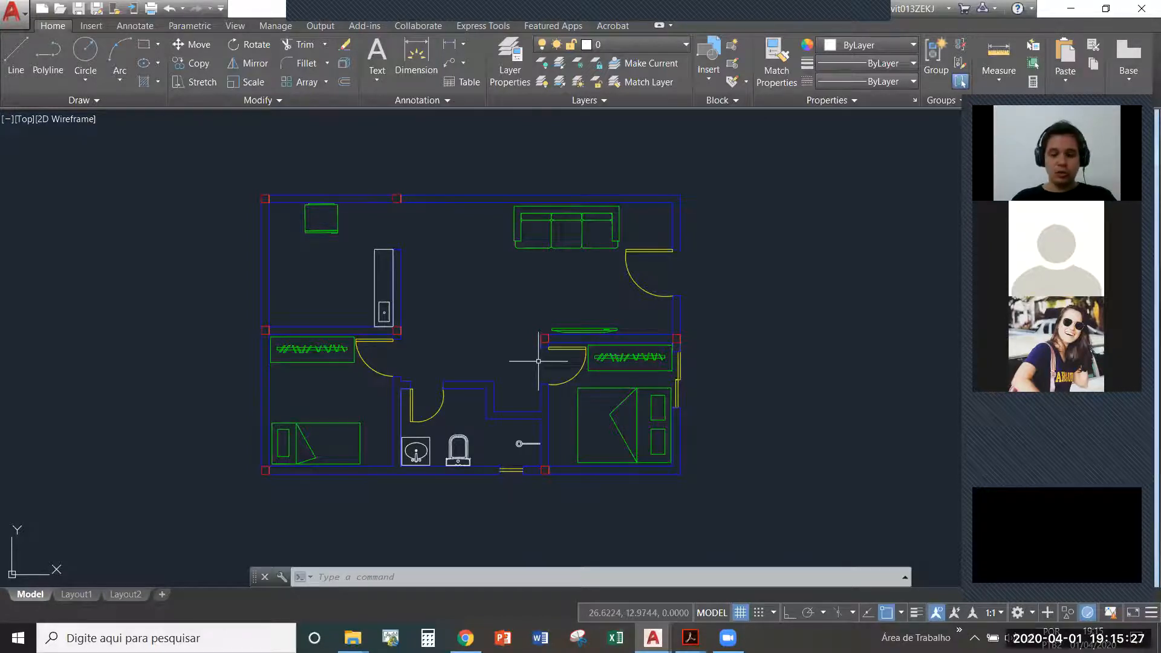
scroll(427, 355, down, 4)
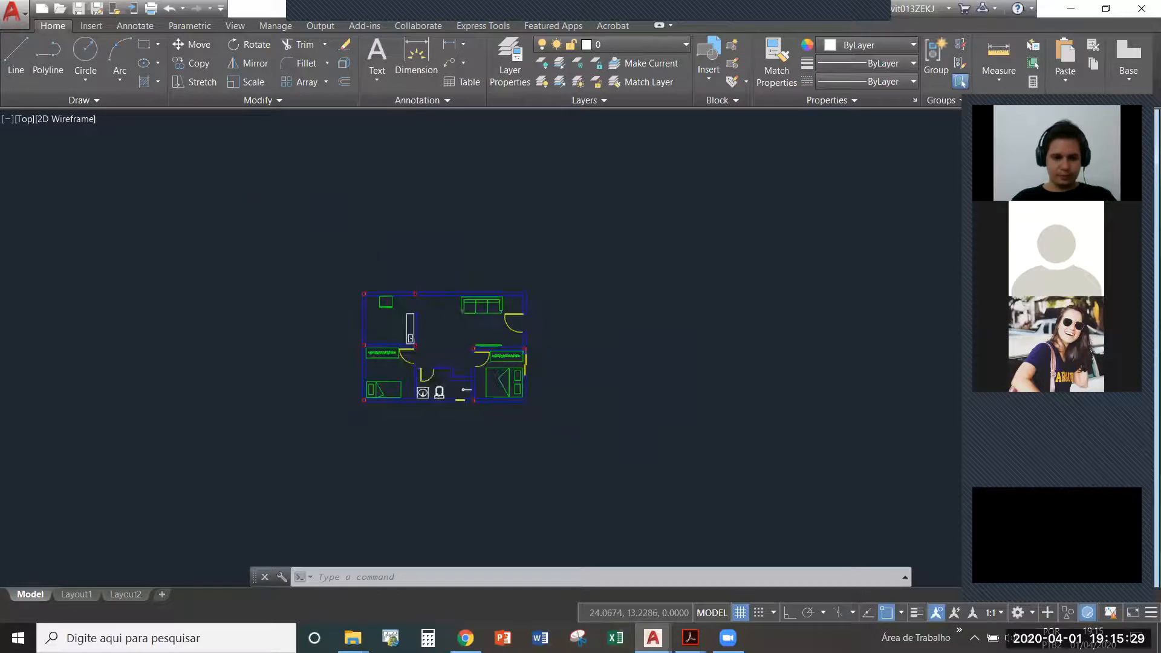
scroll(432, 366, up, 4)
key(Escape)
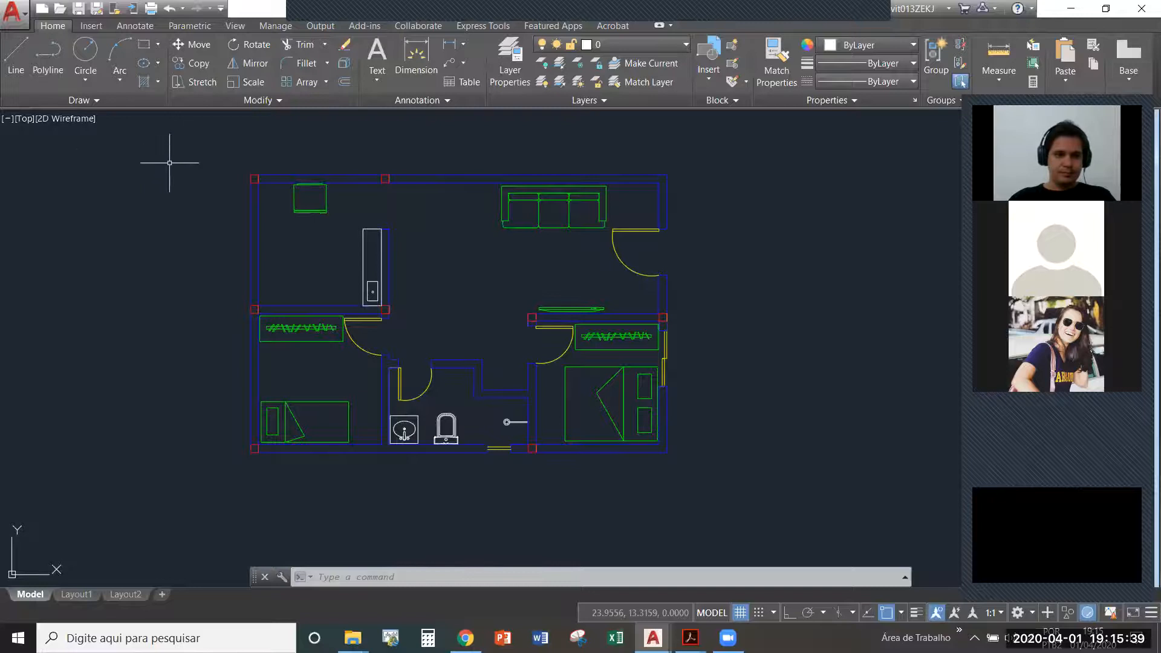
- Try scaling the whole floor plan by a factor of 100 about its lower-right corner
scroll(212, 272, down, 2)
click(197, 169)
click(538, 445)
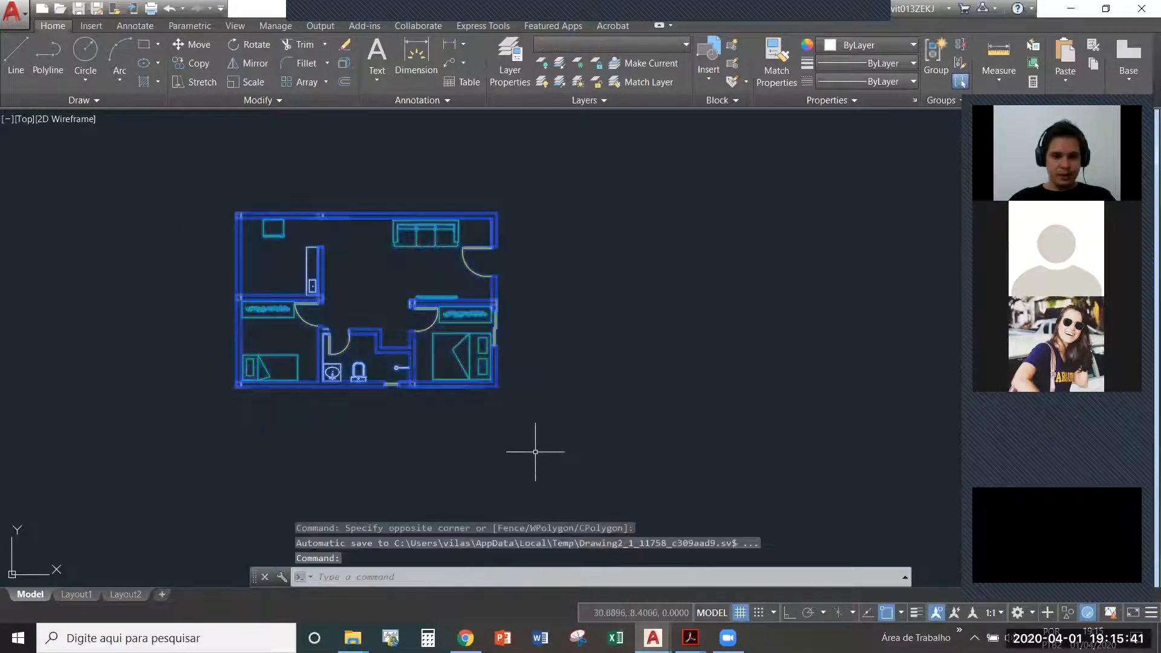
text(sc)
key(Return)
click(492, 389)
text(1)
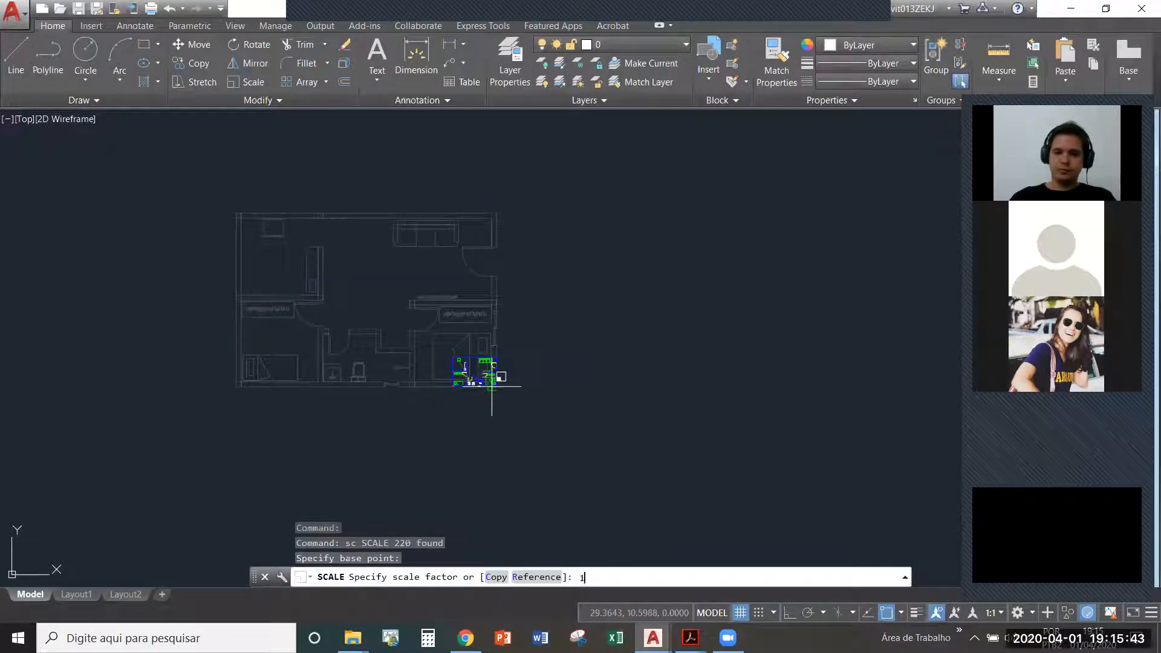
text(00)
key(Return)
- Zoom to the extents to view the enlarged plan, then undo the zoom and the scaling
text(z)
key(Return)
text(e)
key(Return)
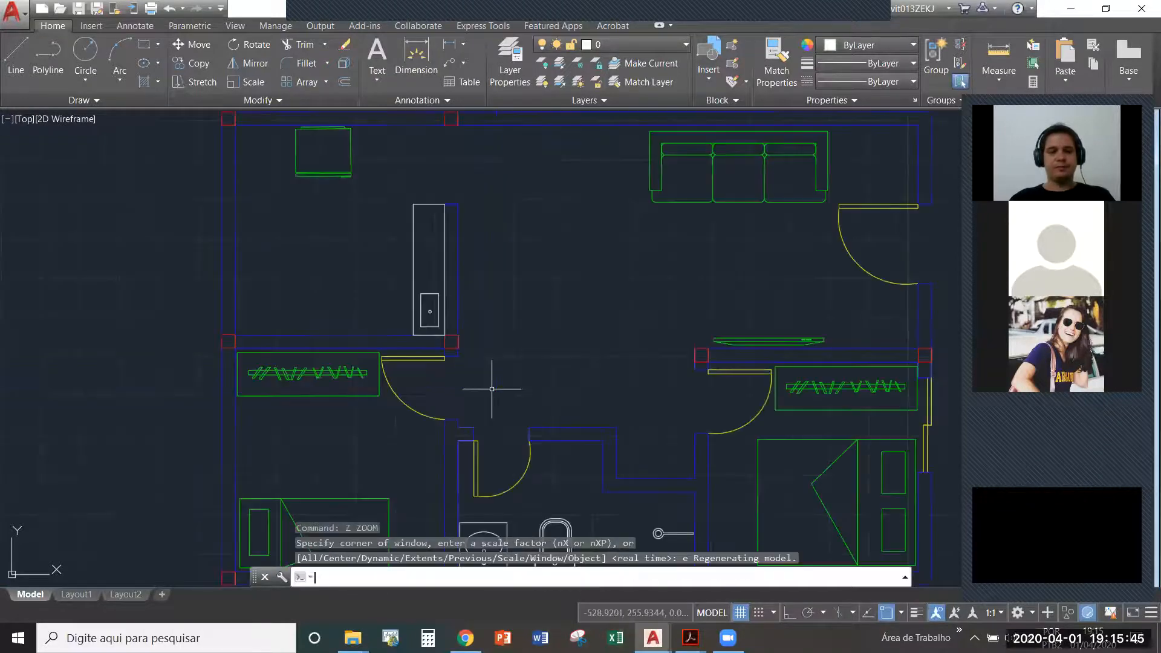
key(Escape)
scroll(506, 374, up, 3)
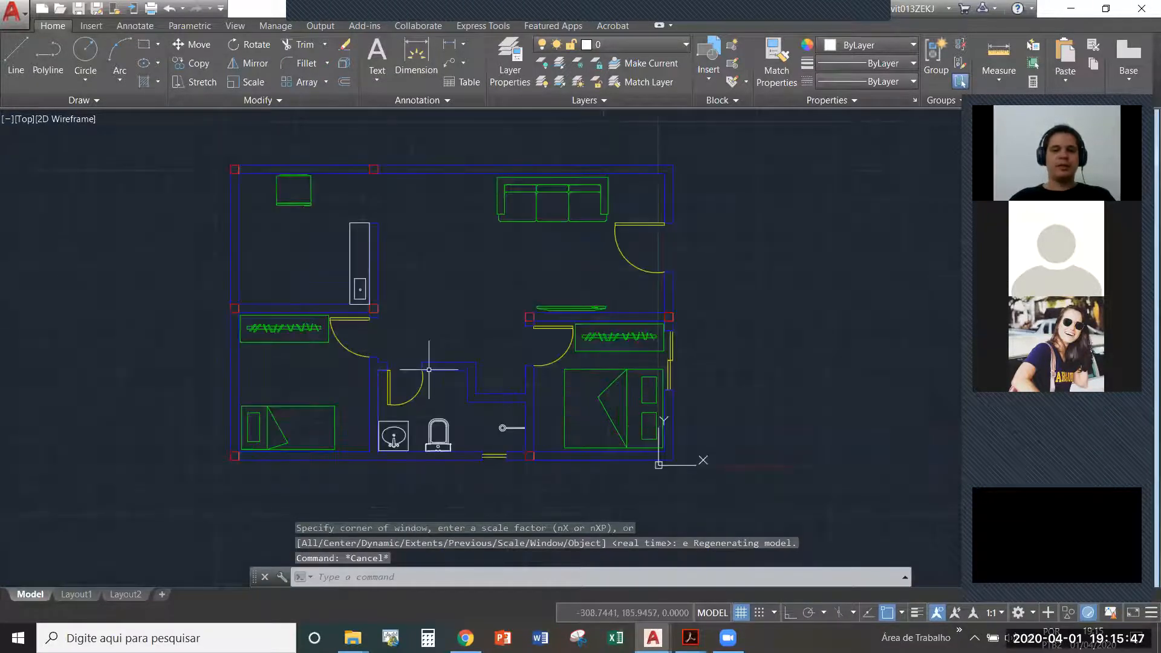
scroll(434, 368, up, 5)
scroll(434, 369, down, 5)
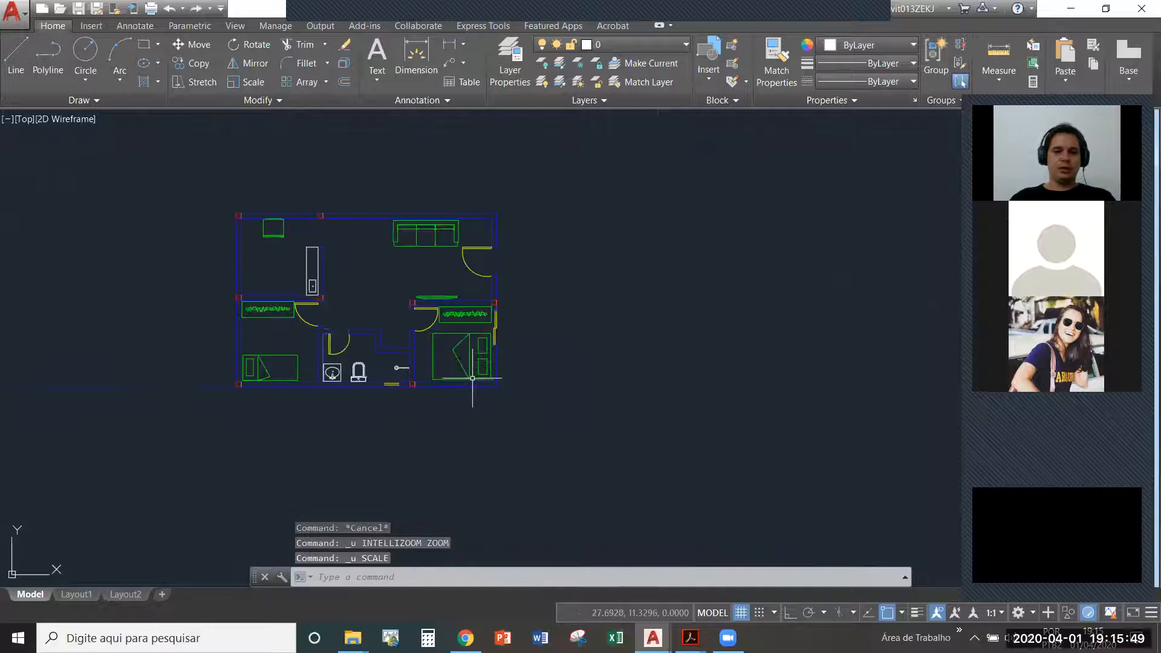
- Copy the complete floor plan and paste the duplicate beside the original on its right
click(551, 427)
click(220, 190)
key(ctrl+c)
key(ctrl+v)
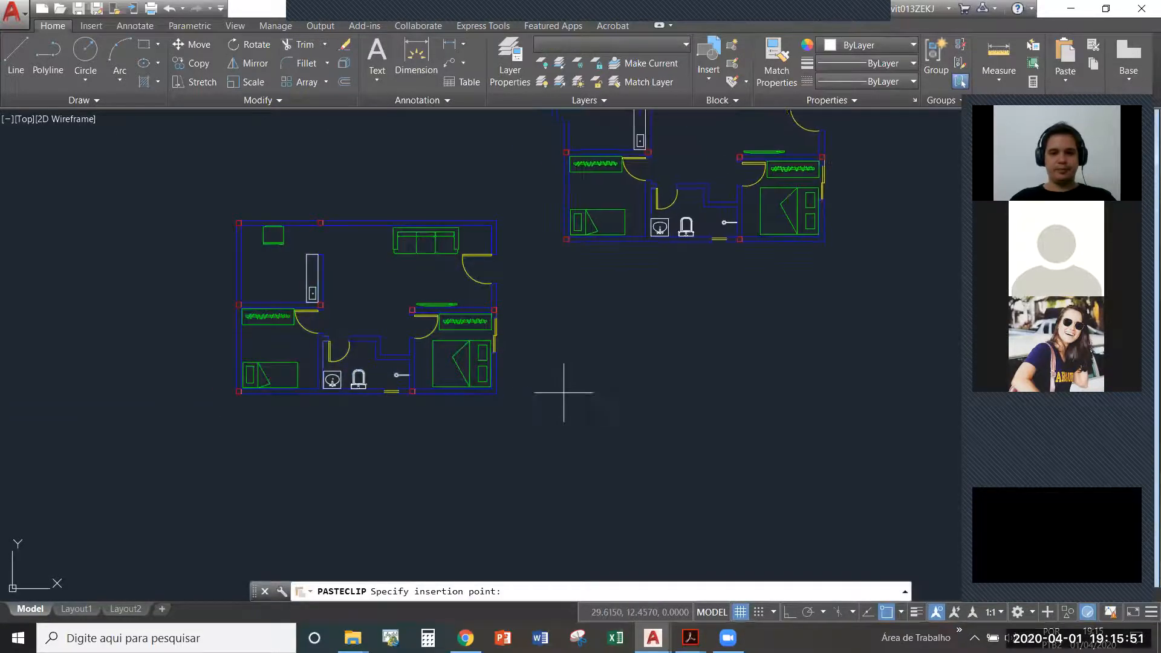
click(638, 549)
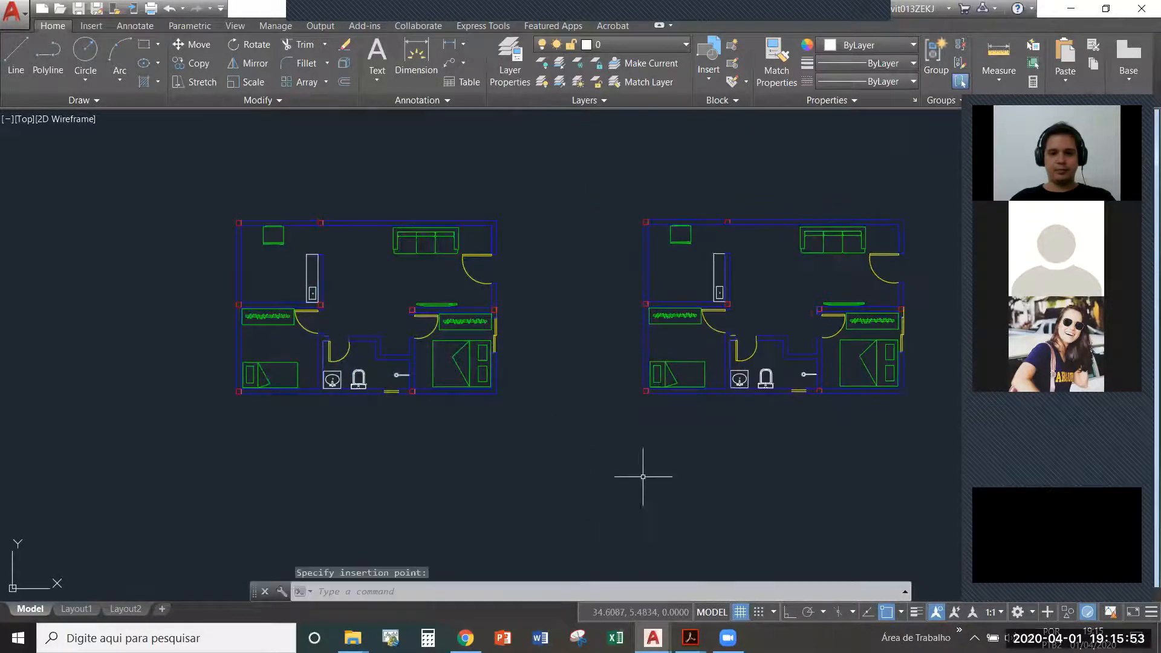
- Scale the duplicated floor plan by a factor of 100 about its lower-left corner
scroll(595, 417, down, 2)
click(938, 500)
click(600, 258)
text(sc)
key(Return)
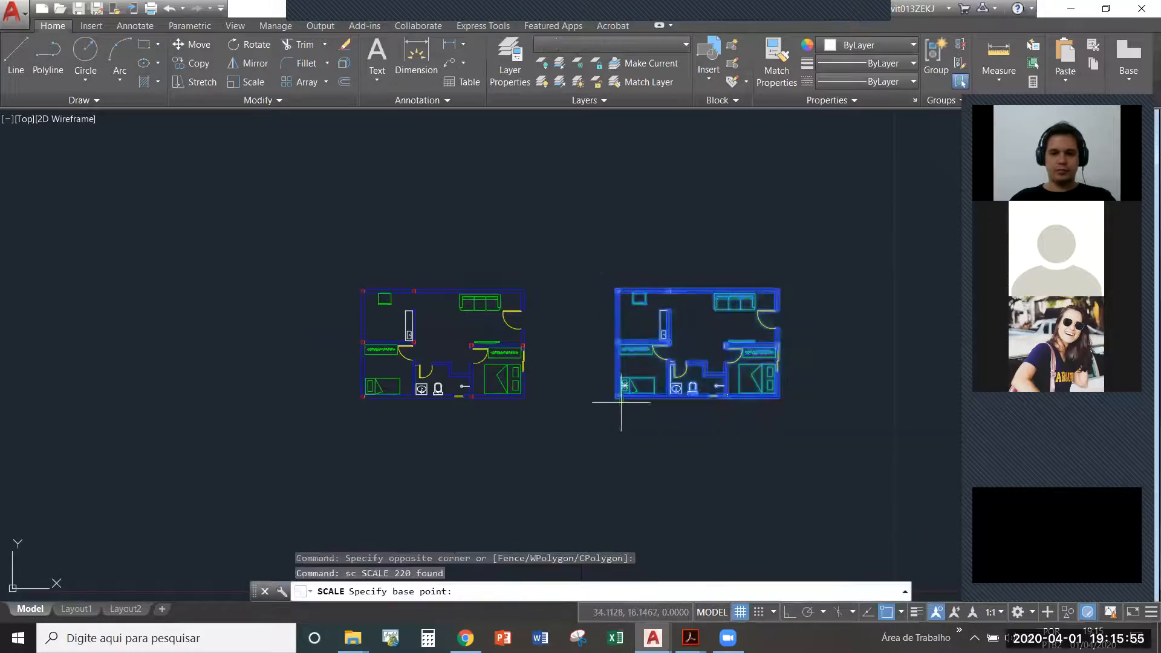
click(616, 398)
text(100)
key(Return)
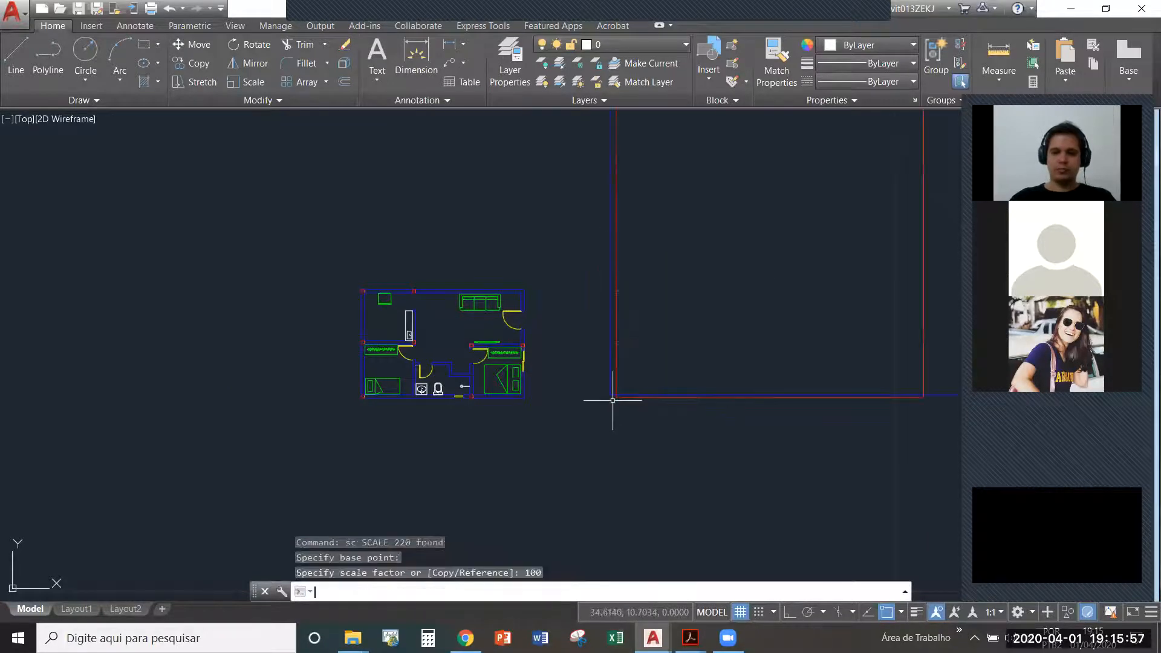
- Examine the enlarged floor plan and compare its size with the small original at its lower-left corner
scroll(345, 393, up, 5)
middle_drag(566, 399, 397, 440)
scroll(241, 432, down, 5)
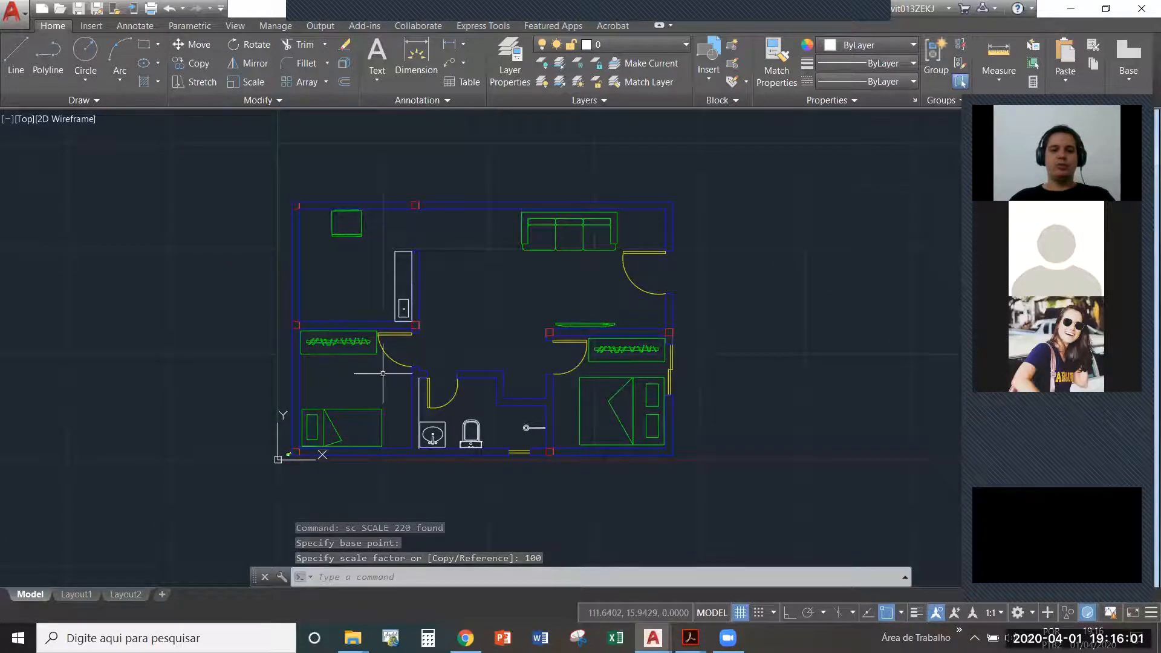
key(Escape)
scroll(423, 417, up, 3)
scroll(624, 417, down, 3)
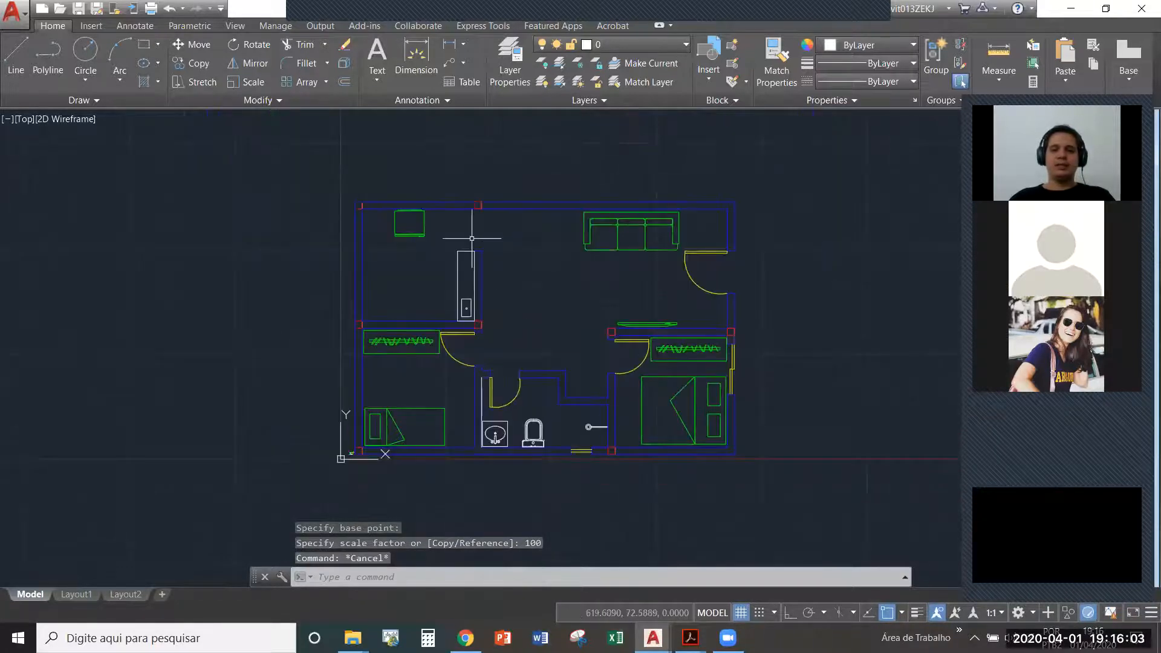
scroll(327, 465, up, 6)
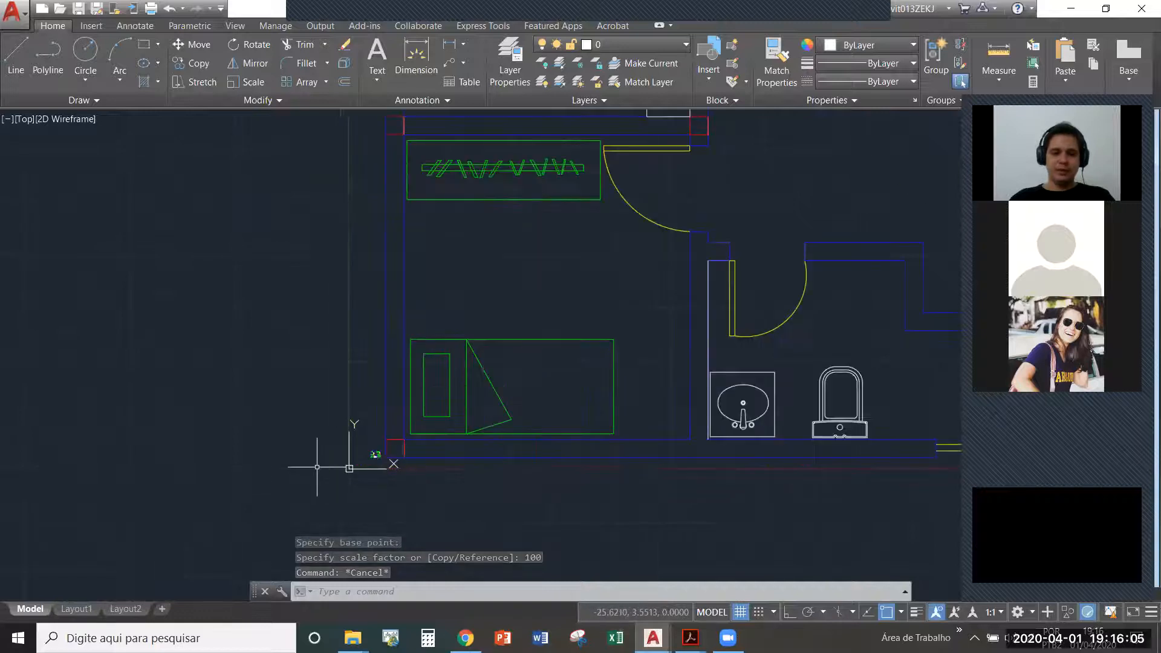
scroll(507, 423, down, 14)
- Measure the thickness of the original small plan's outer wall below the double bedroom
scroll(482, 414, up, 12)
scroll(455, 382, up, 3)
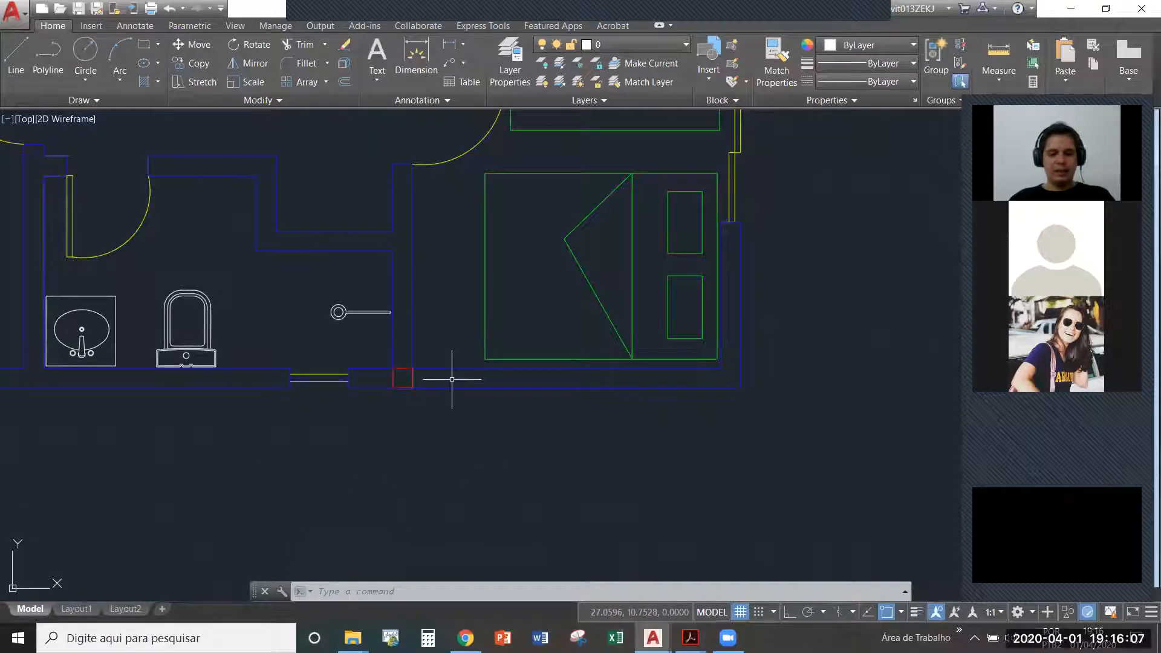
text(di)
key(Return)
scroll(456, 370, up, 3)
click(456, 366)
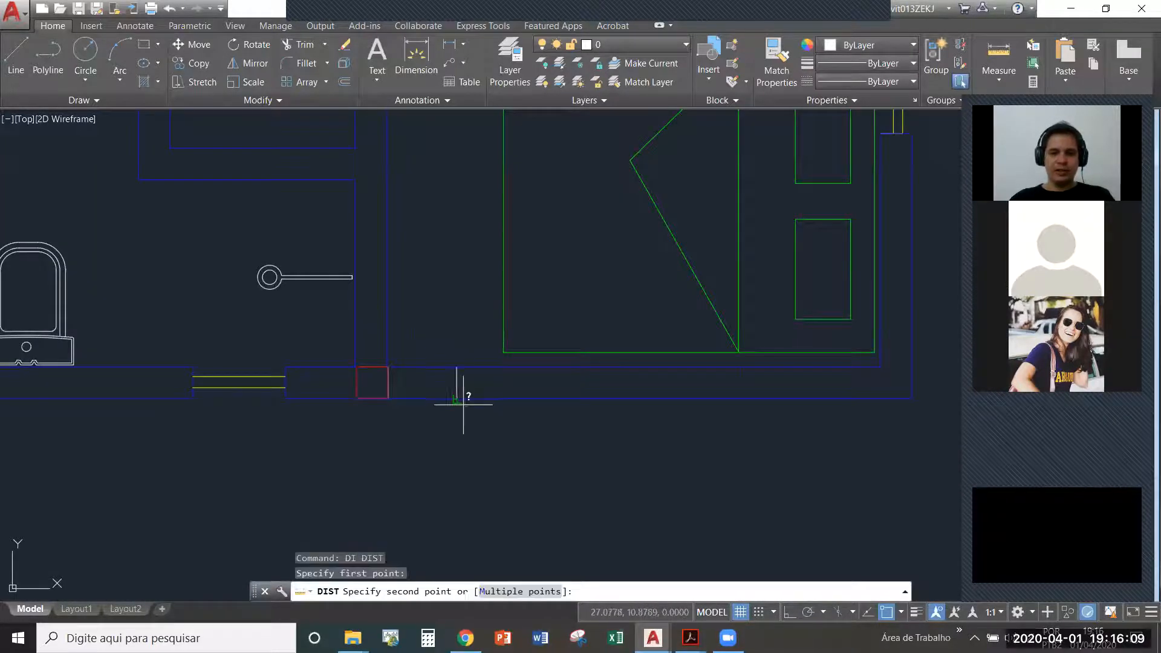
click(456, 398)
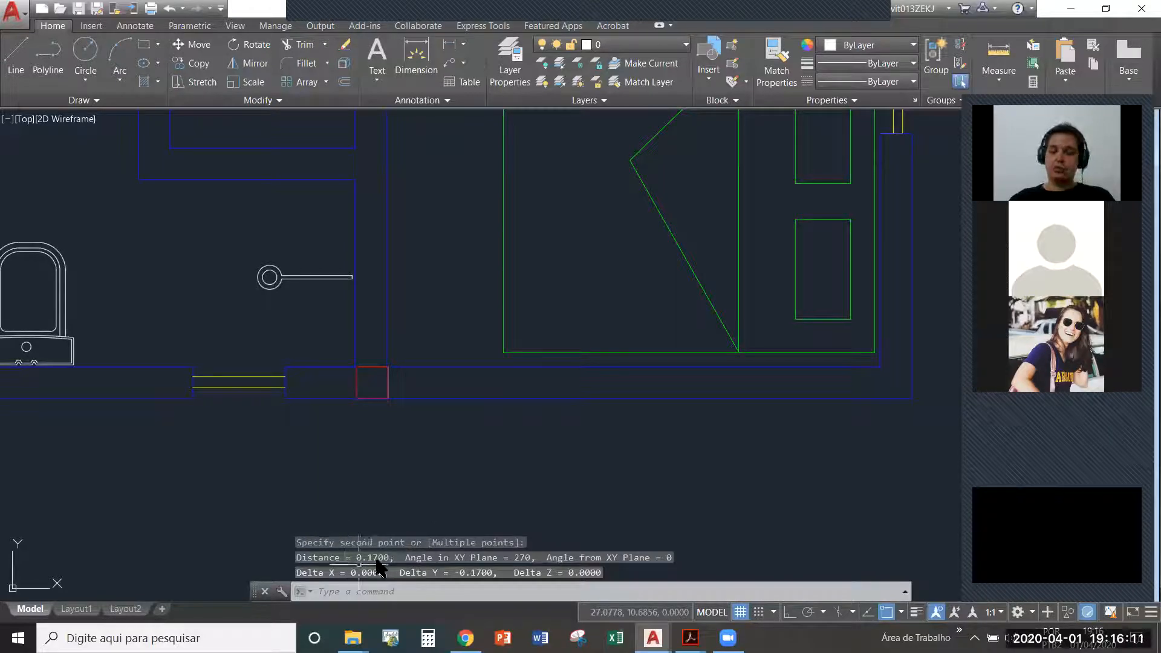
- Measure the thickness of the enlarged plan's outer wall below the double bedroom
scroll(153, 349, down, 15)
scroll(204, 380, up, 13)
scroll(303, 429, down, 2)
middle_drag(479, 318, 411, 441)
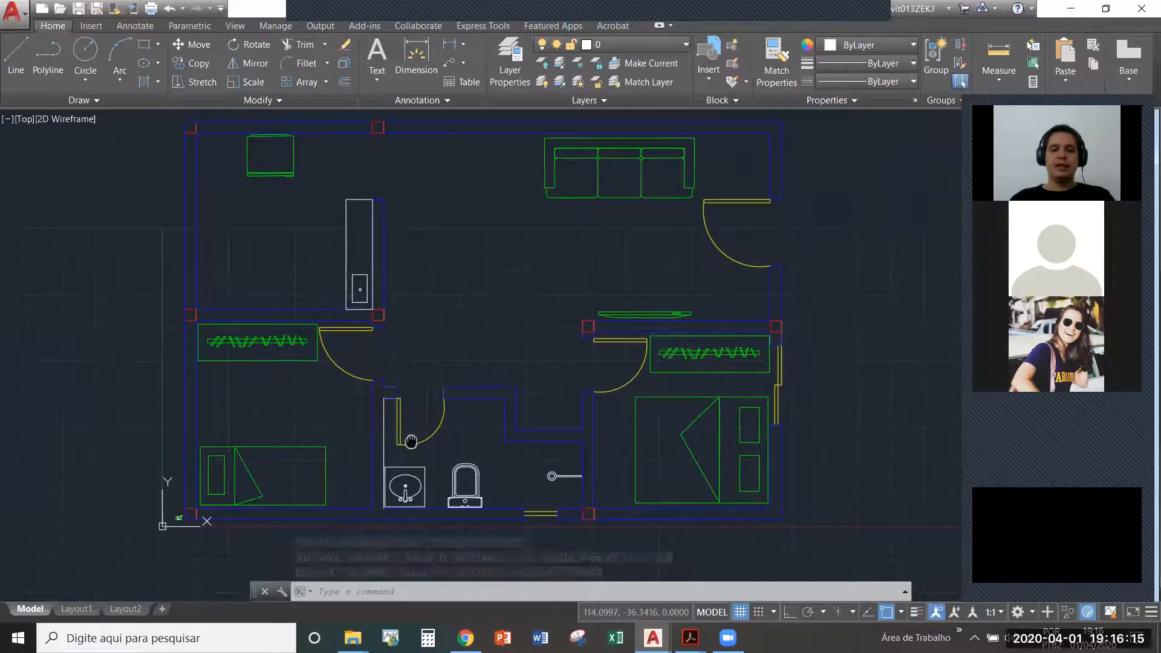
text(di)
key(Return)
scroll(645, 522, up, 6)
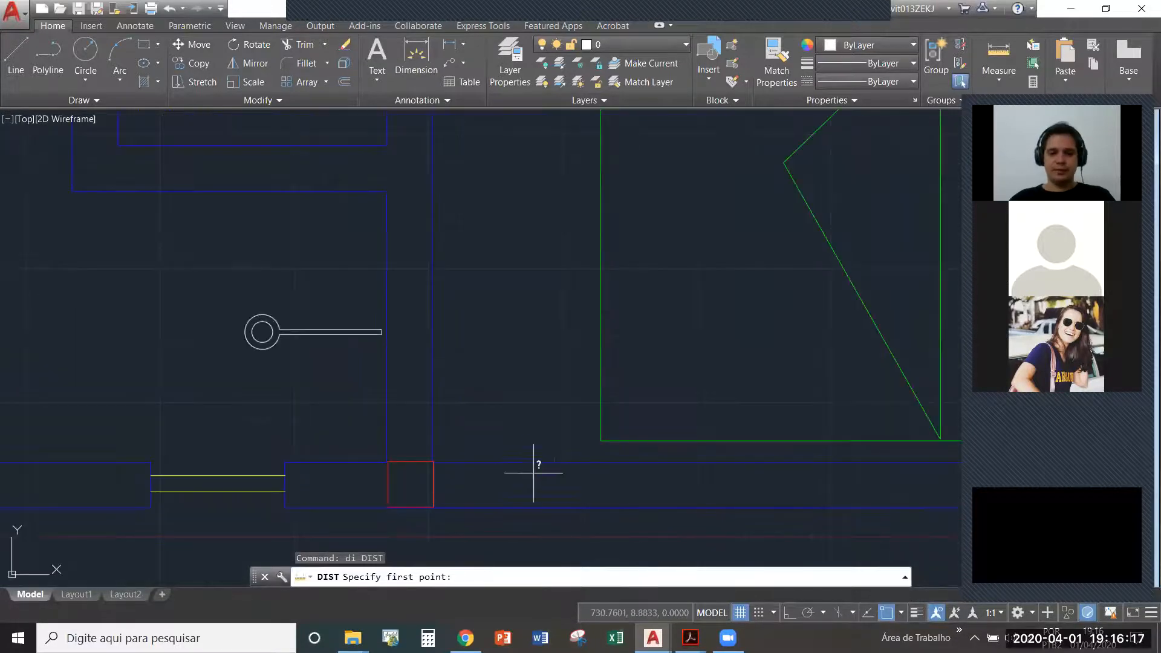
click(527, 463)
click(523, 507)
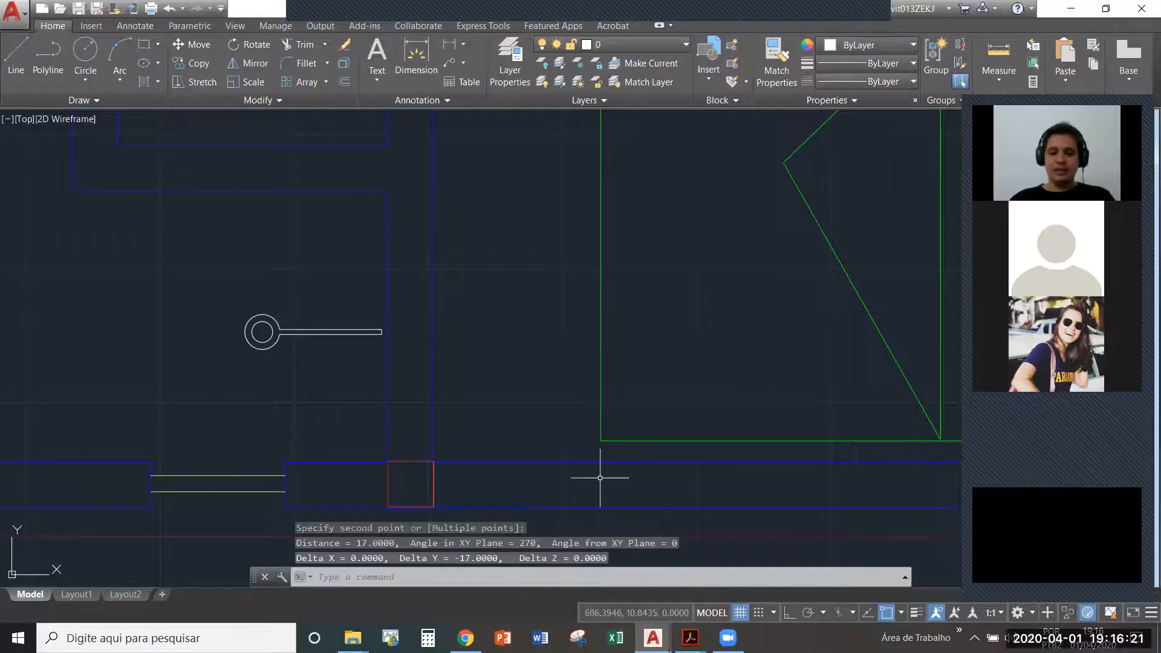
scroll(600, 477, down, 10)
scroll(527, 323, up, 2)
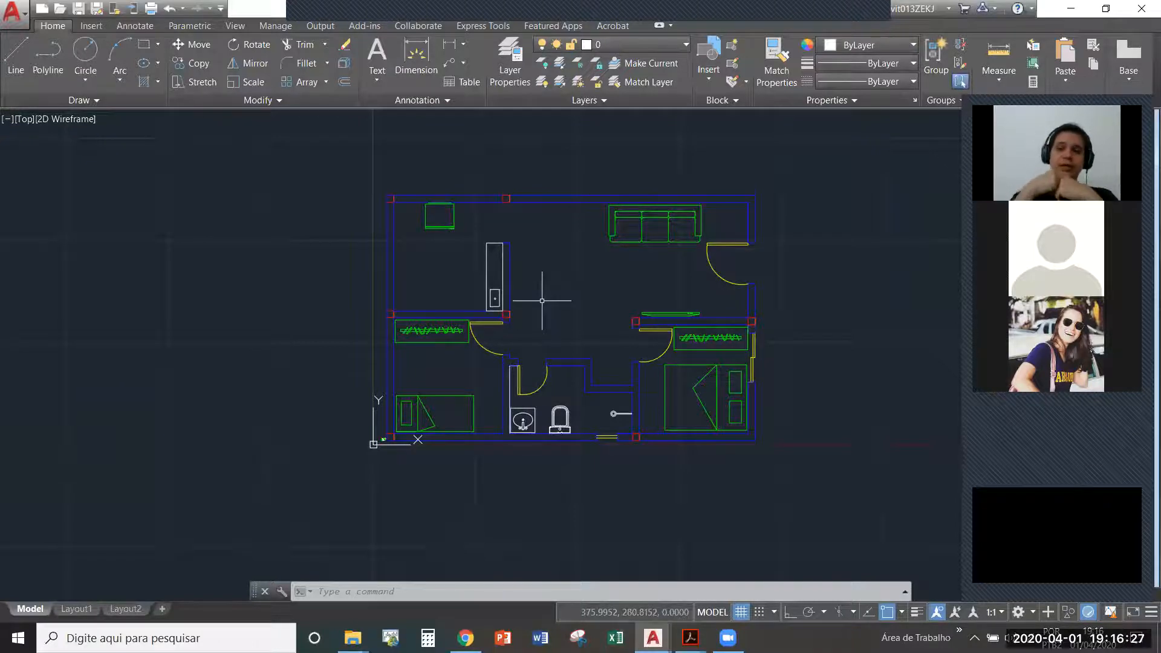
scroll(542, 301, up, 2)
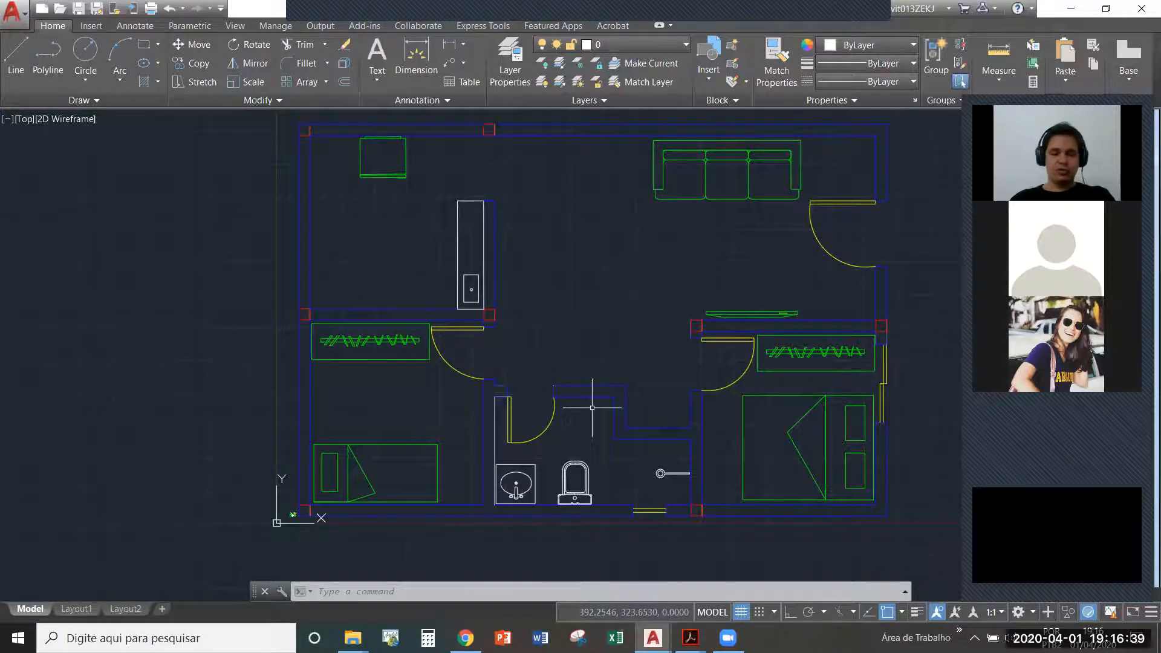
scroll(499, 421, down, 2)
text(sc)
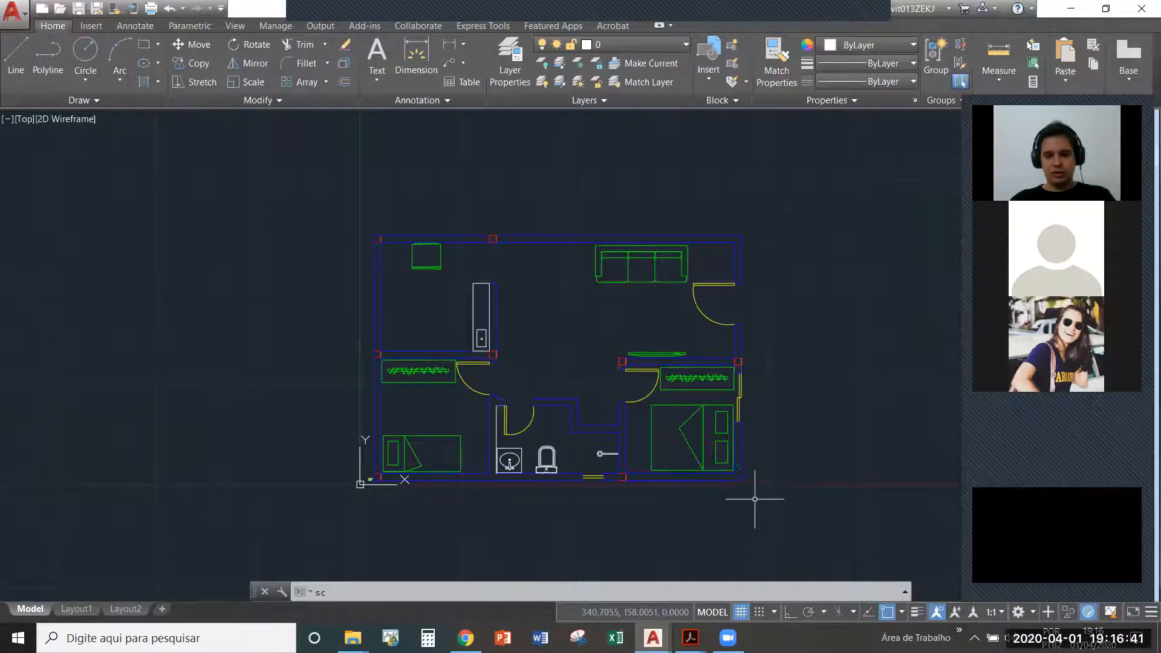
key(Return)
key(Escape)
key(Escape)
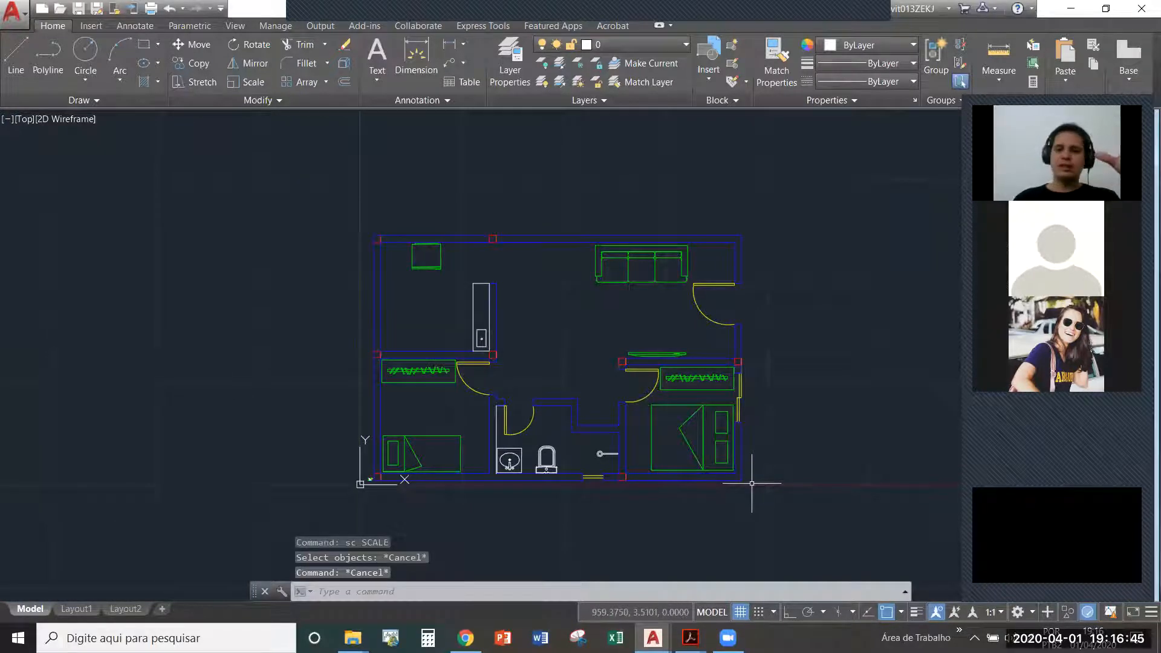
- Copy the living room sofa and paste the duplicate in the empty area left of the enlarged plan
click(653, 275)
key(ctrl+c)
key(ctrl+v)
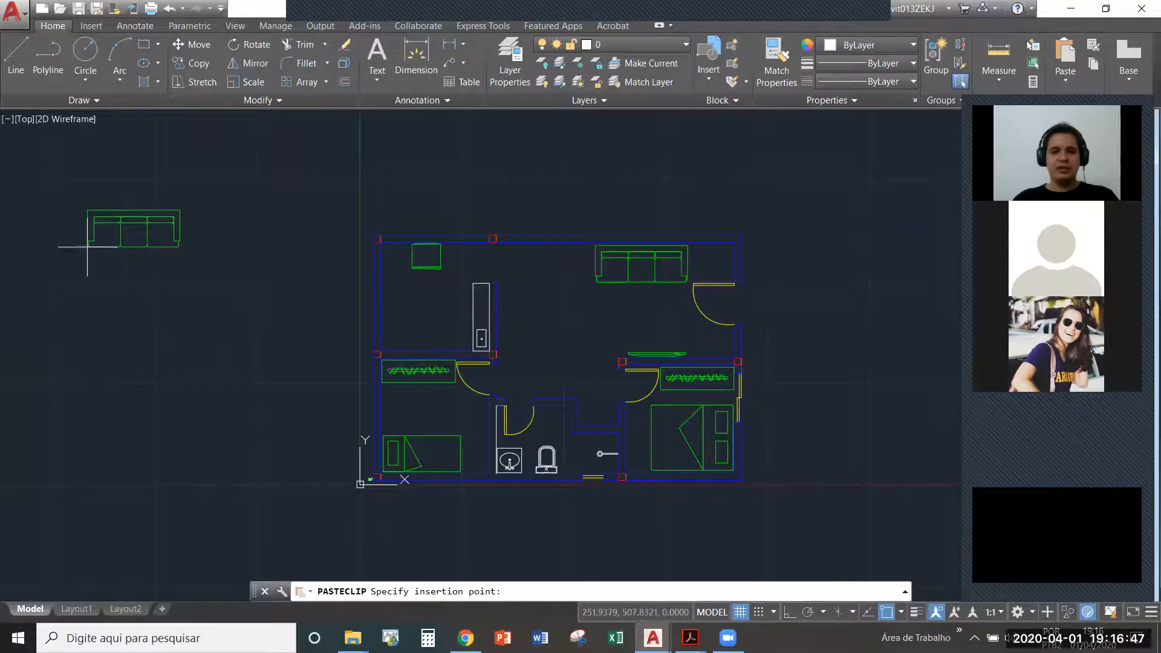
click(105, 303)
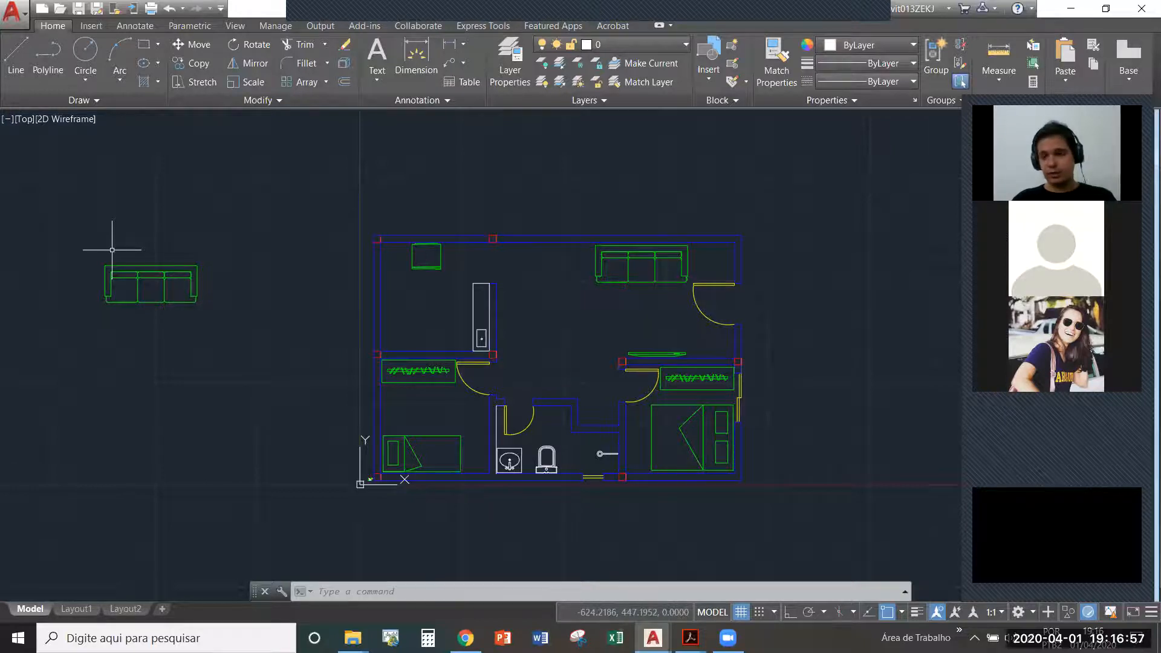
- Delete the duplicated sofa beside the enlarged plan
click(166, 326)
click(116, 245)
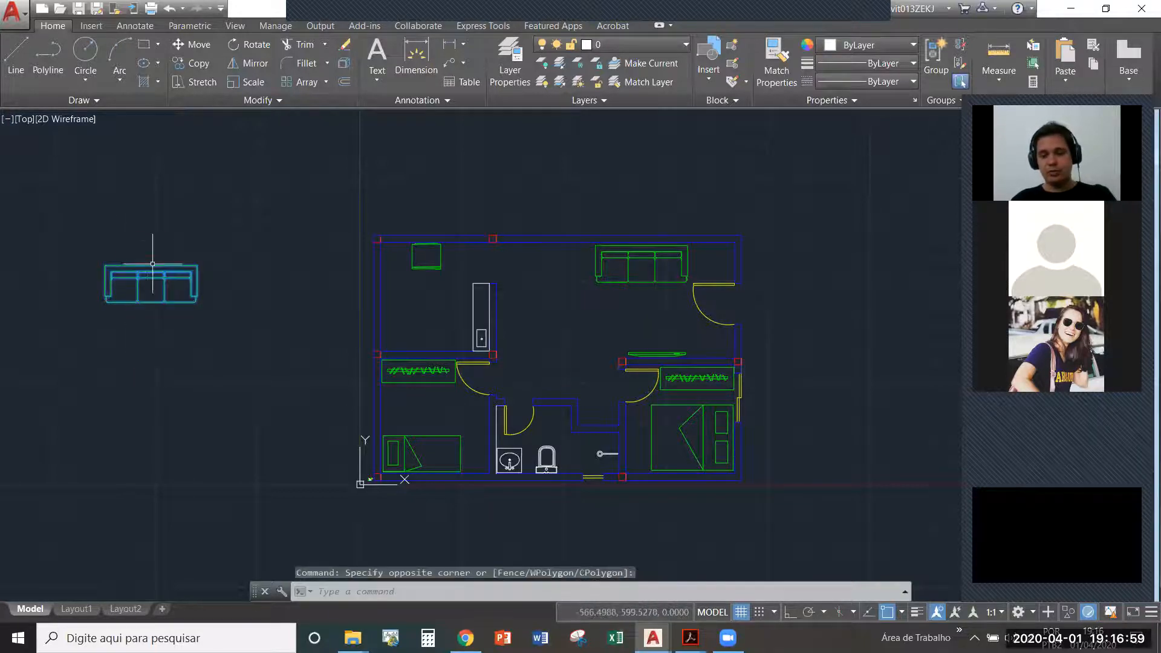
key(Delete)
text(s)
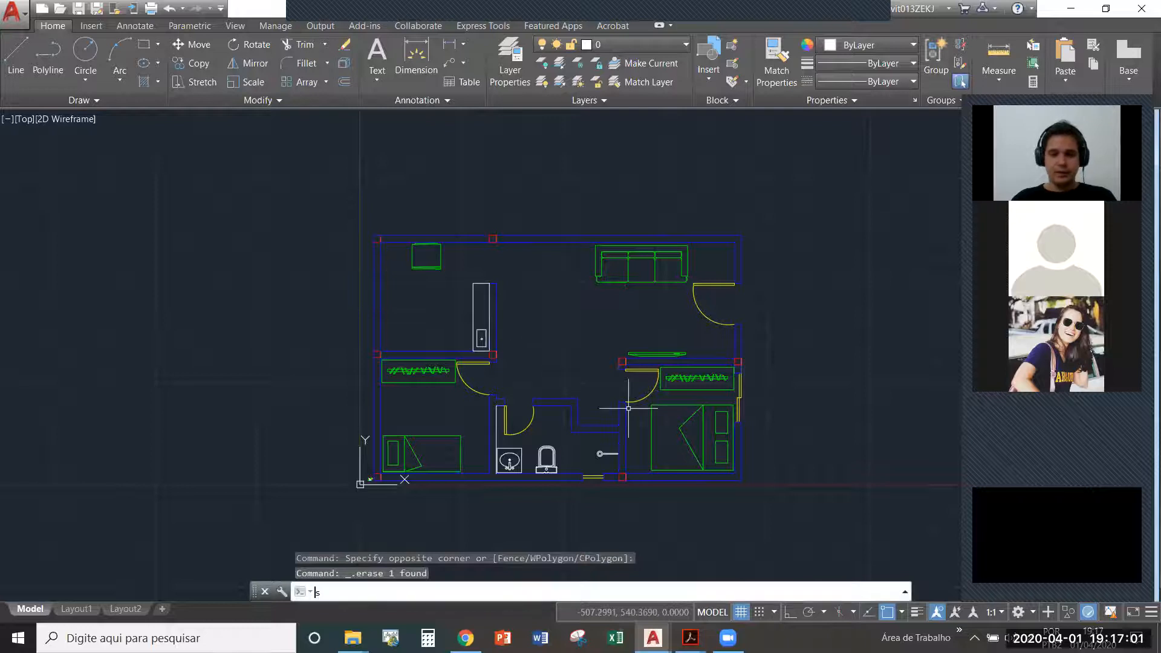
key(BackSpace)
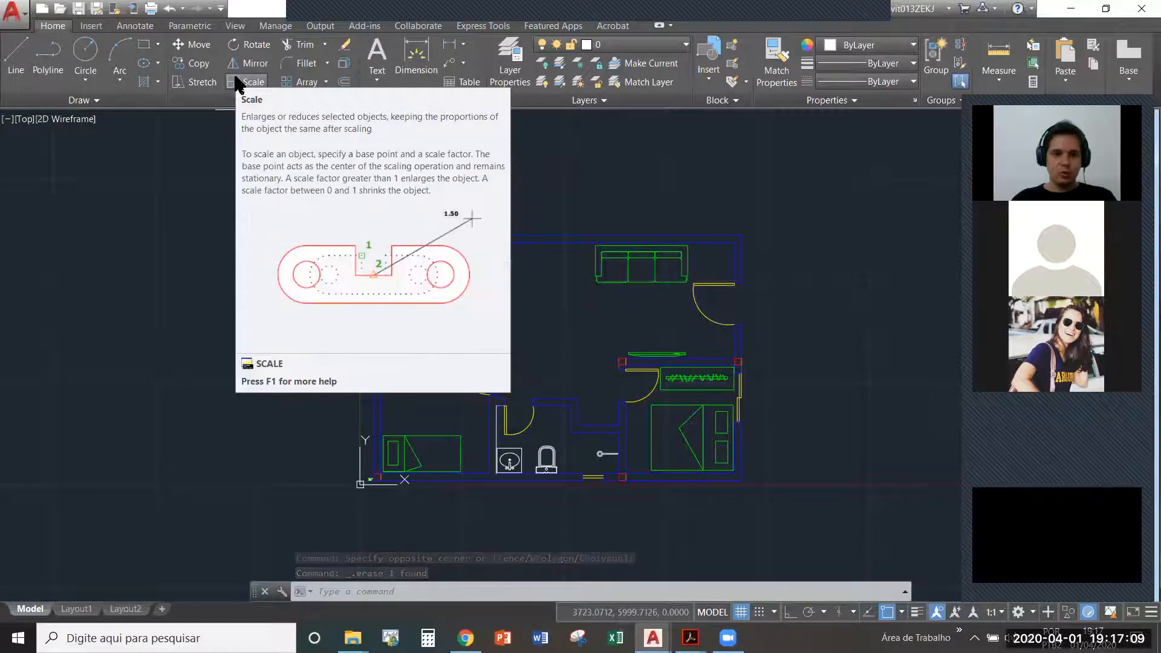
- Scale the complete enlarged floor plan by a factor of 1/100 about its lower-left corner and compare it with the original
text(scs)
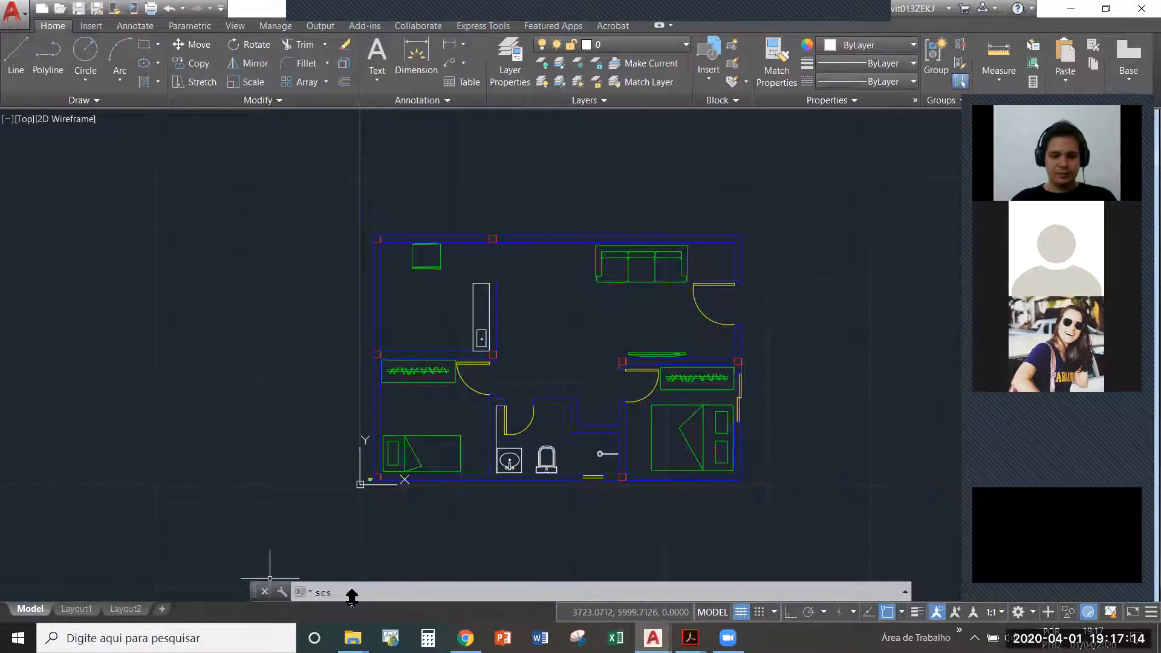
drag(352, 596, 287, 582)
text(s)
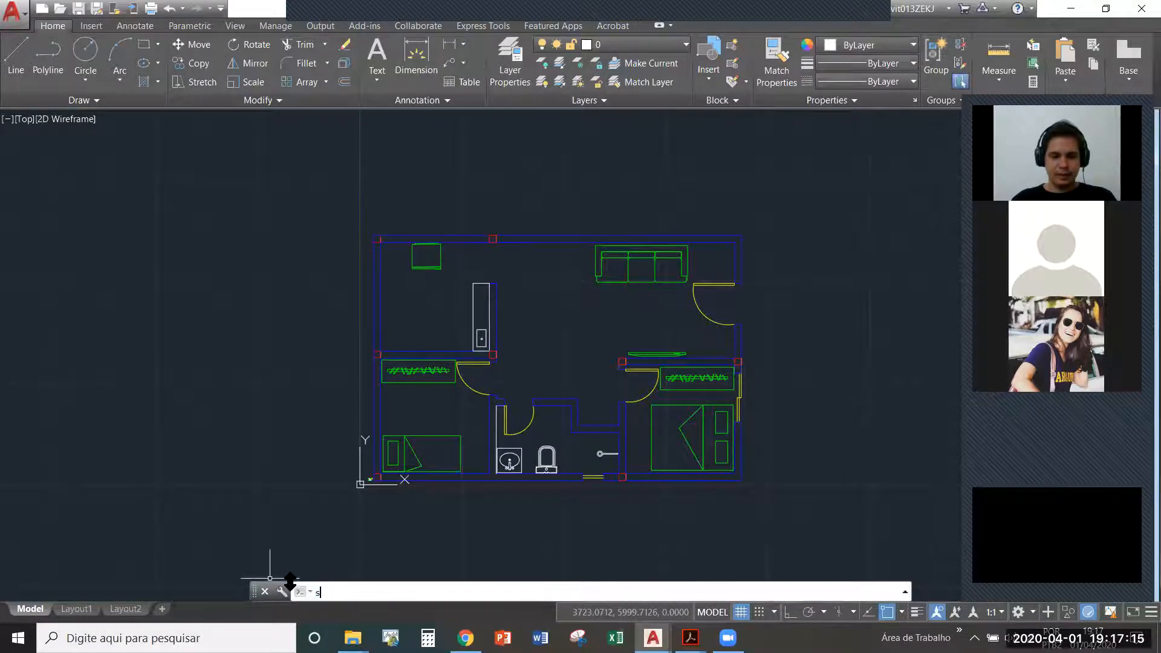
text(c)
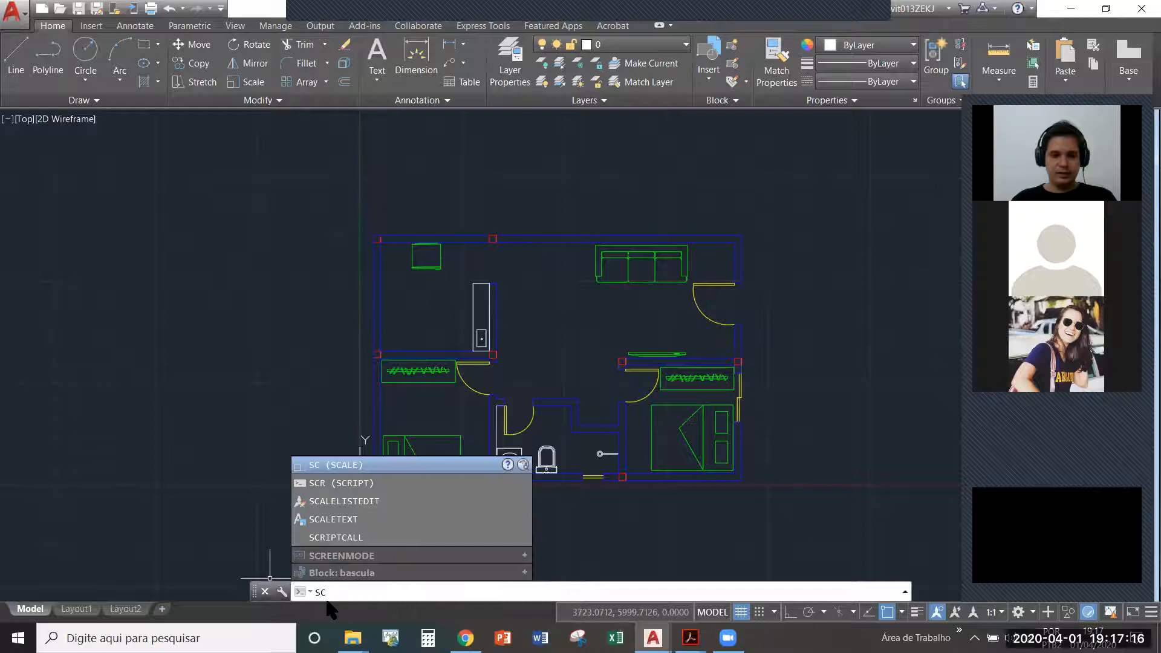
click(337, 464)
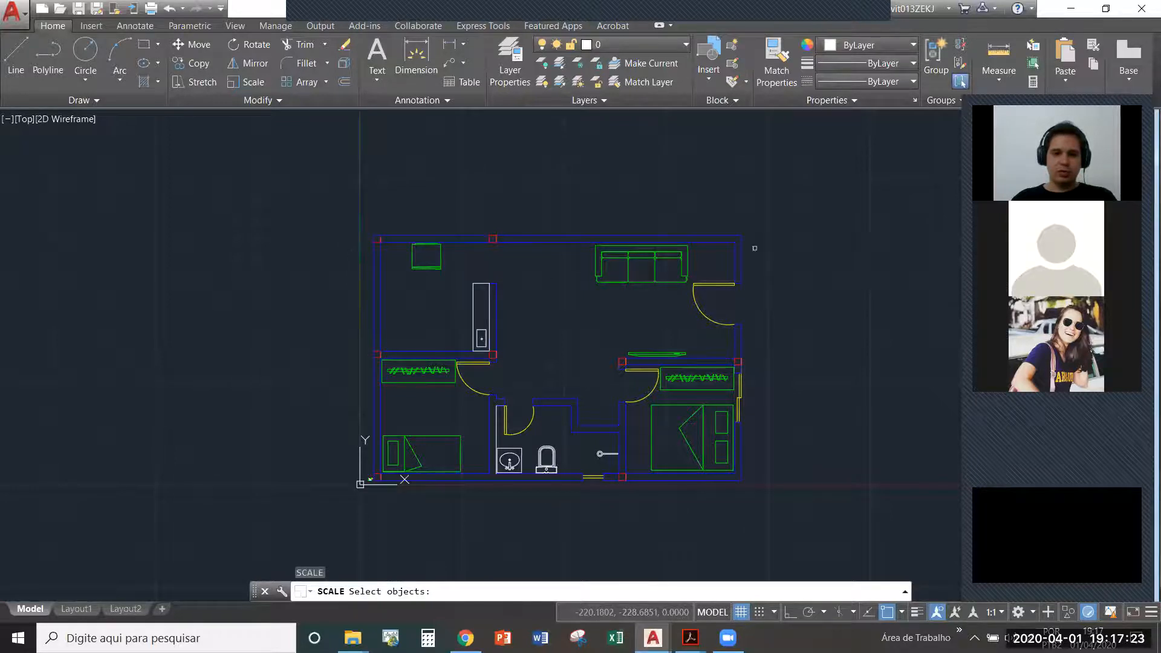
click(751, 226)
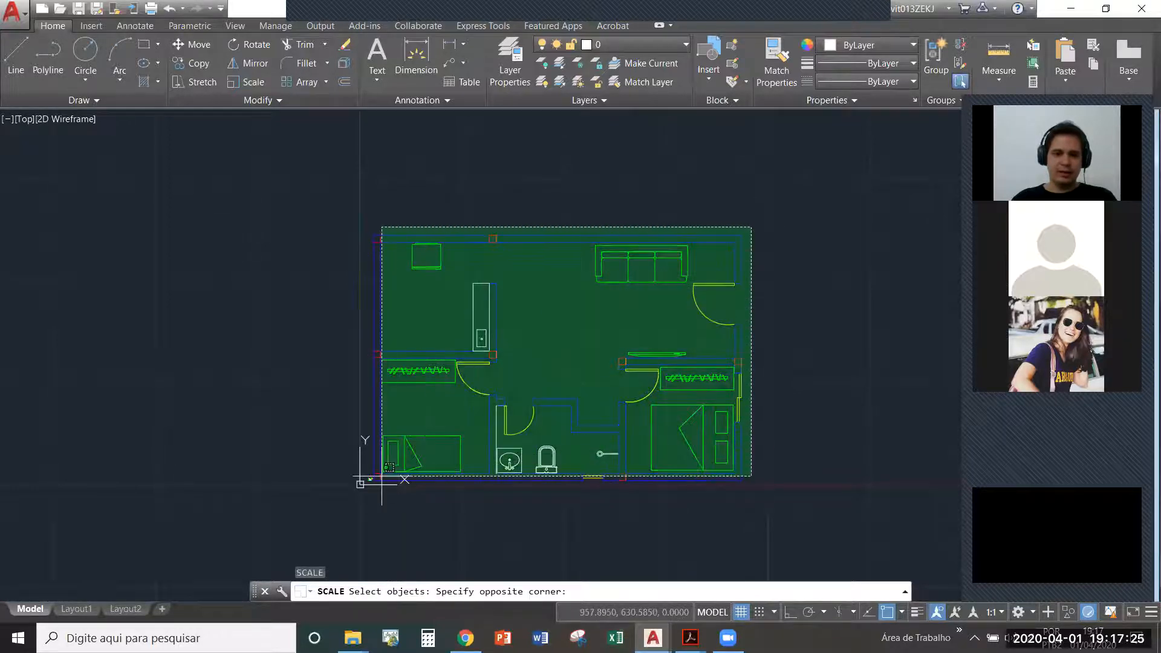
scroll(366, 499, up, 6)
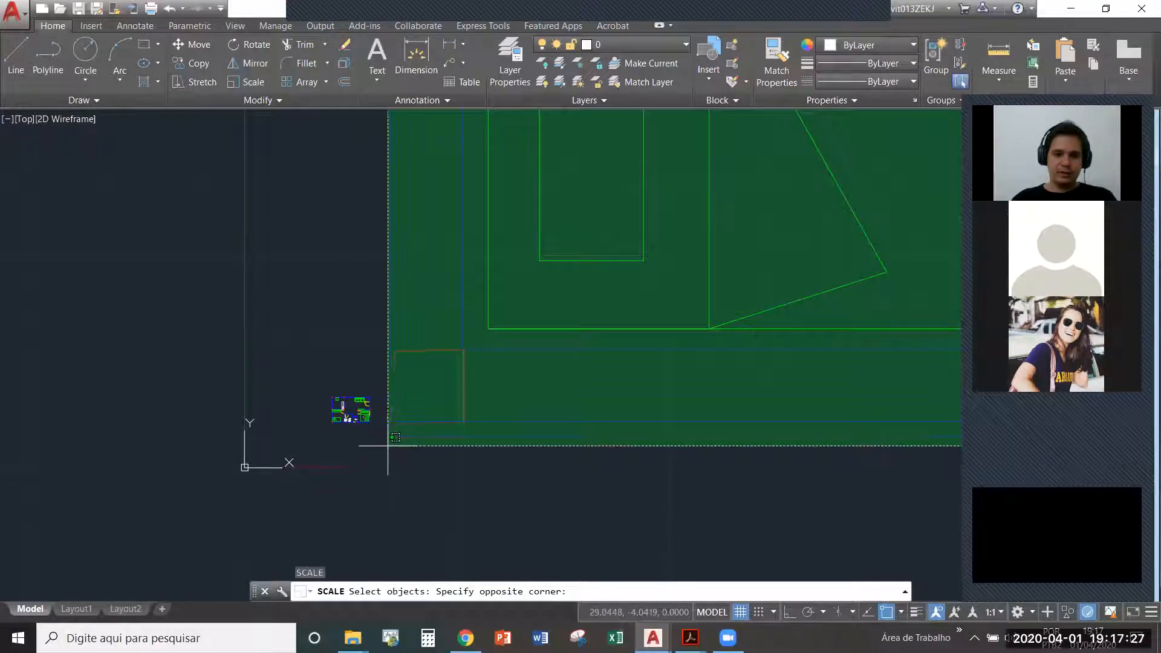
click(383, 429)
scroll(368, 488, down, 8)
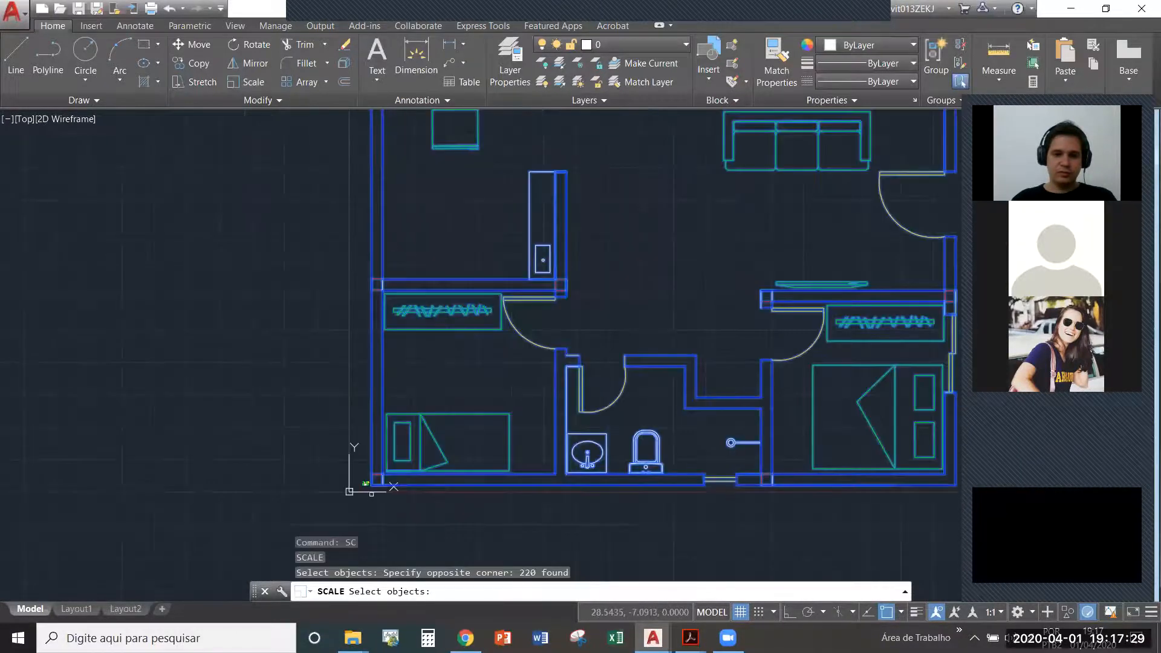
scroll(417, 485, up, 2)
middle_drag(619, 397, 525, 434)
key(Return)
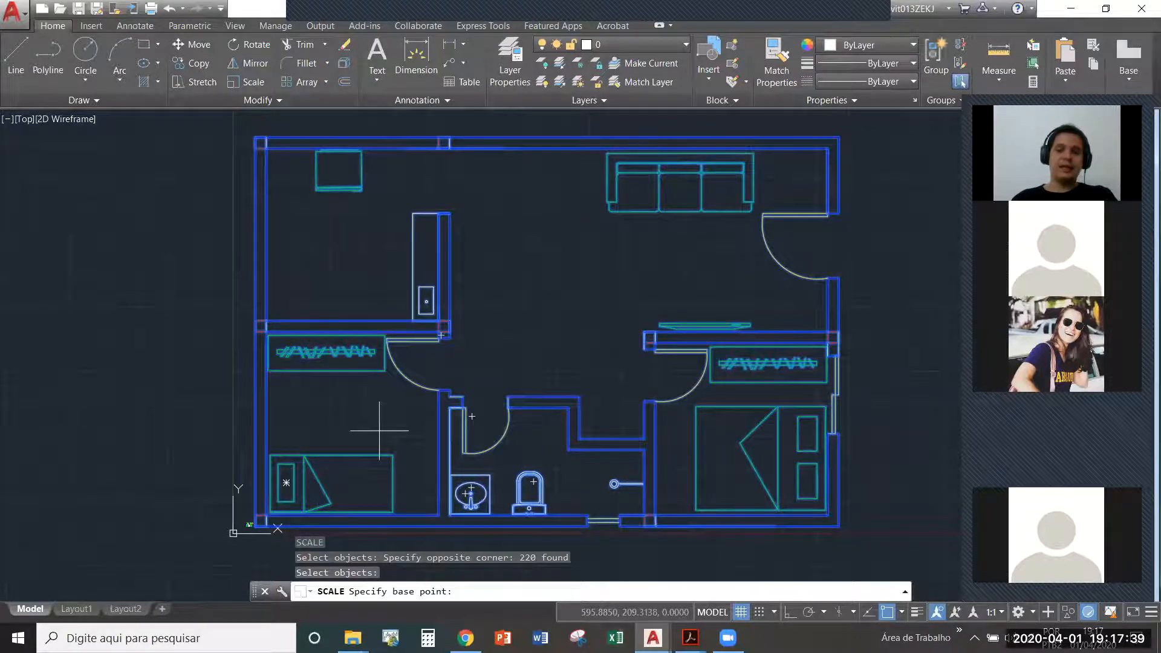
scroll(249, 535, up, 5)
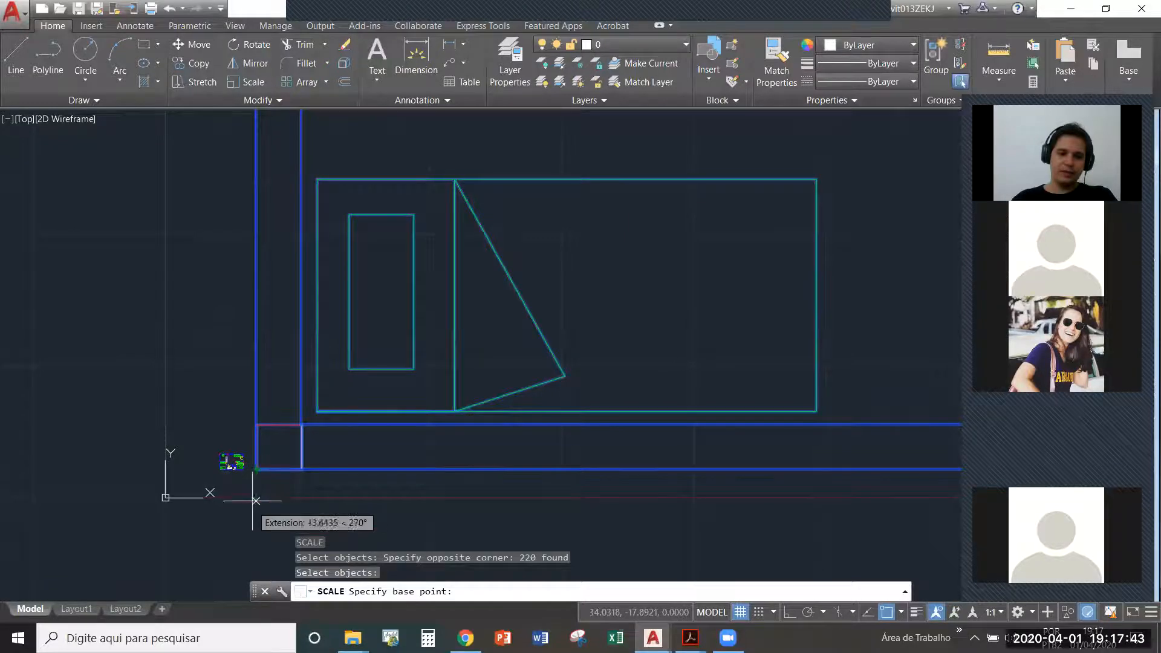
click(232, 463)
scroll(257, 457, down, 3)
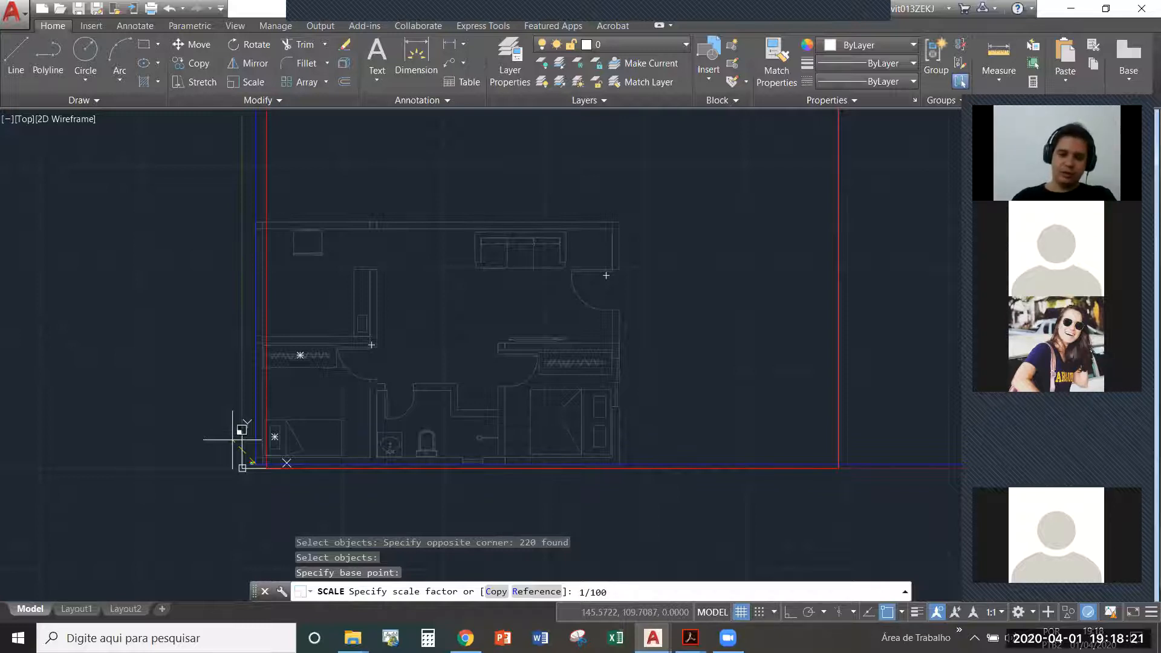
key(Return)
scroll(248, 466, up, 10)
mouse_move(263, 380)
middle_down()
mouse_move(303, 361)
mouse_move(411, 363)
middle_up()
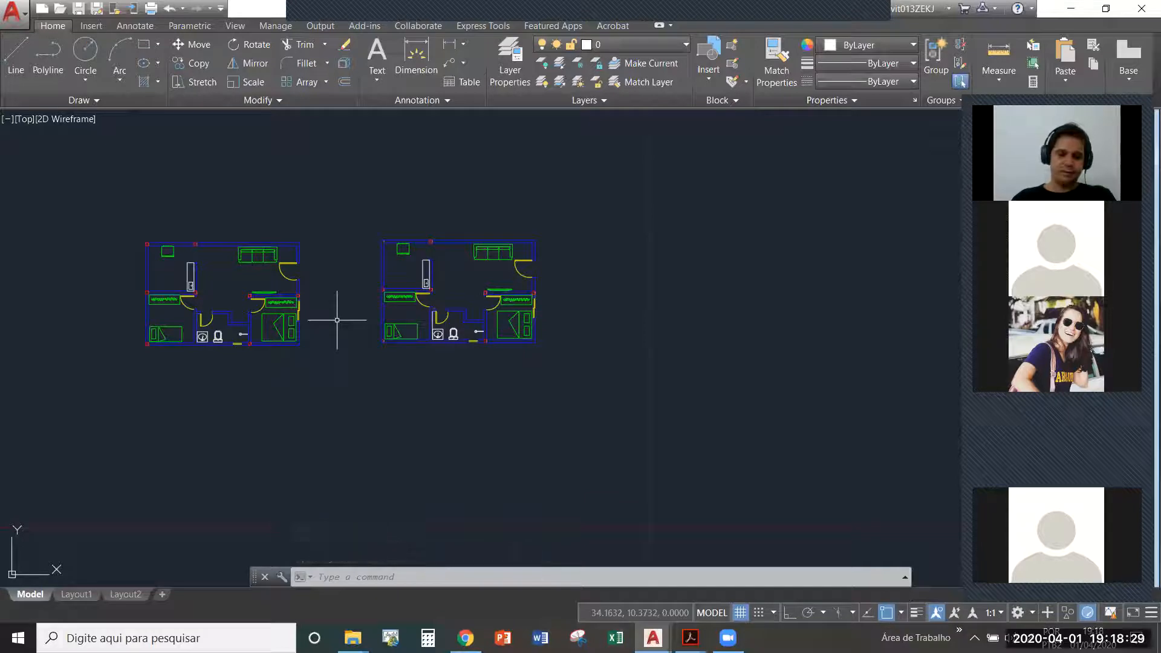
- Undo the last scaling and restart Scale on the complete enlarged plan with its lower-left corner as base point
key(ctrl+z)
key(ctrl+z)
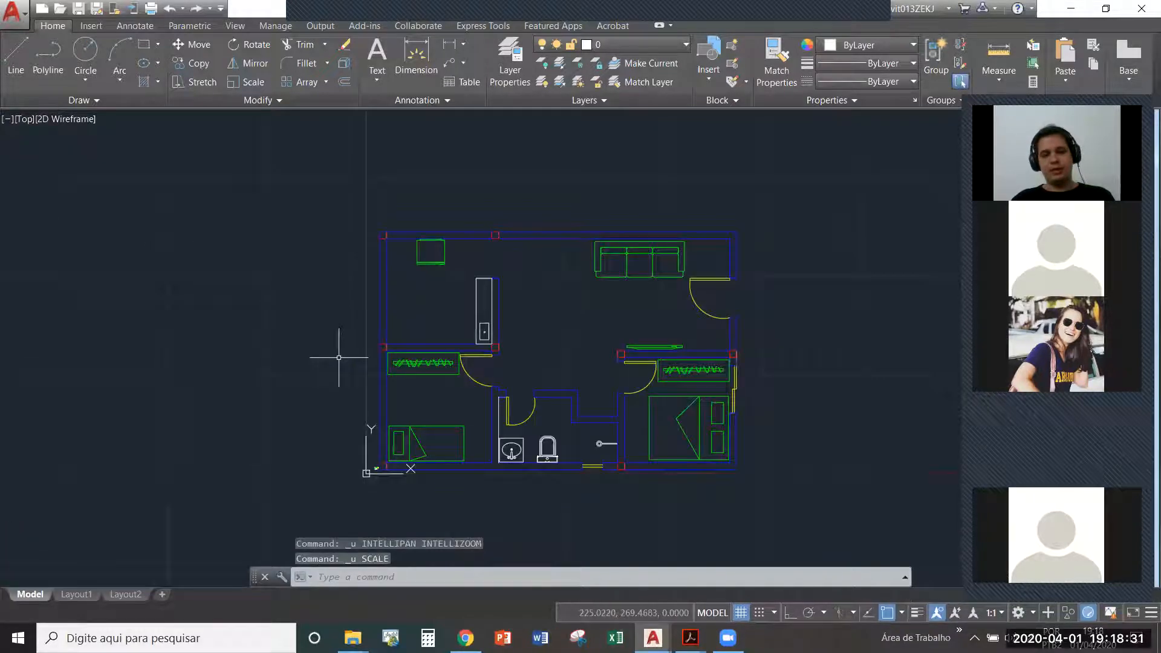
text(sc)
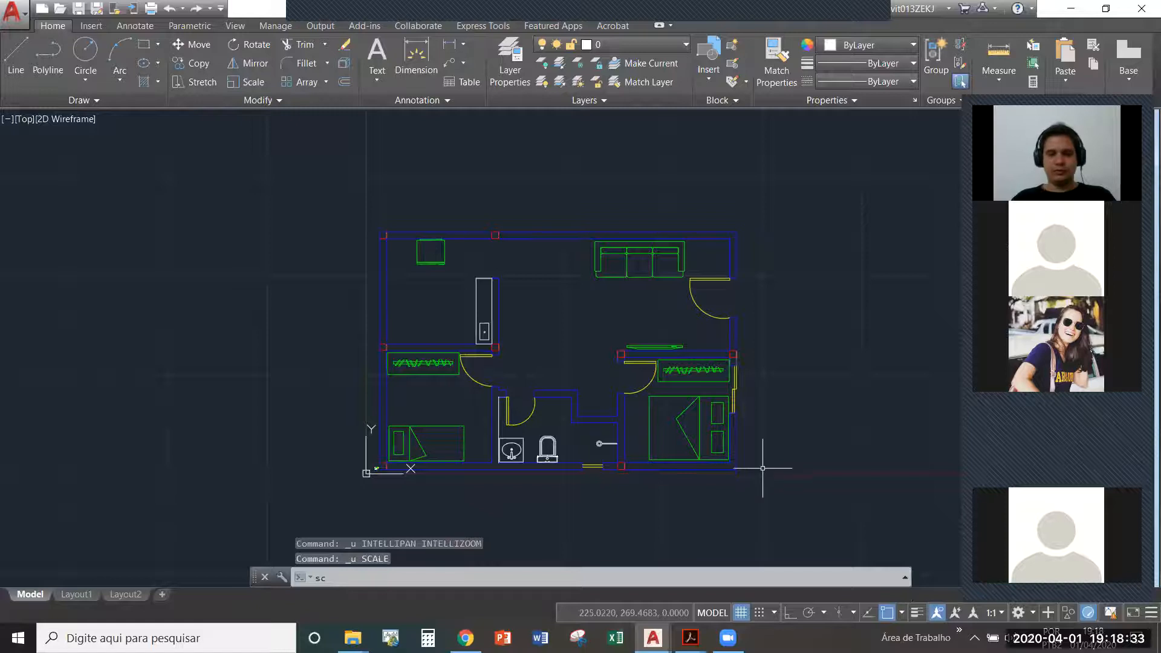
key(Return)
click(754, 478)
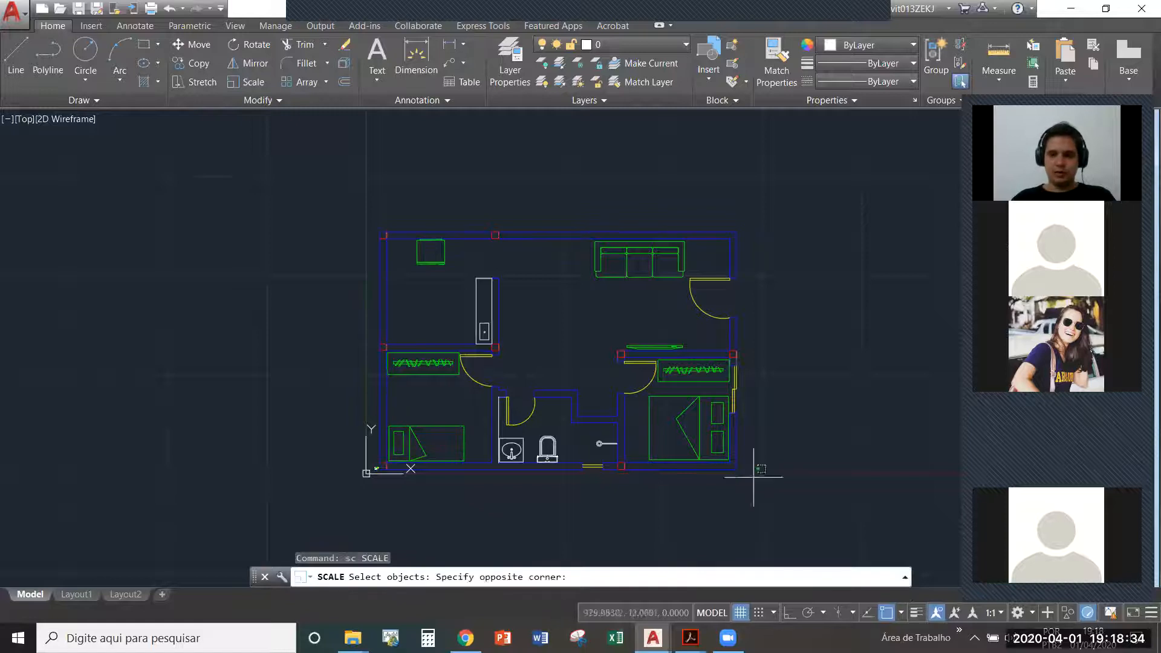
click(381, 181)
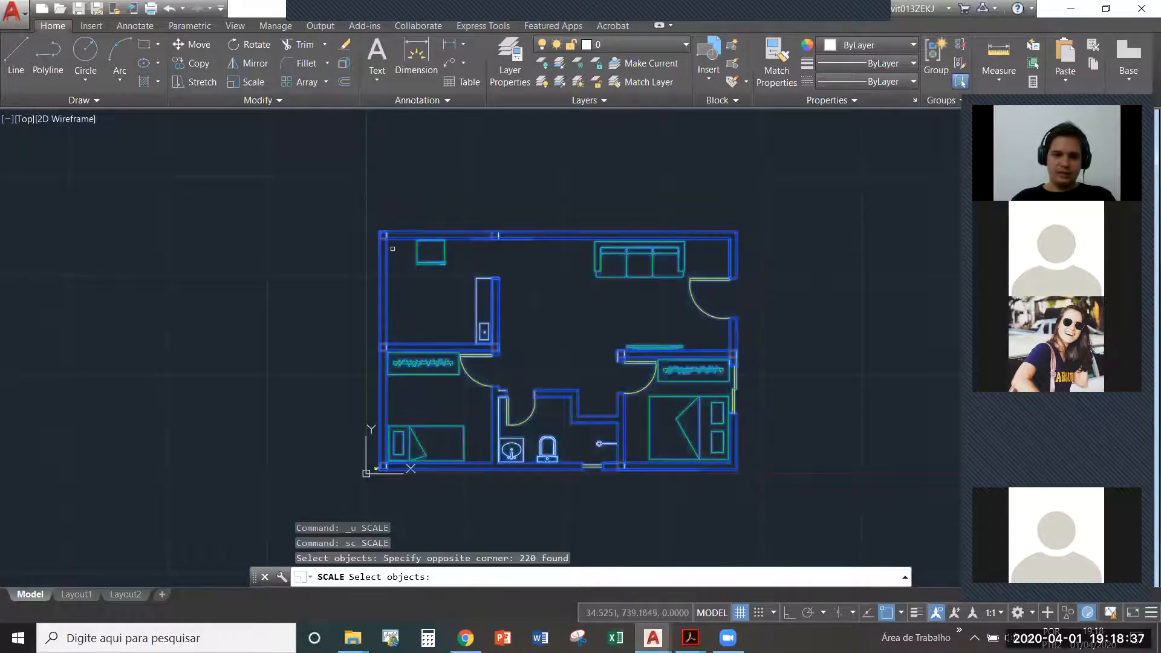
key(Return)
scroll(376, 468, up, 6)
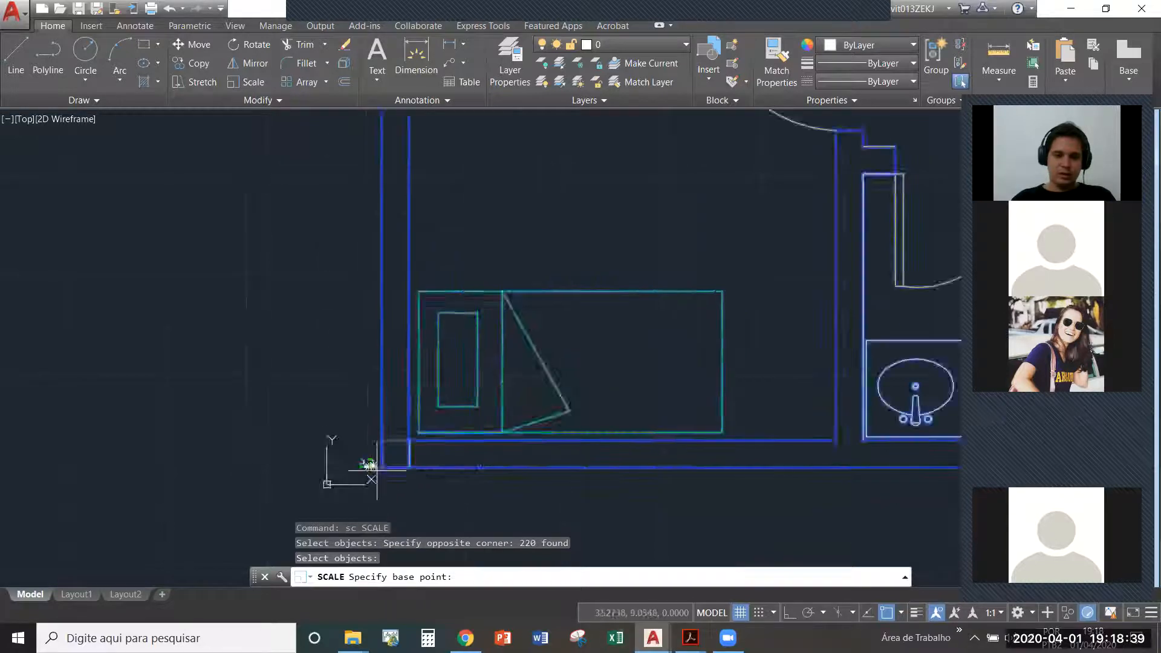
click(379, 469)
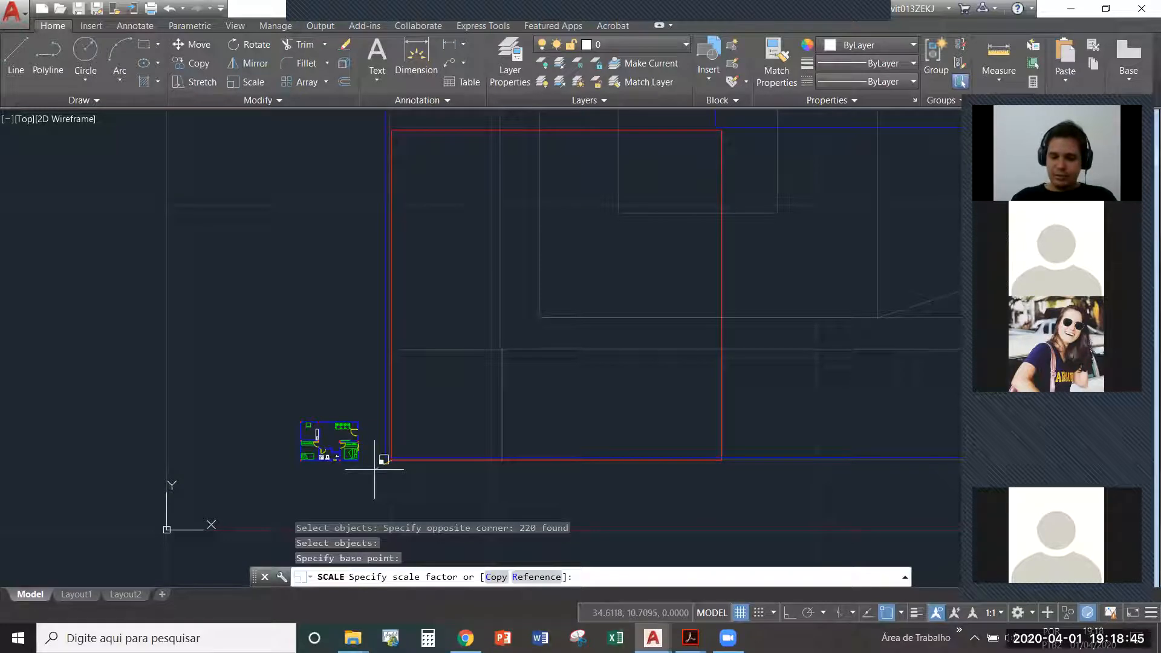
- Try to enter the scale factor as the wall thickness ratio 0.17/17
key(BackSpace)
text(17)
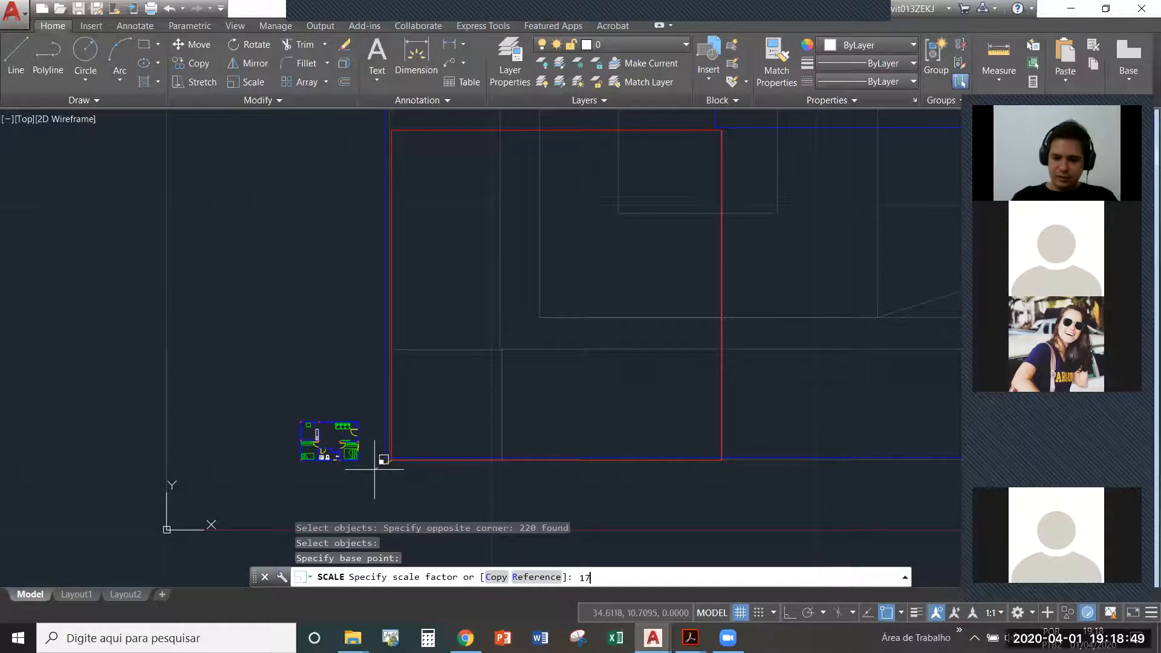
text(/)
key(BackSpace)
key(BackSpace)
key(BackSpace)
text(.)
key(BackSpace)
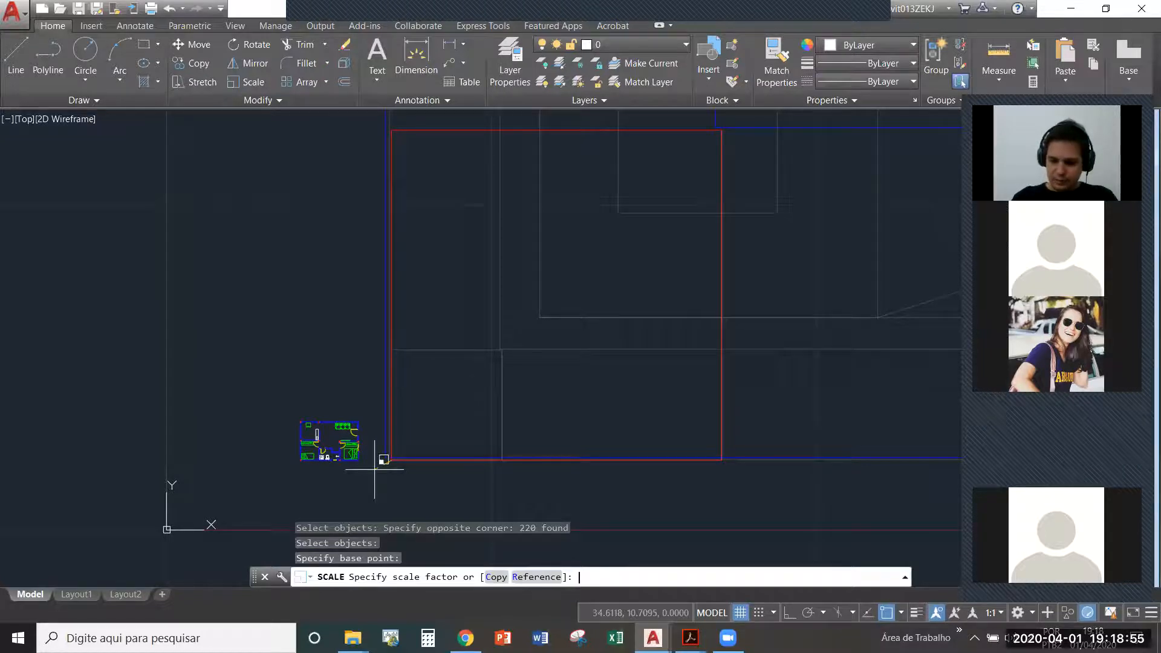
text(0.17/17)
key(Return)
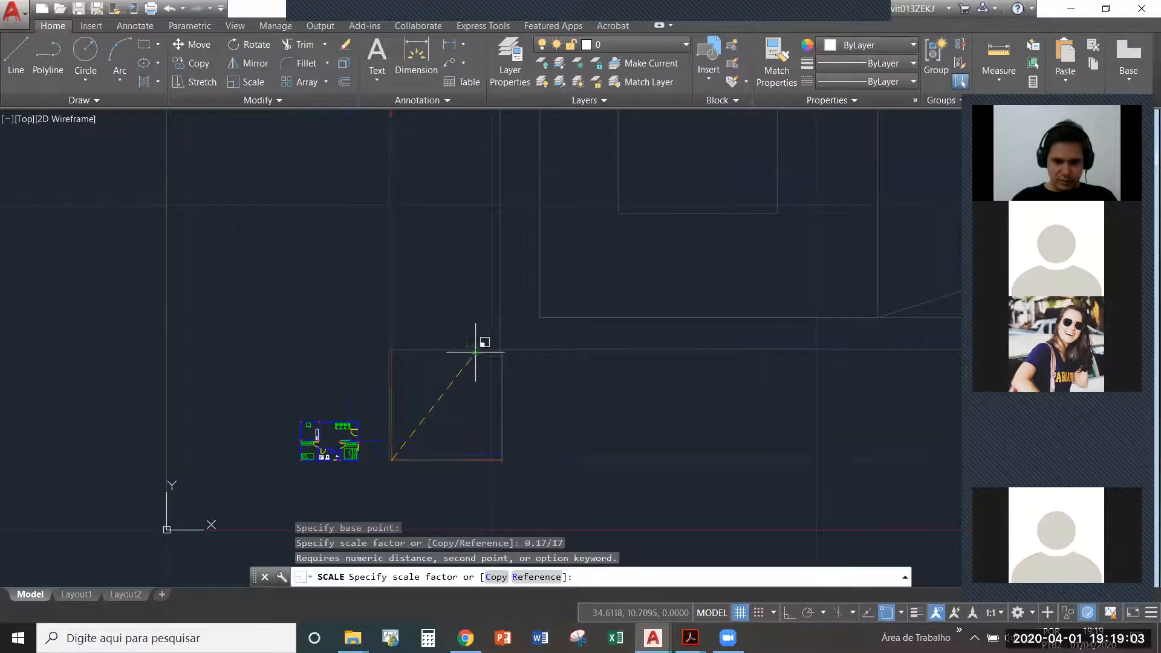
- Switch to the Windows Calculator and divide 0.17 by 17 to work out the scale factor
key(super)
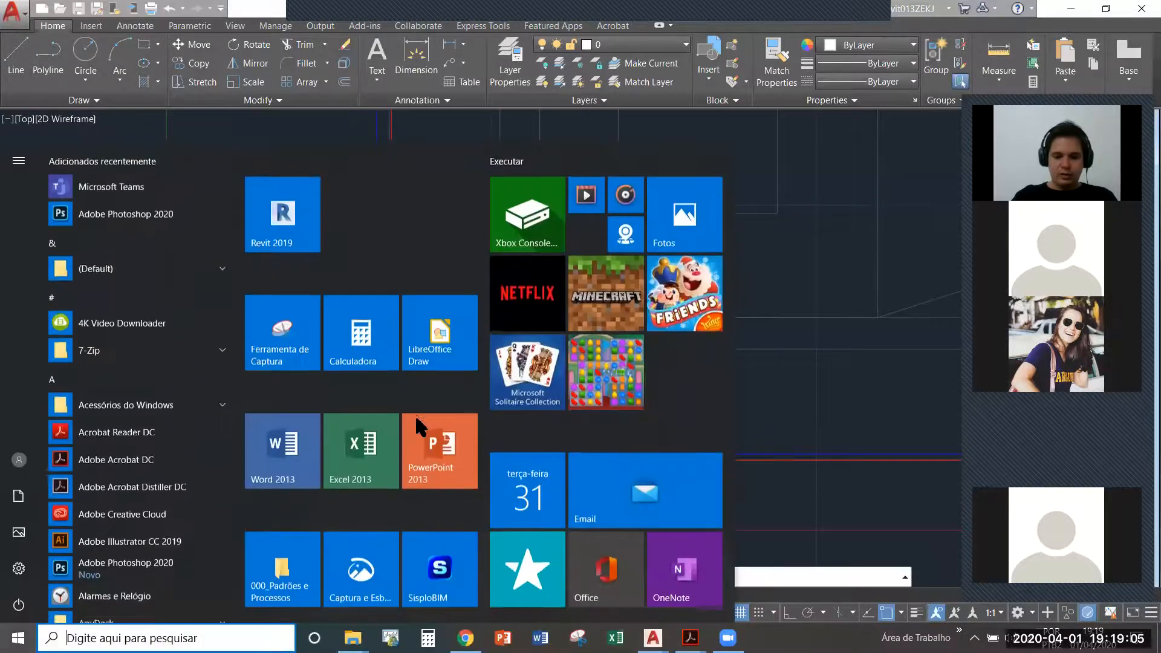
text(cal)
key(Return)
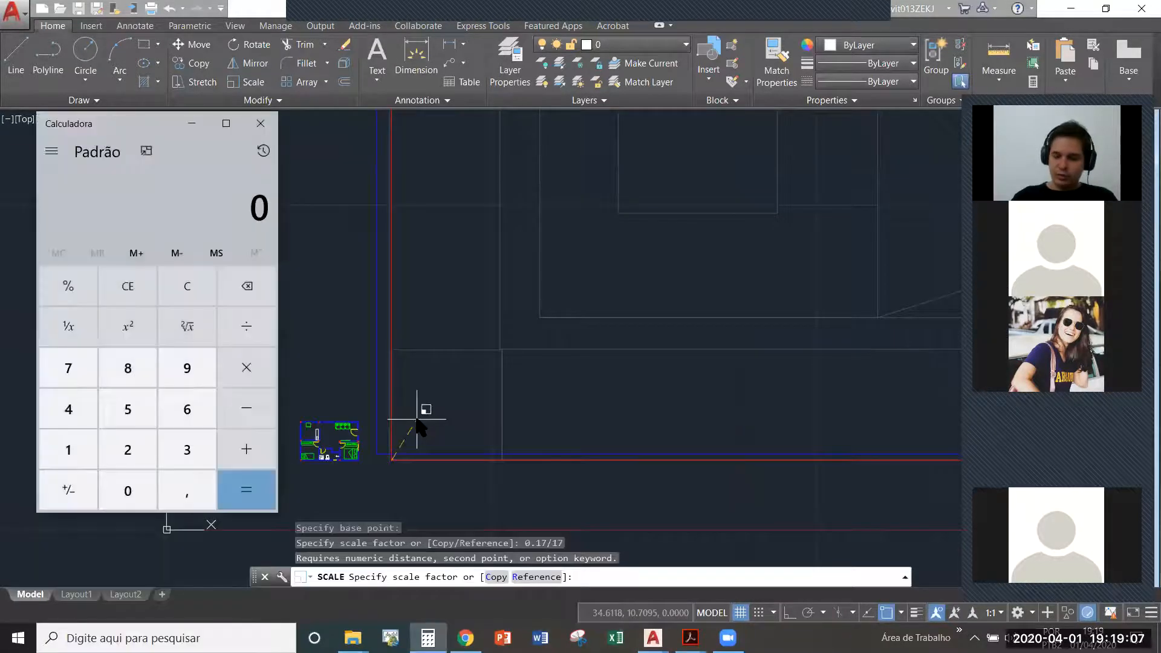
text(,17/17)
key(Return)
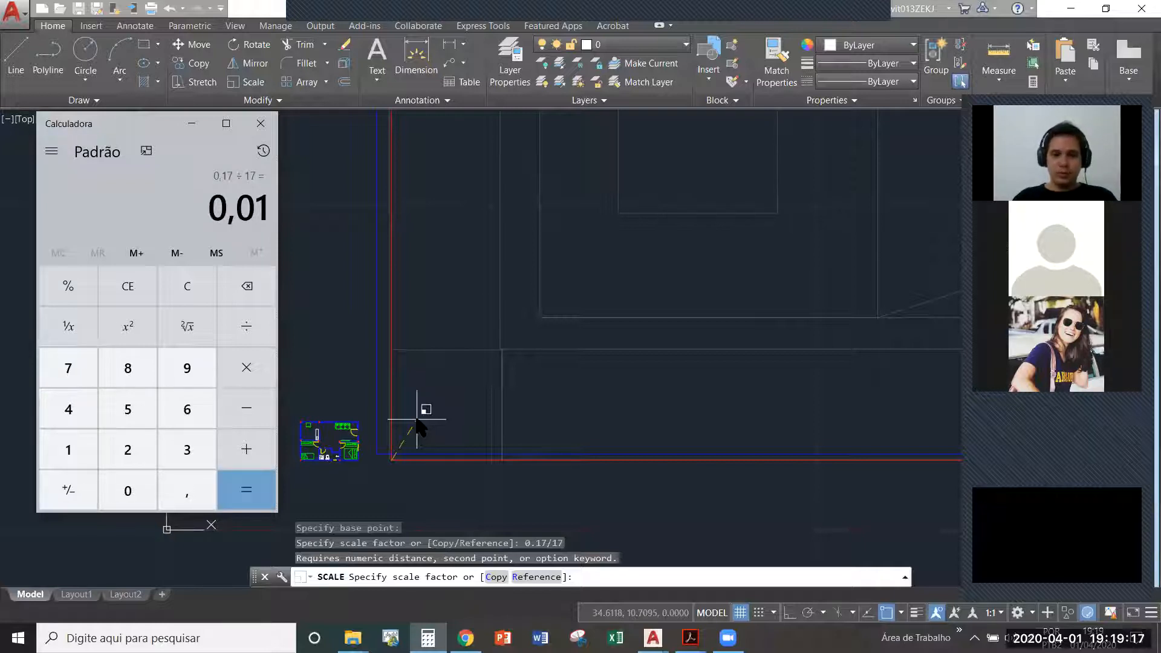
- Return to AutoCAD and try to scale the enlarged floor plan with the factor 0,01
click(599, 577)
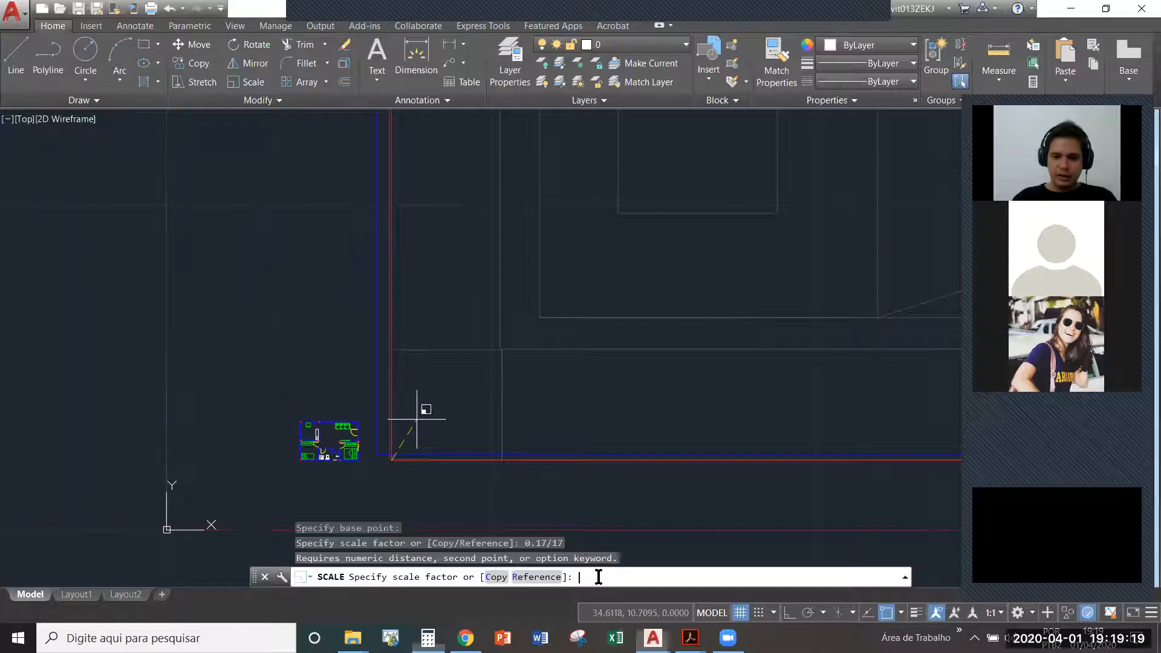
text(0,0)
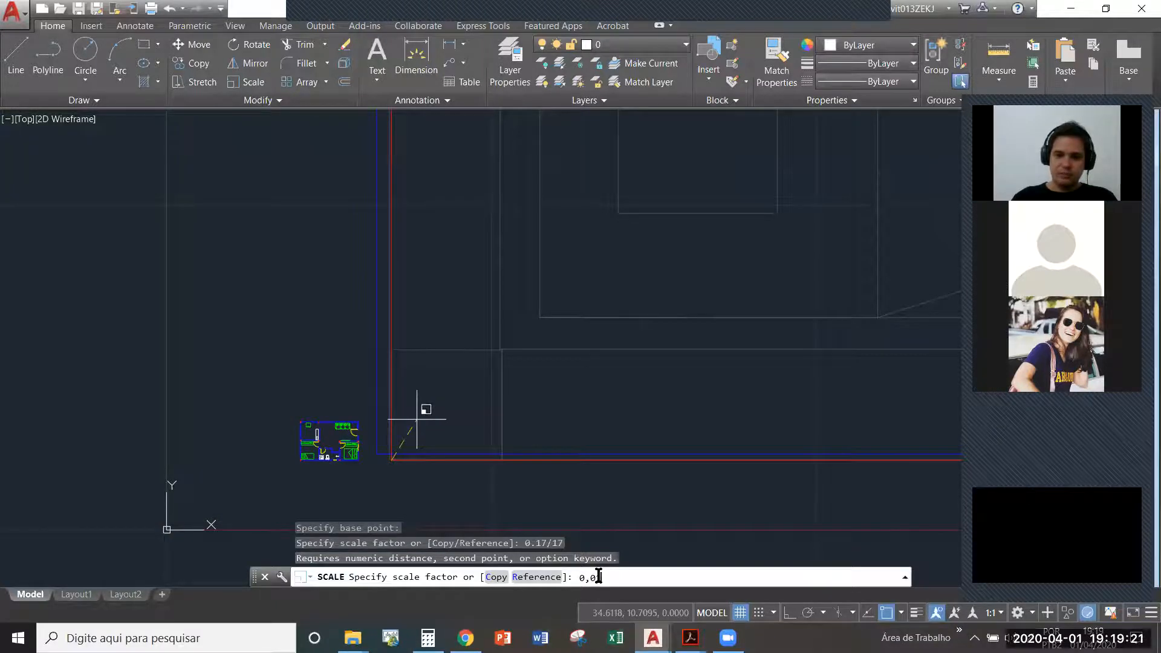
text(1)
key(Return)
scroll(493, 475, down, 4)
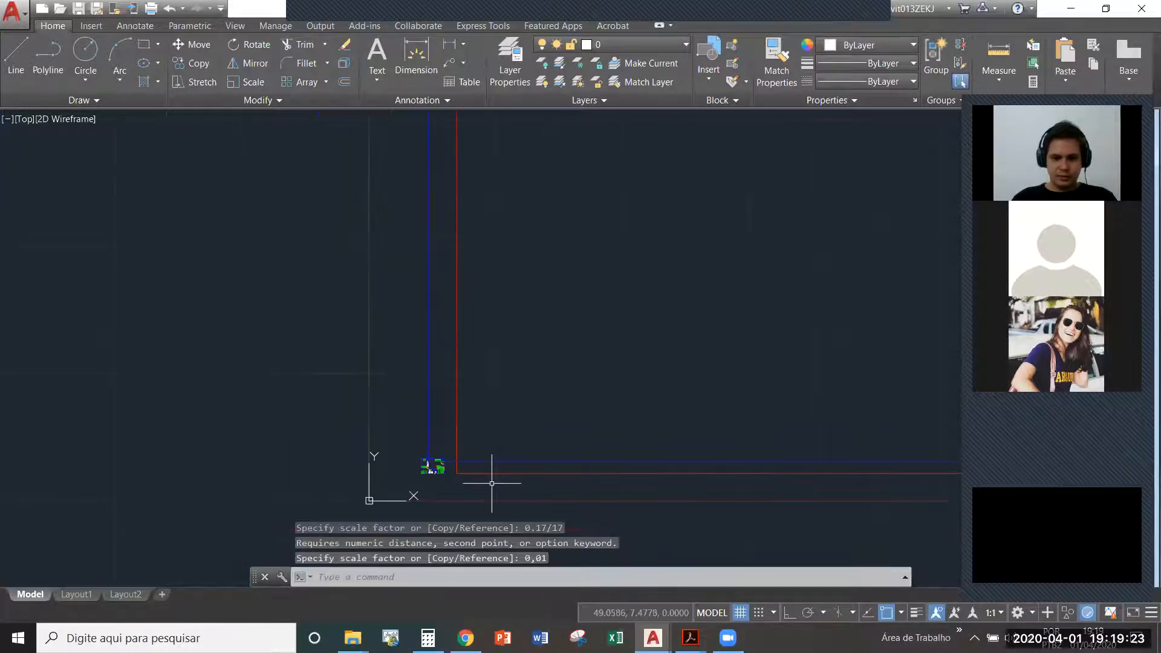
- Cancel the restarted Scale command and undo the last scaling of the enlarged floor plan
text(sc)
key(Return)
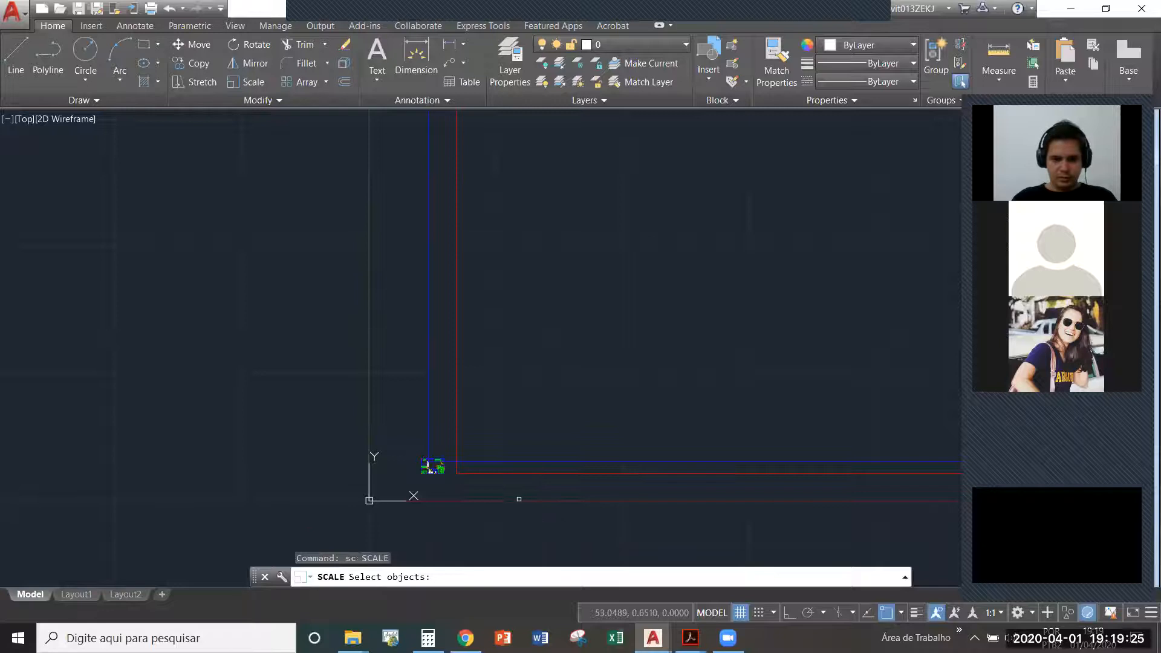
key(ctrl+z)
key(ctrl+z)
key(Escape)
key(ctrl+z)
key(ctrl+z)
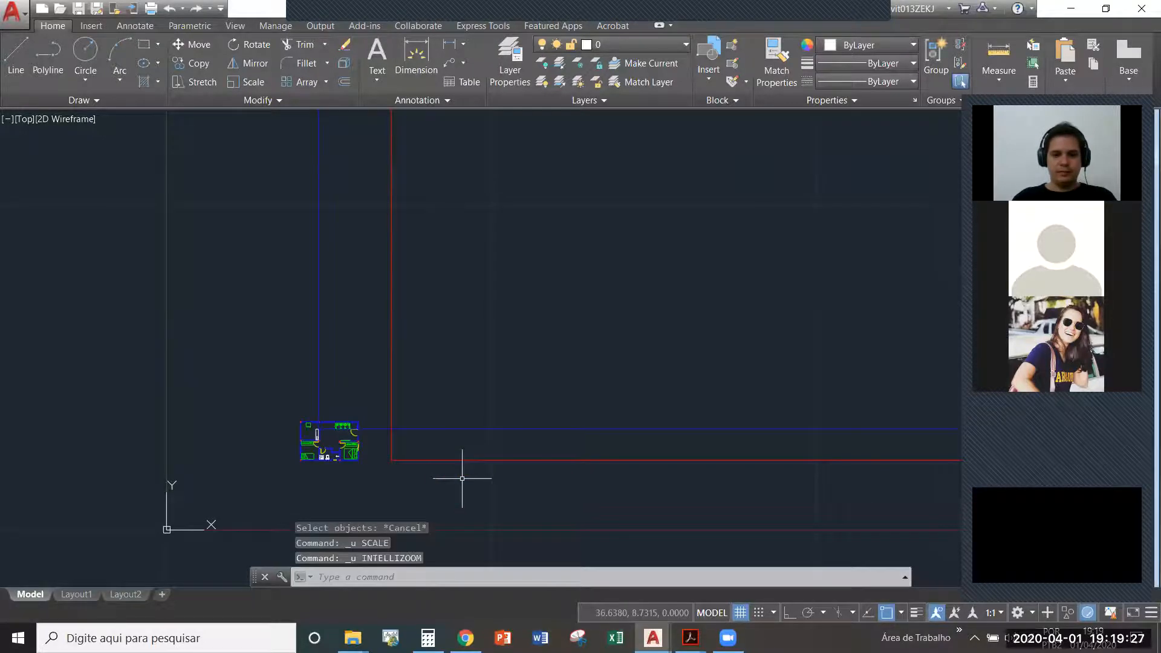
- Scale the complete enlarged floor plan, without the small original, by a factor of 0.01 about its lower-left corner
text(sc)
key(Return)
click(839, 548)
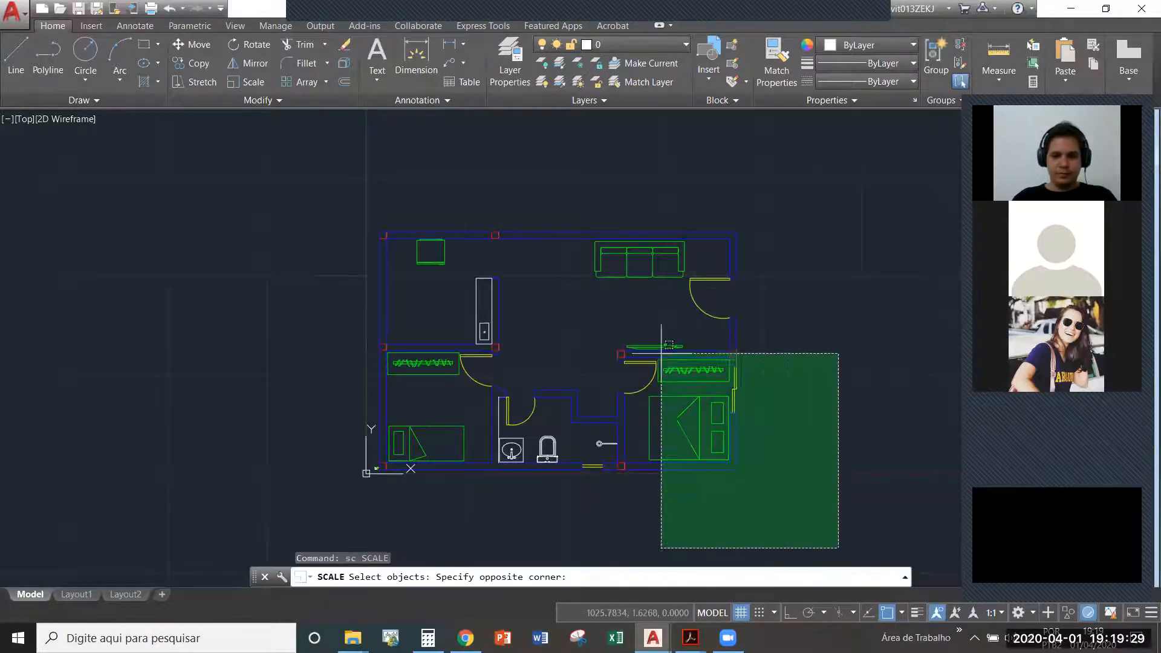
click(376, 192)
scroll(272, 399, up, 5)
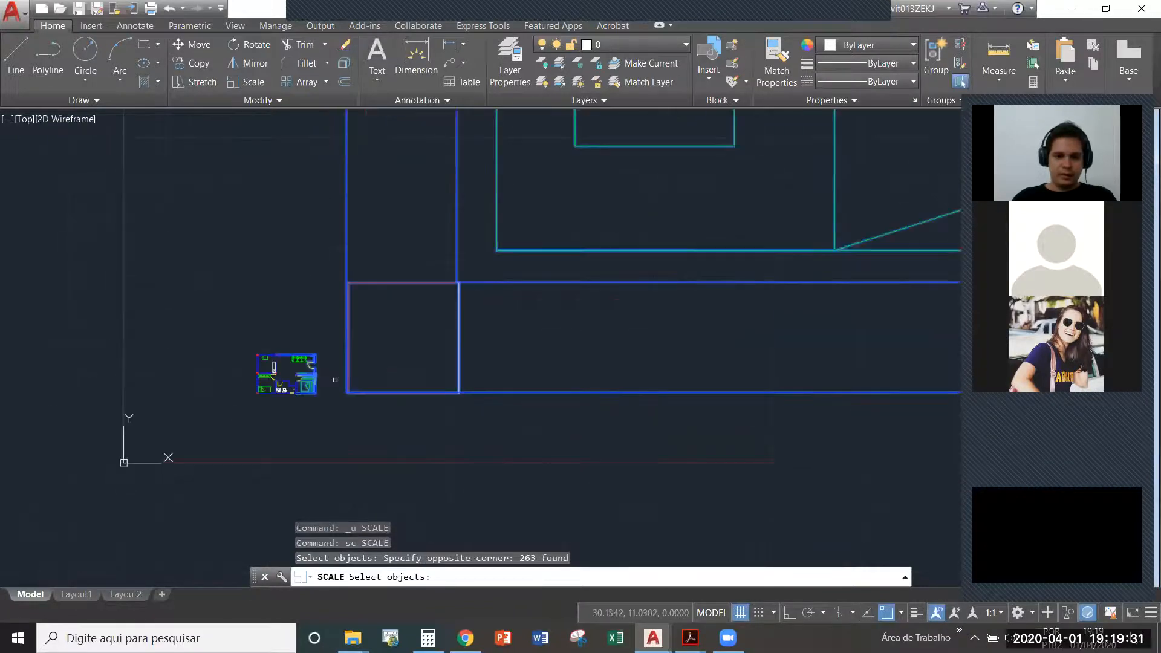
scroll(335, 380, up, 4)
shift+click(285, 448)
shift+click(134, 274)
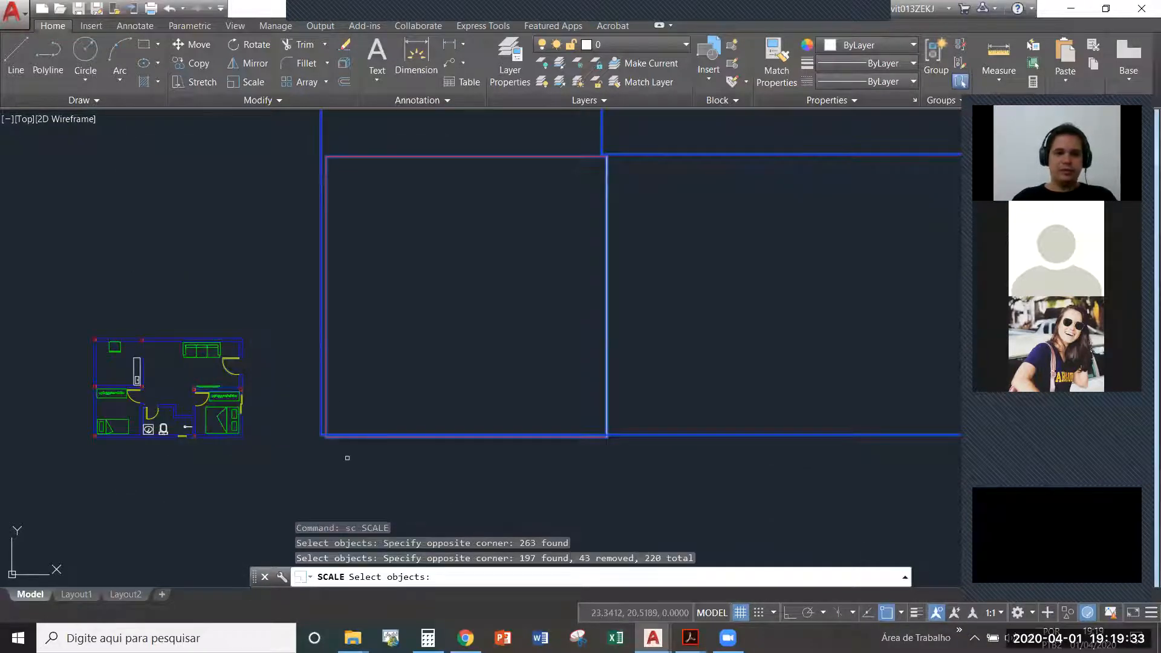
key(Return)
click(321, 434)
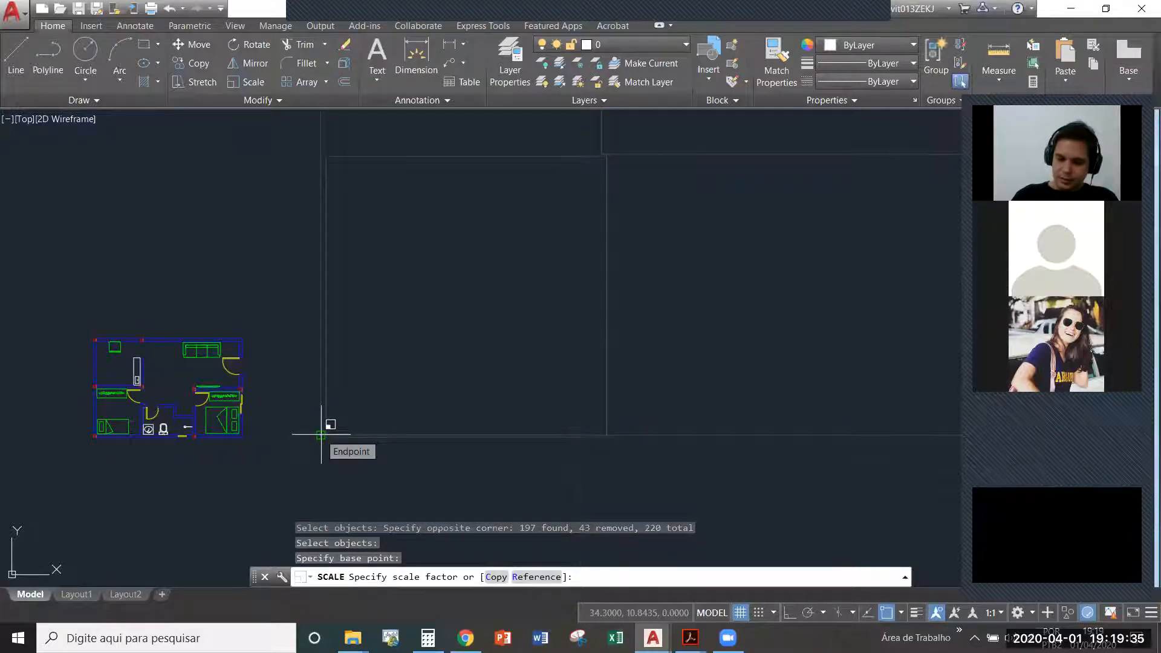
text(0.)
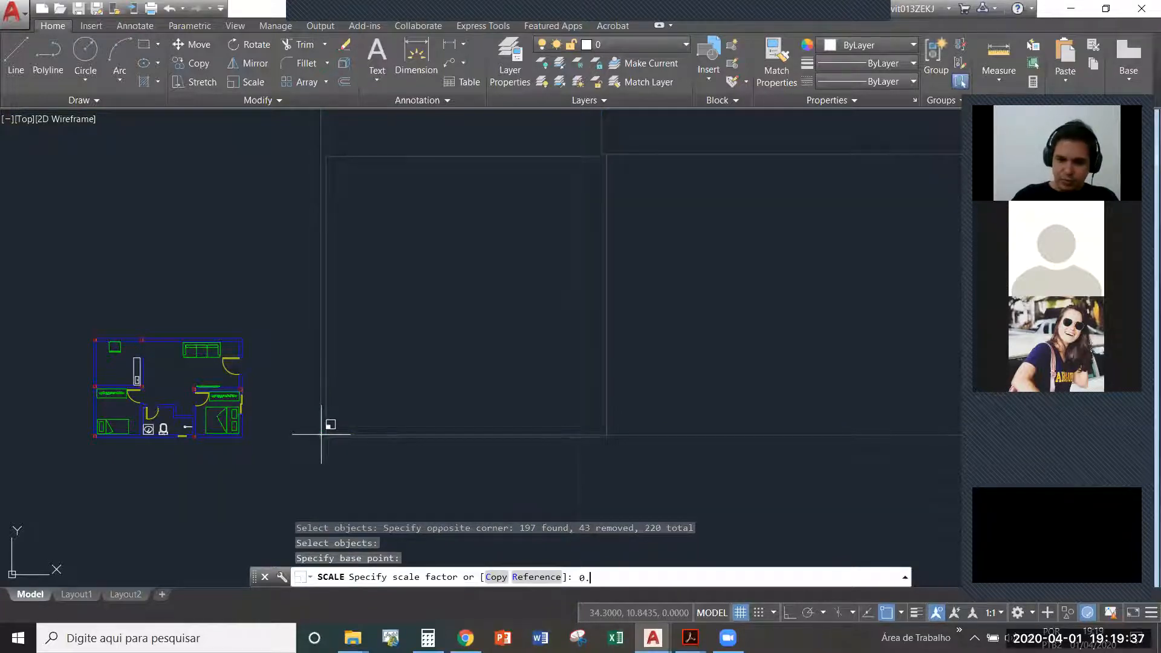
text(01)
key(Return)
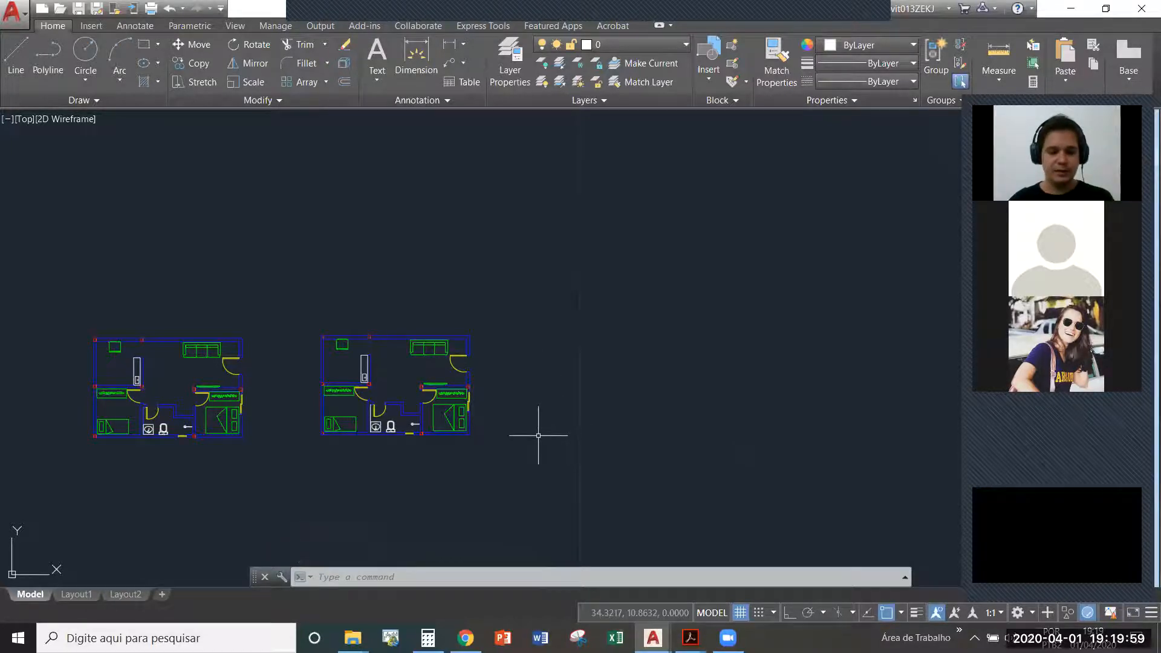
key(Escape)
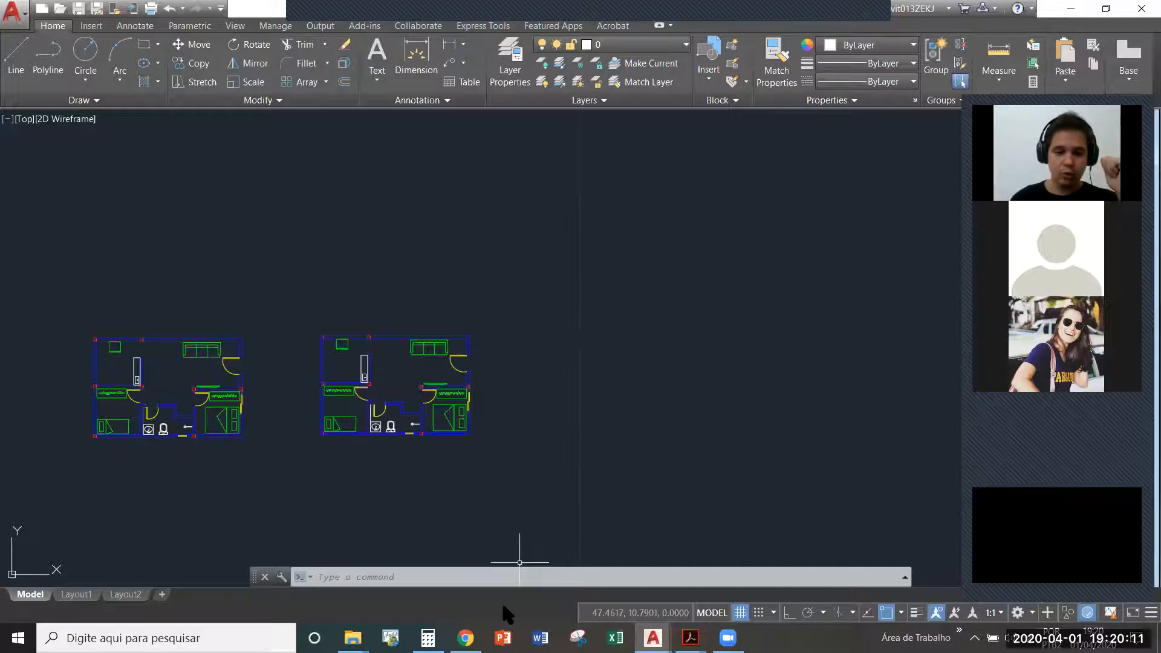
- Switch to the Windows Calculator, divide 0.17 by 17 once more, and return to AutoCAD
click(428, 638)
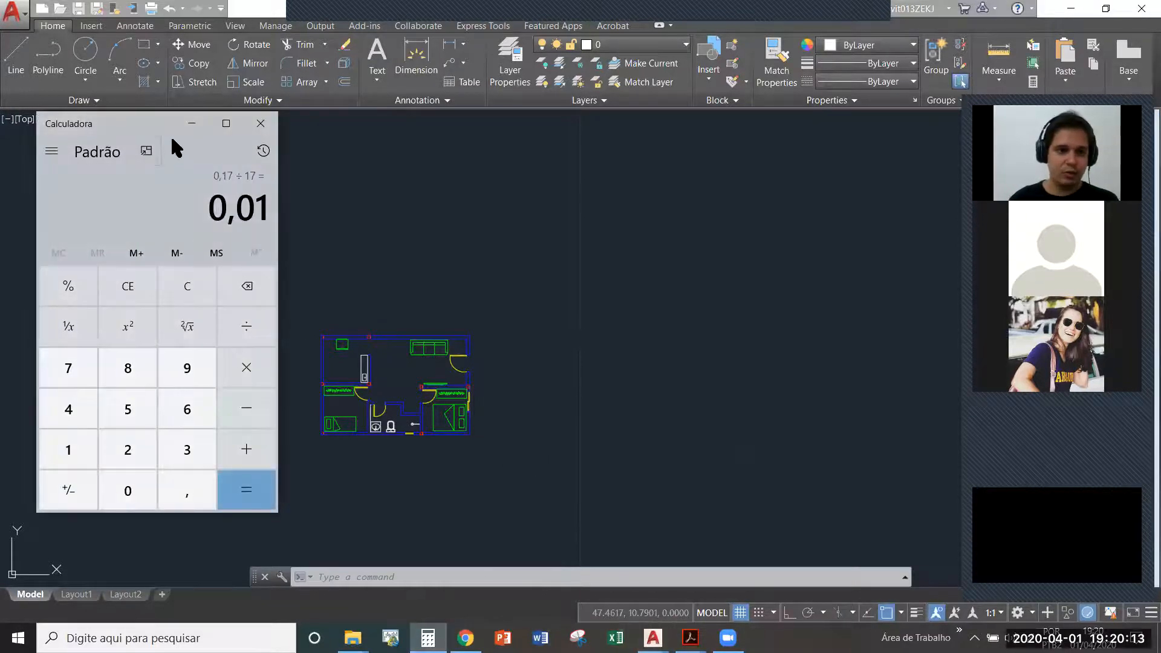
key(Escape)
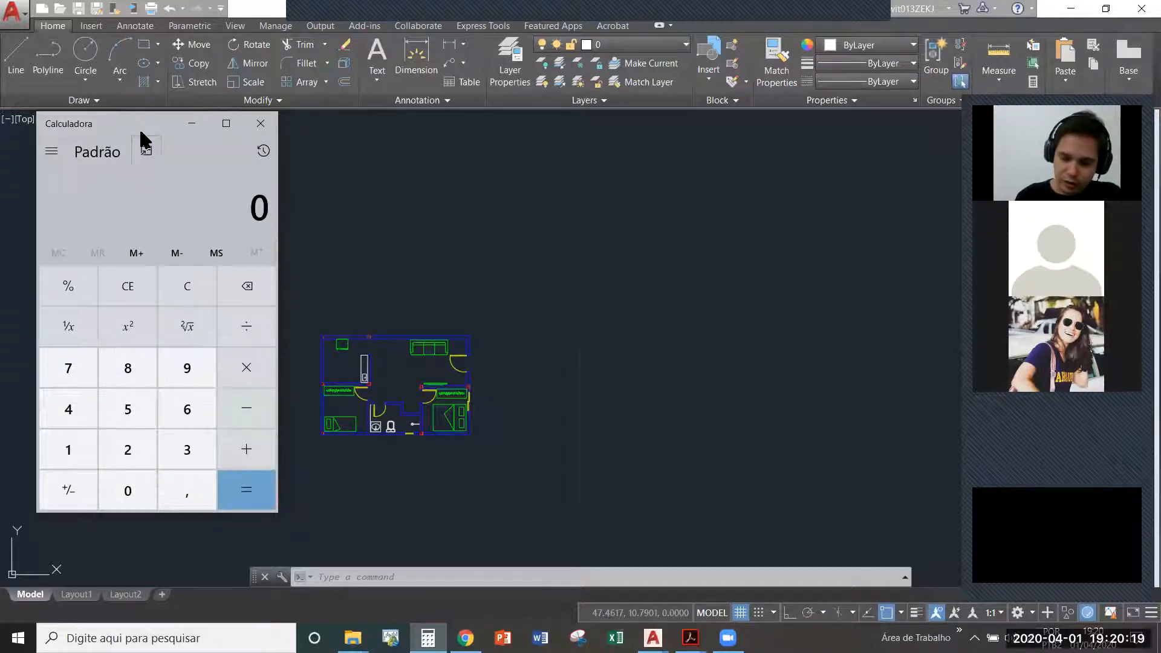
text(,)
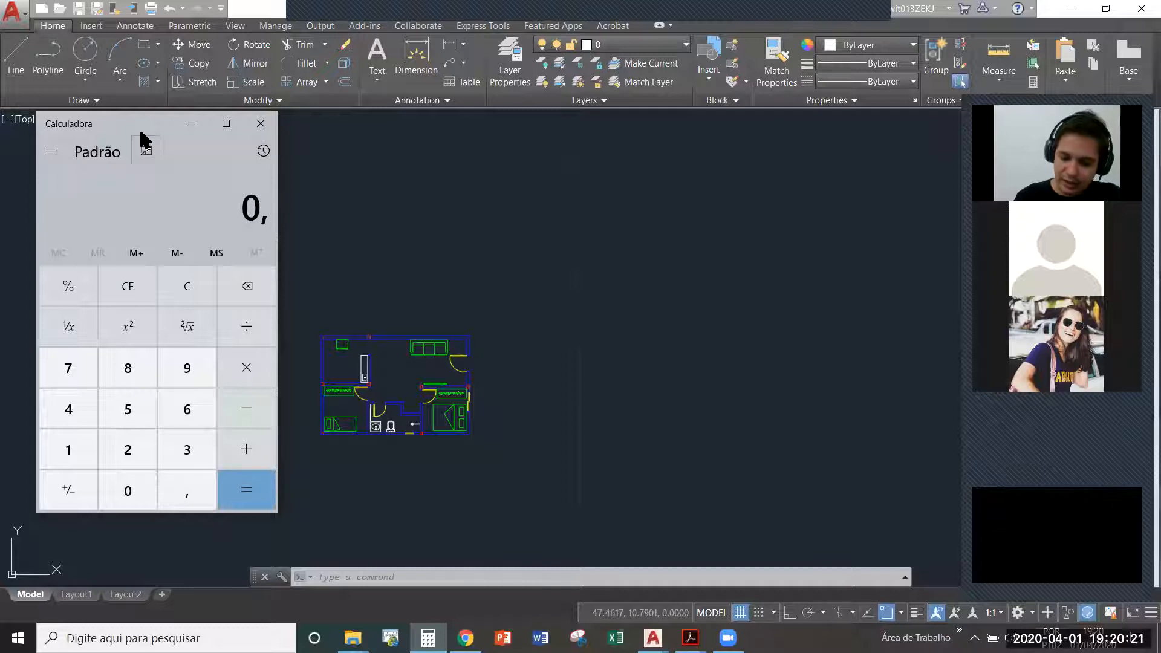
text(01)
key(BackSpace)
key(BackSpace)
text(17)
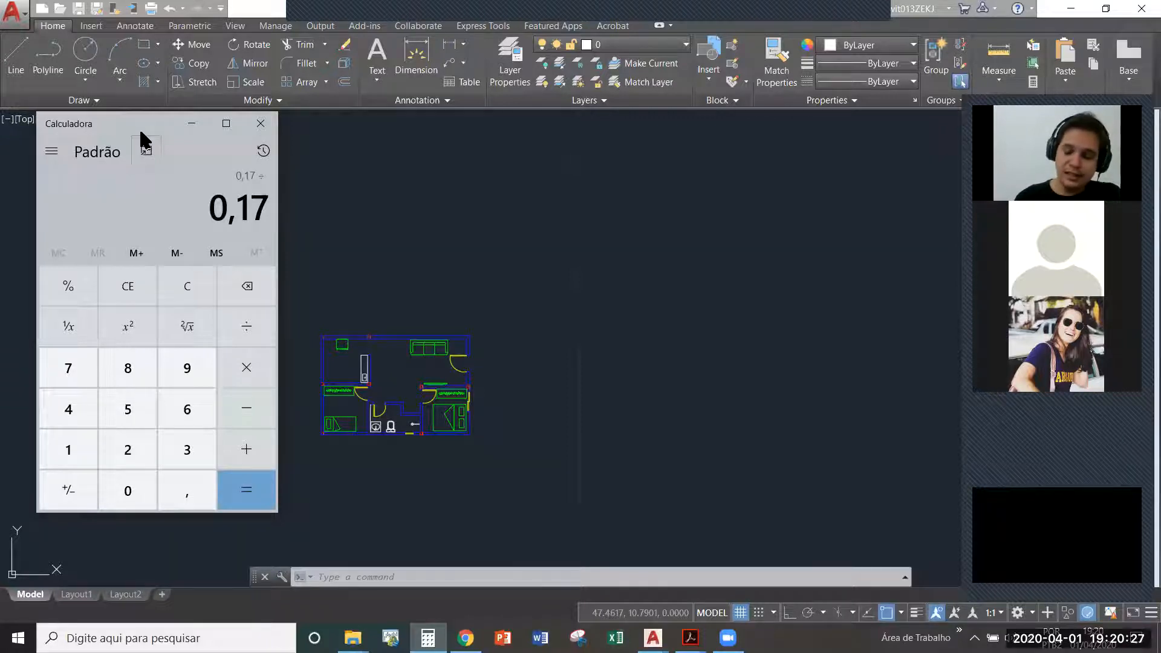
text(17)
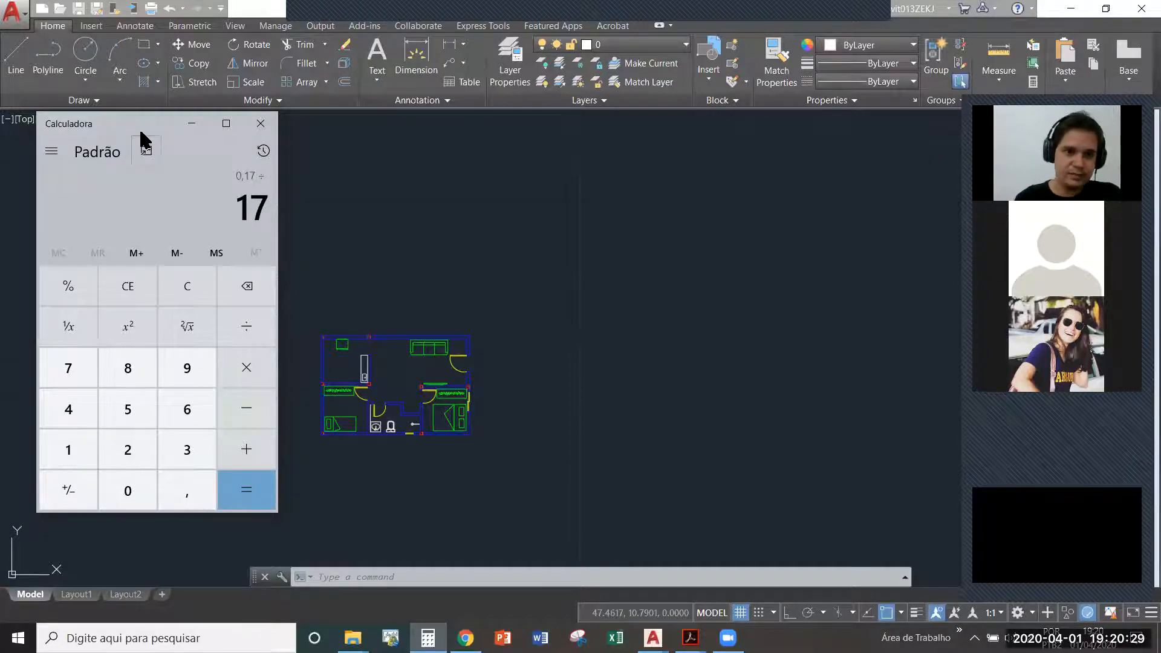
key(Return)
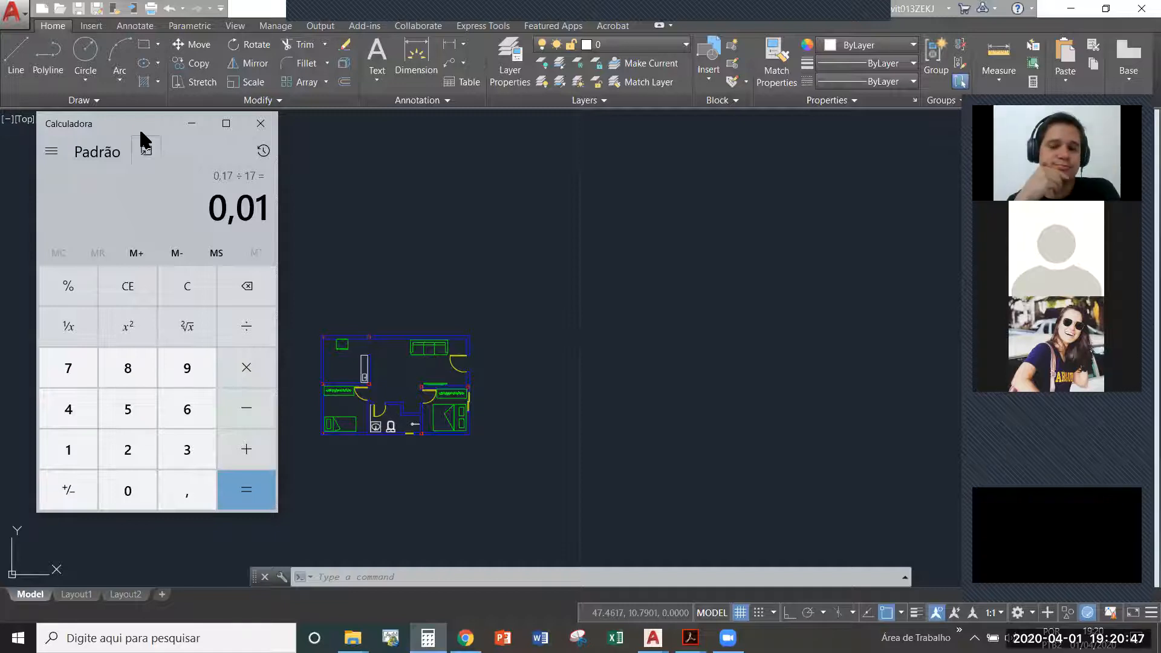
click(548, 393)
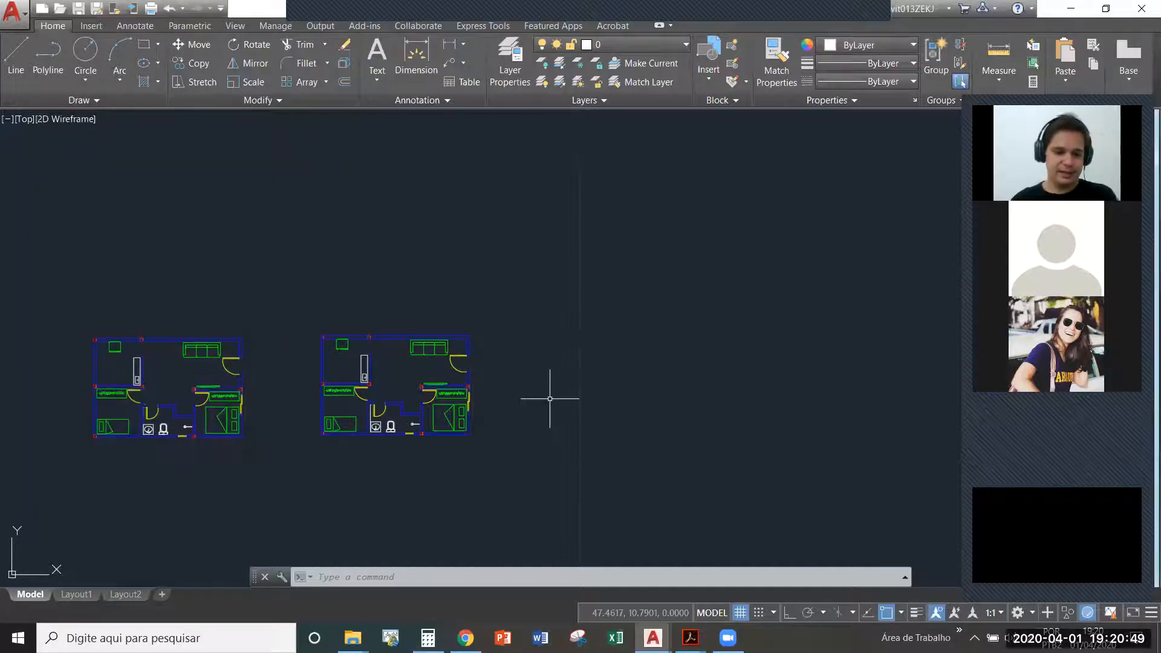
key(Escape)
key(Escape)
key(Escape)
scroll(362, 376, up, 2)
middle_drag(323, 388, 408, 355)
scroll(382, 347, down, 4)
scroll(406, 340, up, 2)
scroll(475, 331, up, 2)
click(468, 299)
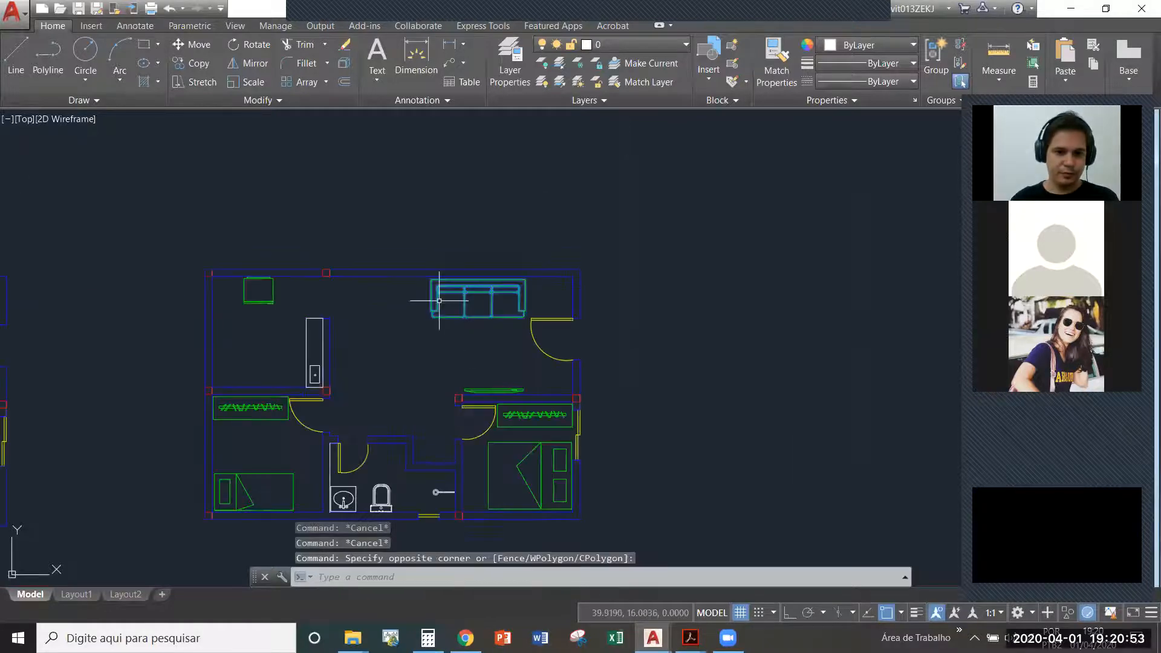
key(Escape)
scroll(316, 316, down, 3)
- Copy the refrigerator block from the kitchen of the rescaled plan and paste it into the empty space right of the plans
click(363, 319)
click(354, 308)
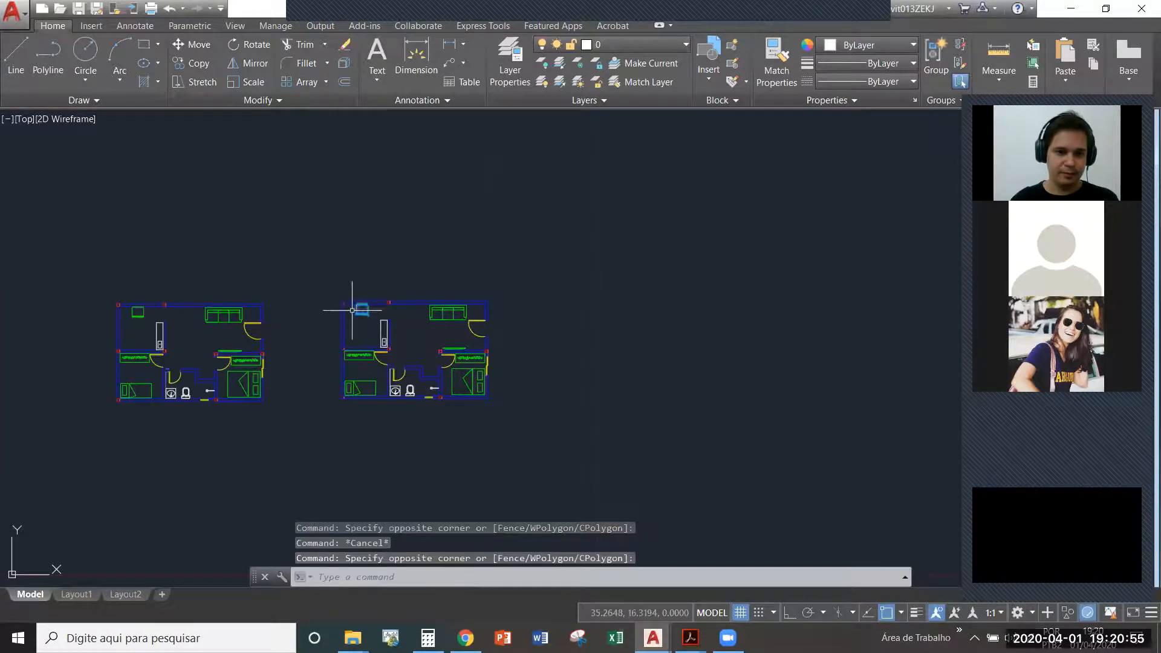
scroll(305, 330, down, 2)
key(ctrl+c)
key(ctrl+v)
click(582, 423)
- Scale the pasted refrigerator block by a factor of 50 about a point on the block
text(sc)
key(Return)
click(623, 454)
click(586, 421)
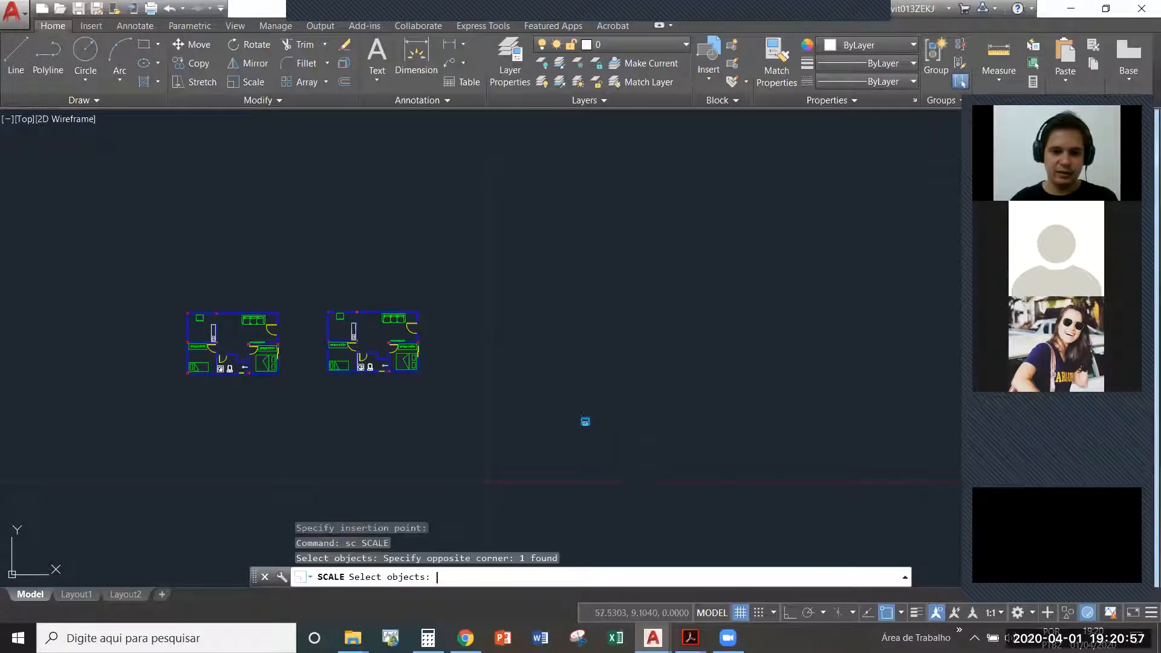
key(Return)
click(588, 424)
text(50)
key(Return)
scroll(586, 423, down, 2)
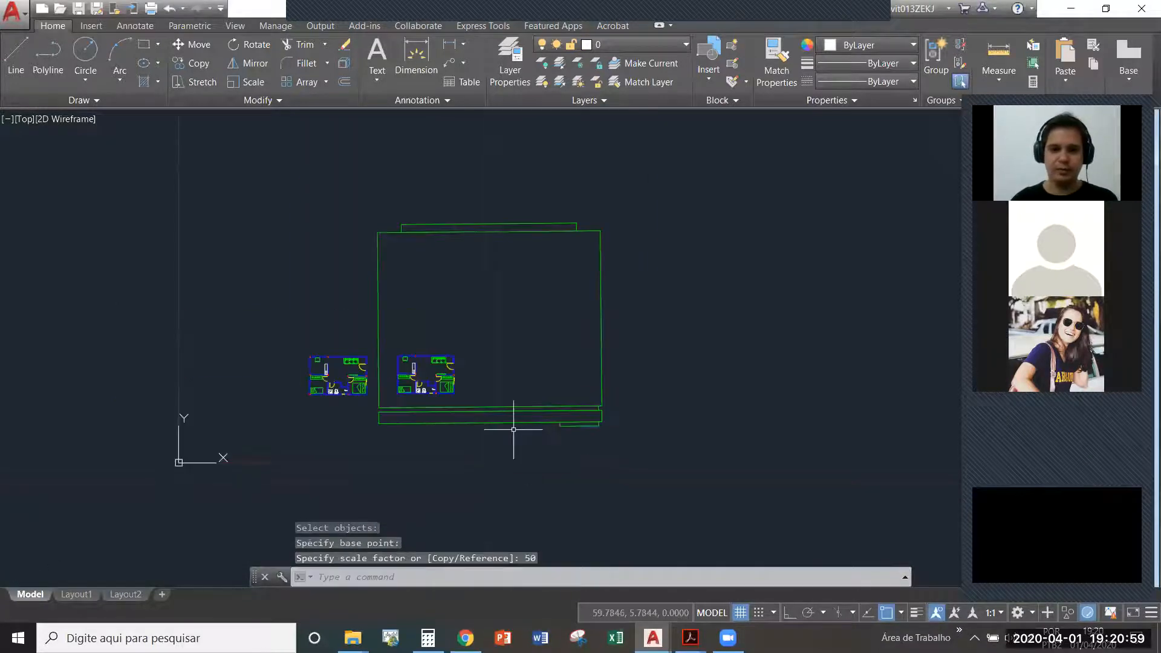
- Move the enlarged refrigerator block up and to the right, clear of both floor plans
click(474, 339)
text(m)
key(Return)
click(510, 396)
click(700, 320)
key(Escape)
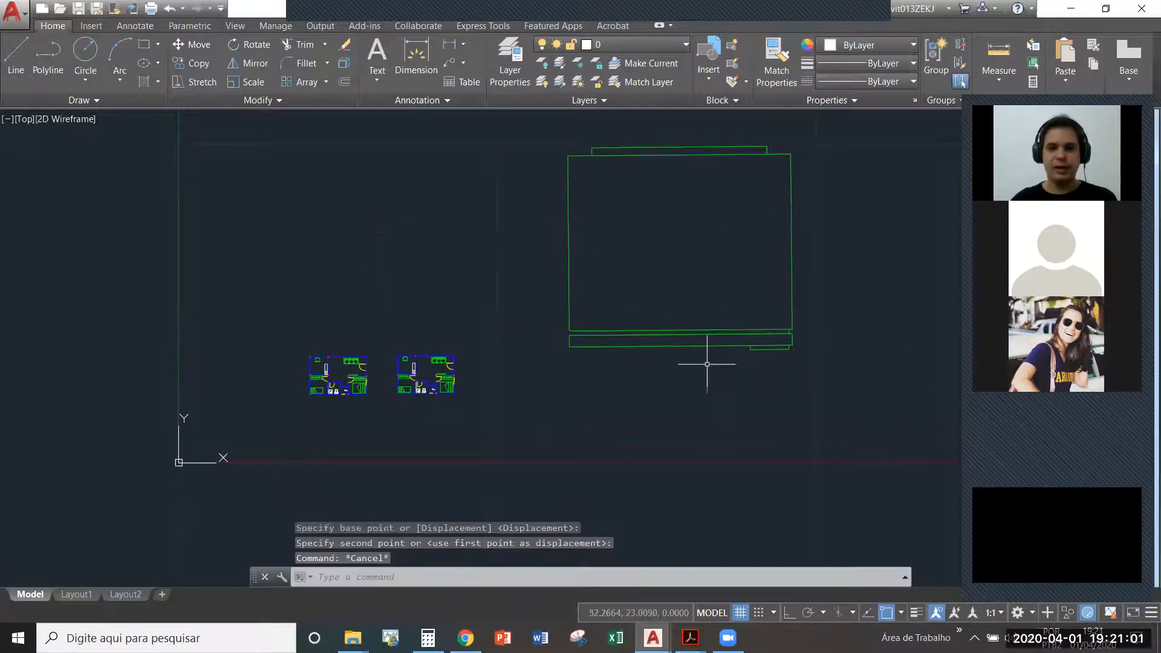
middle_drag(710, 325, 661, 332)
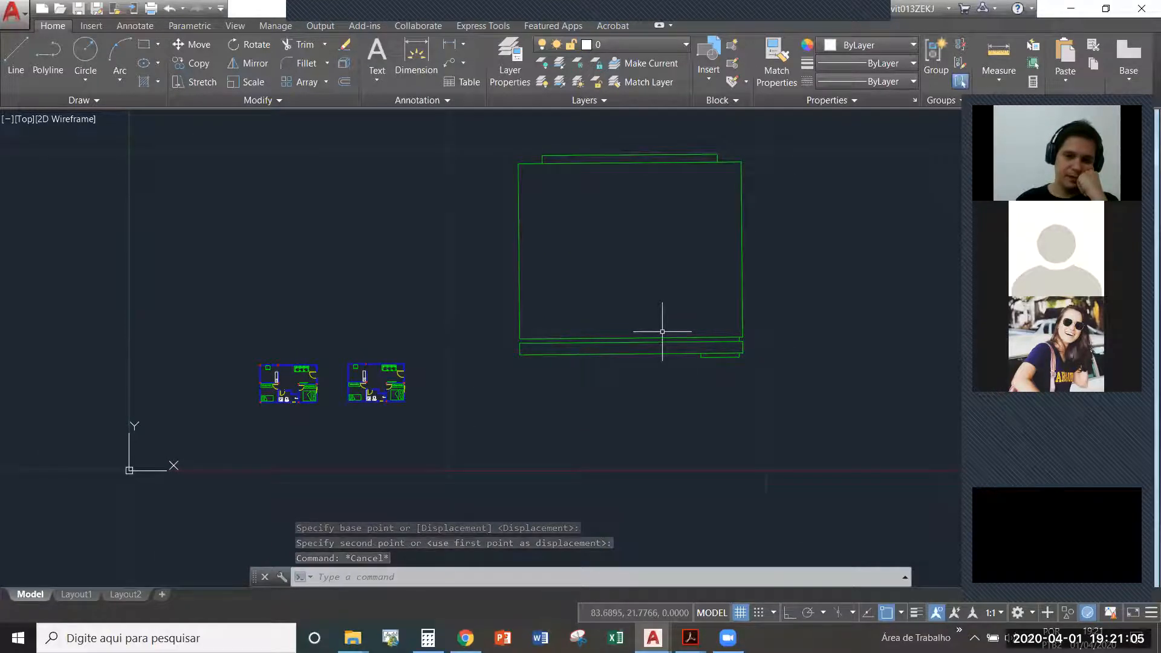
- Measure the width of the enlarged refrigerator block along the upper edge of its body
scroll(382, 348, up, 4)
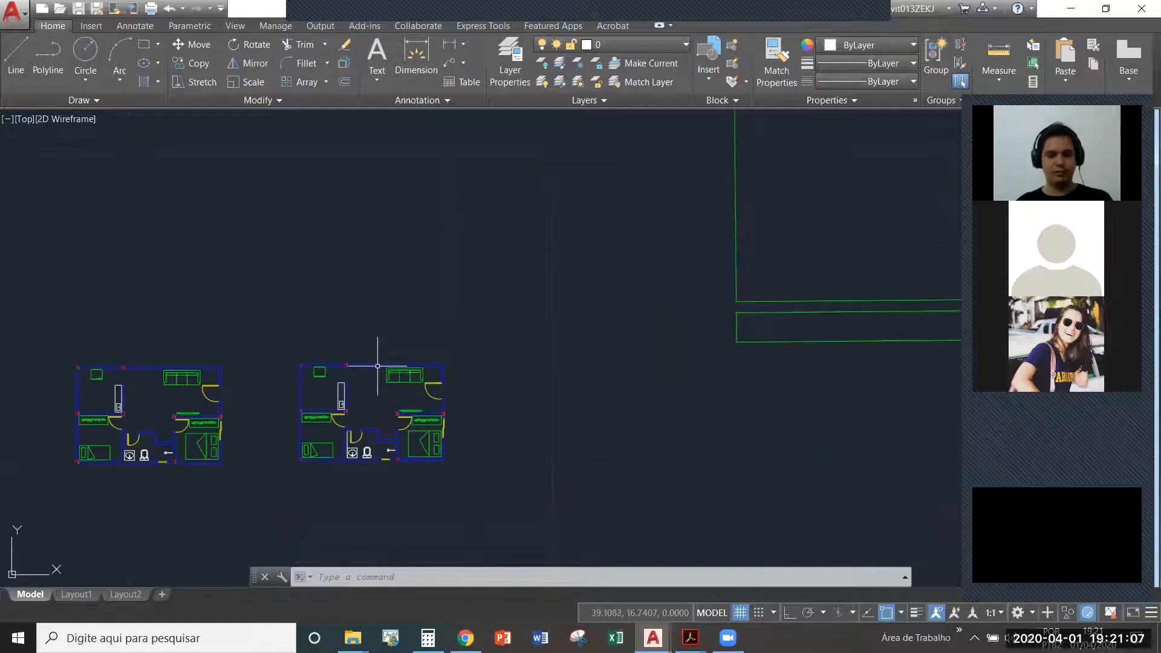
scroll(339, 366, down, 4)
middle_drag(521, 277, 470, 327)
text(di)
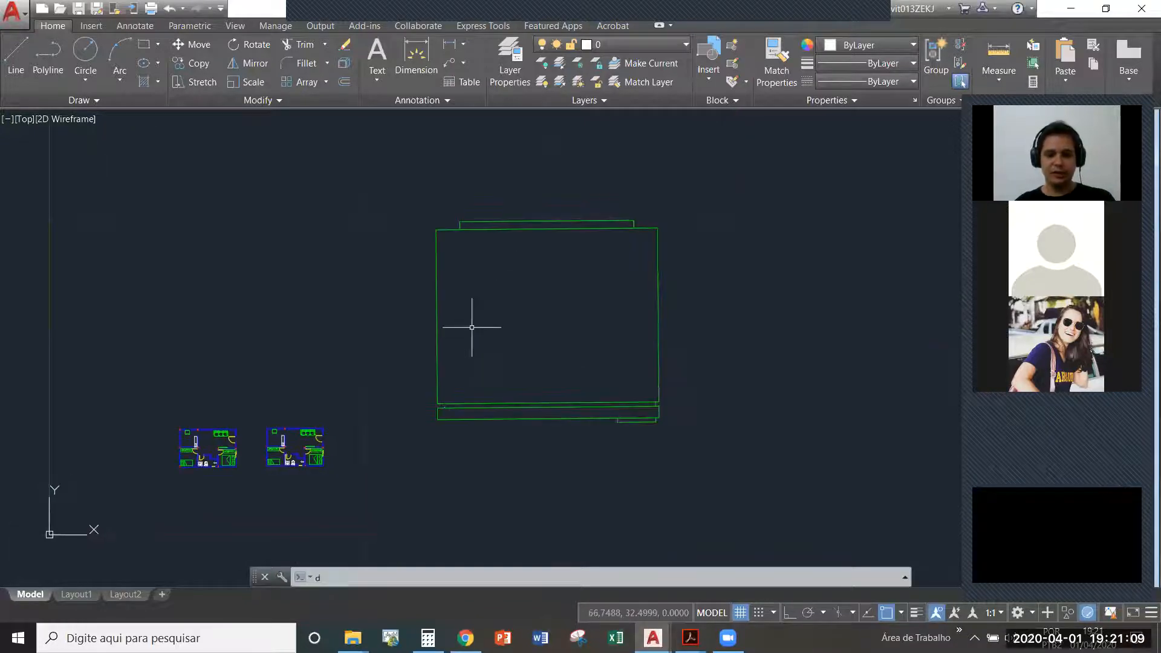
key(Return)
click(448, 228)
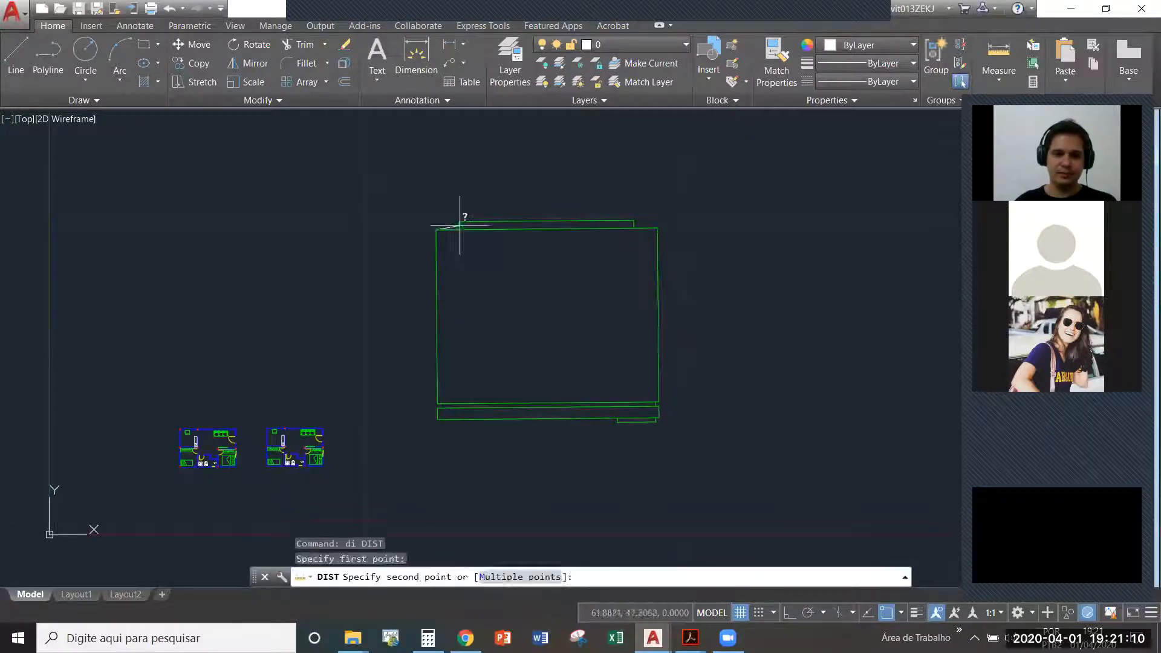
click(659, 227)
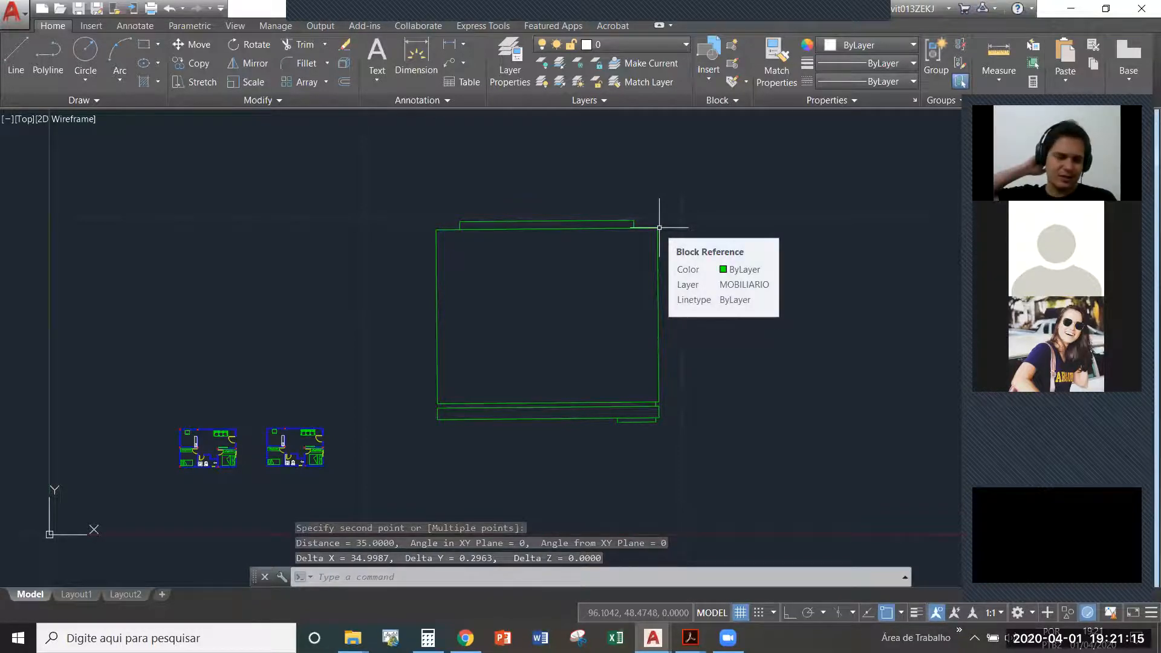
- Switch to Chrome, search Google in a new tab for "medida geladeira" and refine the search to "dimensoes de geladeira"
click(465, 638)
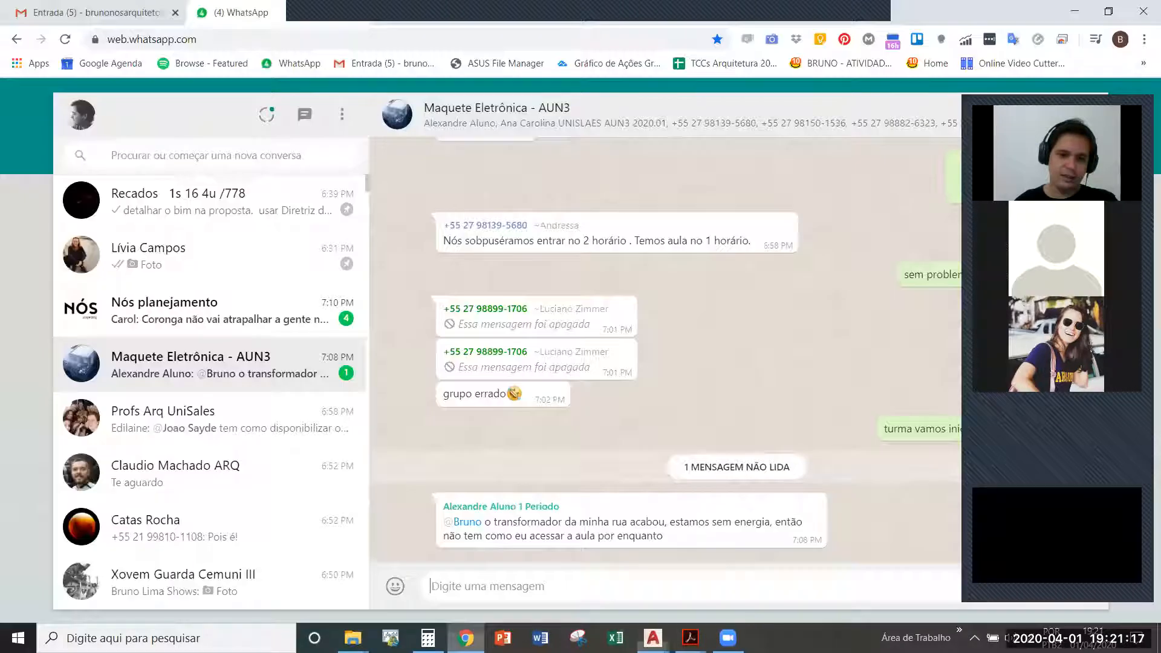
key(ctrl+t)
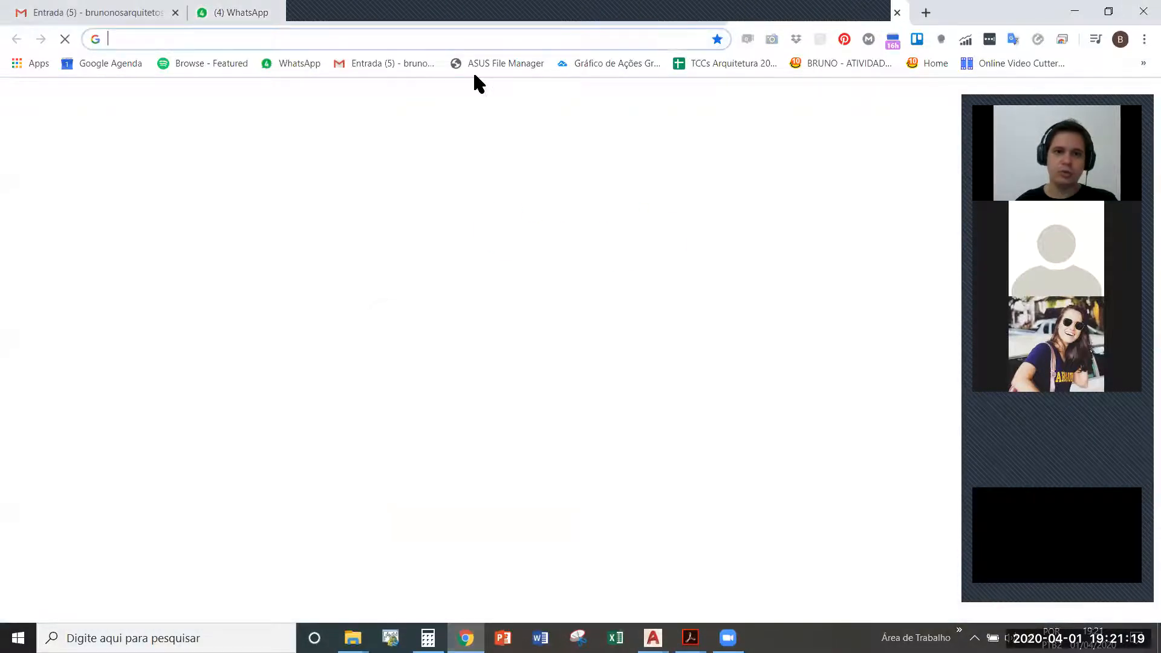
text(medida geladeira)
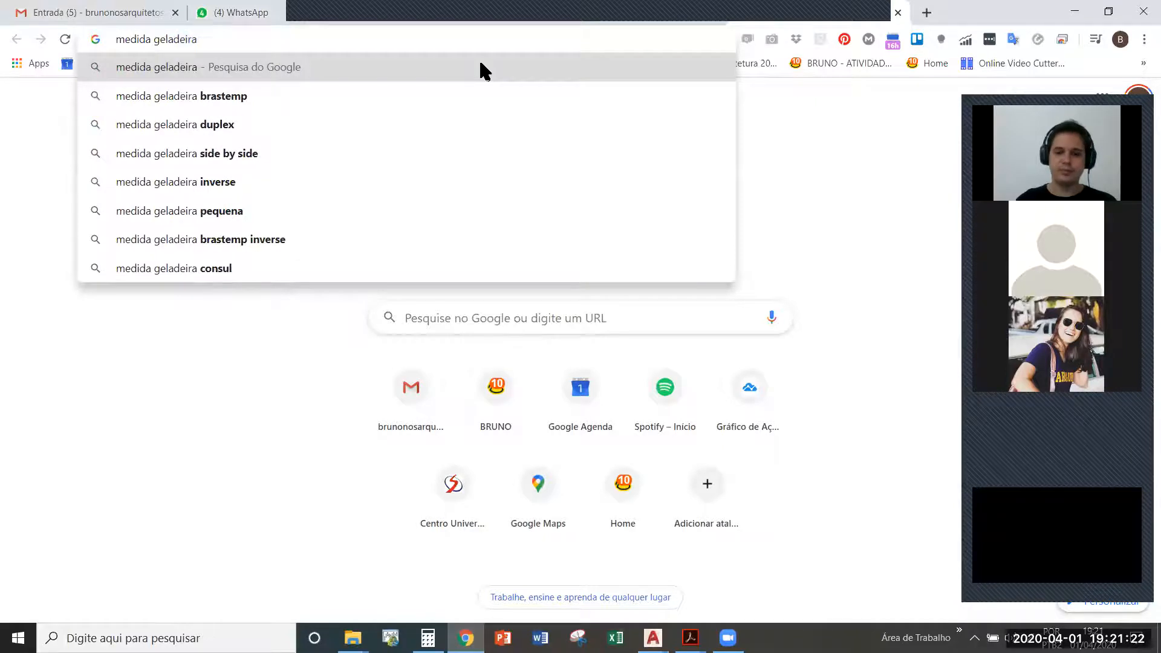
key(Return)
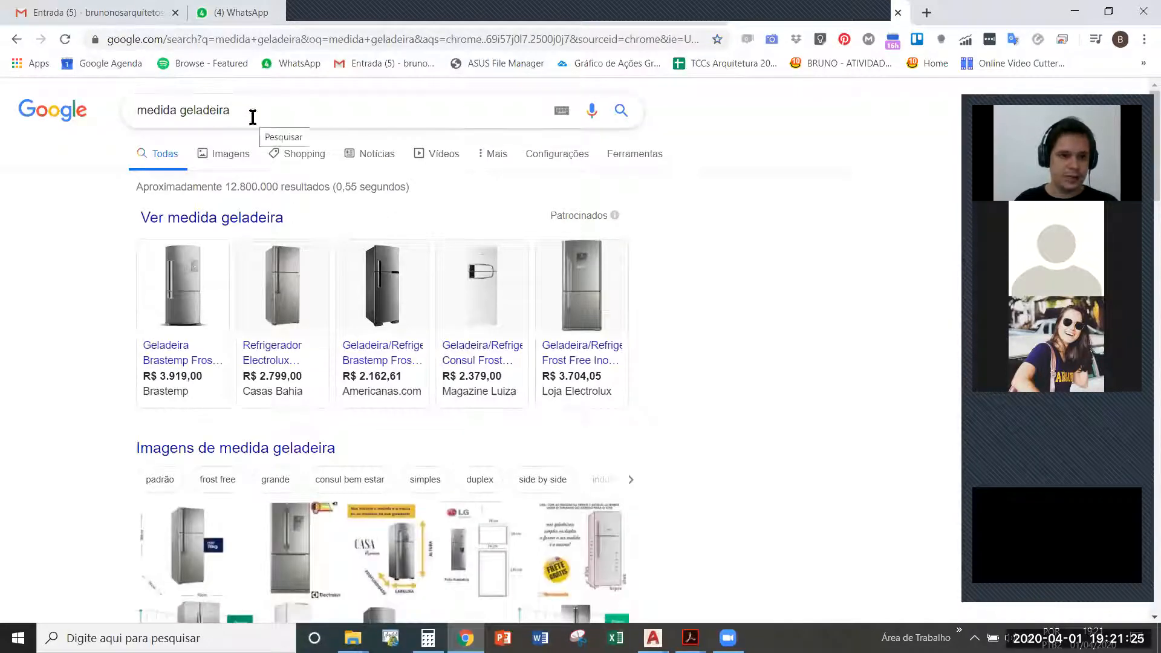
double_click(158, 109)
text(dimensoes de)
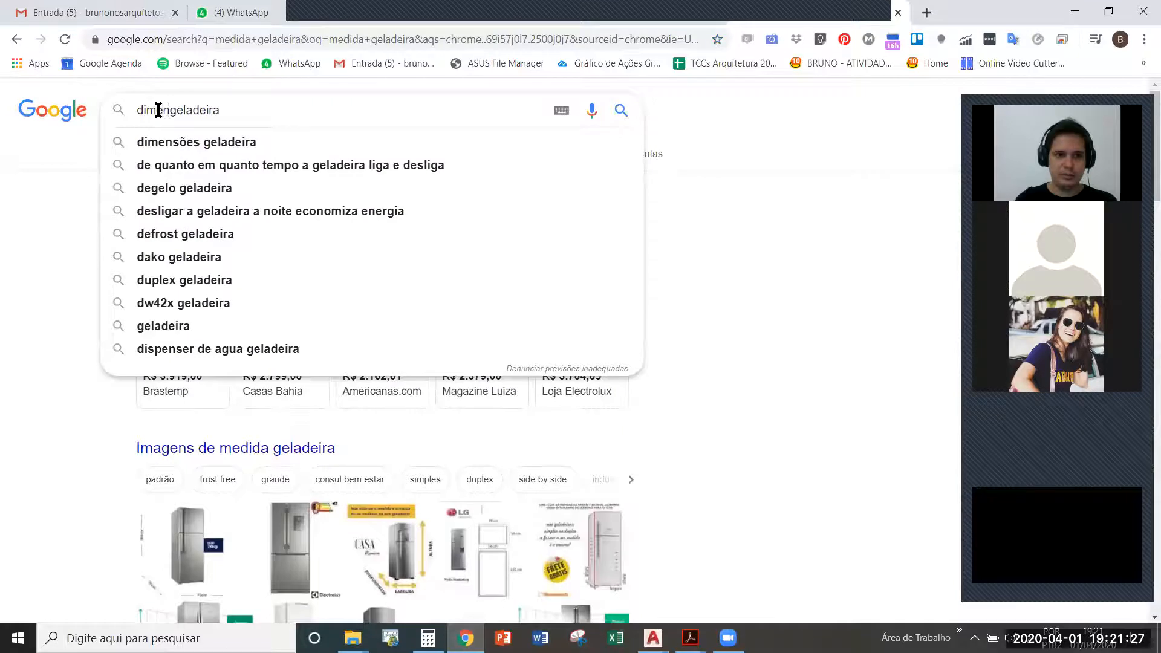
key(Return)
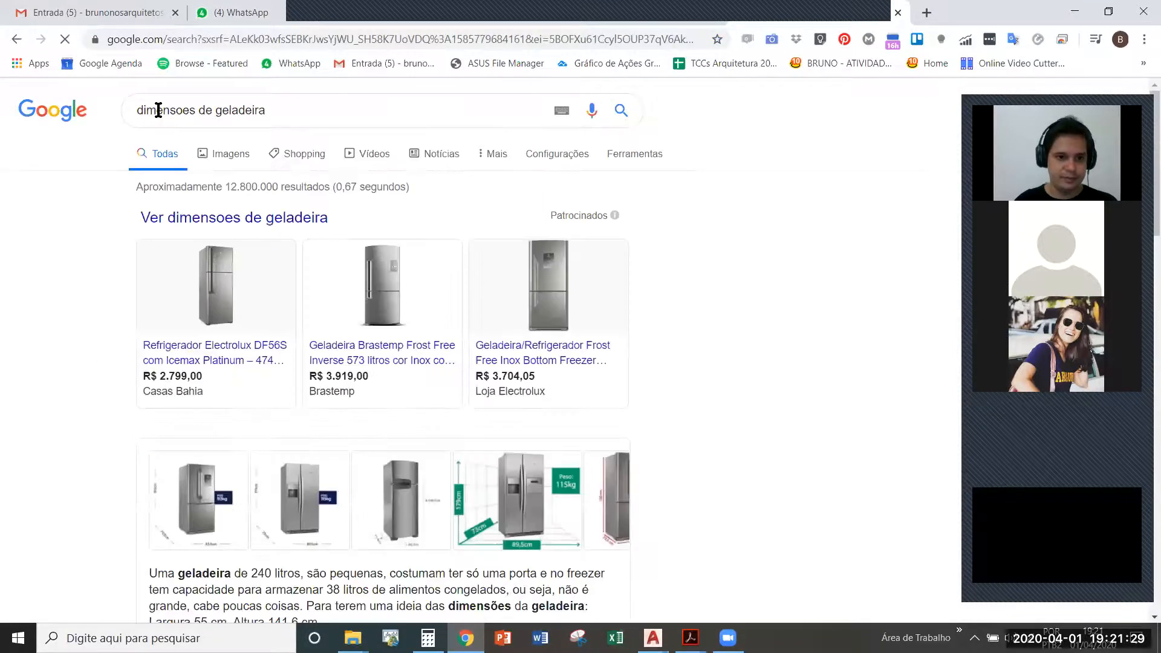
- Show the image results for the refrigerator dimensions search and open the white Electrolux top-freezer picture
scroll(215, 98, down, 2)
scroll(230, 133, up, 2)
click(236, 151)
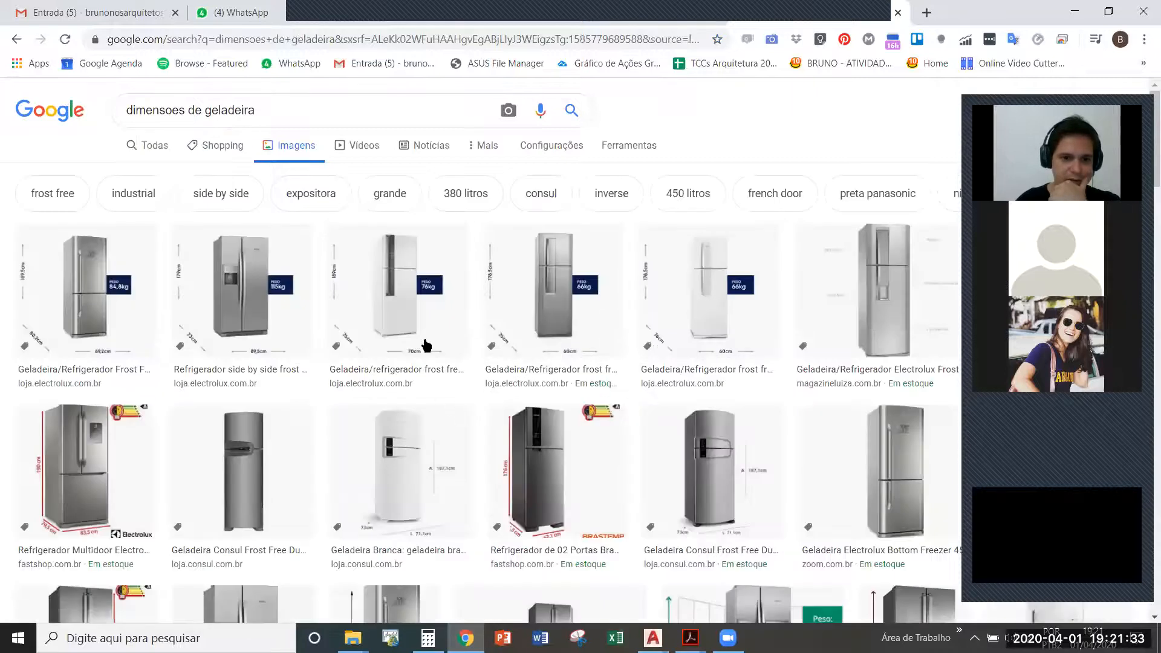
click(398, 334)
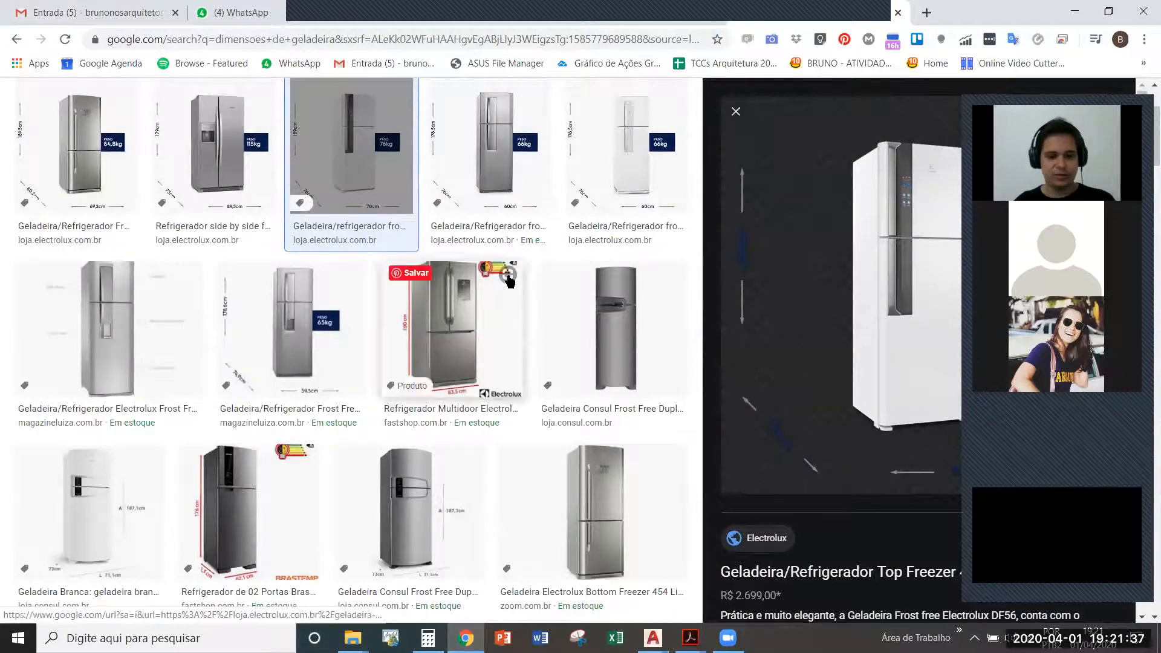
- Switch back to AutoCAD and measure the body width of the correctly sized refrigerator in the right-hand floor plan
key(alt+Tab)
click(491, 295)
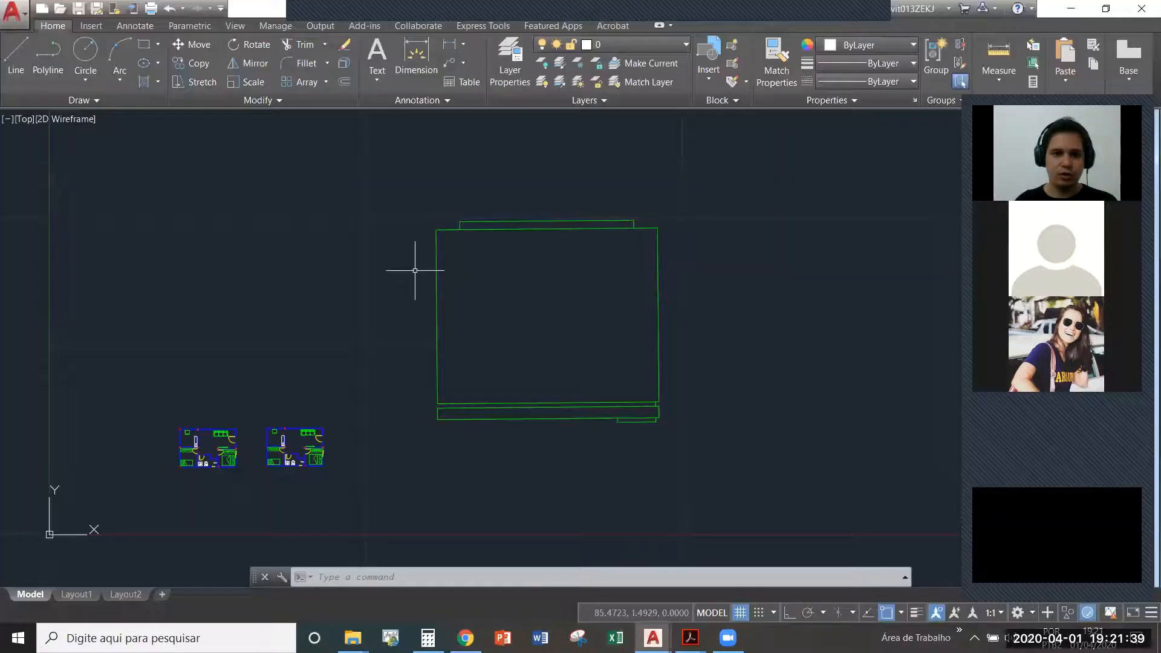
scroll(311, 401, up, 10)
text(di)
key(Return)
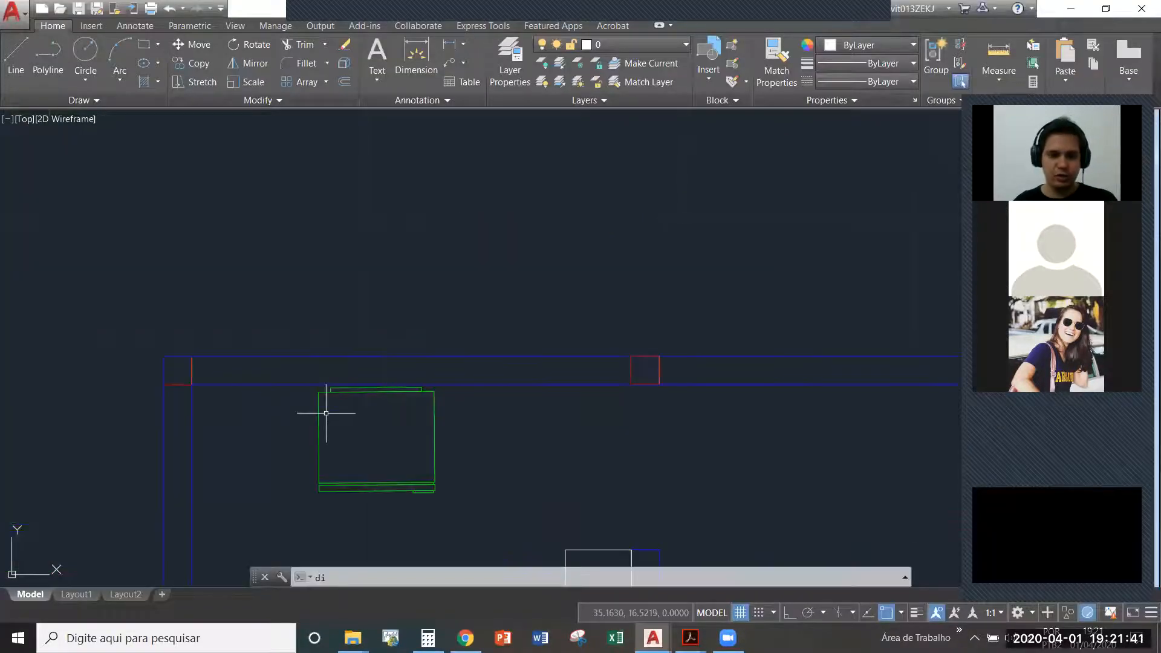
click(315, 382)
click(439, 384)
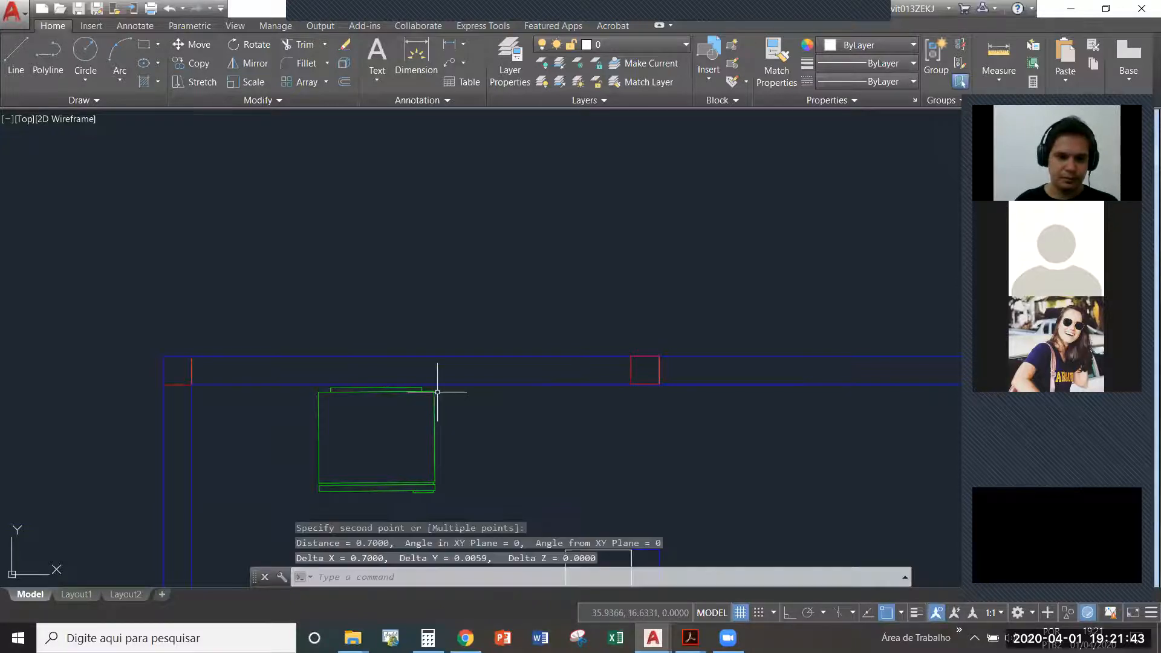
- Measure the width of the enlarged refrigerator block between the two upper corners of its body
scroll(209, 426, down, 10)
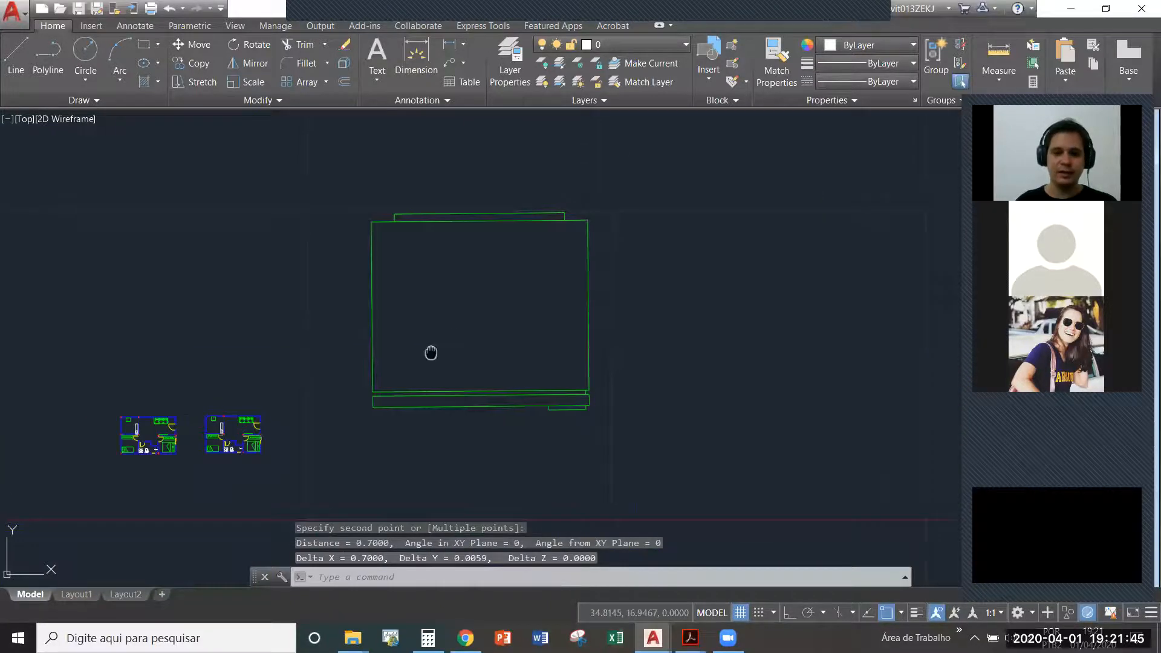
scroll(446, 283, up, 2)
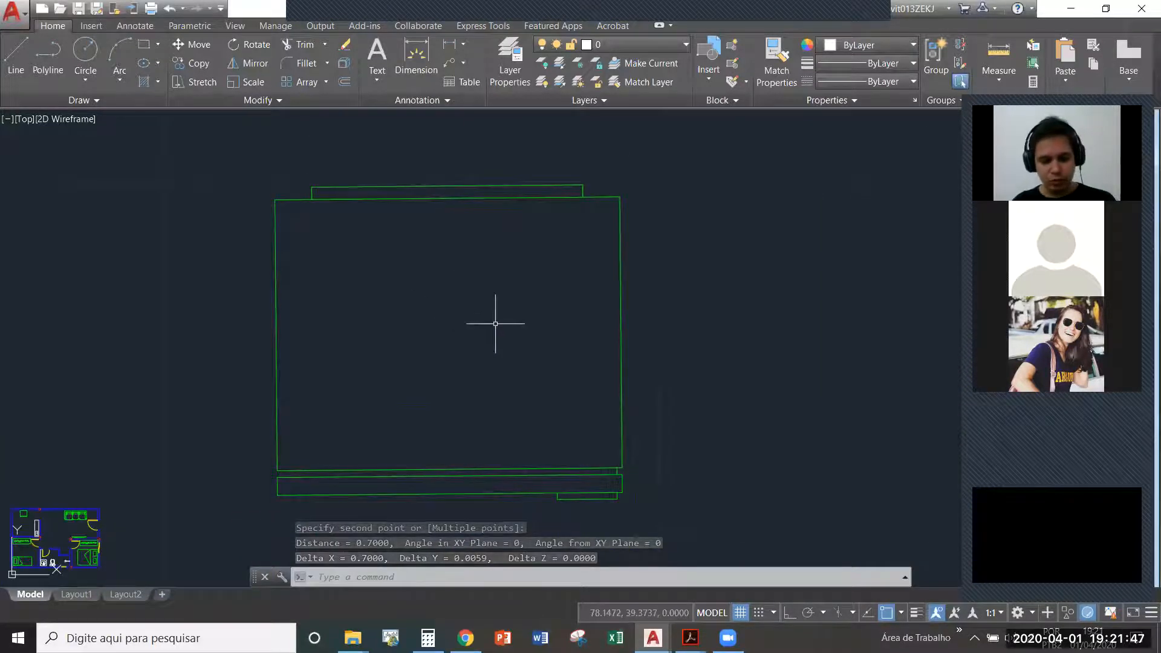
text(di)
key(Return)
click(277, 196)
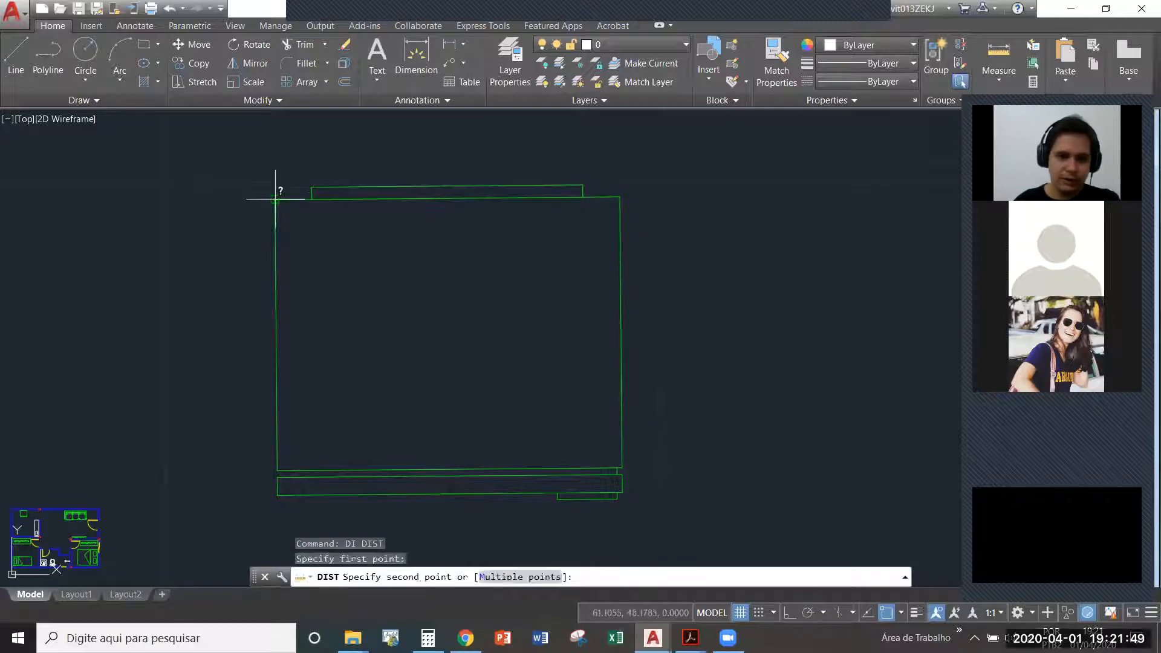
click(620, 195)
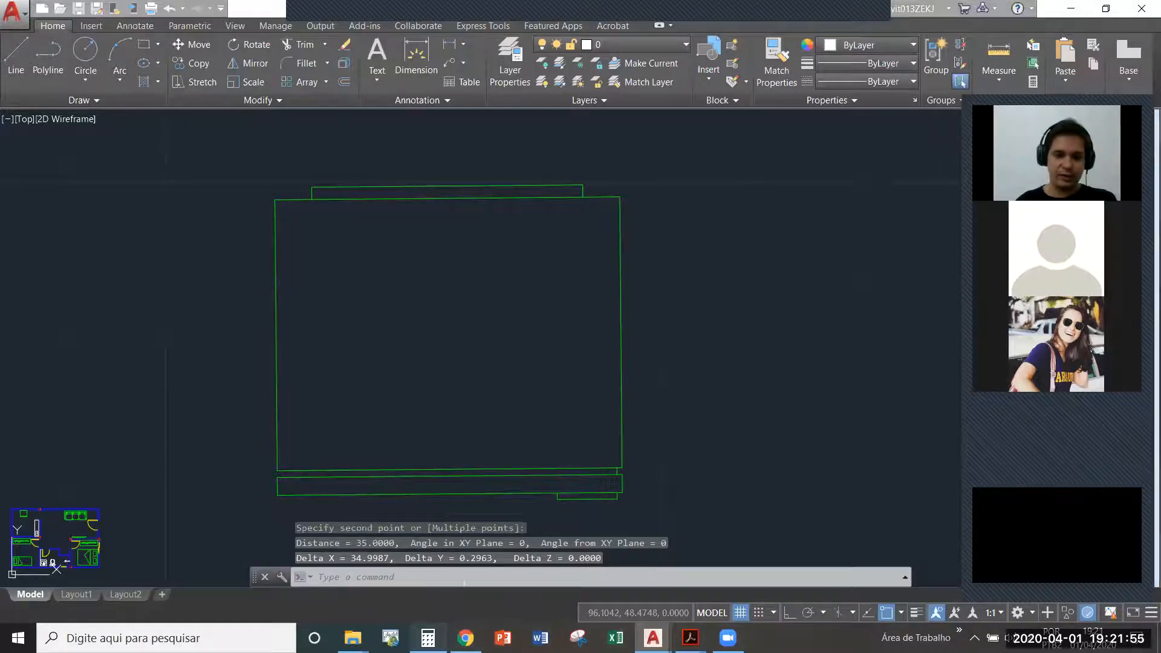
- Switch to the calculator and divide the real width 0,7 by the enlarged width 35 to get the scale factor
click(427, 638)
drag(129, 119, 102, 103)
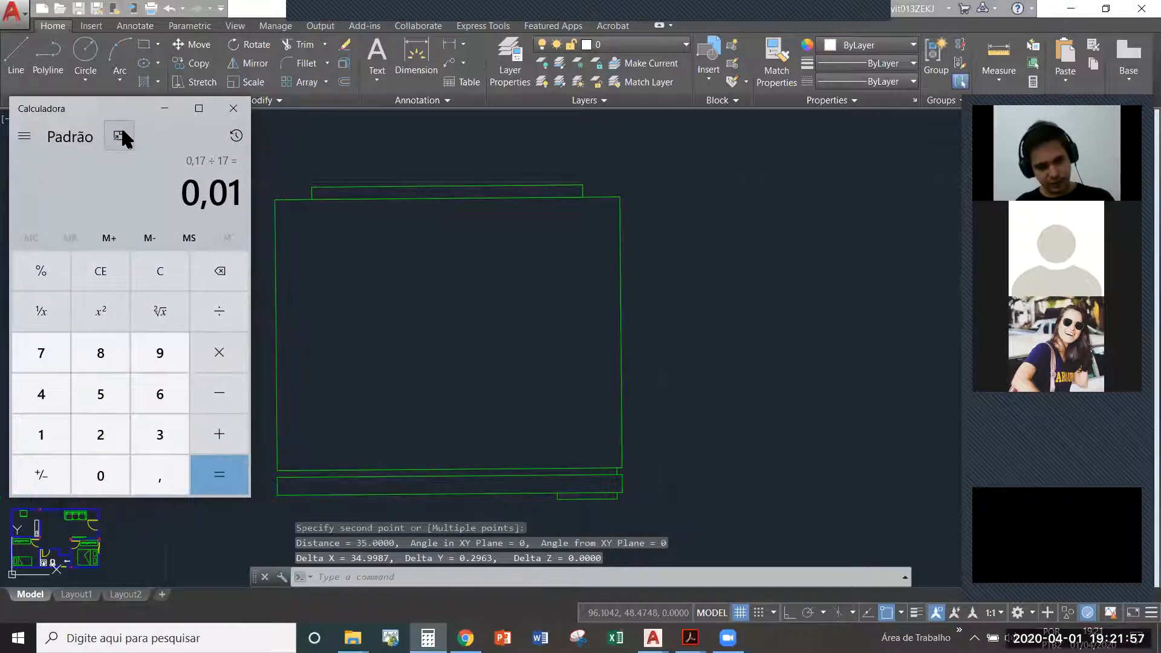
key(Escape)
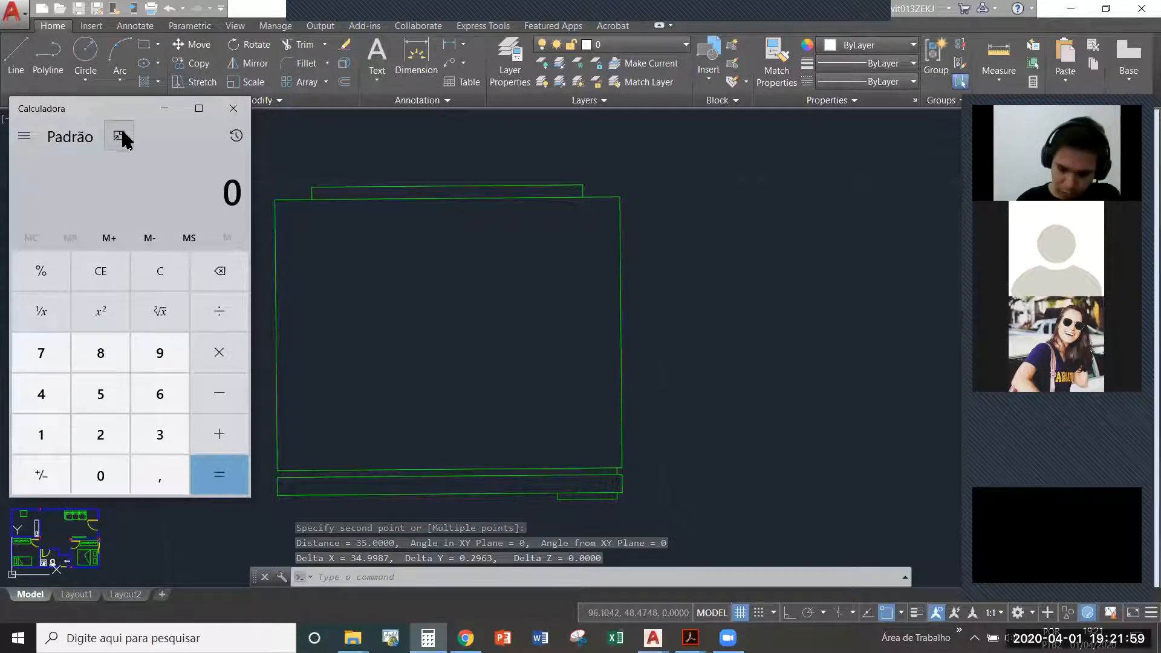
text(,70)
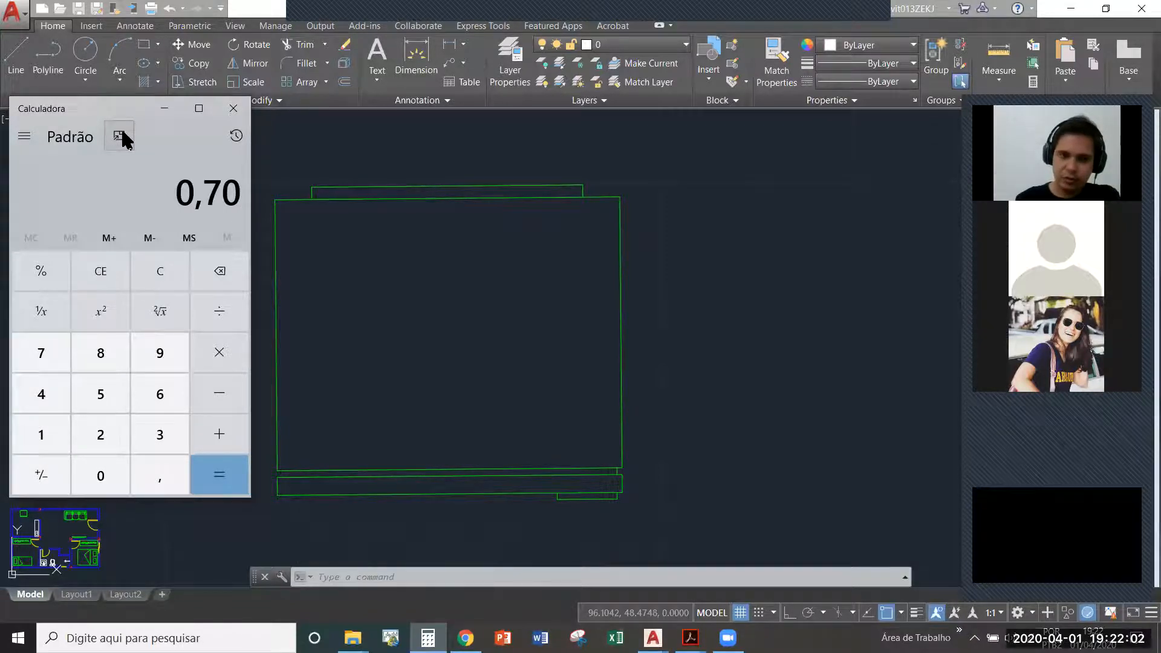
key(slash)
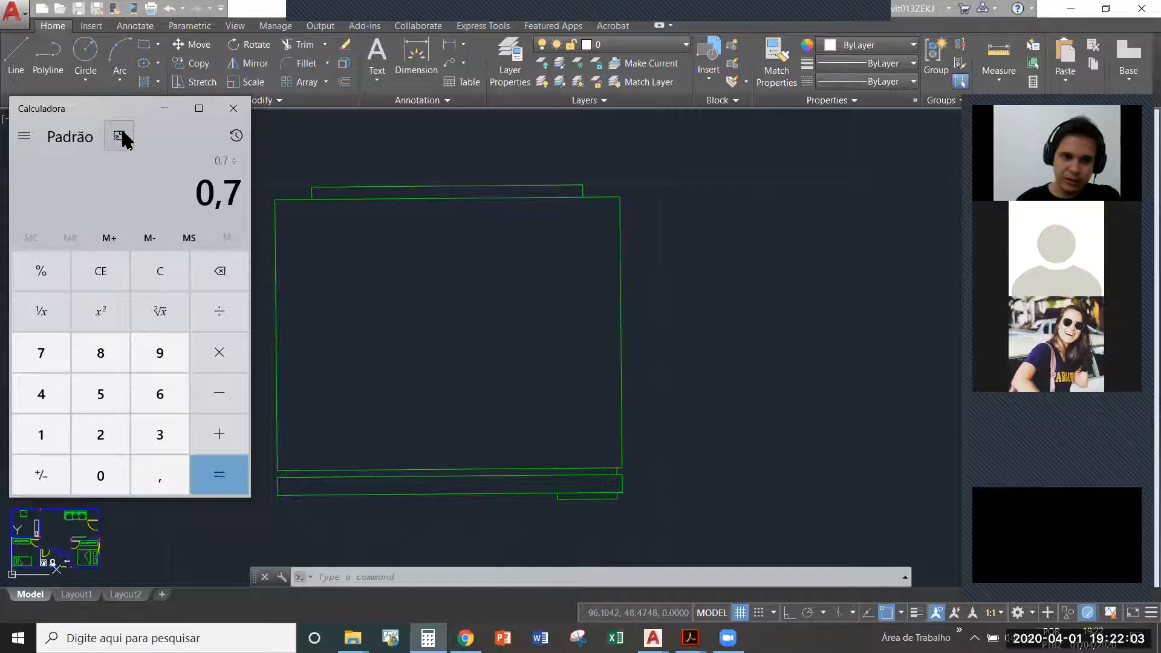
text(35)
key(Return)
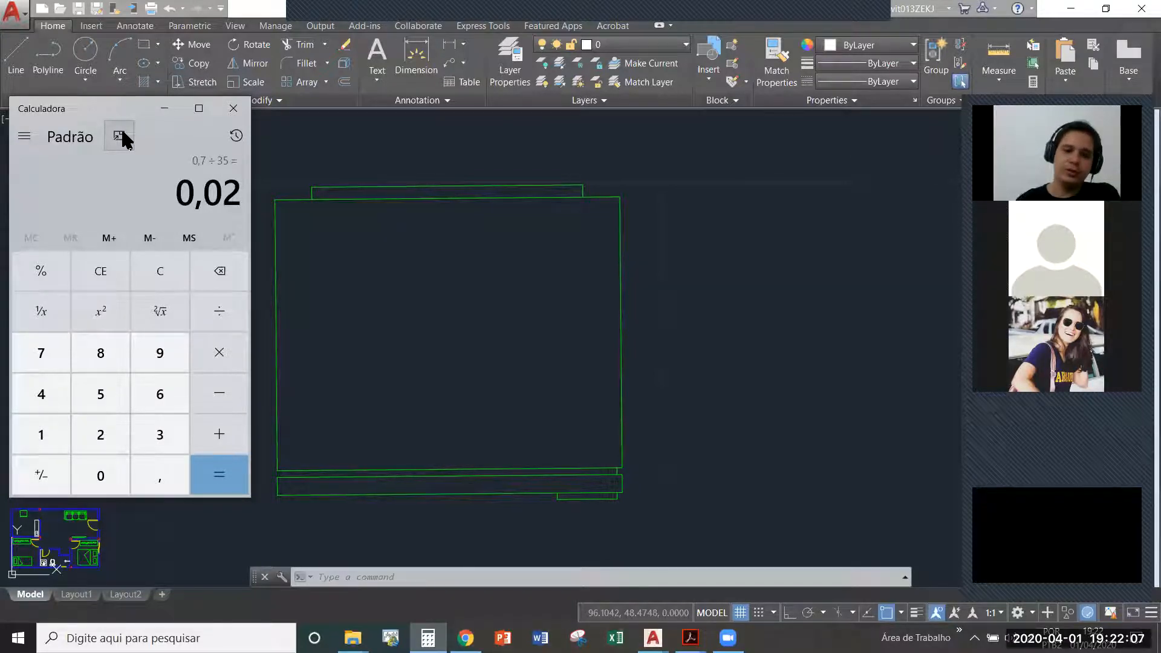
double_click(227, 194)
click(227, 195)
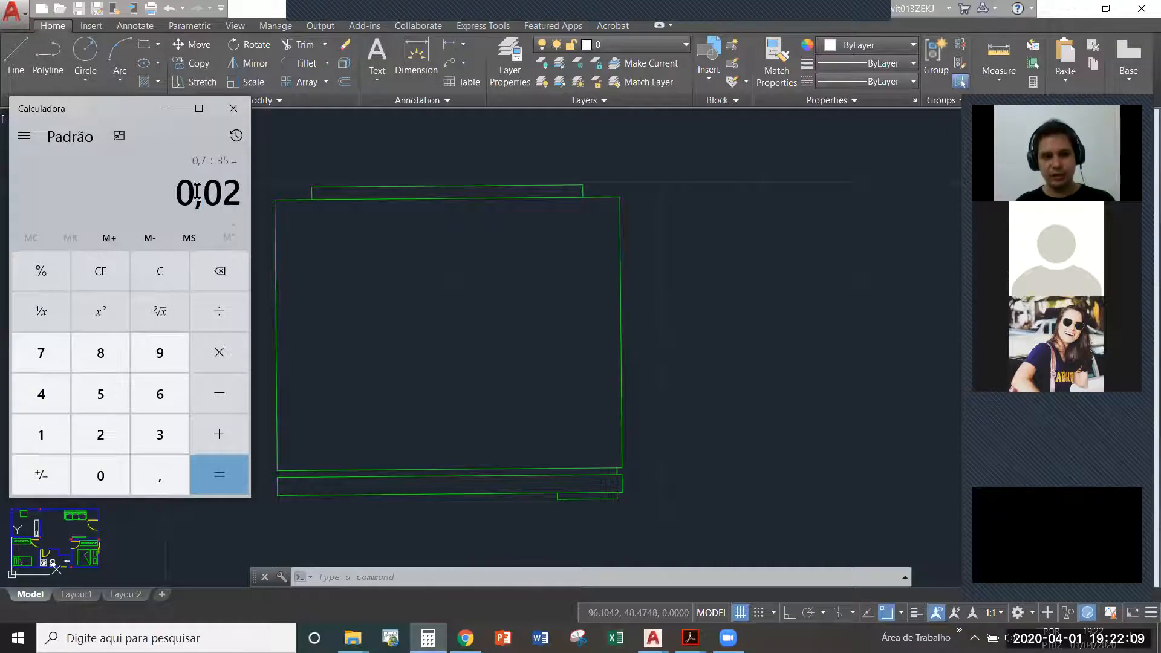
drag(206, 194, 244, 194)
click(364, 262)
key(Escape)
text(sc)
key(space)
click(696, 511)
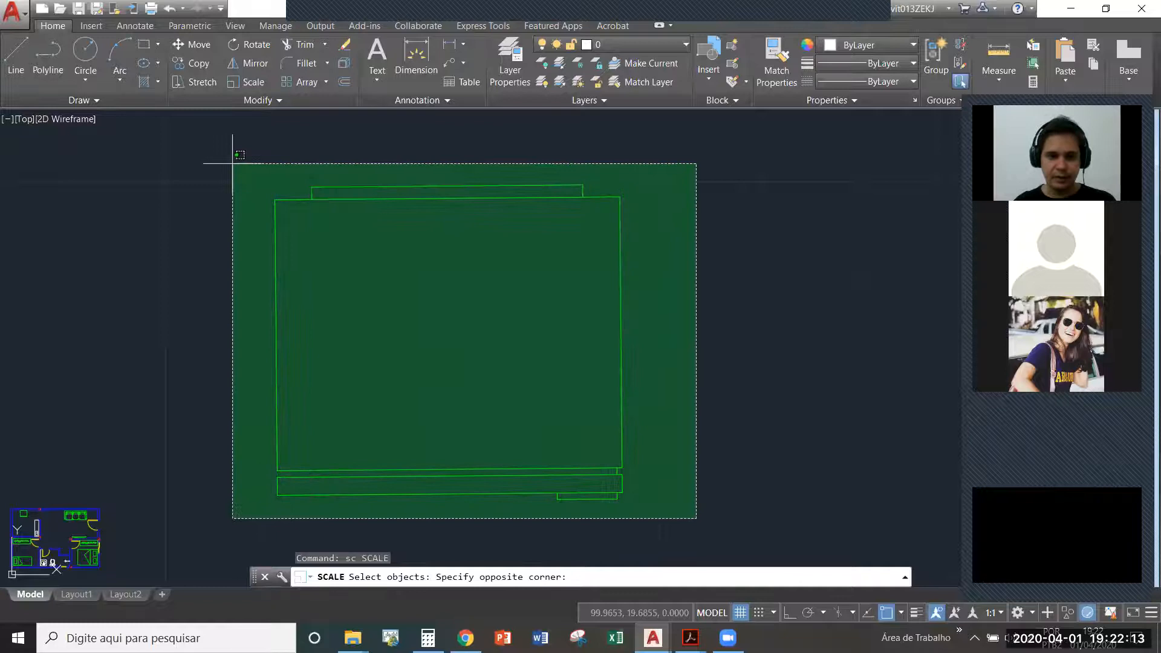
key(Escape)
key(Escape)
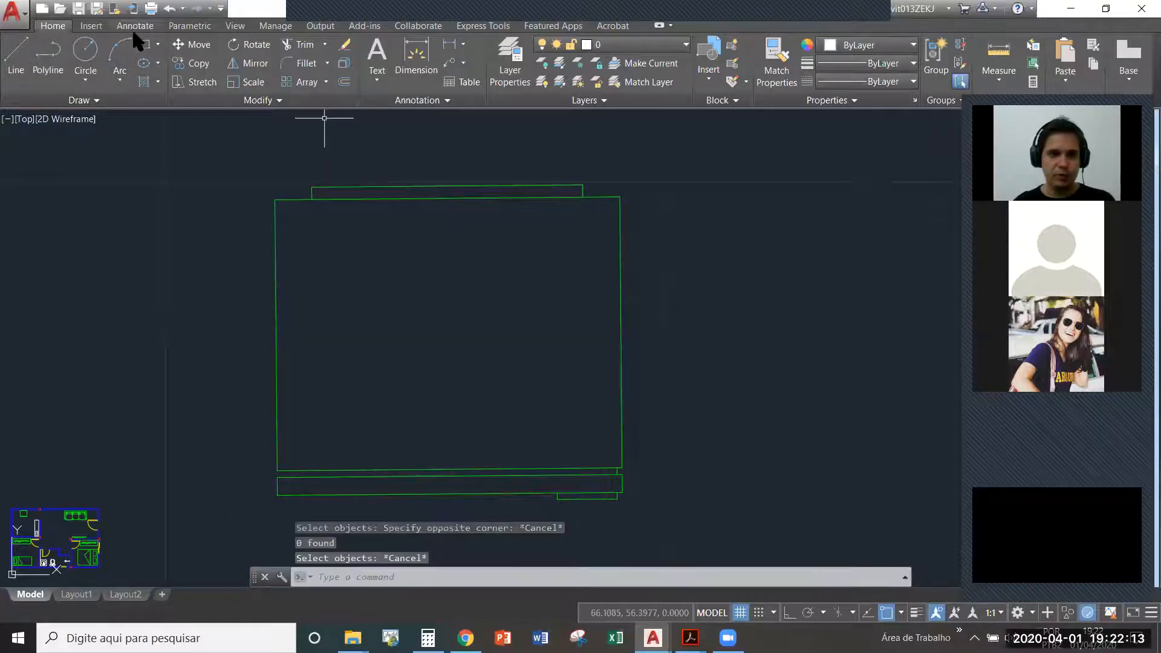
- Scale the enlarged refrigerator block by a factor of 0.02 about its lower-left corner
click(249, 85)
click(660, 167)
click(264, 471)
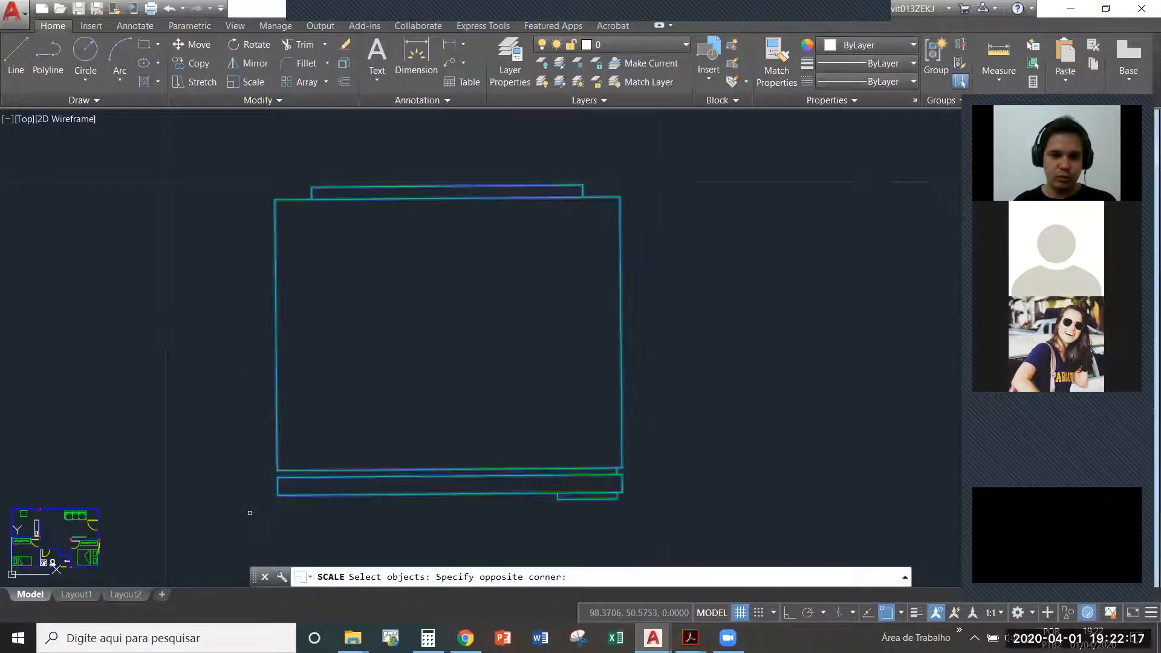
key(Return)
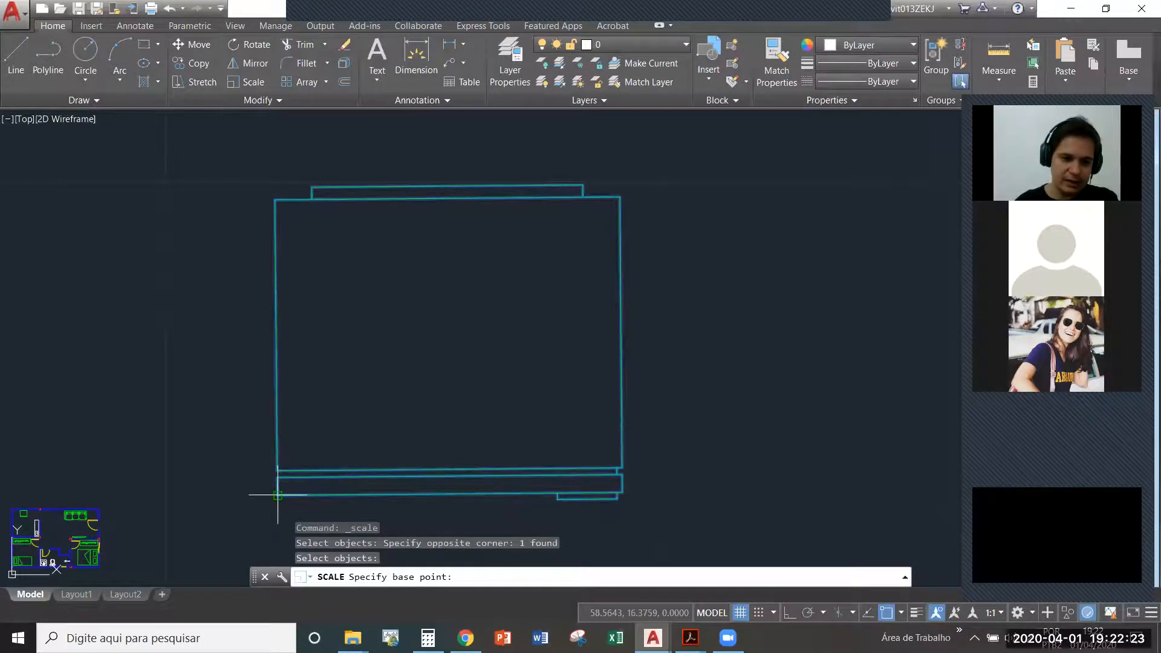
click(277, 494)
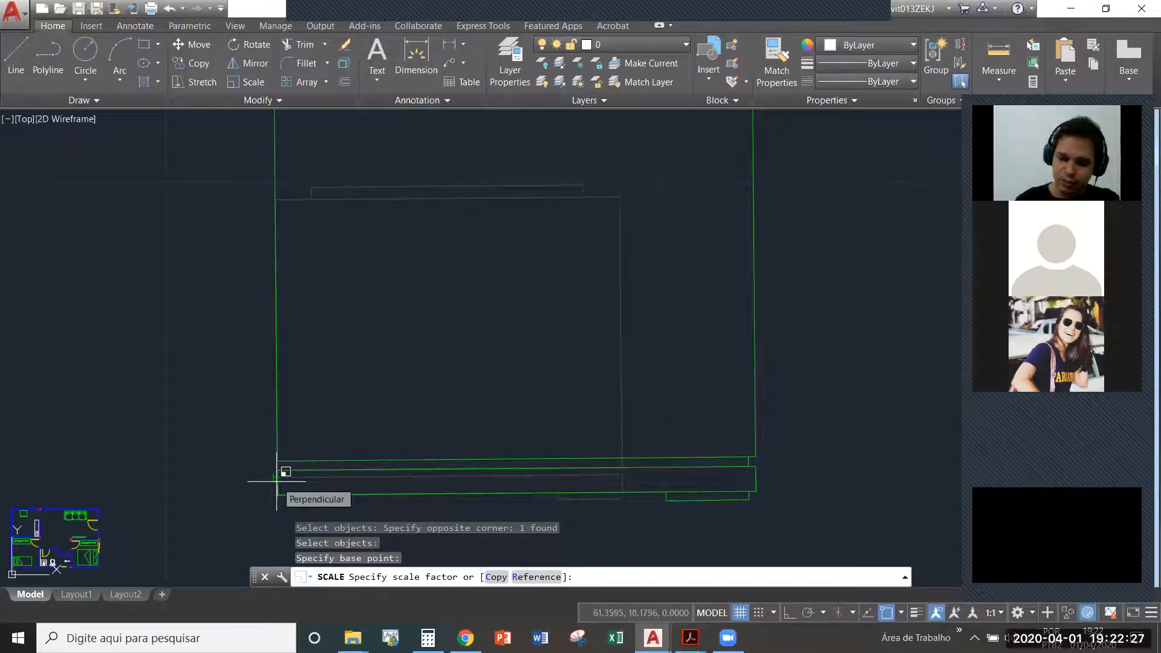
text(0.02)
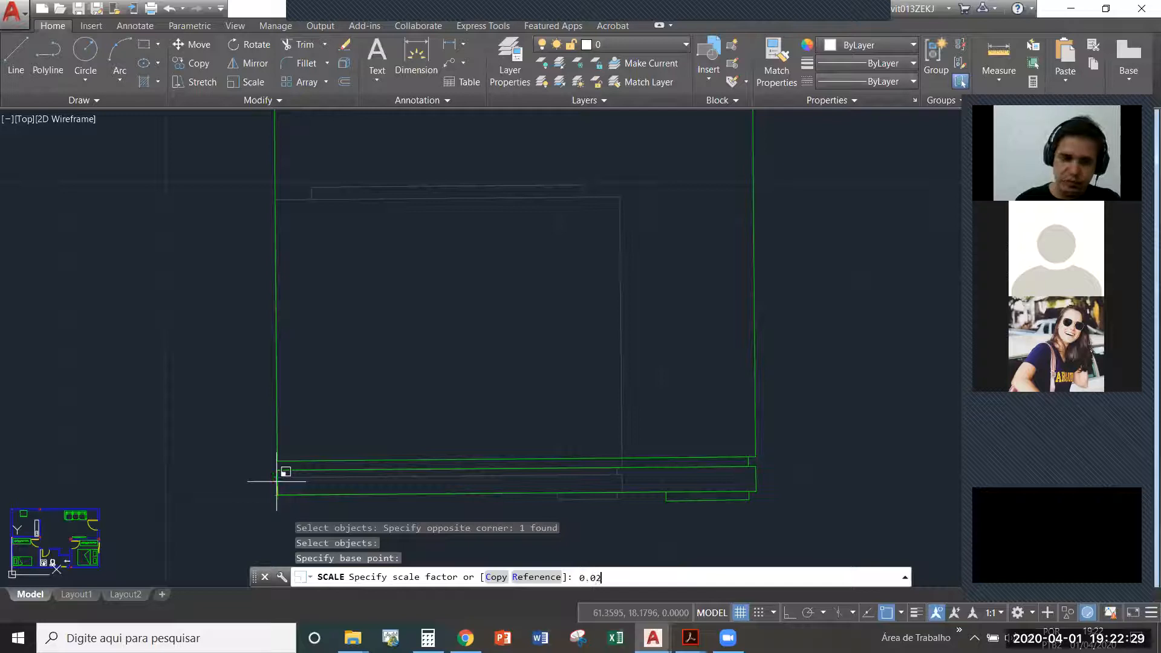
key(Return)
- Move the reduced refrigerator block into the right-hand floor plan, just below the existing refrigerator
middle_drag(304, 466, 451, 315)
click(441, 335)
click(433, 314)
click(451, 349)
click(399, 314)
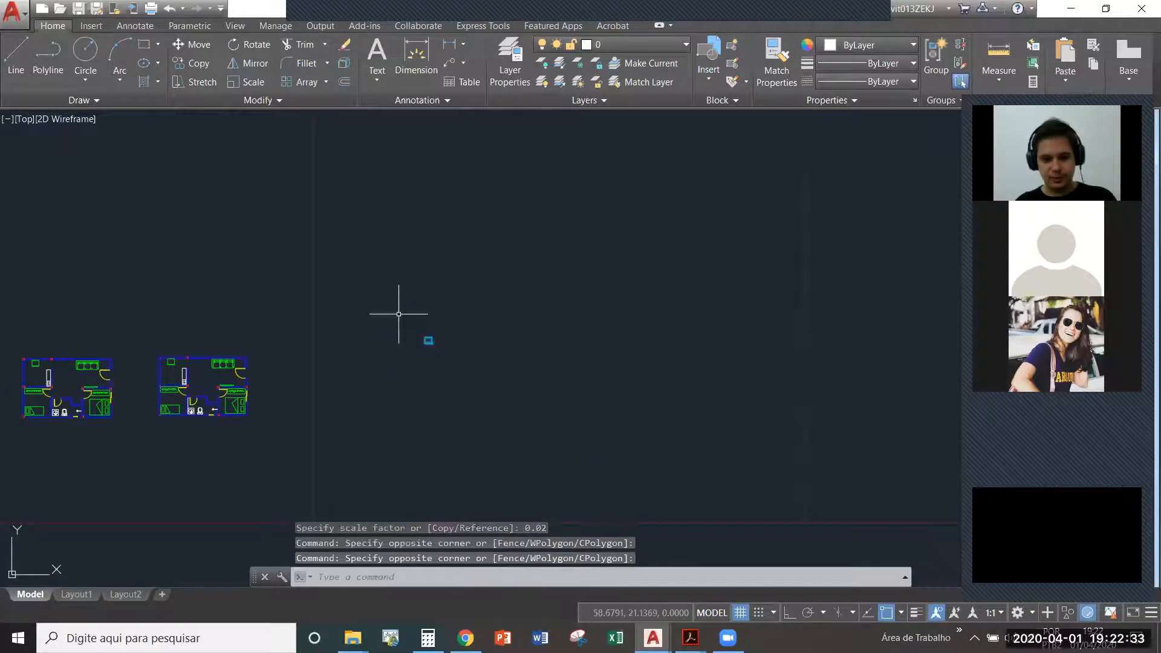
text(m)
key(Return)
click(432, 340)
middle_drag(203, 396, 409, 361)
scroll(410, 362, up, 10)
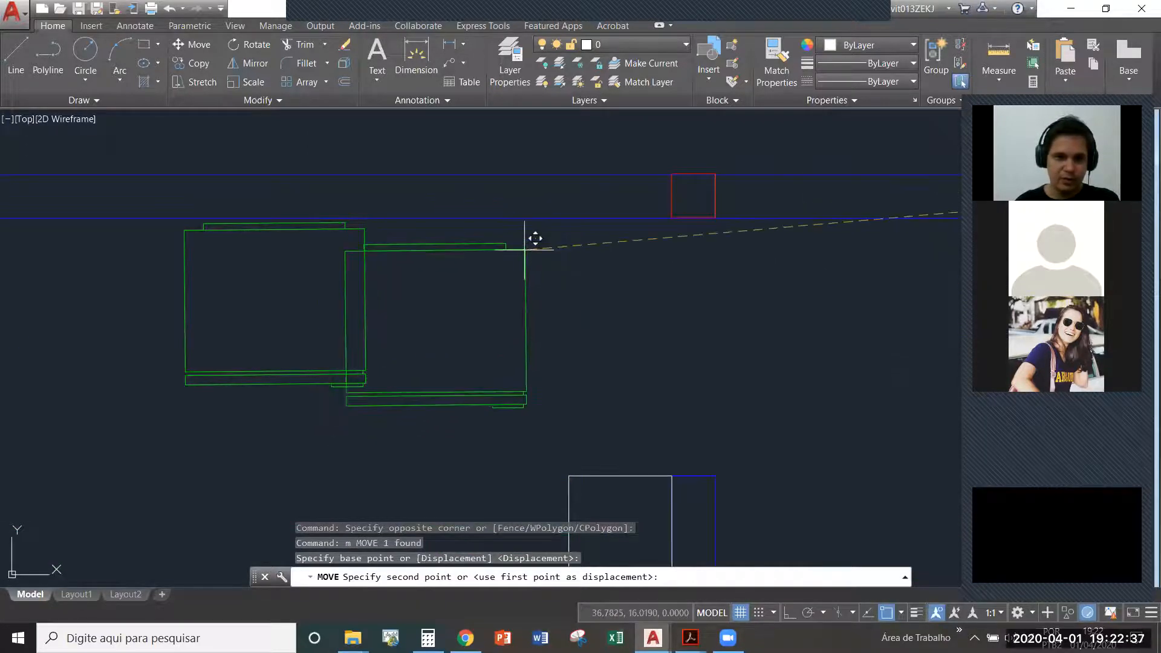
click(367, 409)
- Measure the width of the reduced refrigerator block along the upper edge of its body
scroll(301, 324, down, 3)
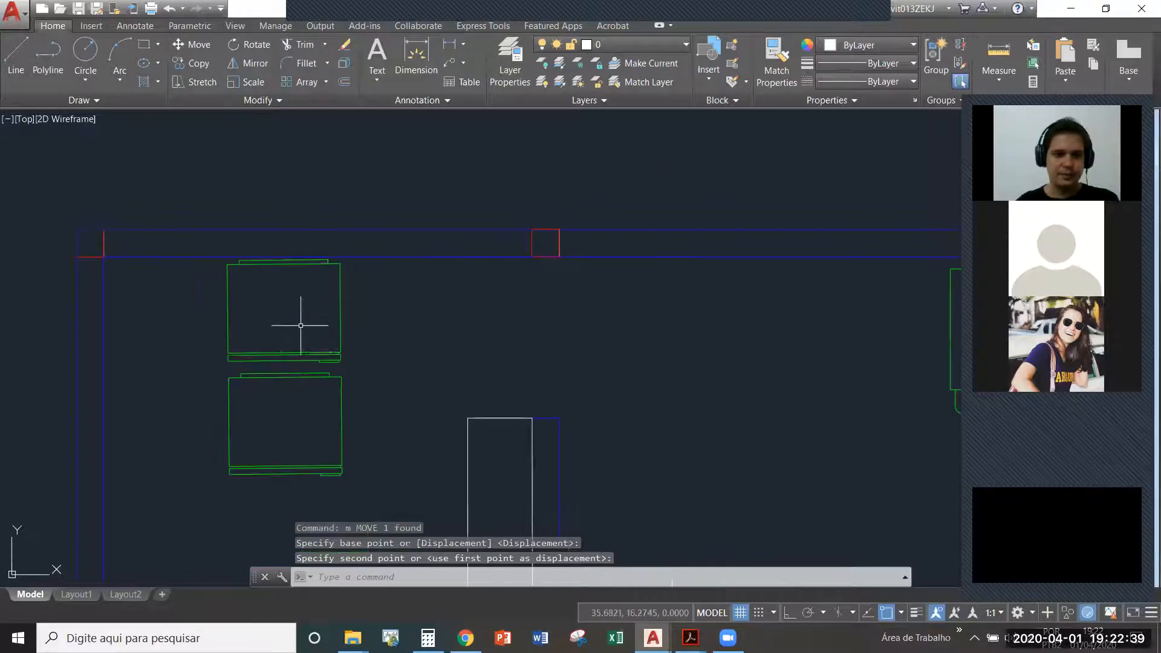
text(DI)
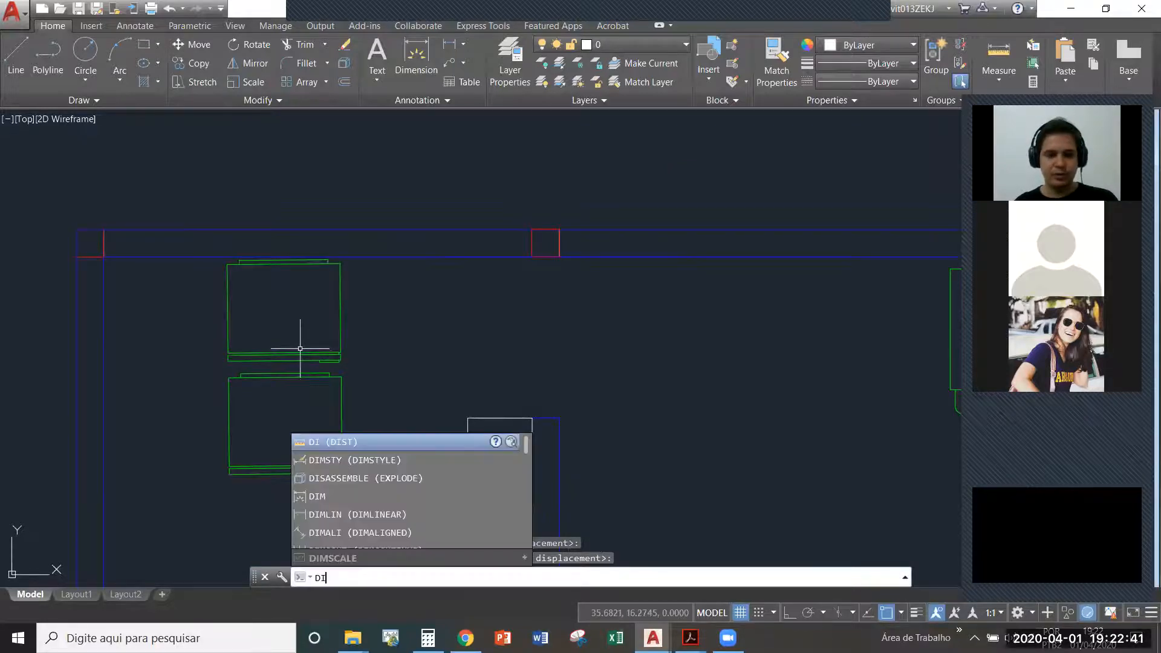
key(Return)
click(230, 376)
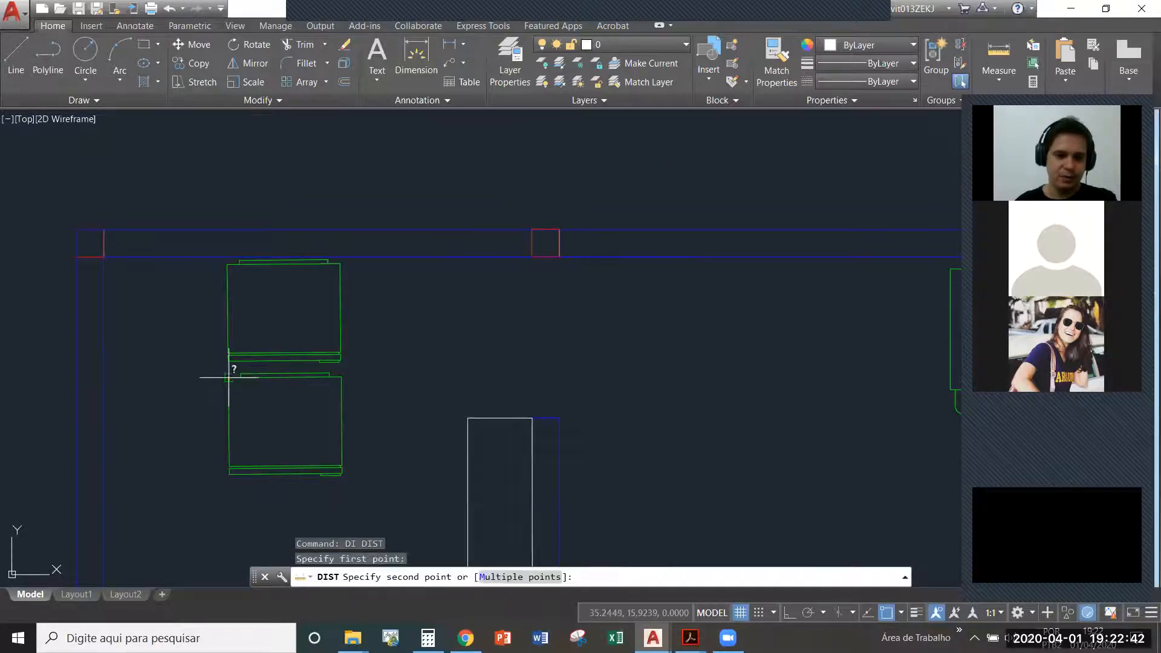
click(340, 376)
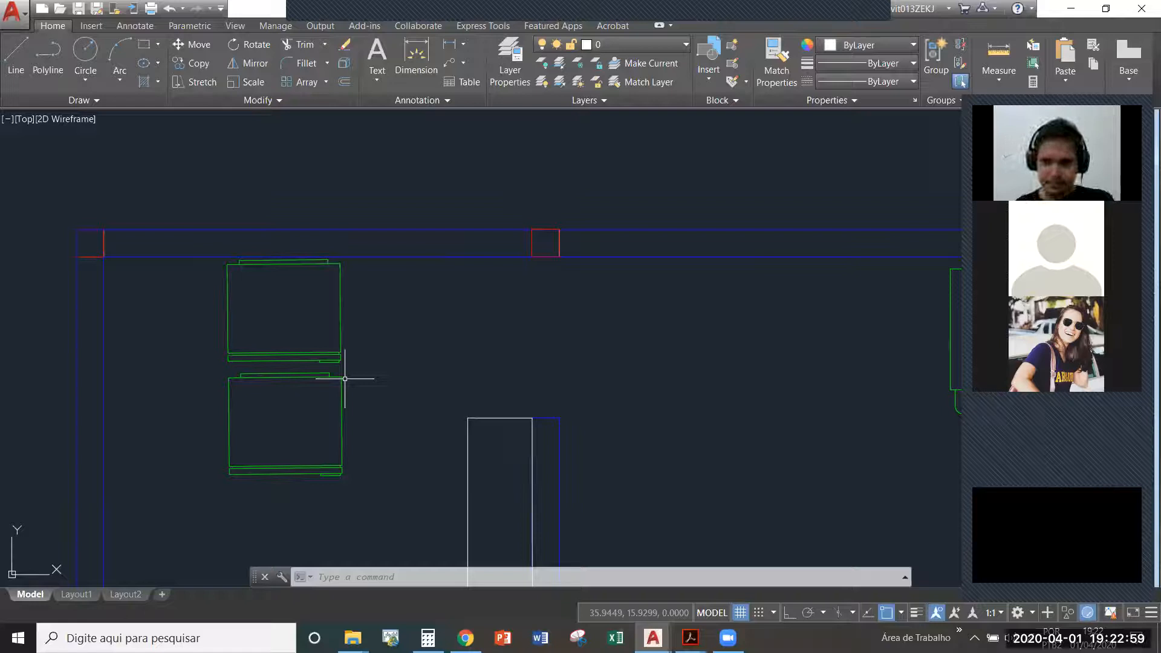
- Delete the reduced refrigerator block below the original one in the right-hand floor plan
click(401, 422)
click(326, 430)
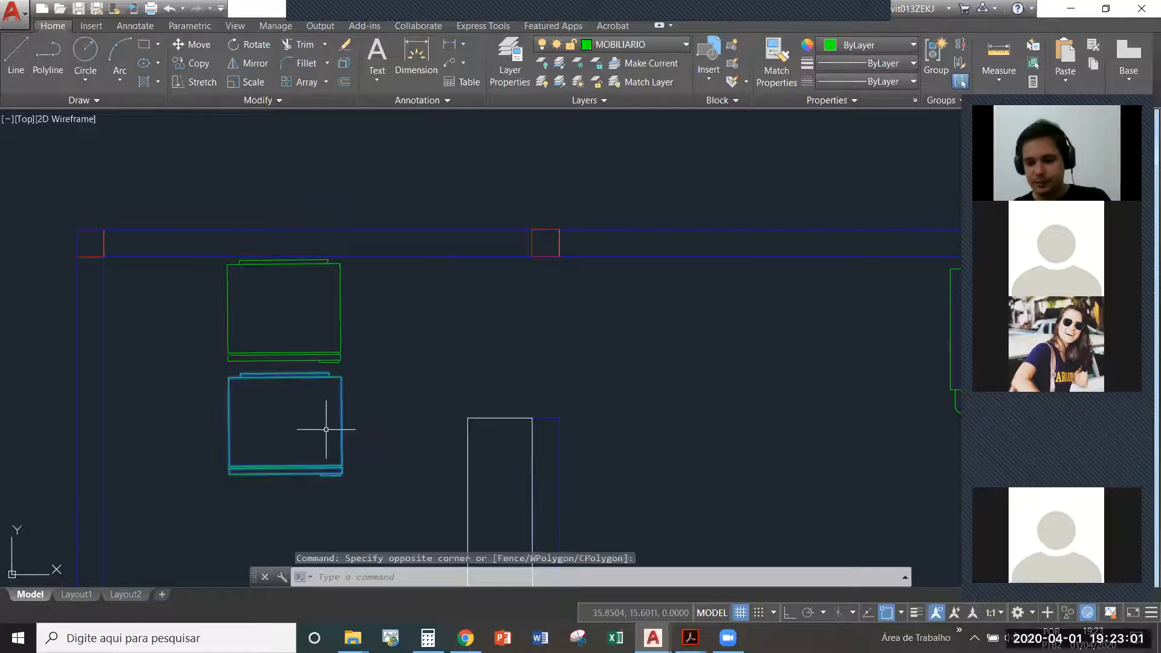
key(Delete)
scroll(526, 393, down, 5)
mouse_move(529, 390)
middle_down()
mouse_move(559, 312)
mouse_move(592, 269)
middle_up()
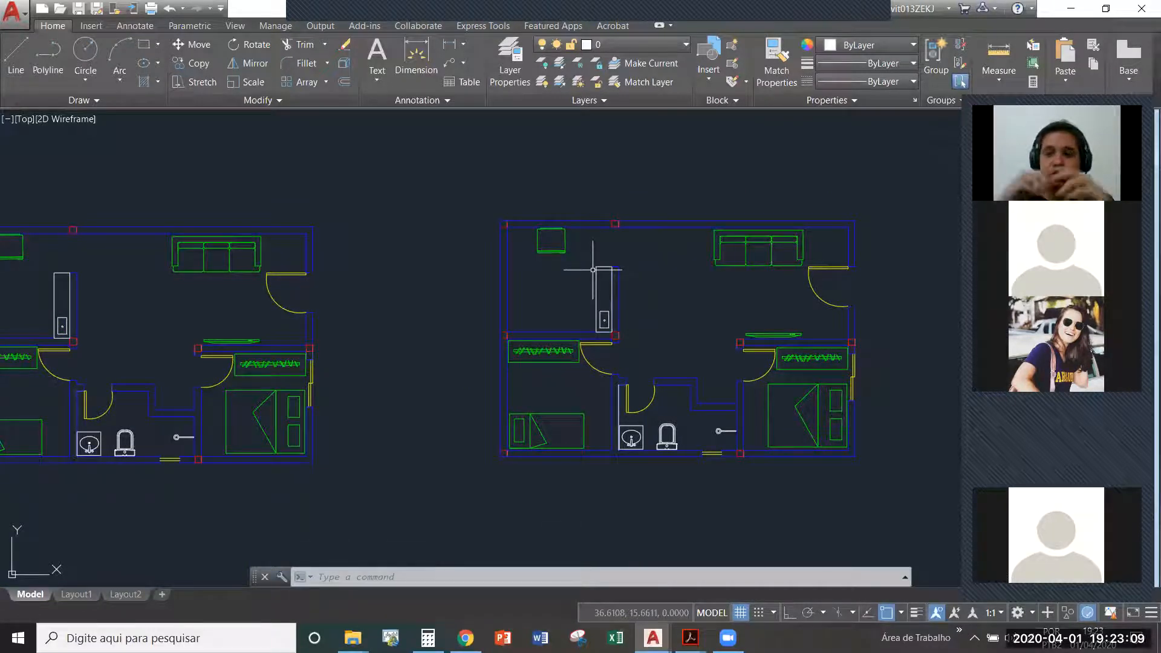
scroll(703, 471, up, 4)
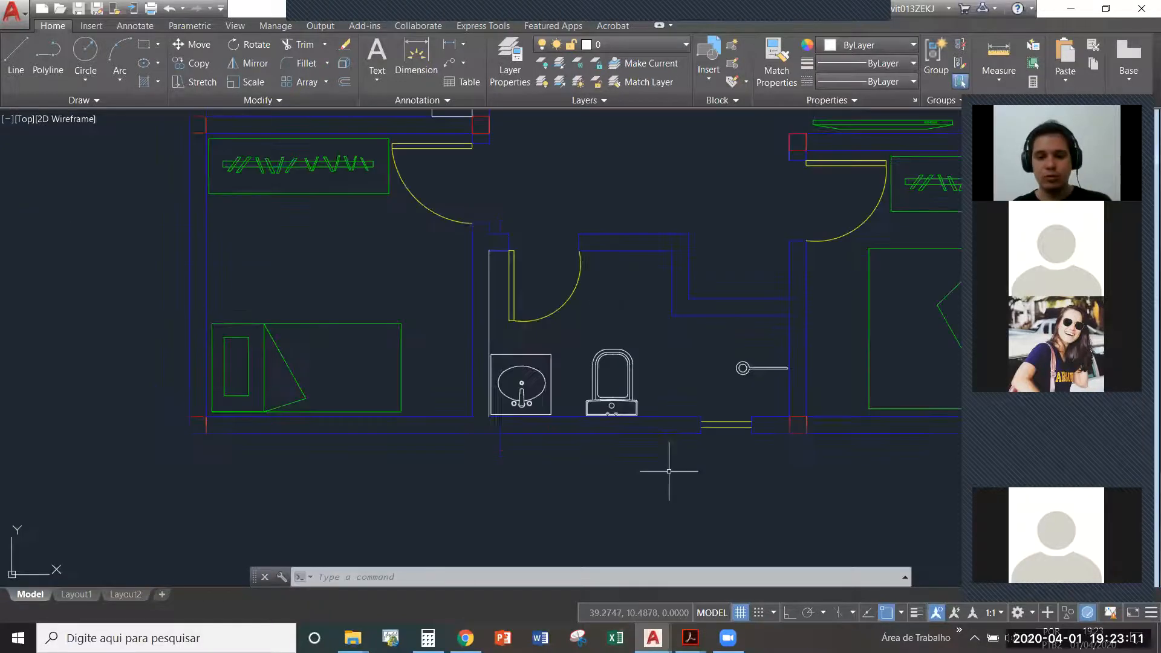
text(d)
key(Return)
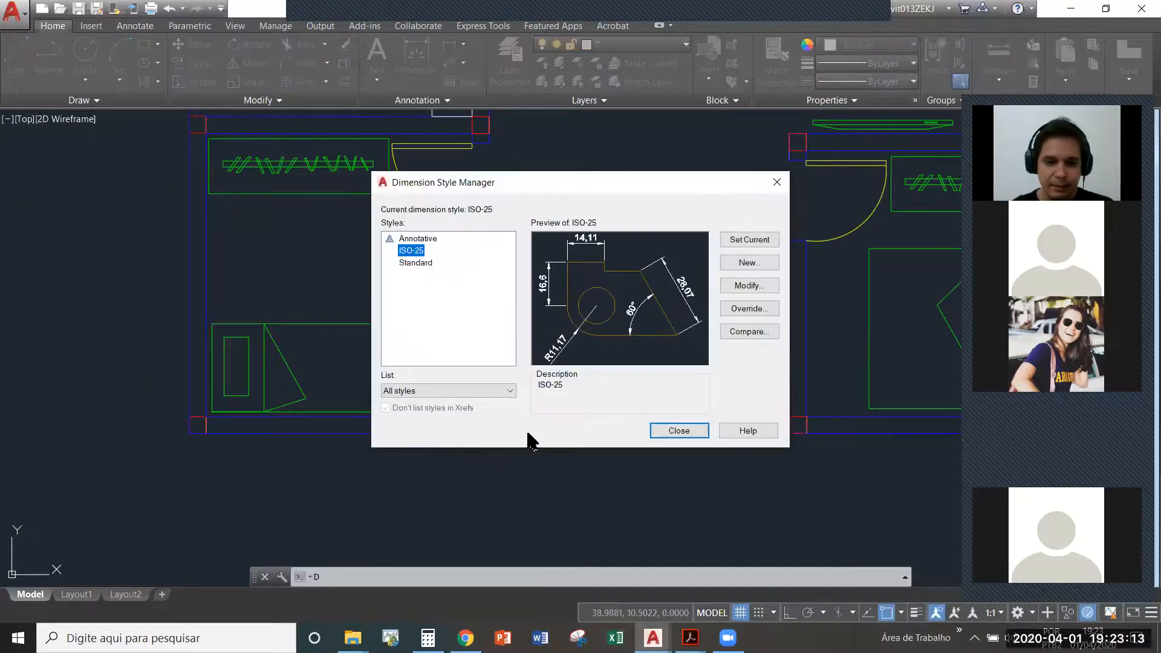
key(Escape)
key(Escape)
- Measure the thickness of the plan's lower outer wall at the partition between the single bedroom and the bathroom
text(di)
key(Return)
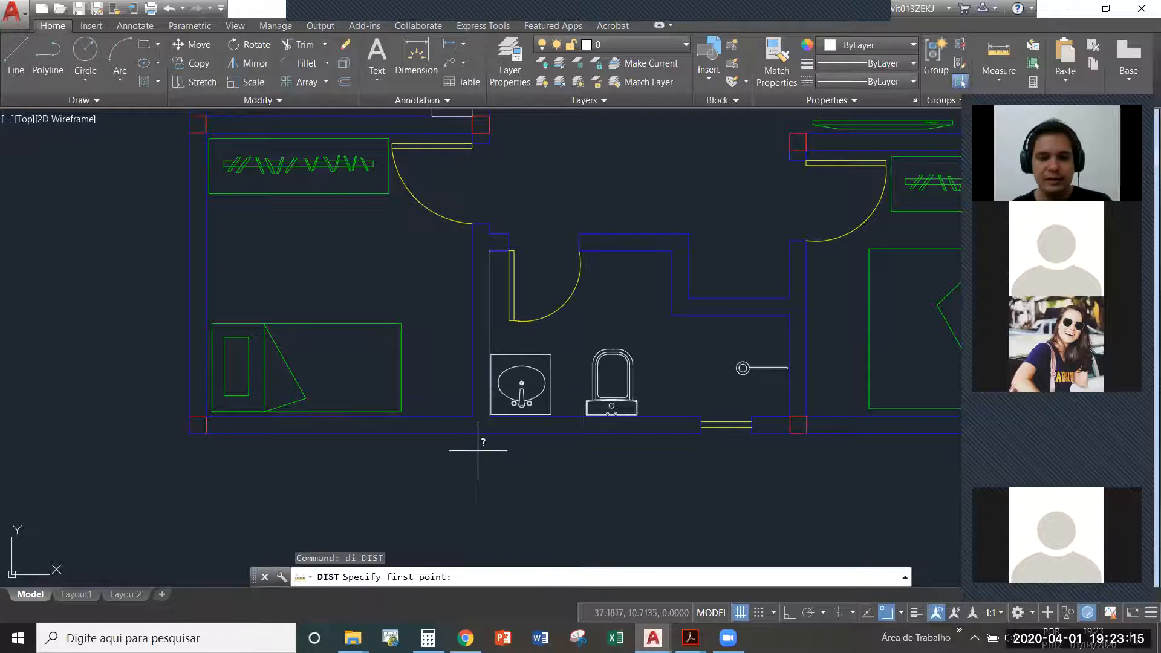
scroll(475, 445, up, 2)
click(476, 416)
click(475, 441)
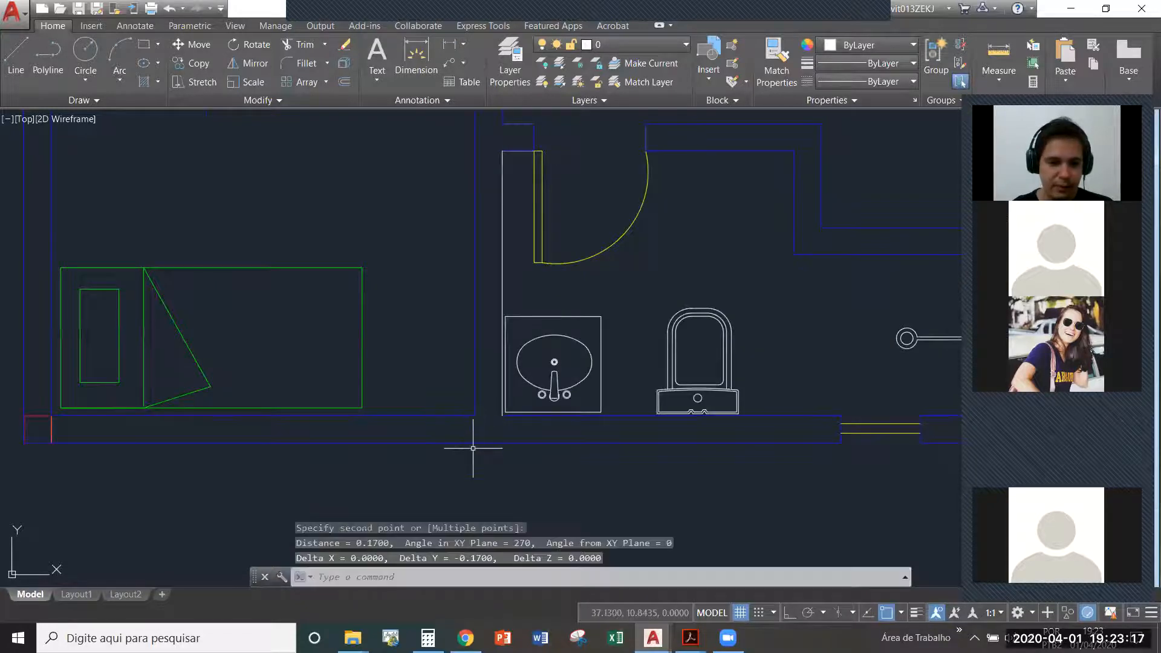
- Measure the inner length of the single bedroom along its lower wall
key(Return)
click(476, 416)
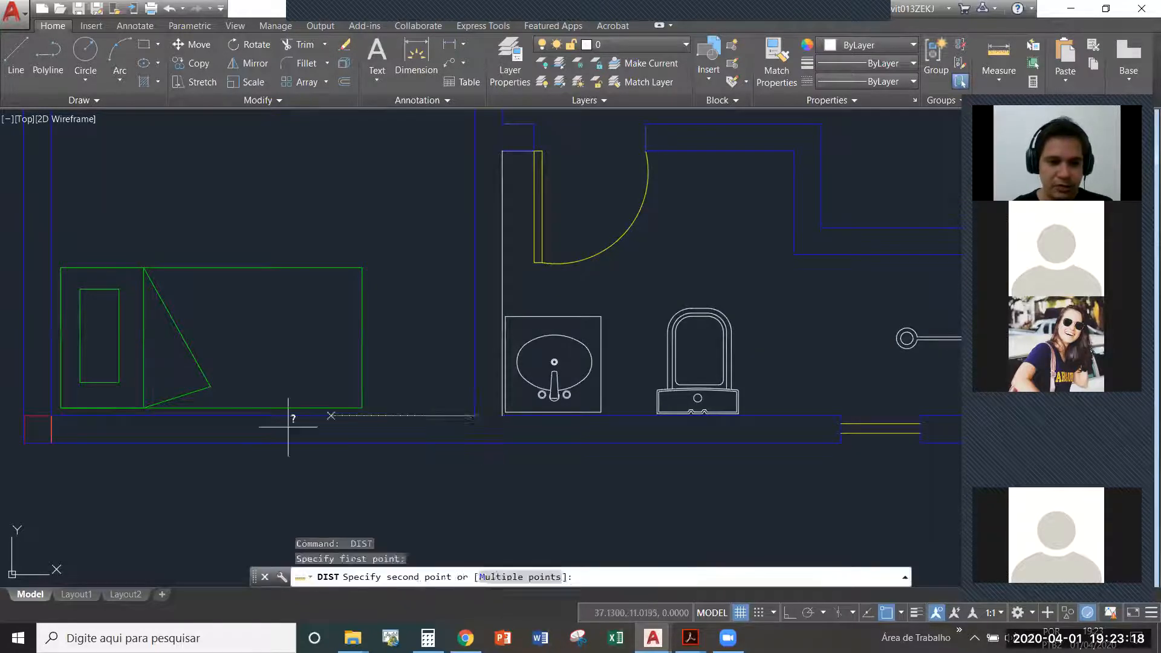
click(52, 416)
key(Escape)
- Switch to the template drawing and examine its layer list and the scale table of titles and section symbols
key(ctrl+Tab)
key(ctrl+Tab)
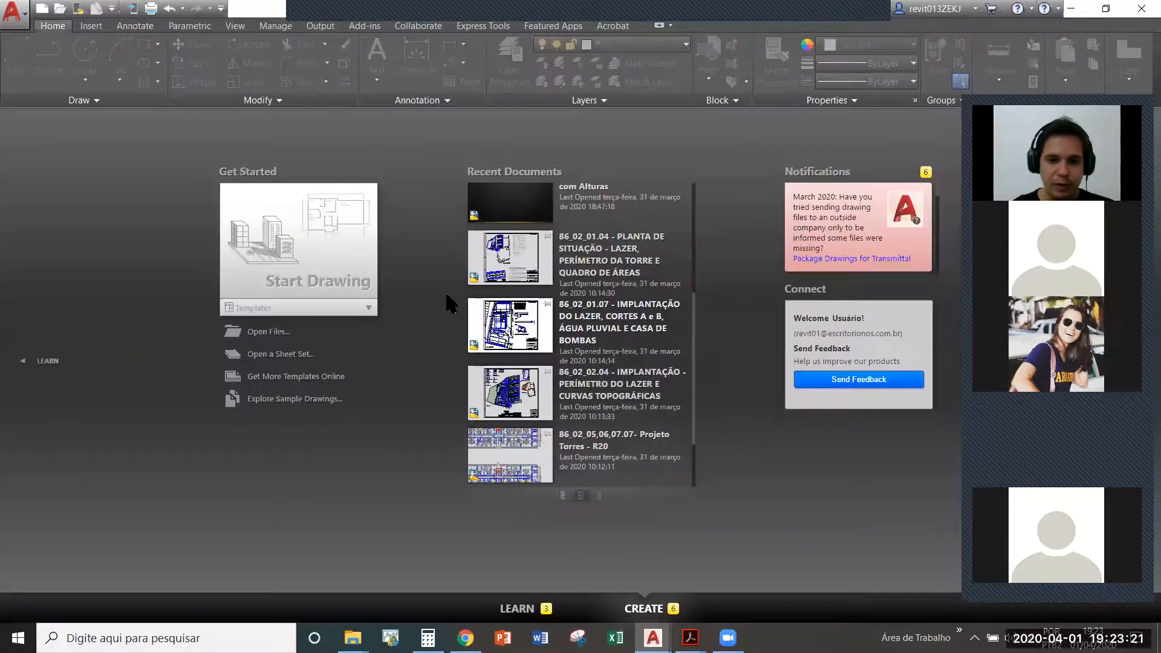
key(ctrl+Tab)
scroll(511, 354, down, 10)
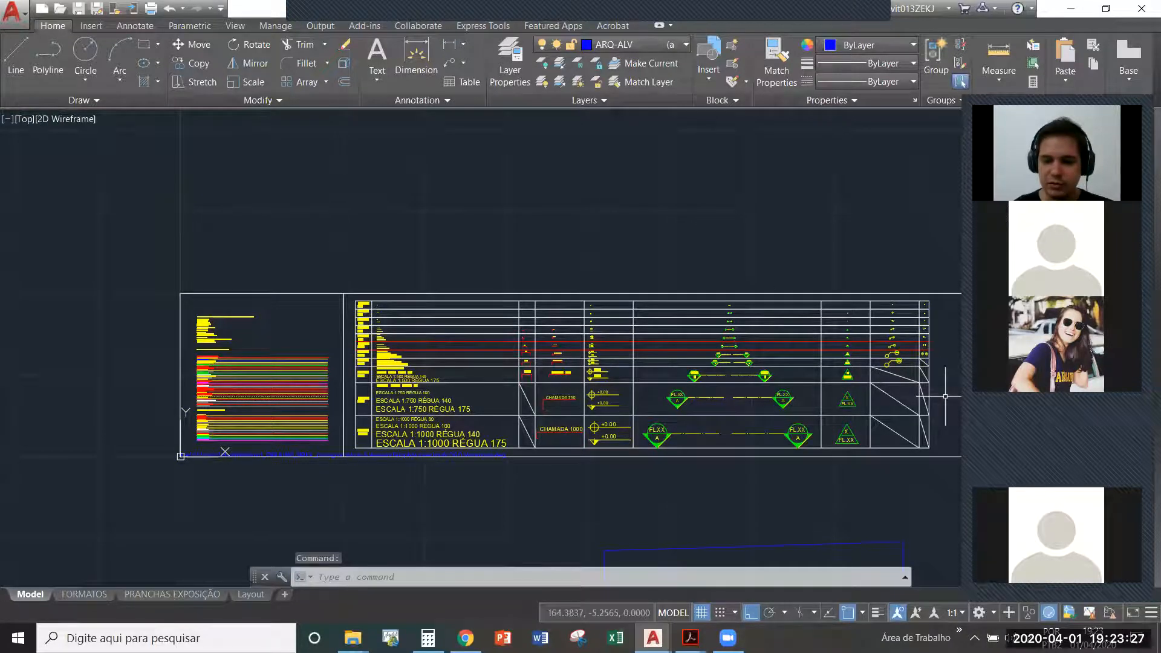
scroll(789, 433, up, 8)
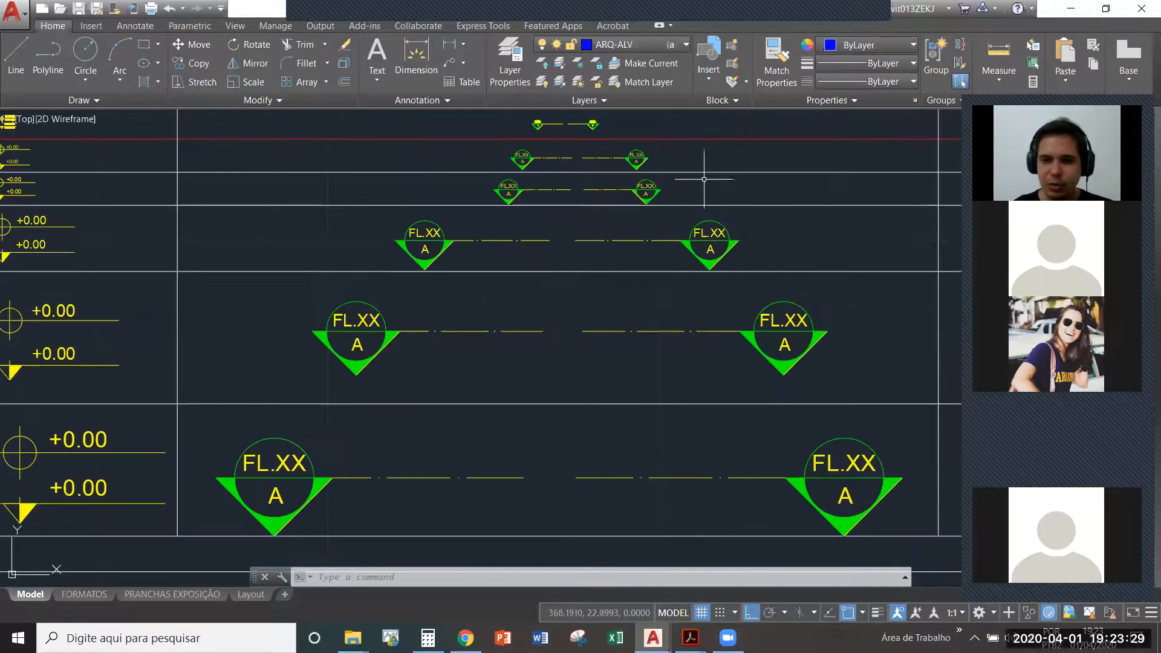
scroll(883, 362, down, 2)
mouse_move(242, 419)
middle_down()
mouse_move(639, 428)
mouse_move(946, 410)
middle_up()
scroll(35, 239, up, 4)
scroll(266, 318, down, 4)
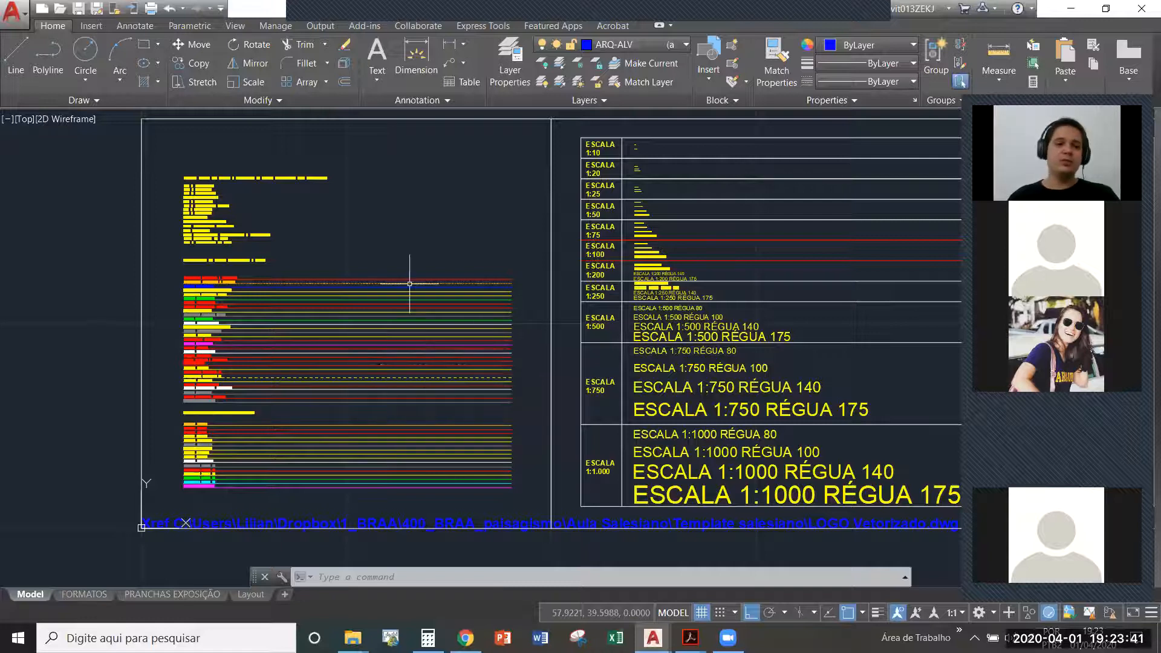
scroll(176, 163, up, 4)
scroll(143, 208, down, 4)
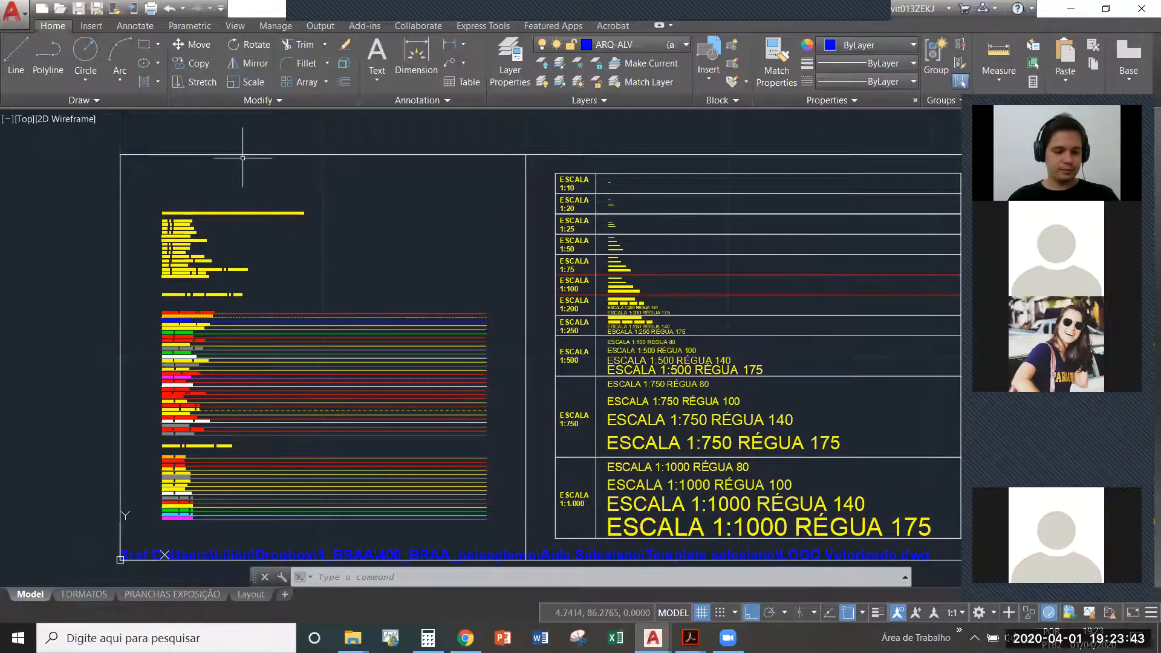
- Switch to the PLANO DE AULA AUTOCAD PDF, check the AULA 05 command list at MIRROR, and return to the floor plan drawing
key(ctrl+Tab)
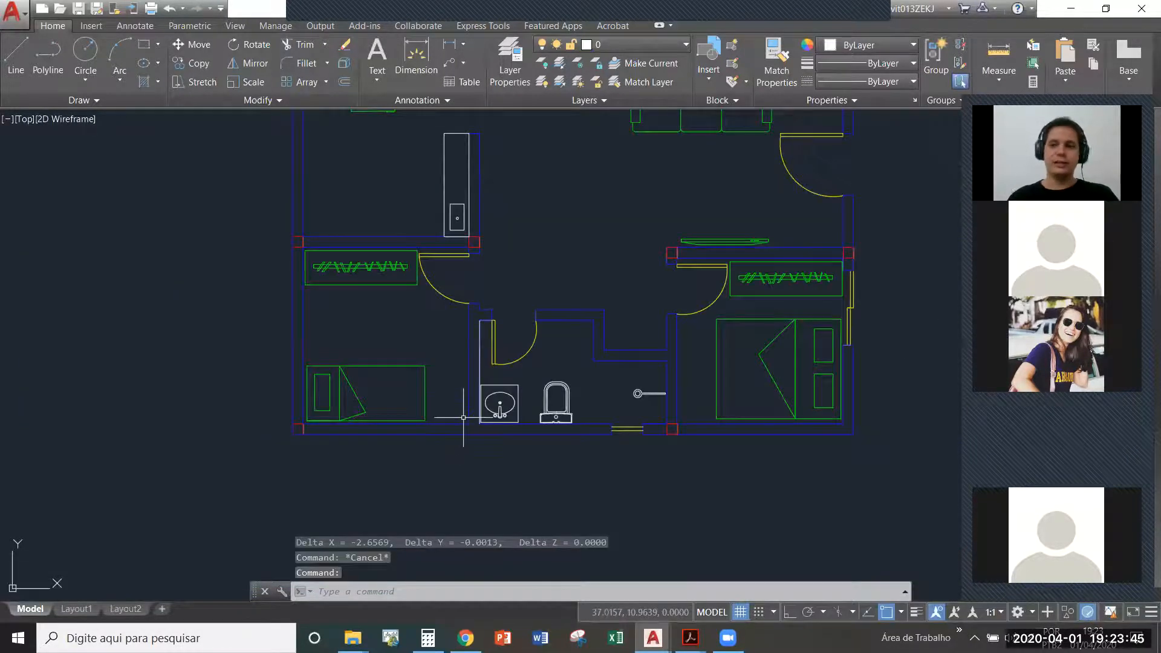
scroll(463, 417, down, 6)
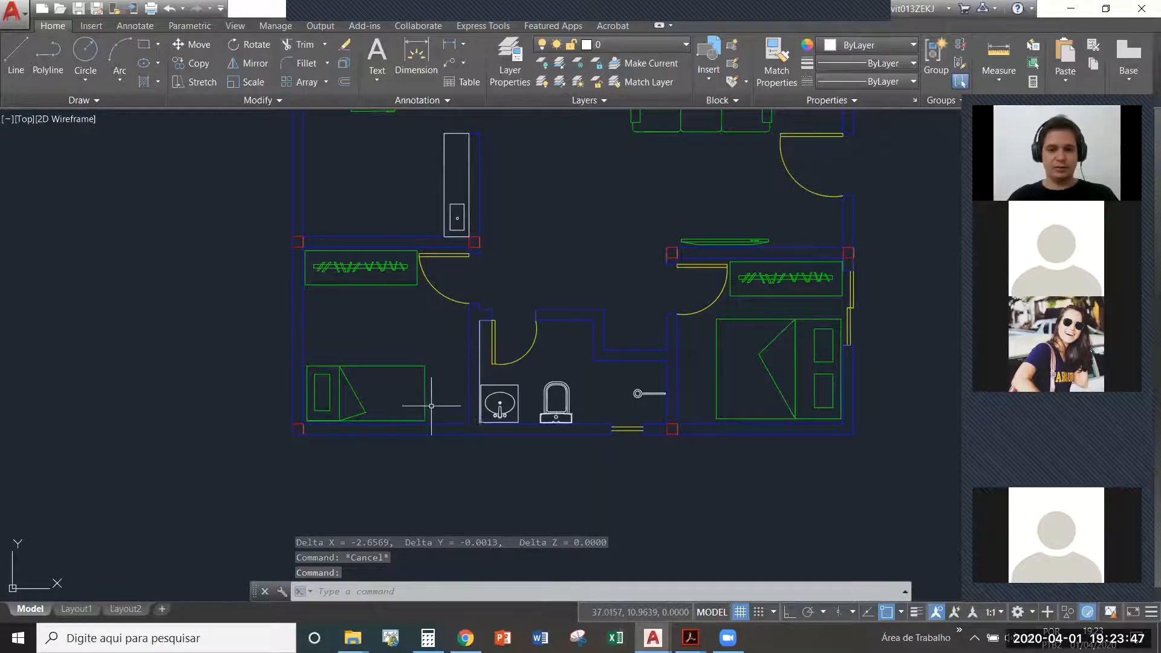
middle_drag(659, 488, 742, 469)
mouse_move(691, 638)
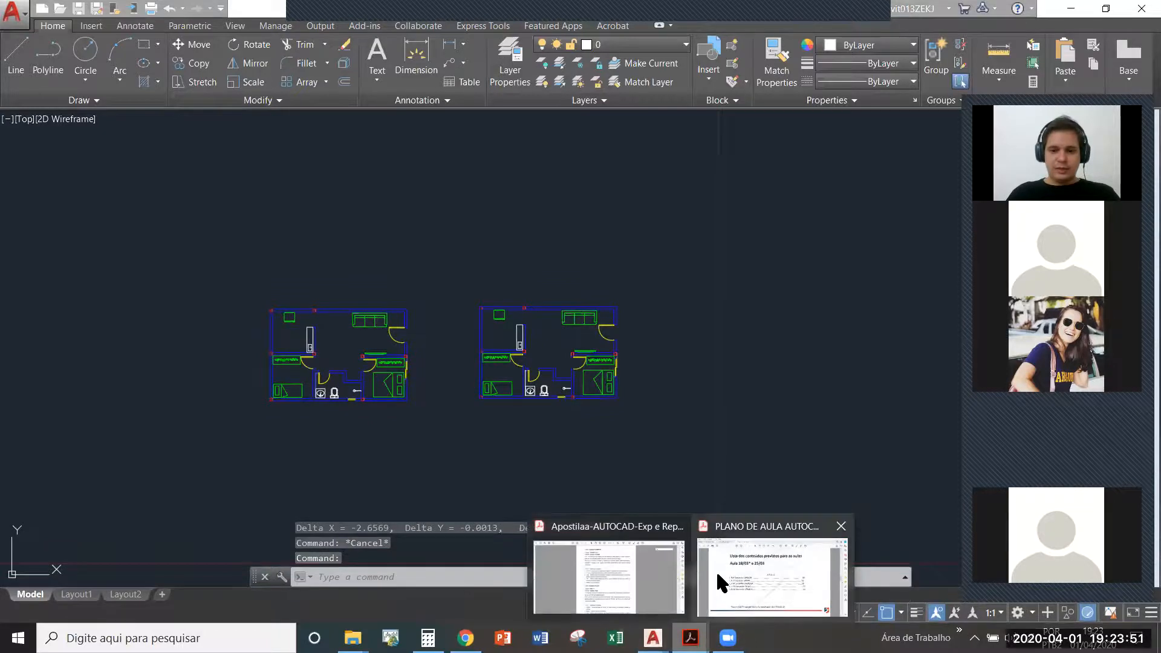
click(717, 574)
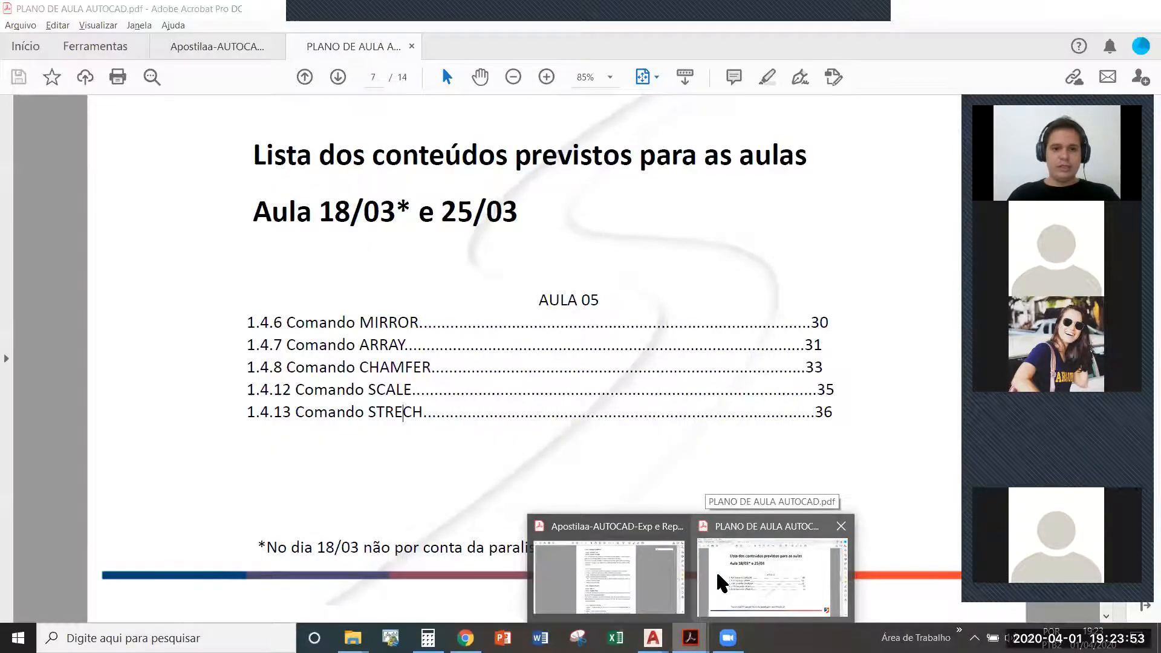
double_click(384, 322)
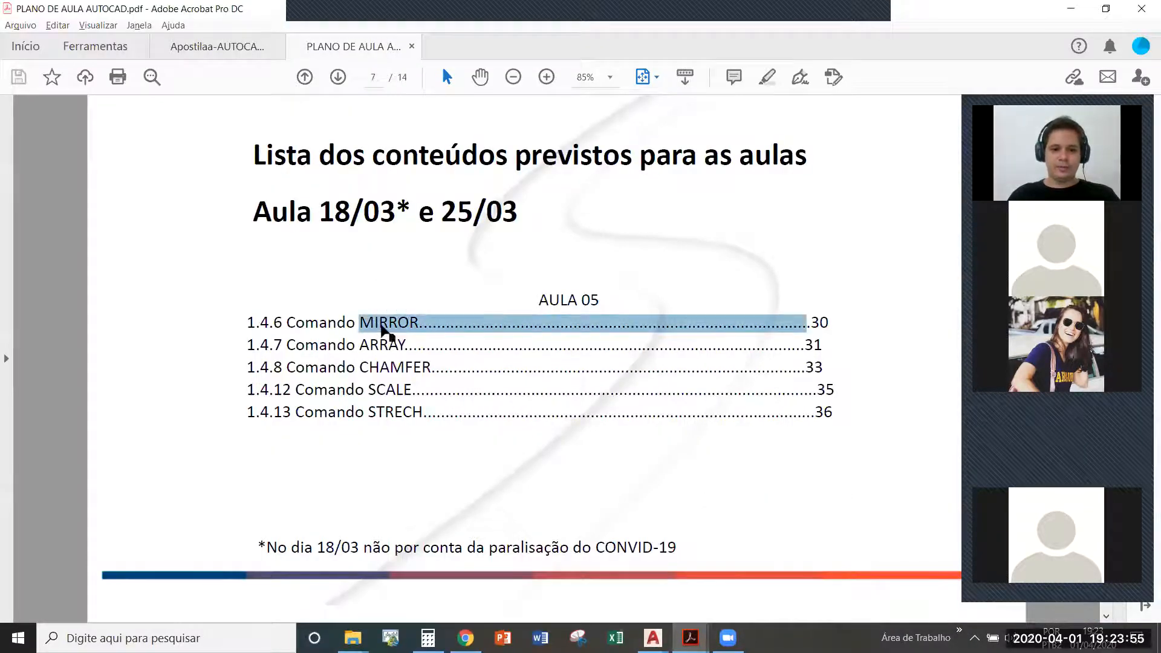
click(532, 467)
key(alt+Tab)
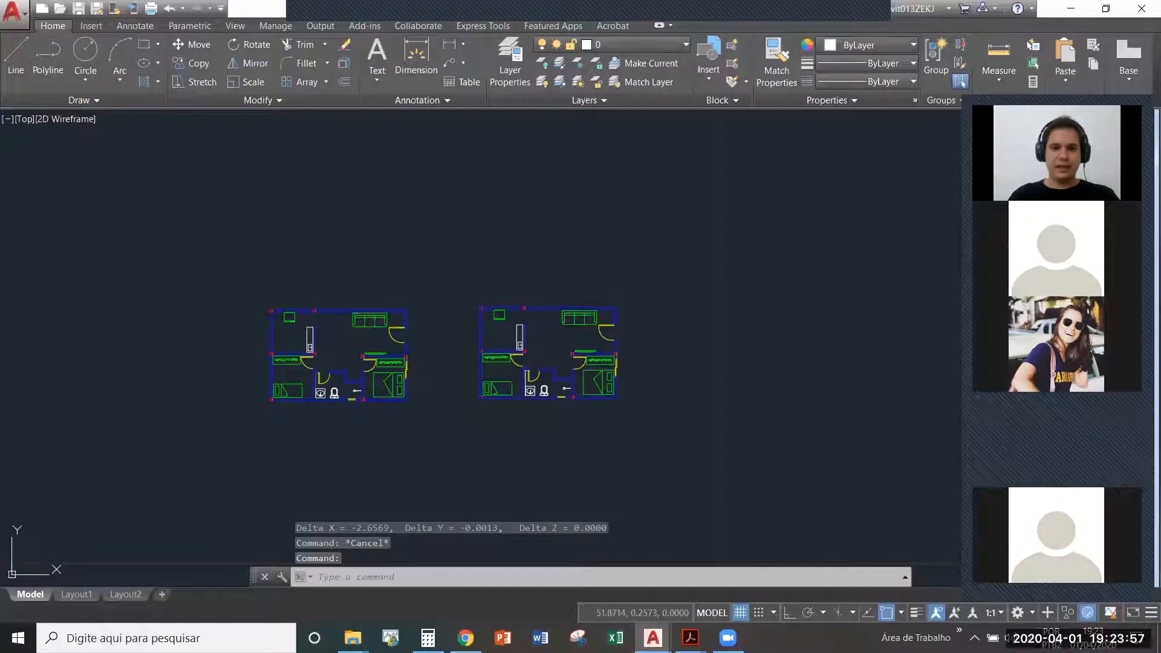
scroll(543, 307, up, 4)
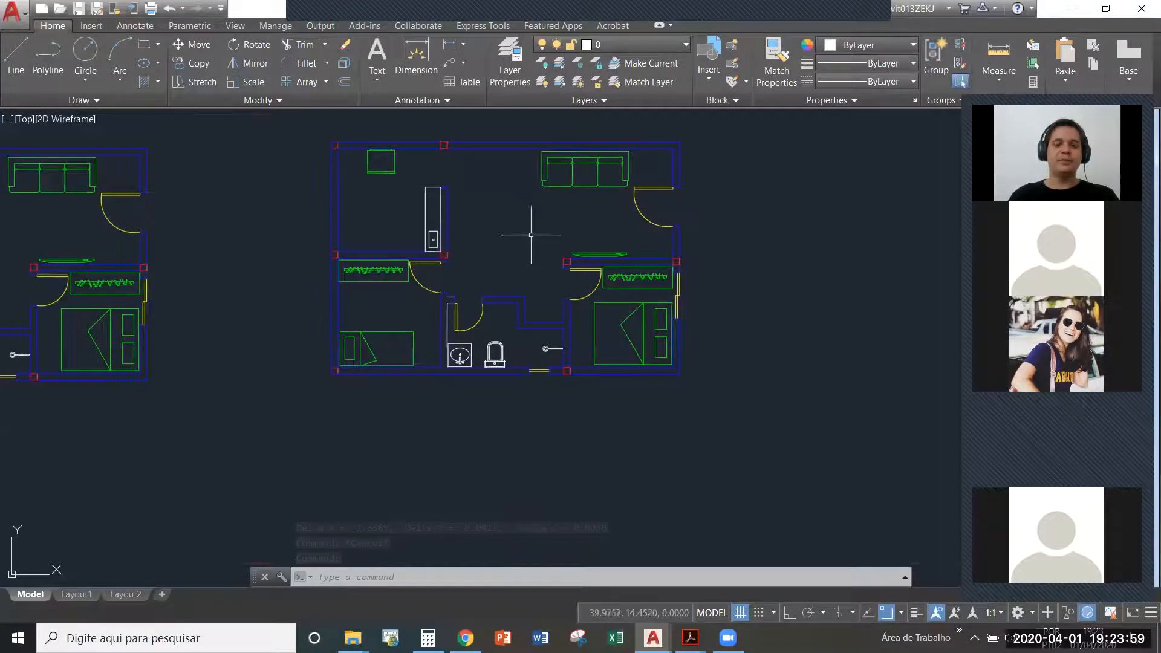
scroll(526, 234, down, 3)
scroll(527, 221, up, 1)
scroll(527, 222, up, 2)
mouse_move(536, 215)
middle_down()
mouse_move(428, 292)
mouse_move(448, 319)
mouse_move(465, 300)
middle_up()
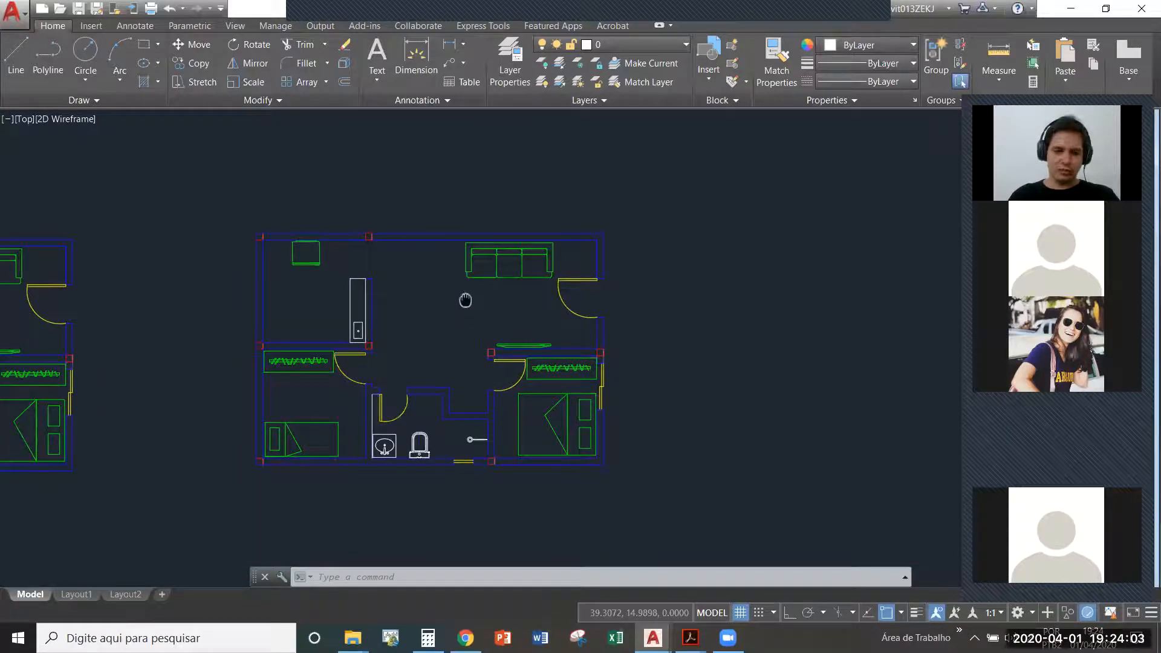
scroll(398, 433, up, 4)
click(422, 396)
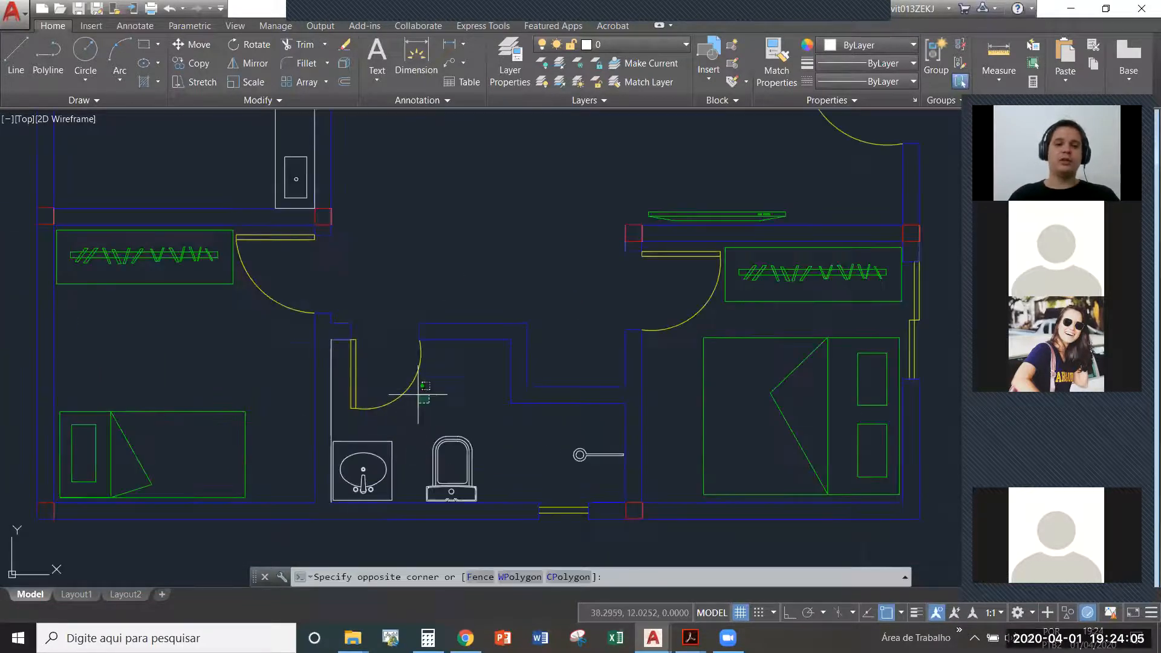
click(383, 366)
scroll(392, 381, up, 4)
click(498, 430)
click(283, 336)
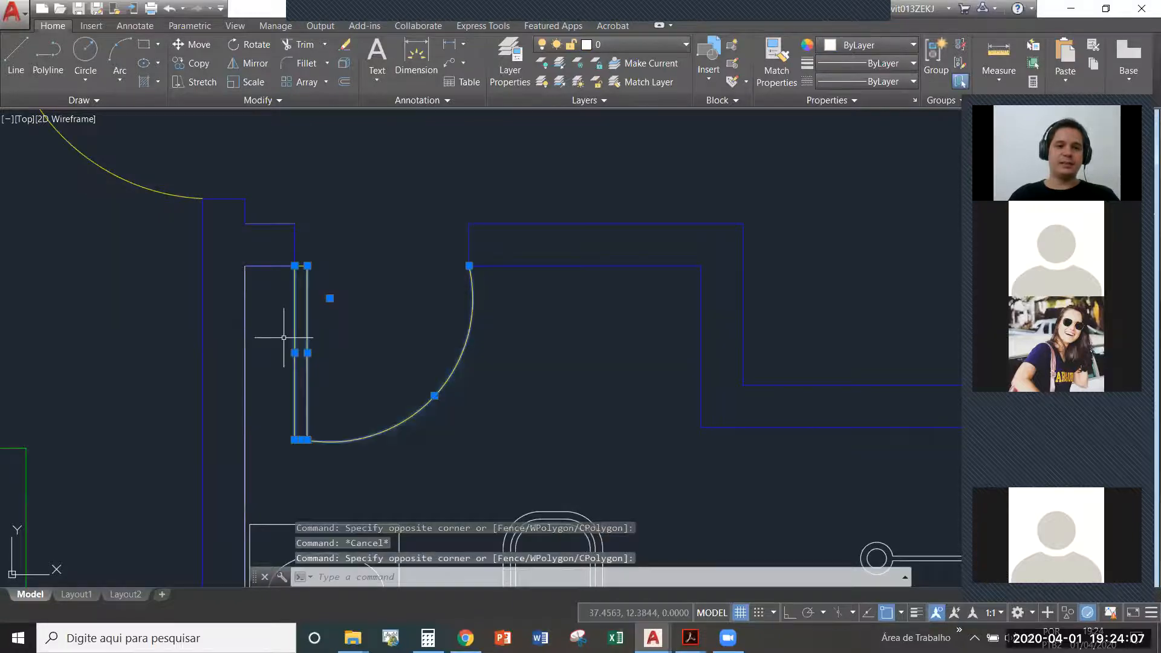
text(block)
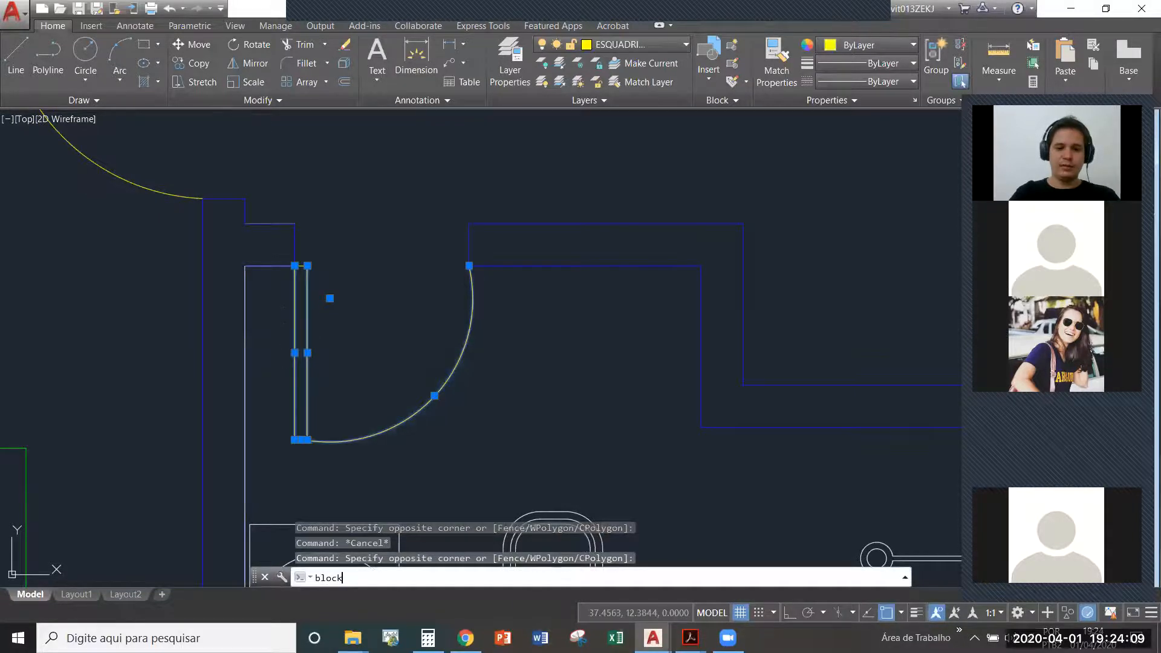
key(Return)
text(porta)
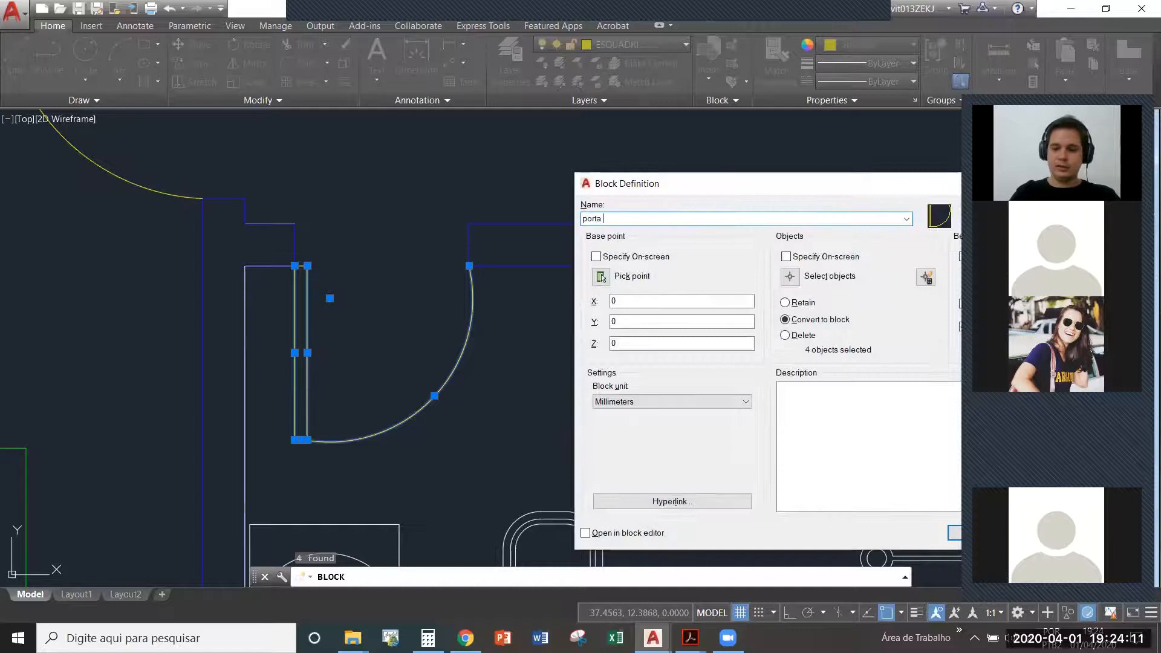
key(Escape)
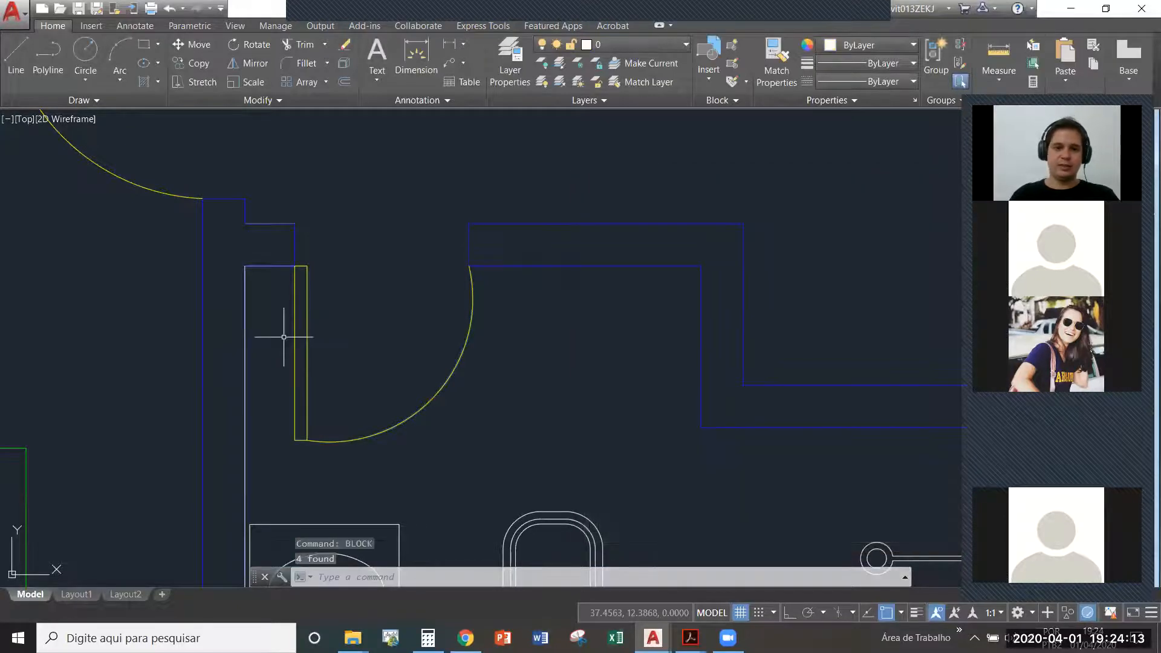
key(Escape)
- Measure the width of the bathroom door opening between its two wall ends
text(di)
key(Return)
click(295, 237)
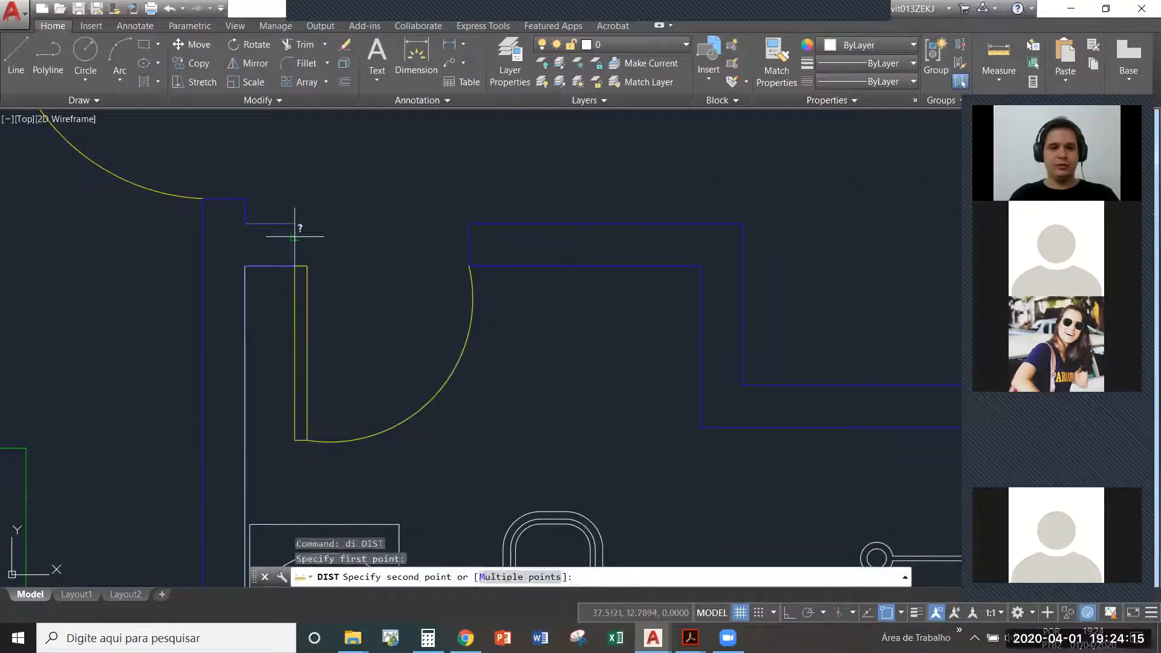
click(468, 236)
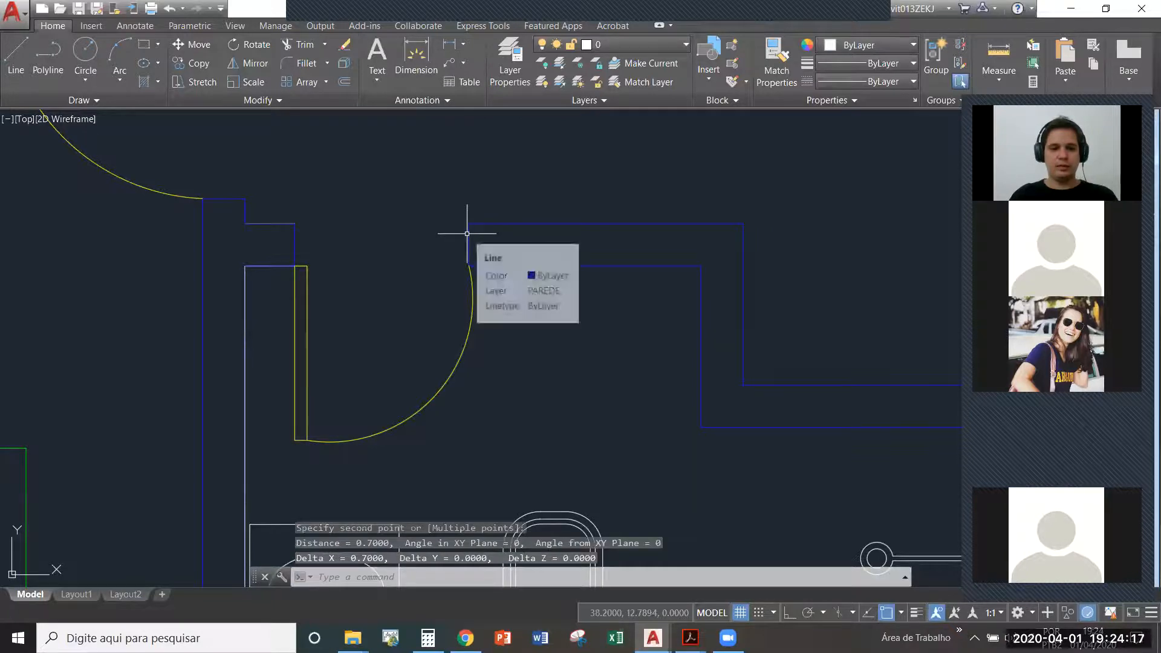
- Undo the last operations around the bathroom door
key(ctrl+z)
click(490, 316)
click(440, 308)
key(ctrl+z)
key(ctrl+z)
- Define the bathroom door's leaf and swing arc as a block named 70
click(603, 268)
click(567, 283)
click(572, 288)
click(537, 230)
click(519, 146)
click(571, 279)
text(bl)
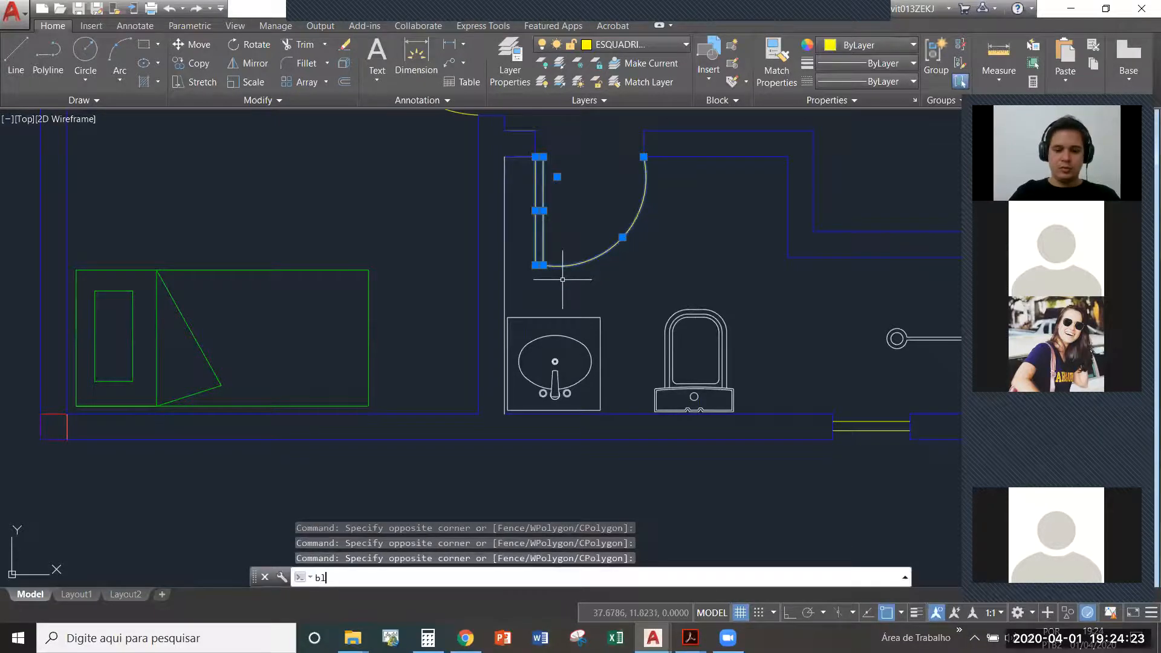
text(ock)
key(Return)
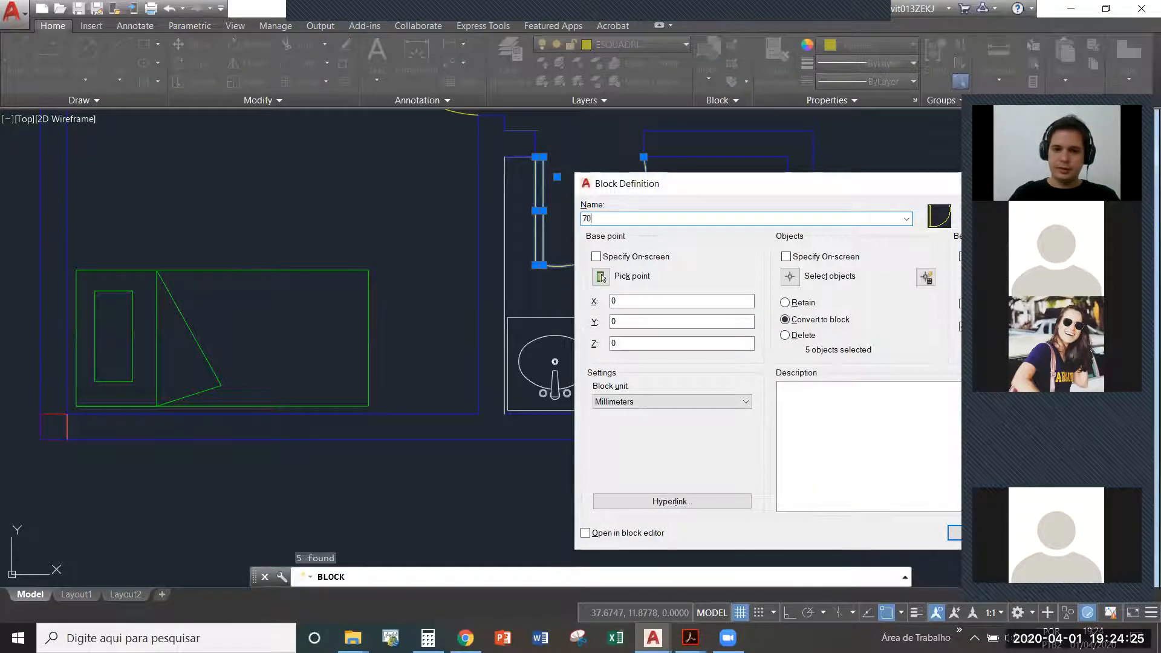
key(Escape)
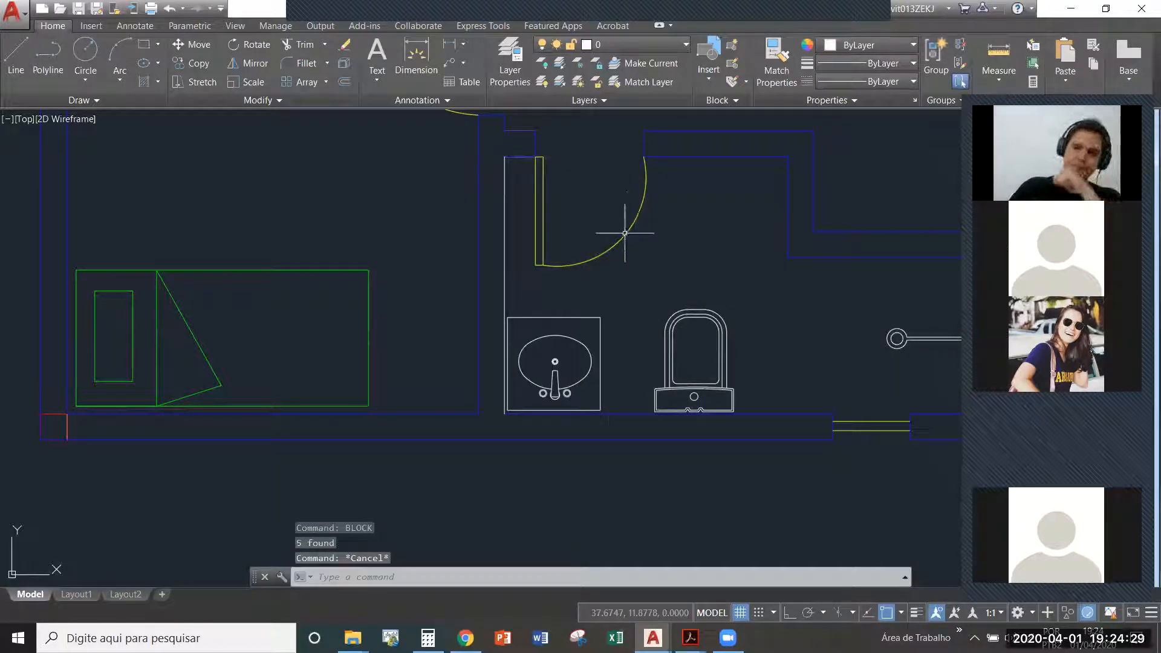
middle_drag(706, 228, 624, 274)
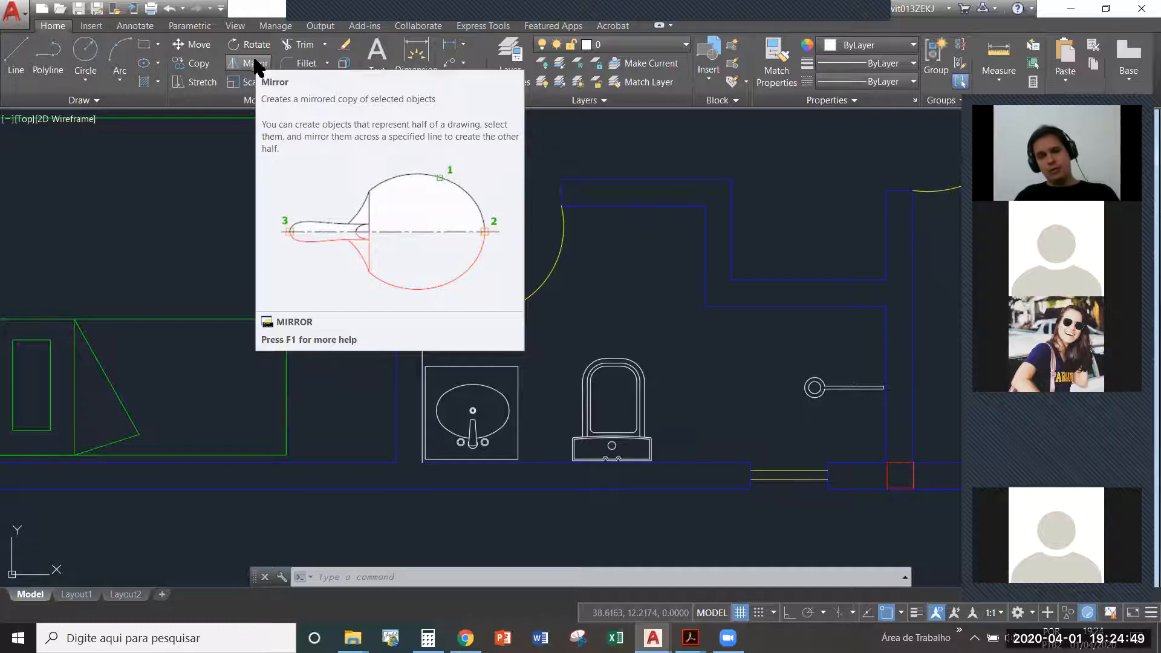
key(Escape)
key(Escape)
key(Escape)
middle_drag(535, 232, 512, 269)
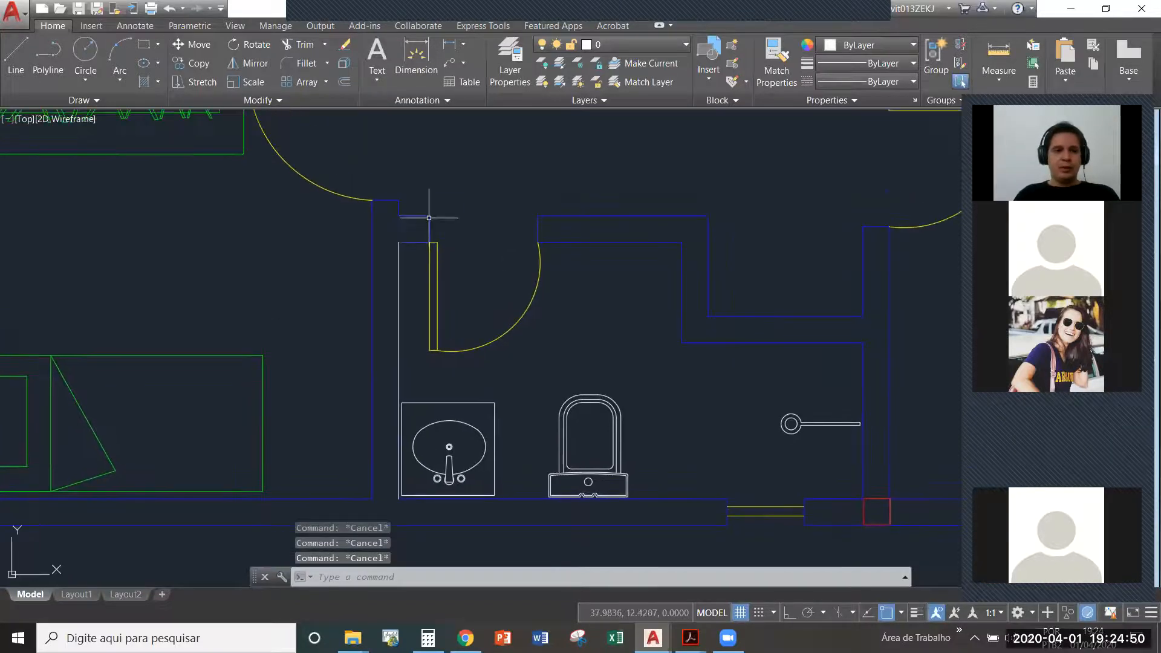
click(248, 64)
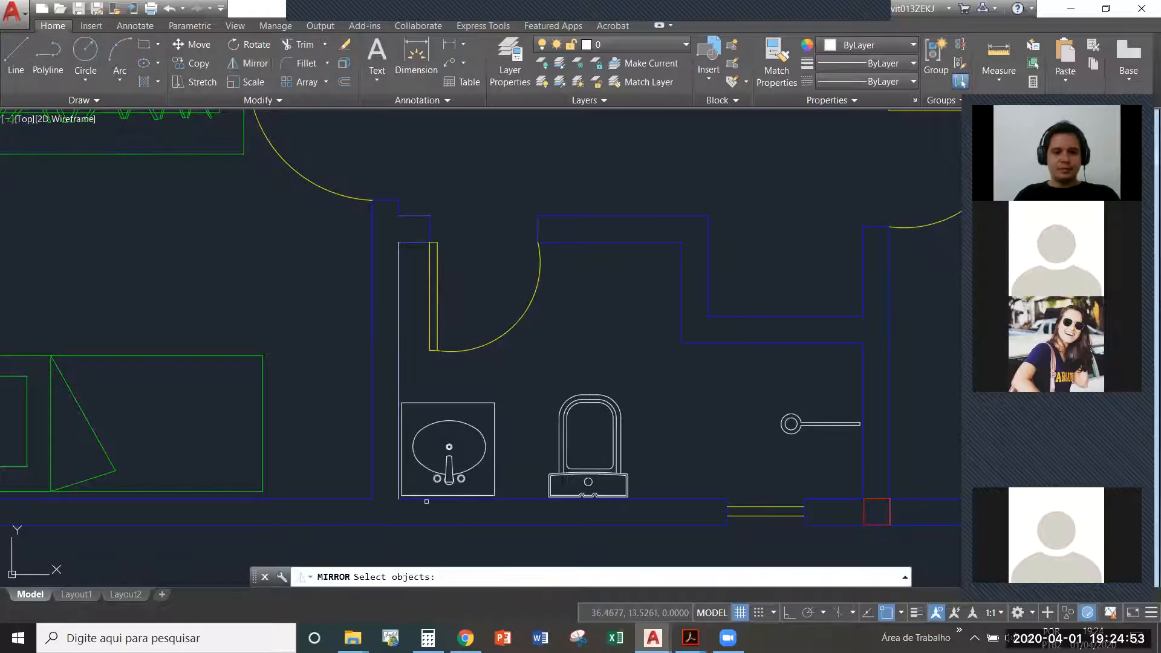
click(479, 346)
key(Return)
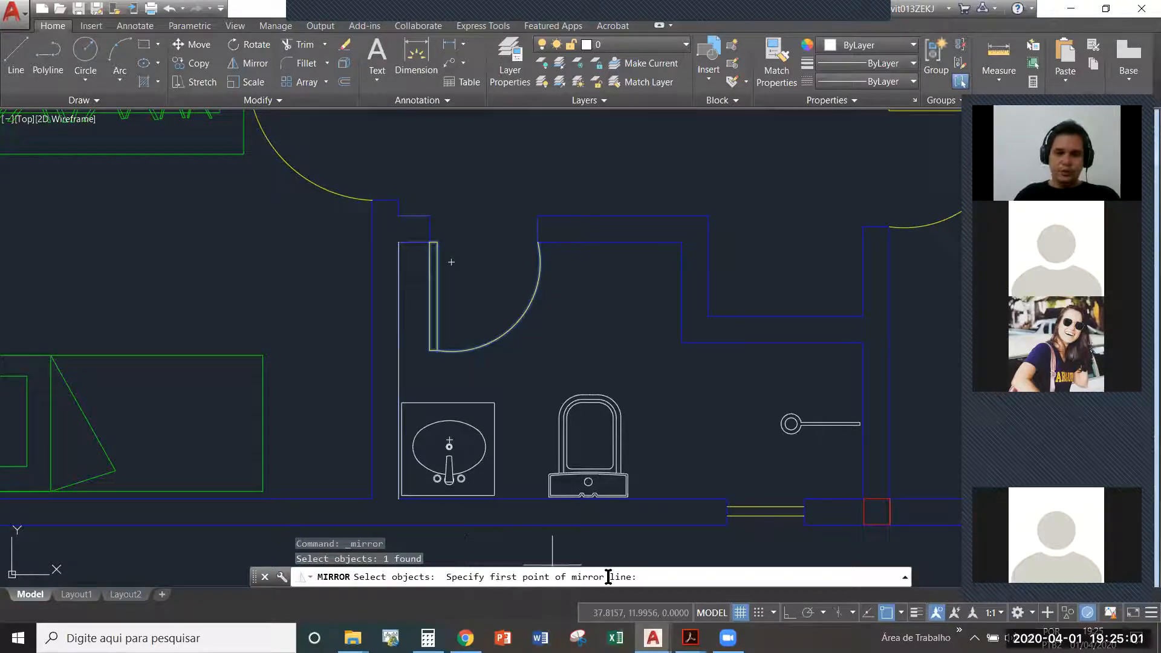
scroll(464, 237, up, 2)
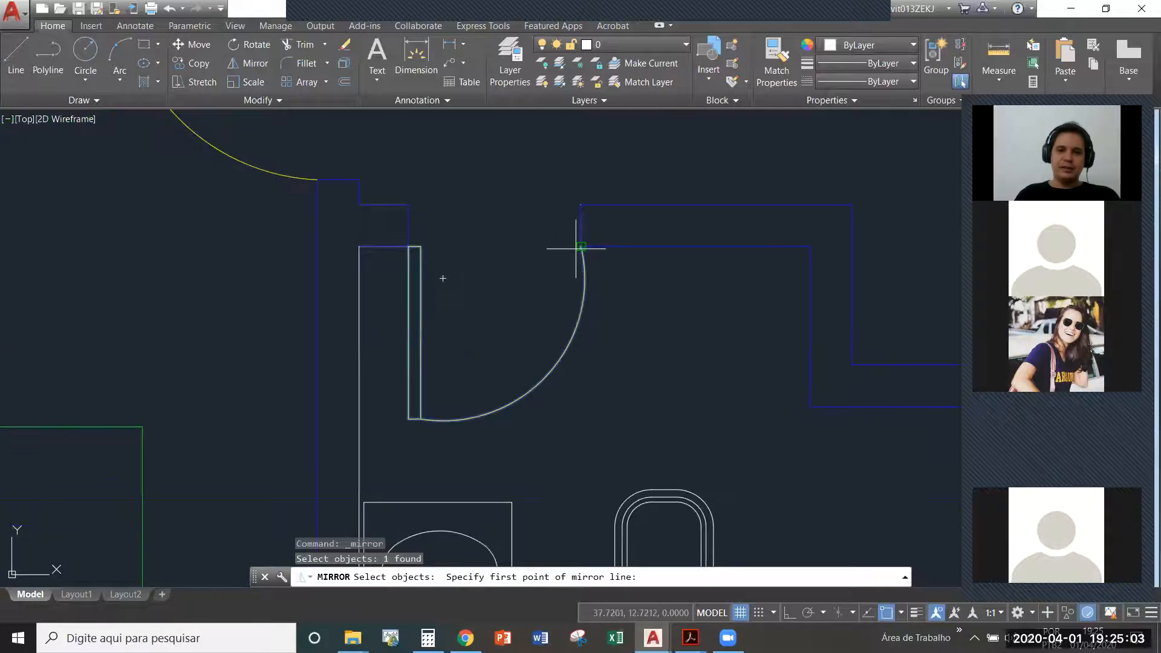
click(577, 247)
scroll(563, 254, down, 2)
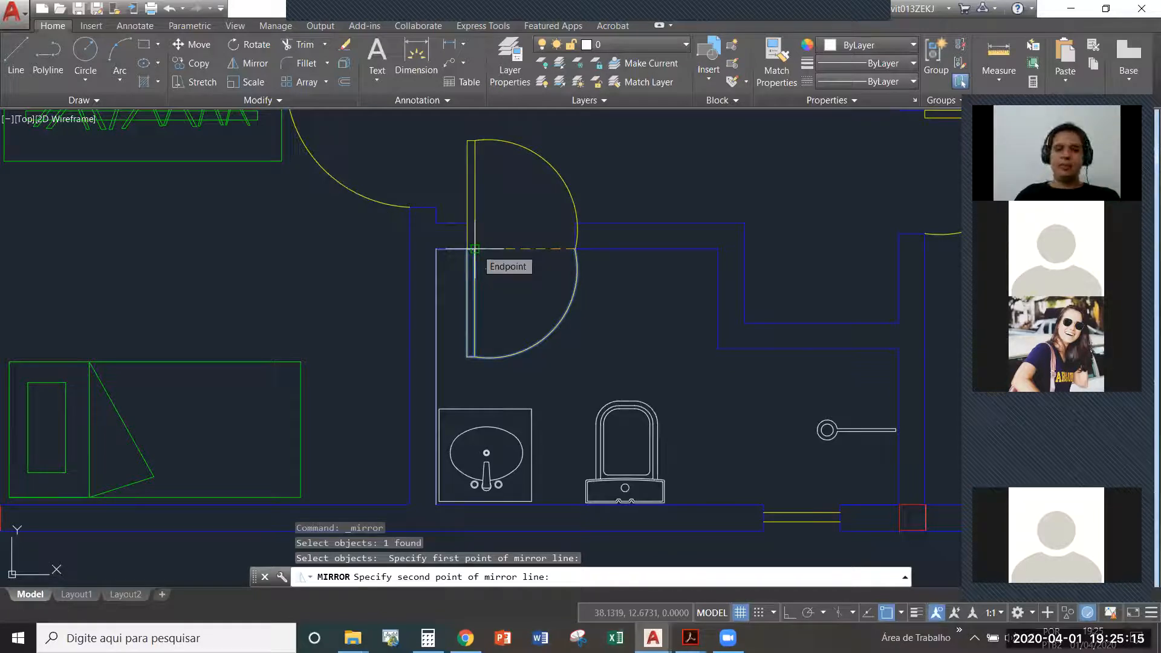
click(474, 248)
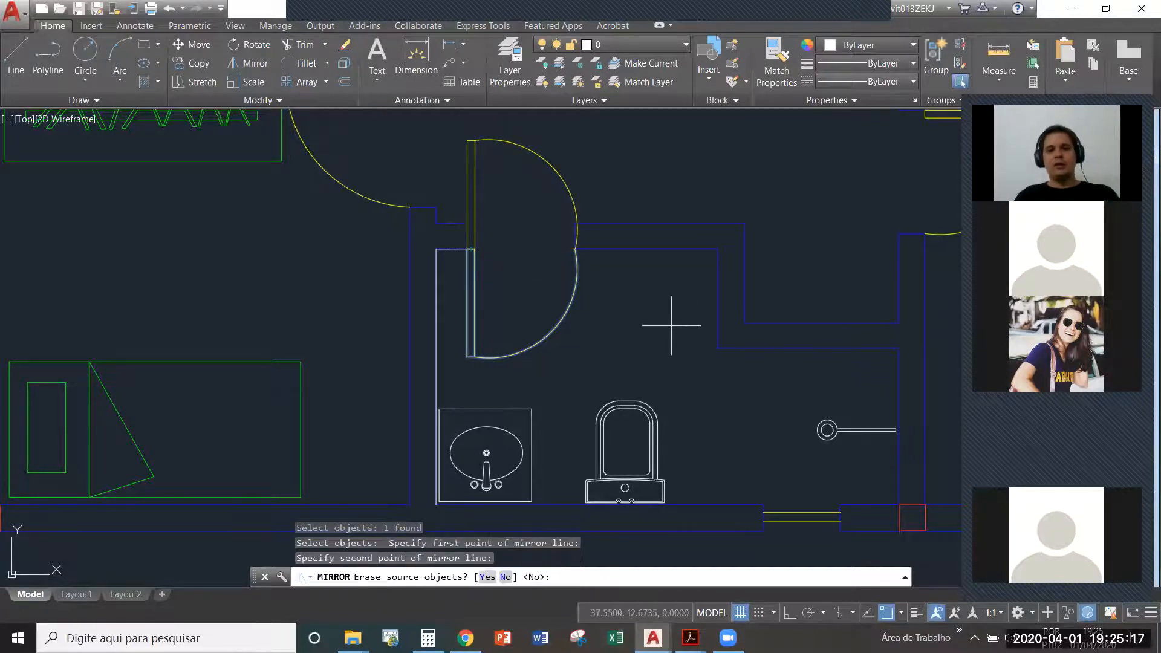
scroll(514, 163, up, 2)
key(Escape)
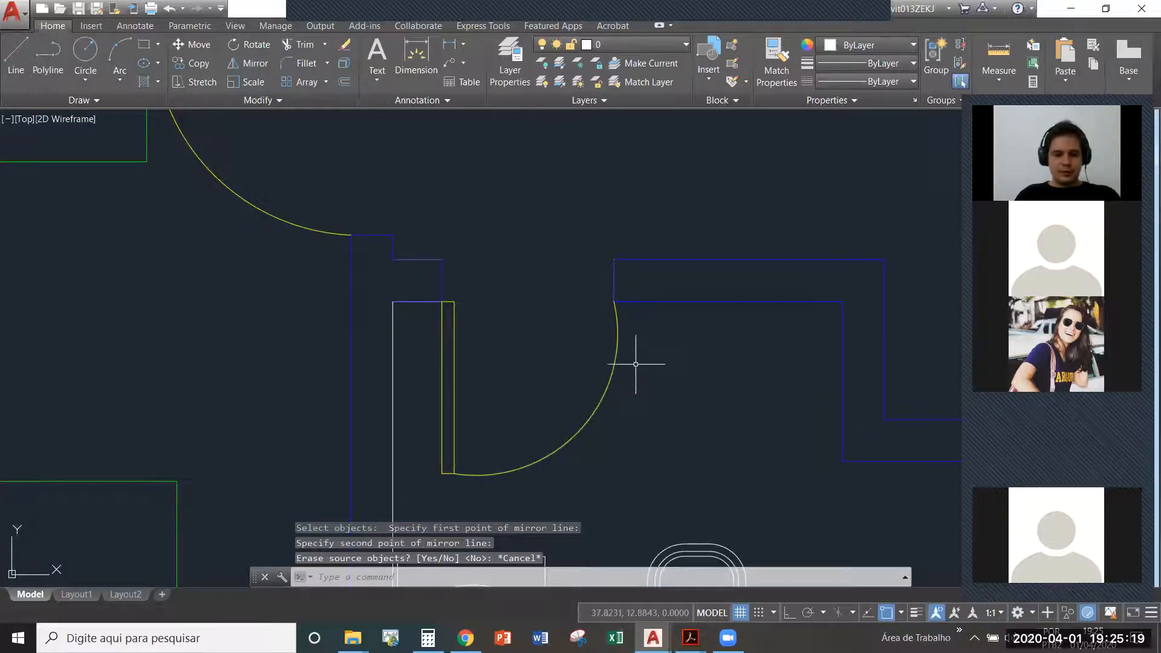
- Mirror the bathroom door block across the line joining the lower corners of its opening, keeping the source door
click(248, 63)
click(703, 414)
click(546, 377)
key(Return)
click(613, 301)
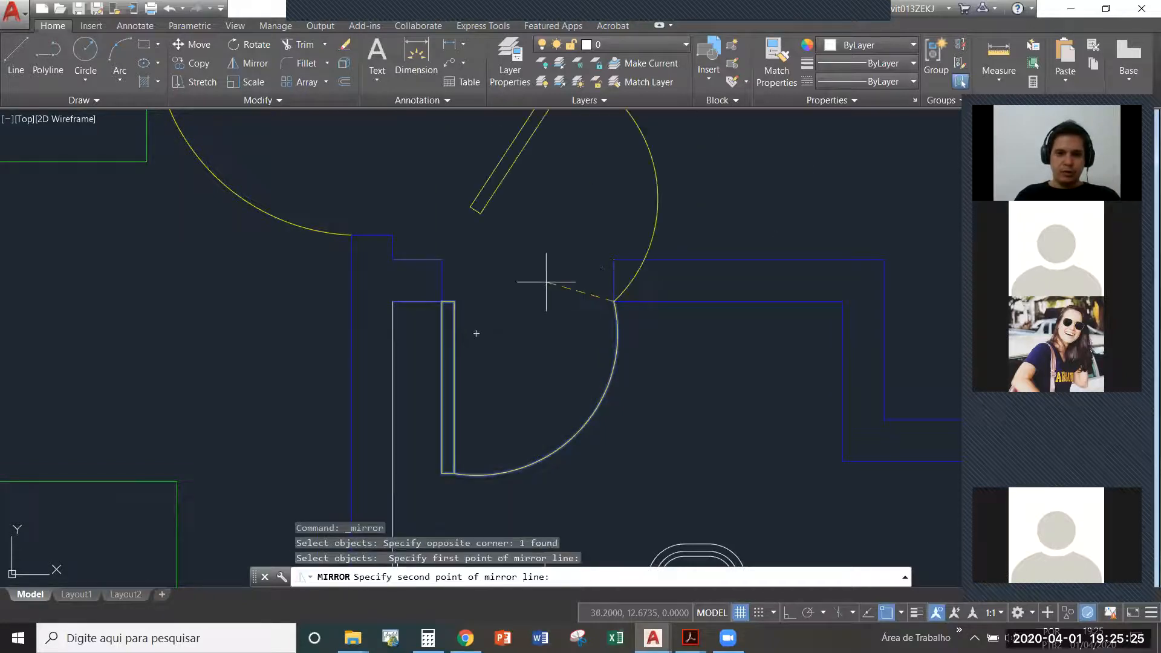
click(439, 301)
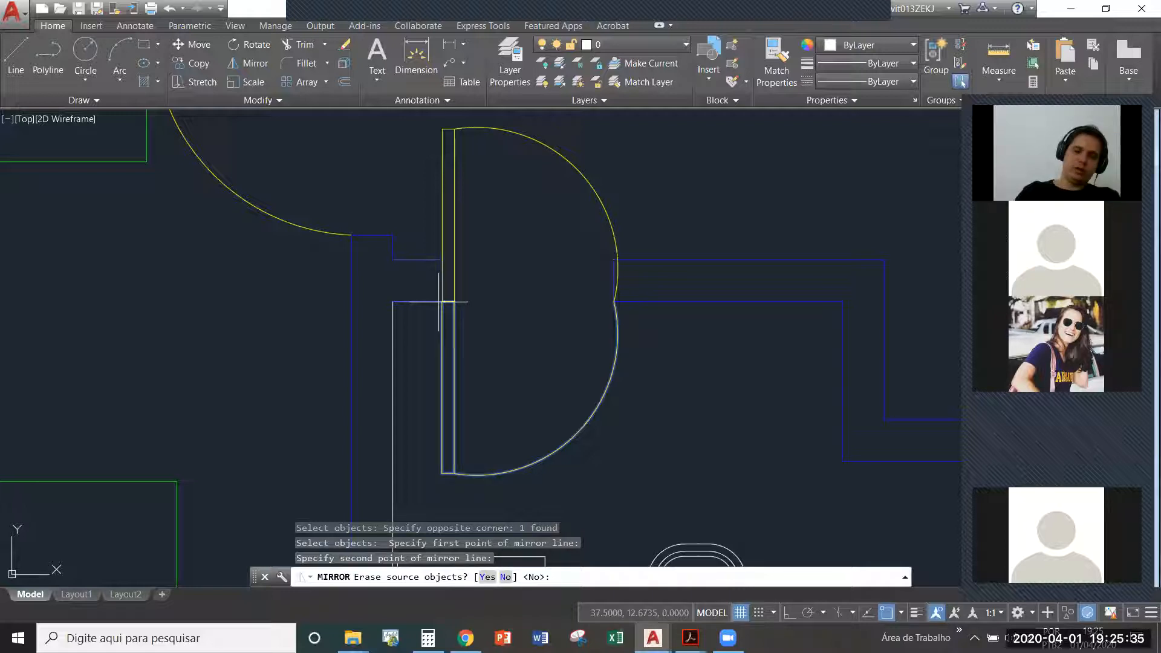
key(Return)
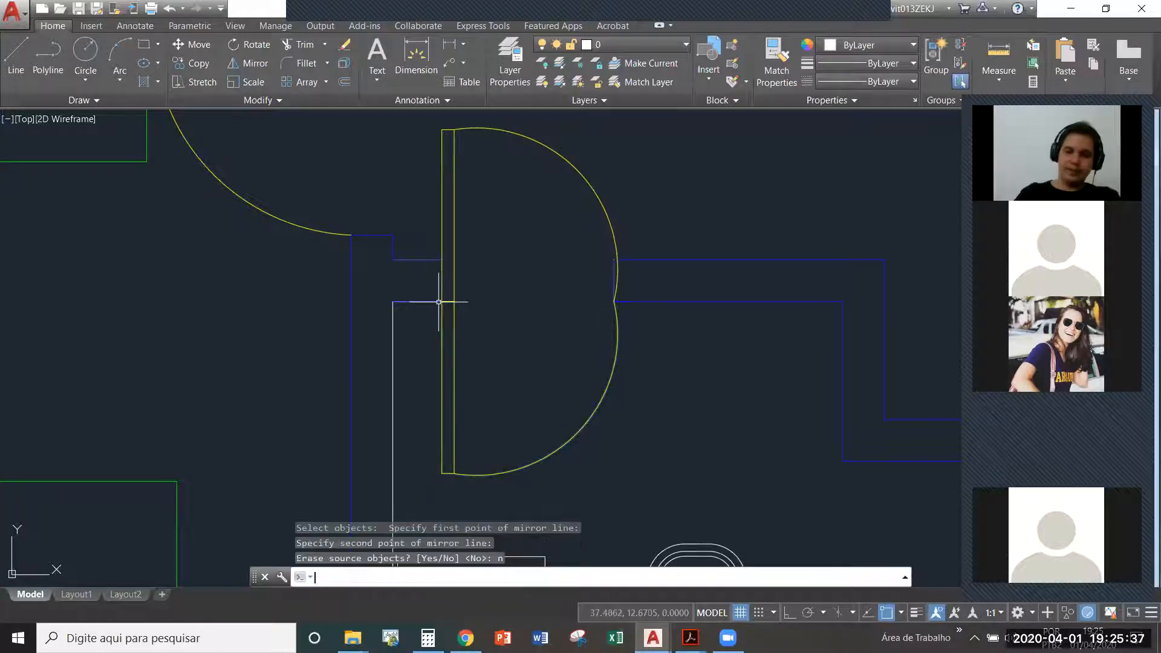
- Move the upper mirrored door block from the lower corner to the upper corner of the opening's left wall end
click(587, 172)
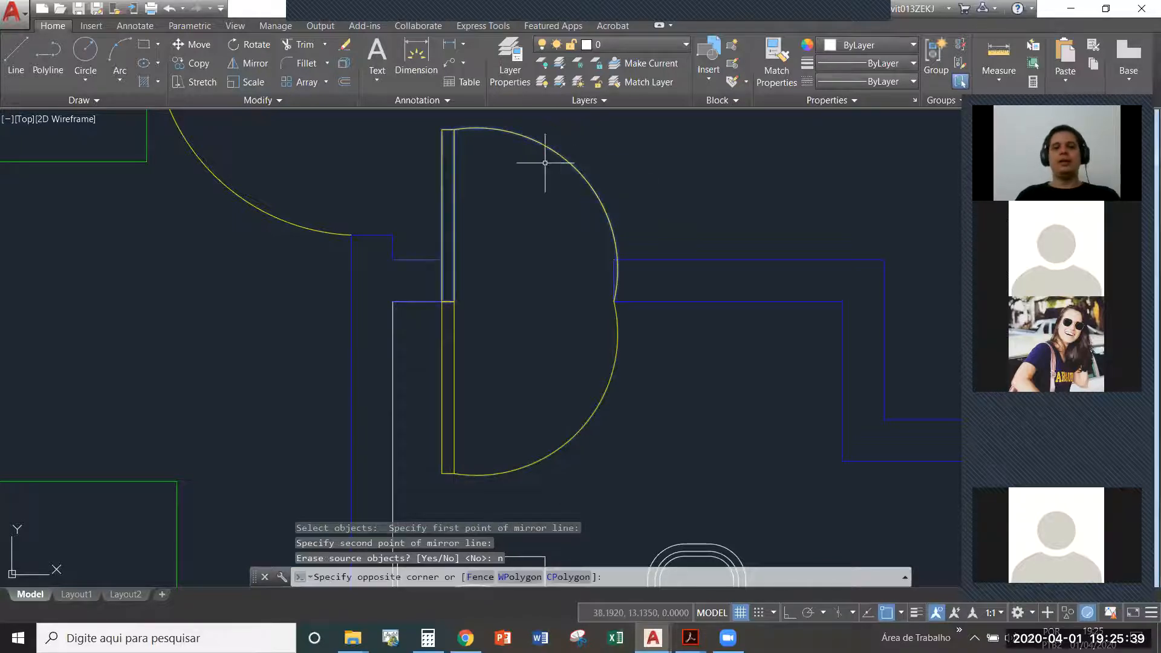
click(544, 162)
scroll(552, 297, down, 2)
scroll(591, 278, up, 4)
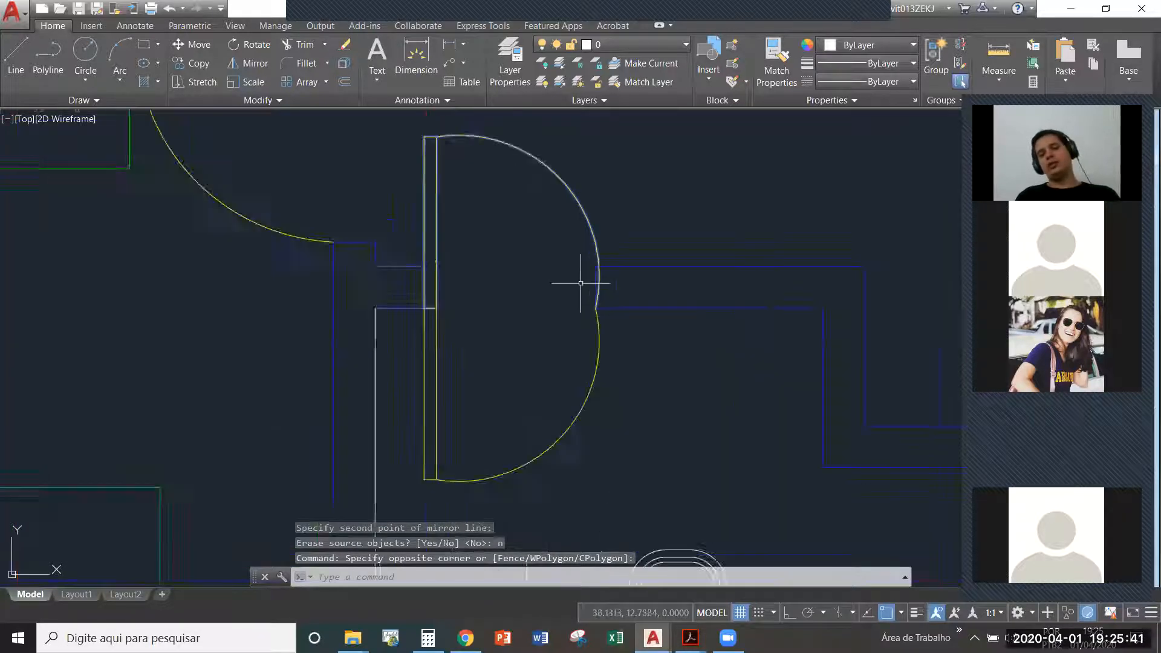
scroll(502, 288, down, 2)
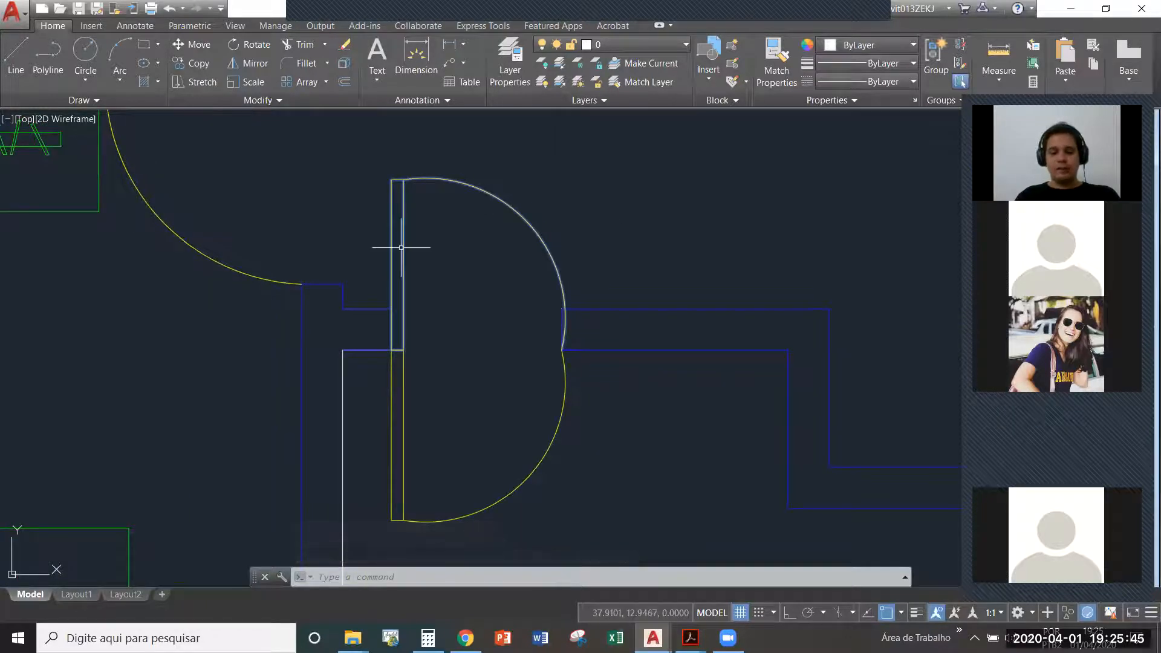
text(M)
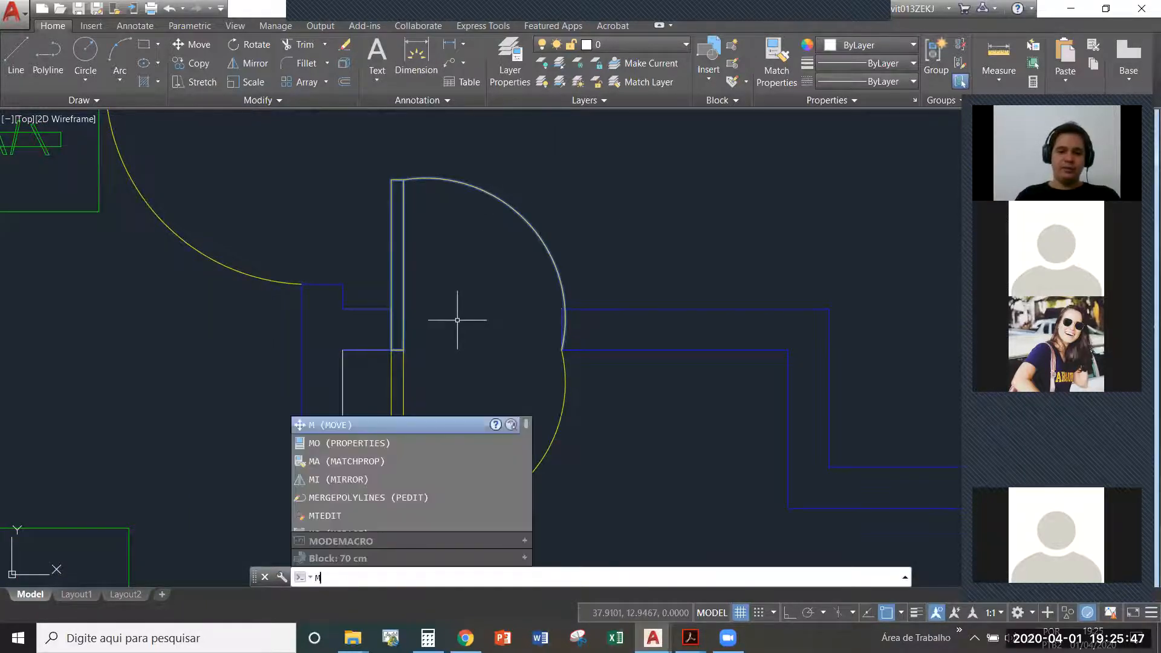
key(Return)
click(392, 349)
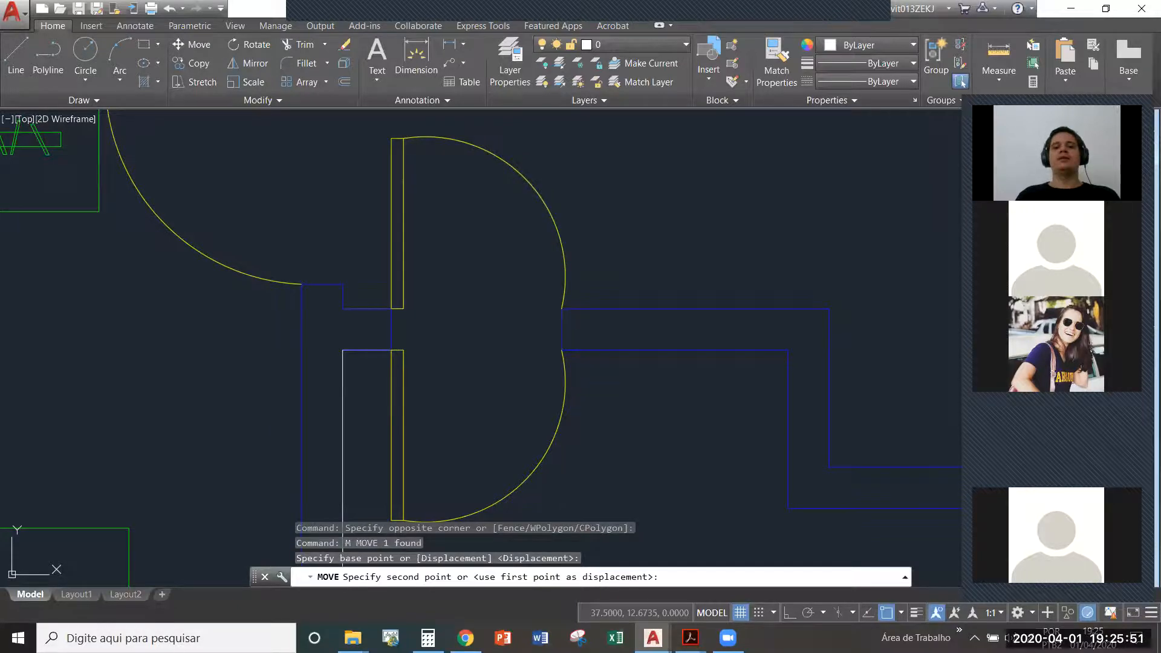
click(391, 350)
- Open the lower door's 70 cm block for in-place reference editing, with all nested objects selected automatically
scroll(495, 336, down, 2)
click(547, 405)
click(533, 403)
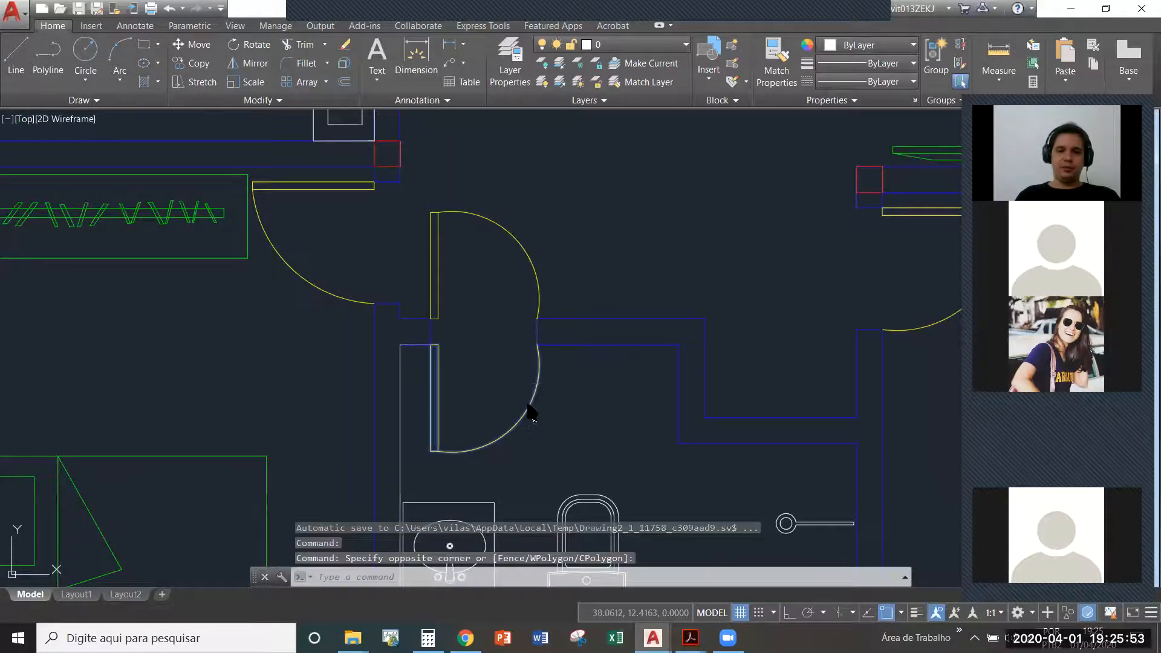
right_click(528, 405)
click(560, 78)
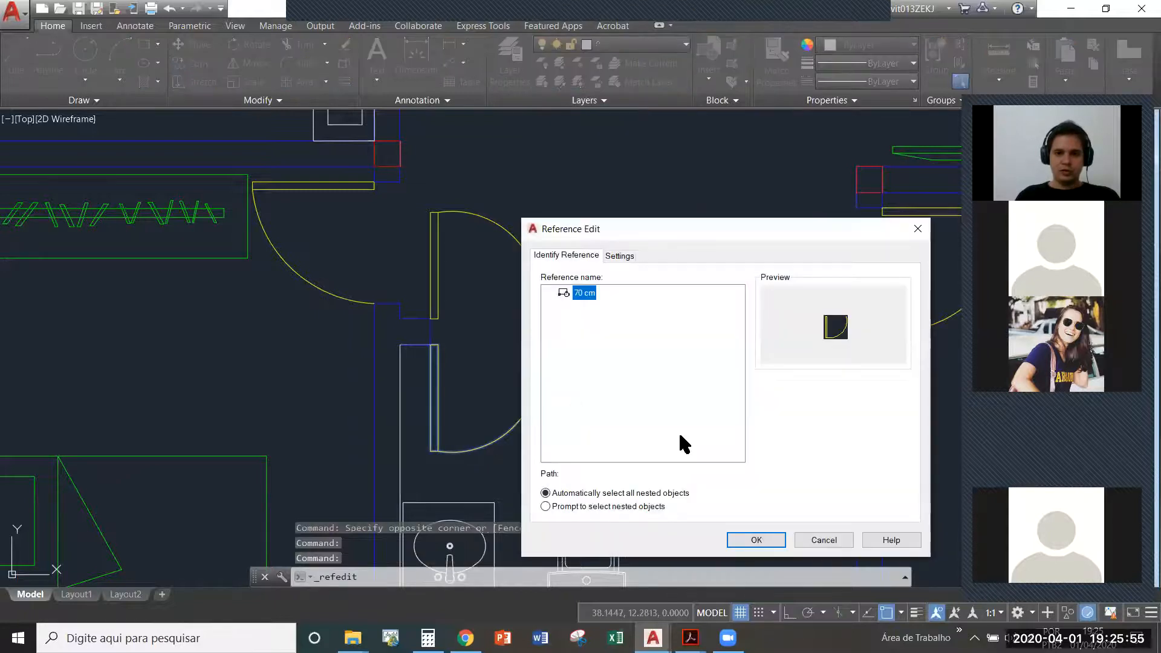
click(756, 540)
- Flatten the door's swing arc by stretching its midpoint inward and save the changes to the block
click(540, 414)
click(505, 392)
click(516, 424)
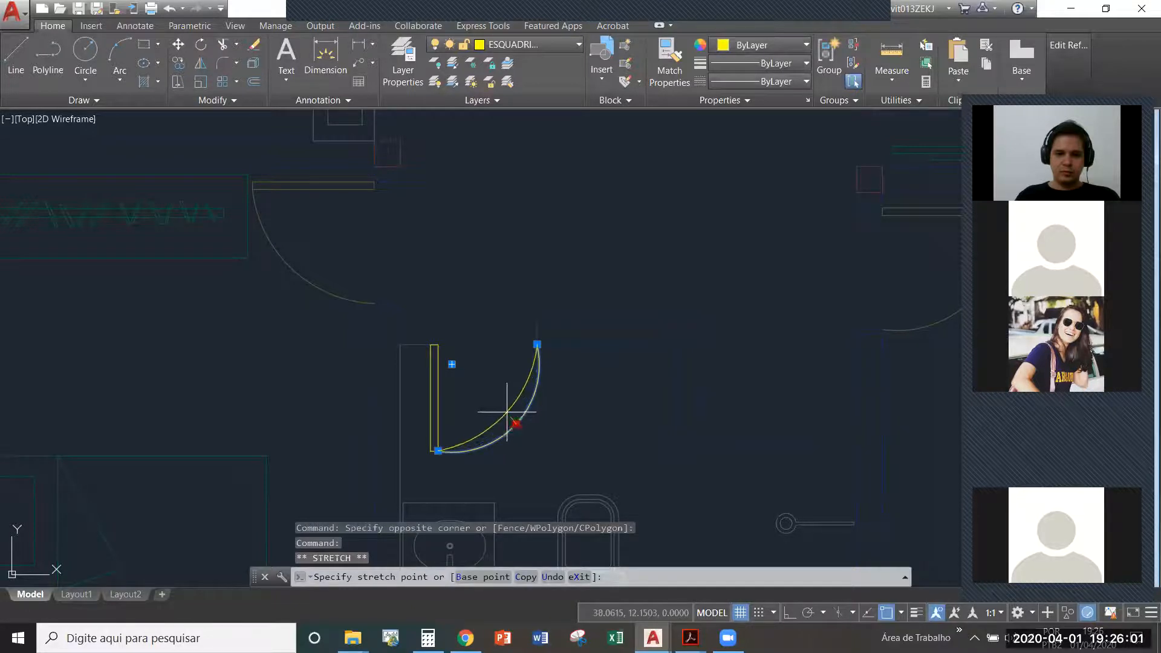
key(Escape)
key(Escape)
mouse_move(1066, 63)
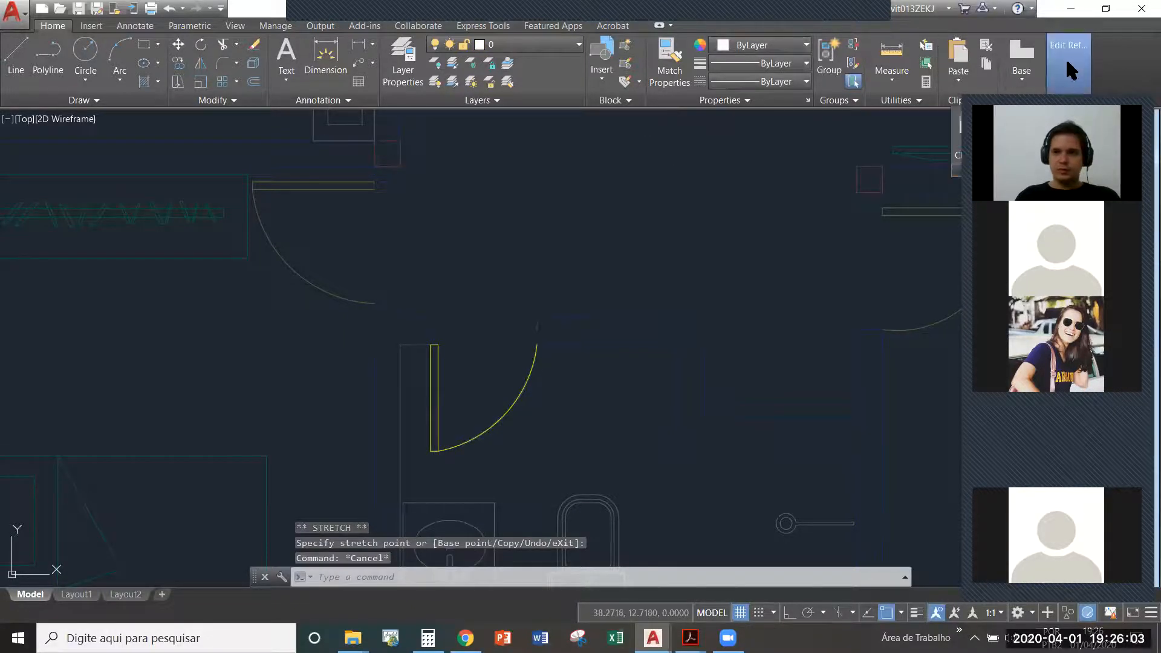
click(980, 134)
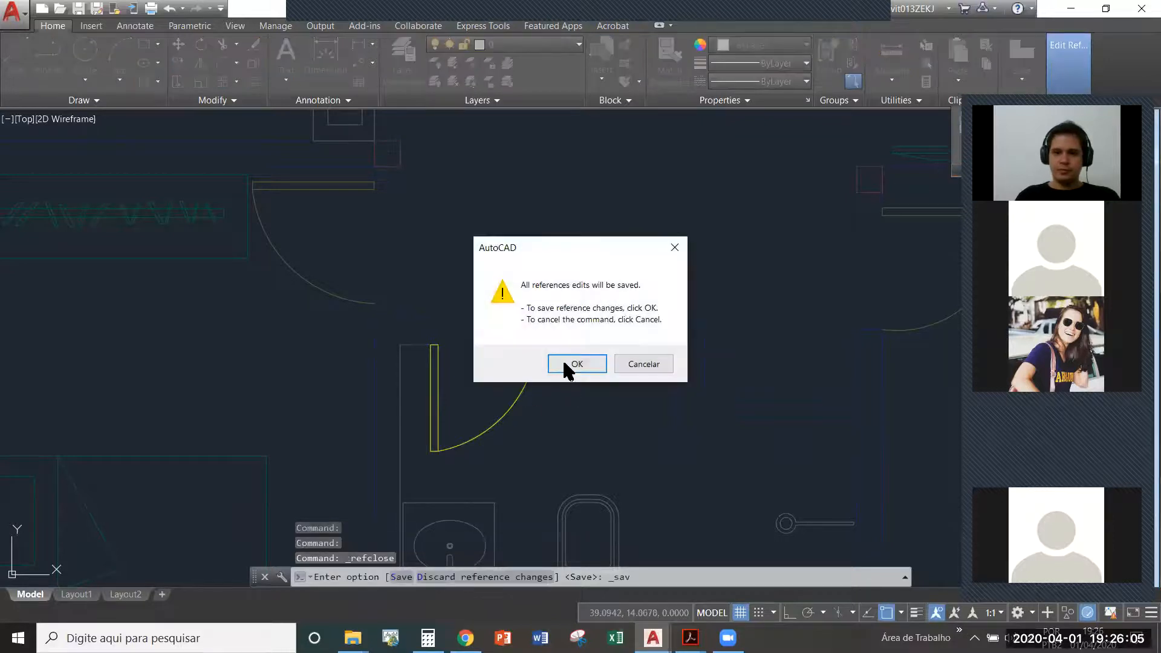
click(569, 364)
middle_drag(629, 382, 629, 376)
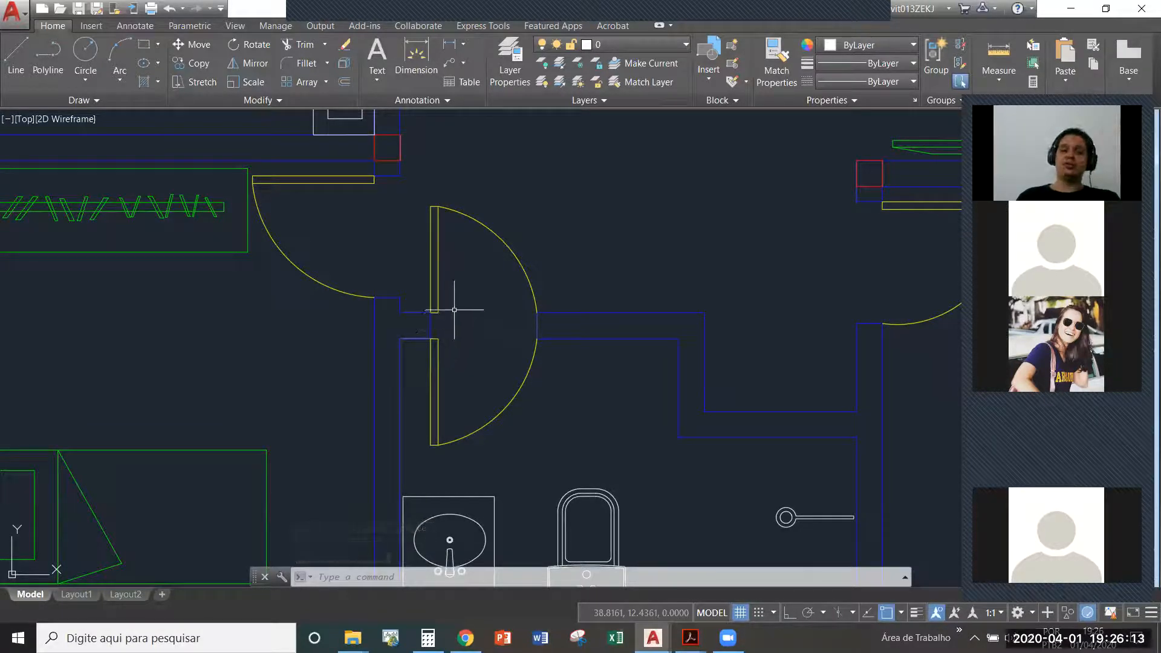
- Erase the upper mirrored door from the bathroom opening
scroll(457, 314, down, 4)
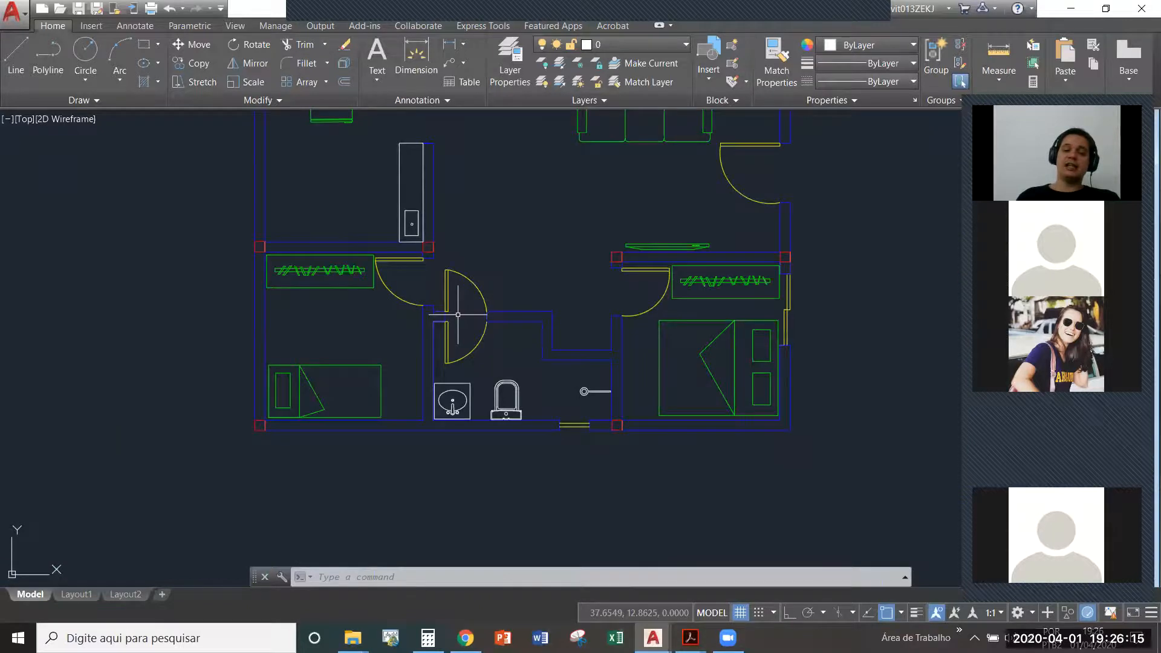
scroll(457, 314, up, 5)
click(506, 241)
middle_drag(441, 218, 441, 239)
click(450, 266)
key(Delete)
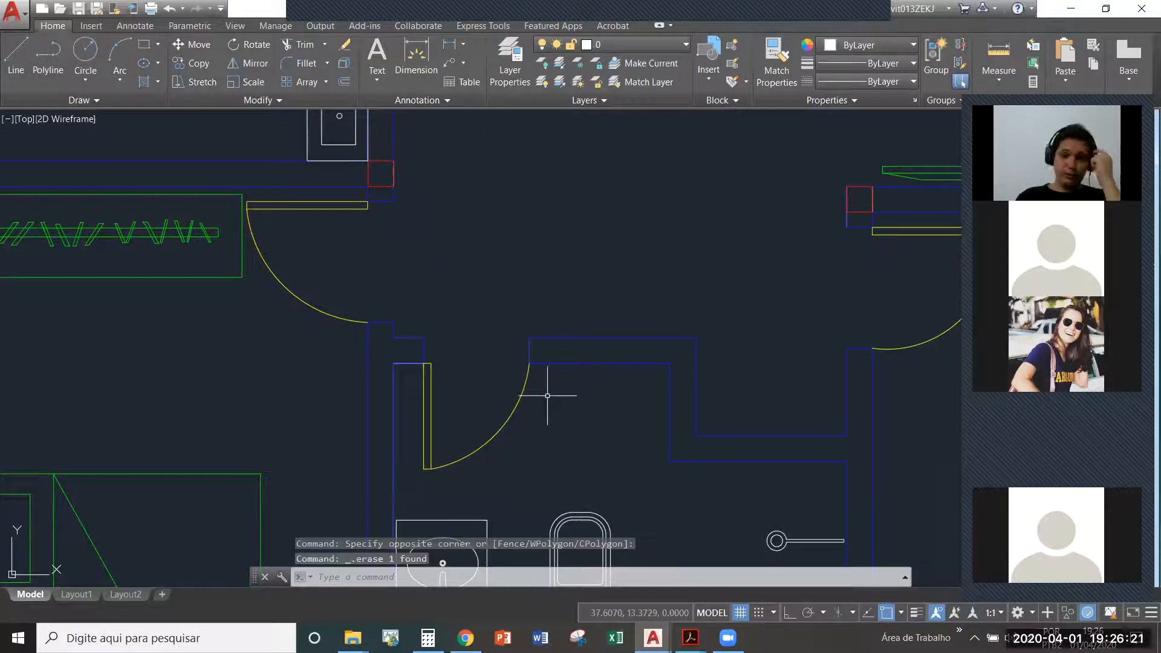
scroll(500, 380, up, 2)
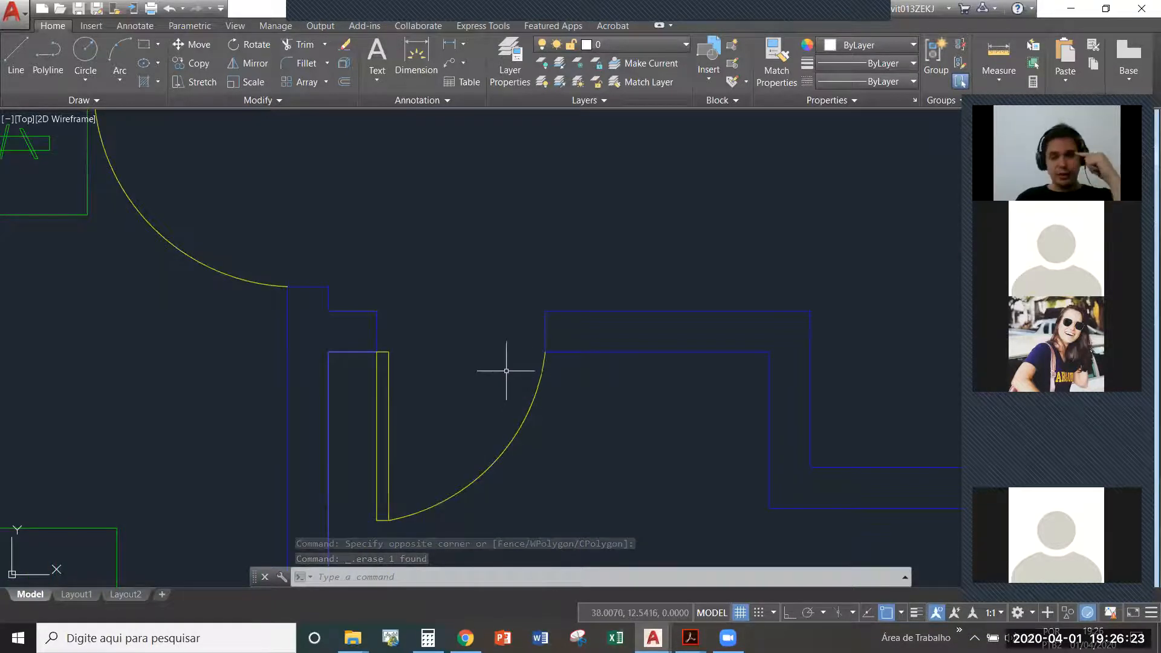
scroll(425, 323, up, 2)
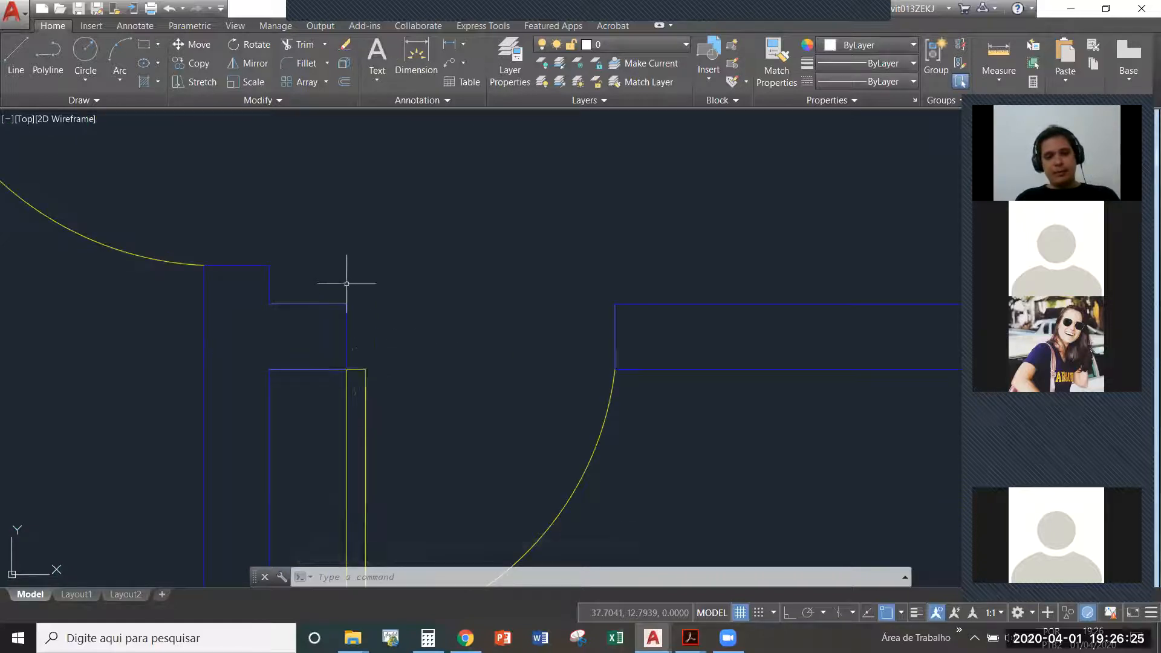
text(l)
key(Return)
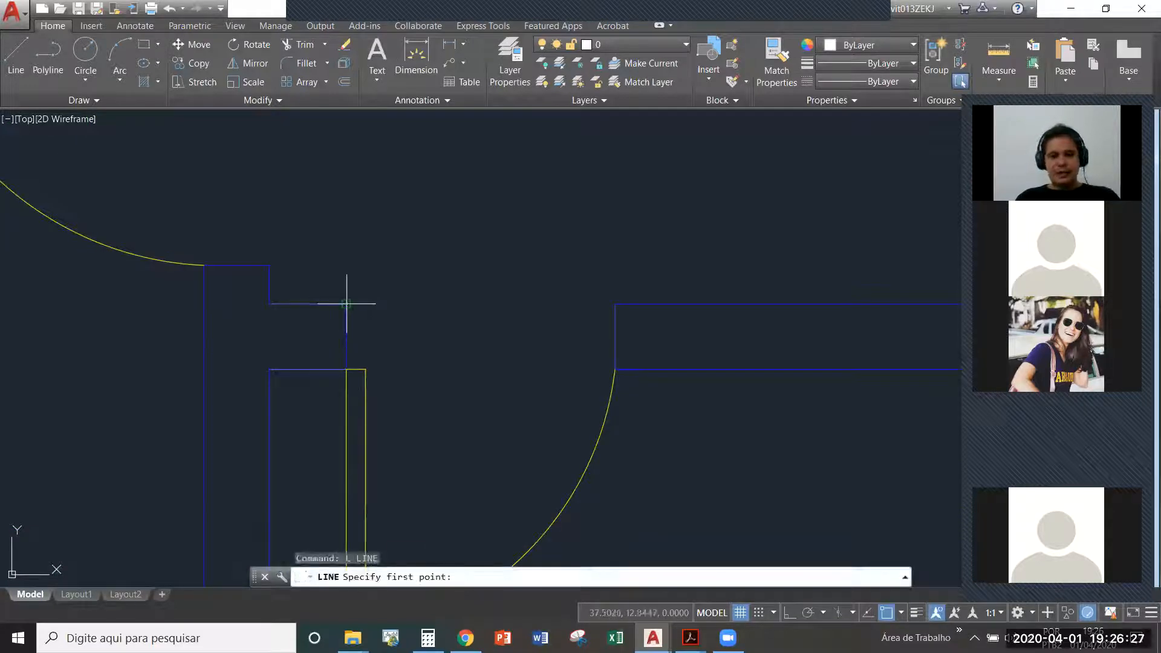
click(346, 303)
key(Escape)
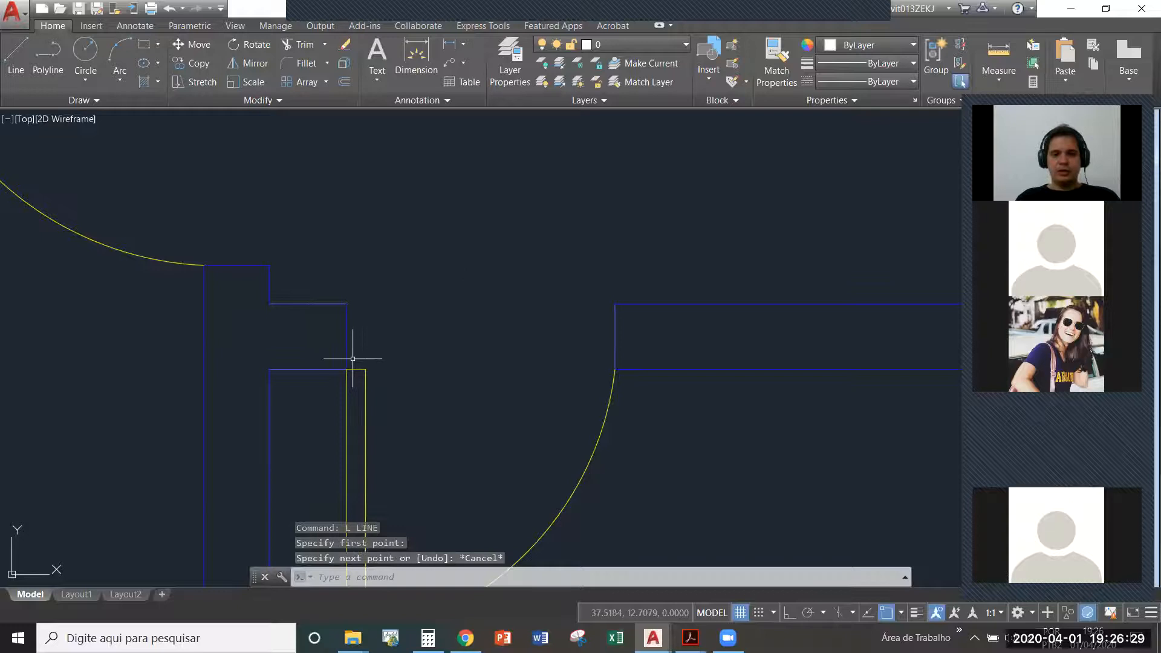
key(Escape)
key(Escape)
scroll(337, 306, down, 5)
scroll(337, 324, up, 4)
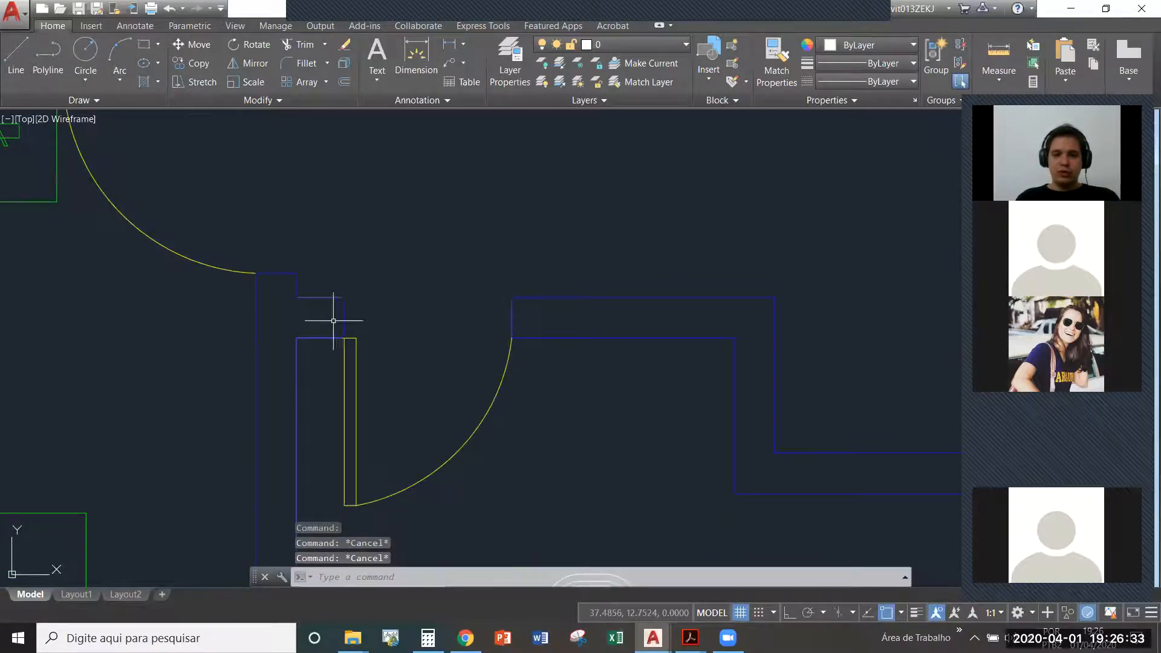
key(Escape)
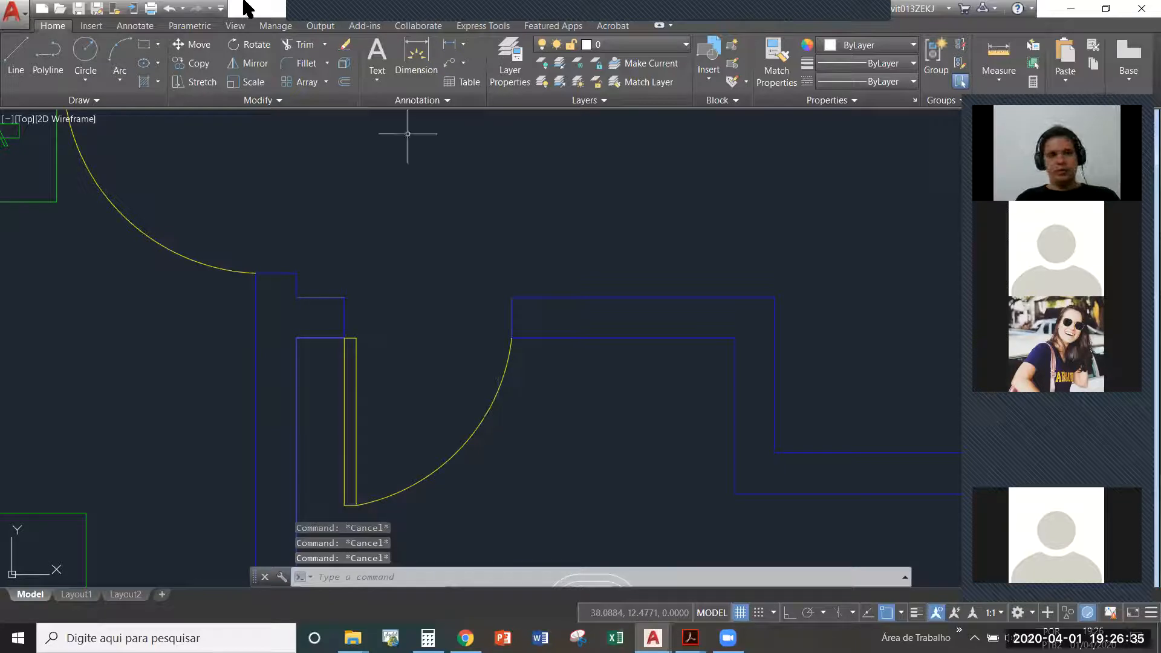
- Mirror the bathroom door block, starting the mirror line at the midpoint of the opening's right wall end
click(255, 61)
click(556, 402)
click(472, 380)
key(Return)
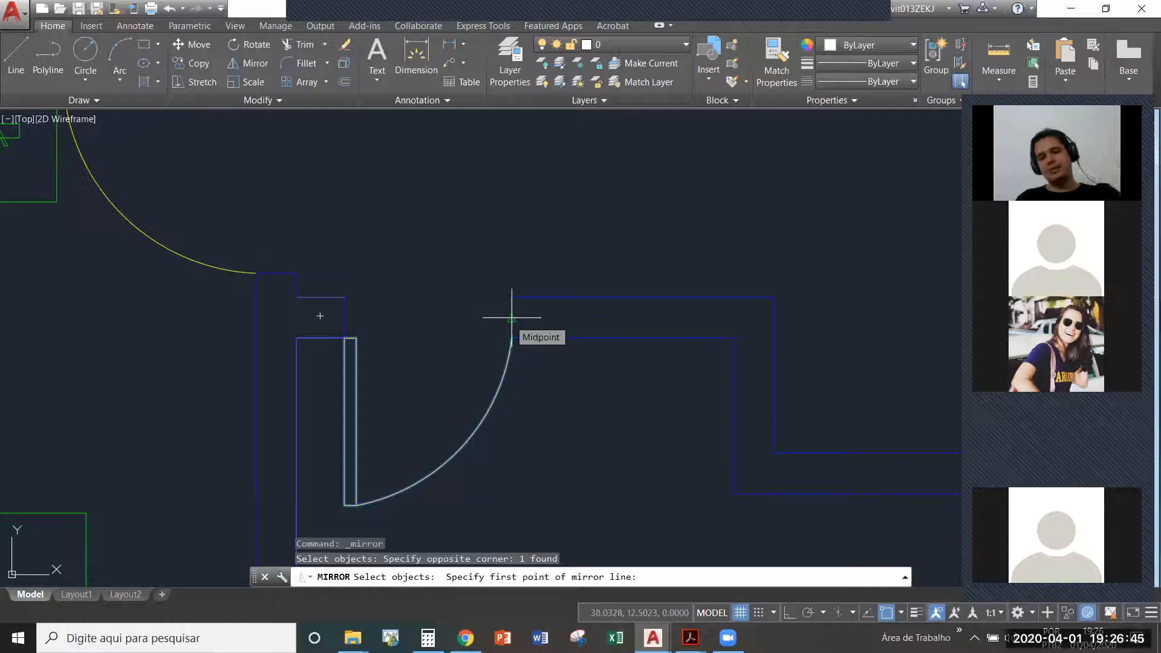
click(512, 317)
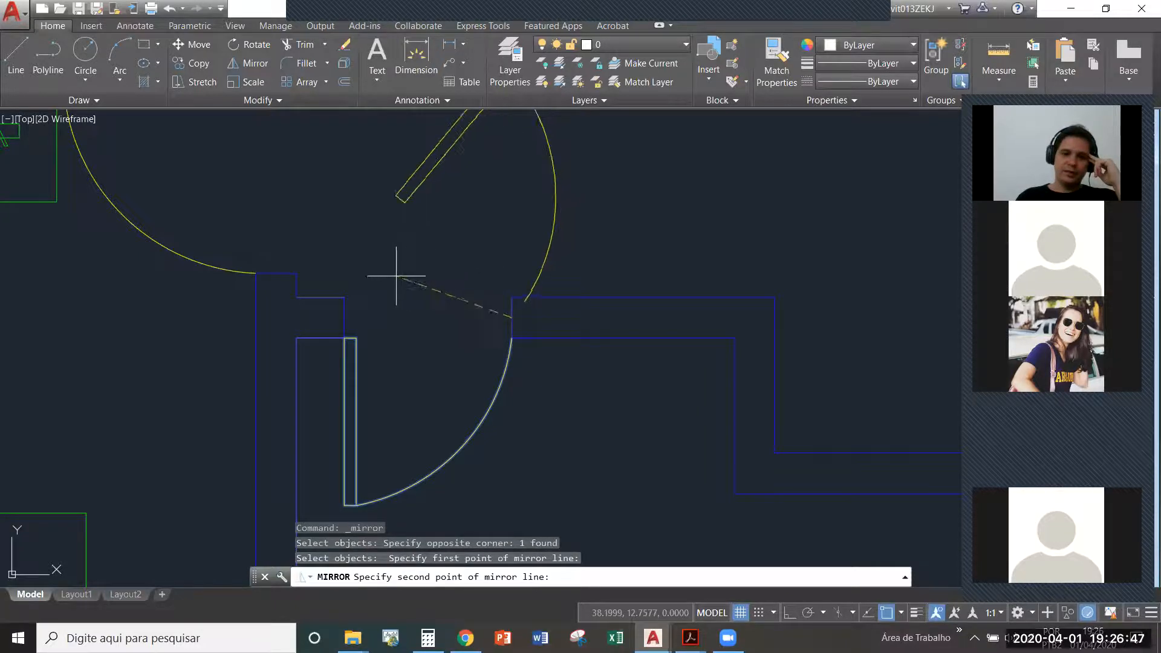
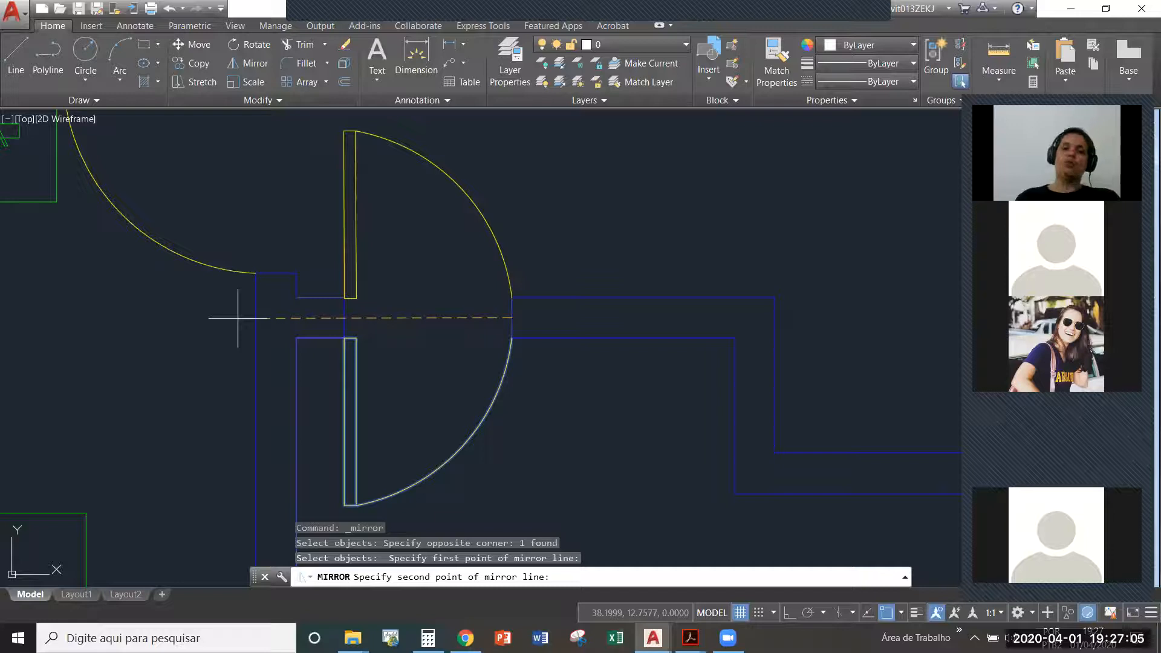
- Finish the bathroom door's mirror line at the opening's left wall end with the source erased, and undo the mirror
click(343, 321)
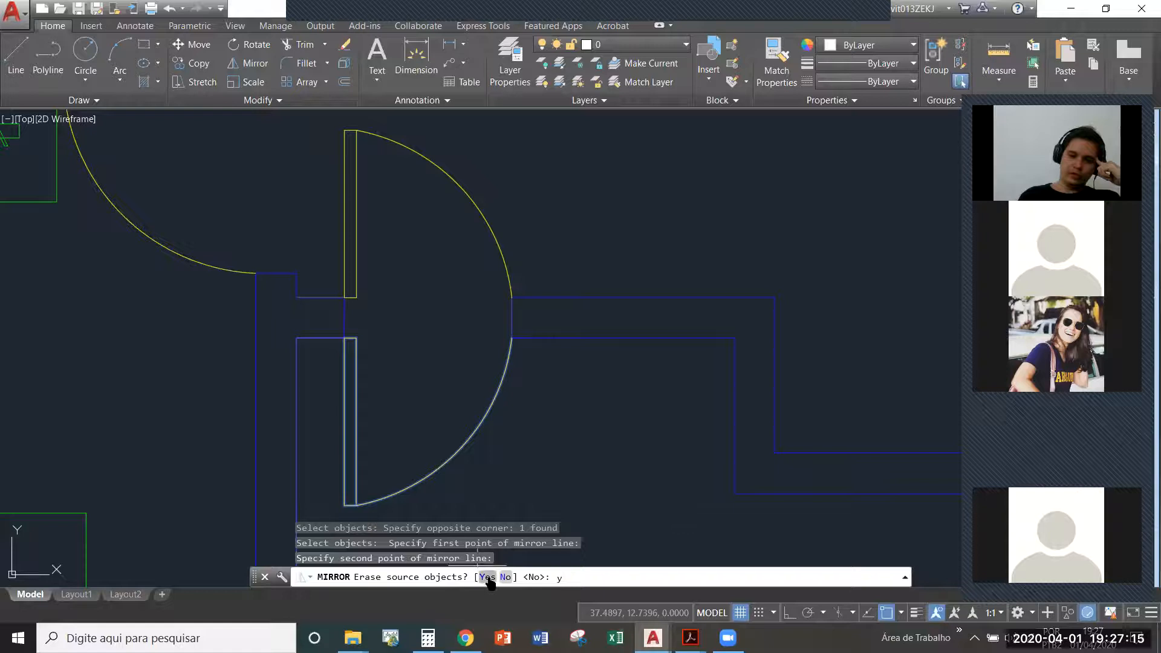
click(488, 577)
scroll(319, 329, down, 3)
mouse_move(380, 347)
middle_down()
mouse_move(402, 358)
mouse_move(394, 381)
middle_up()
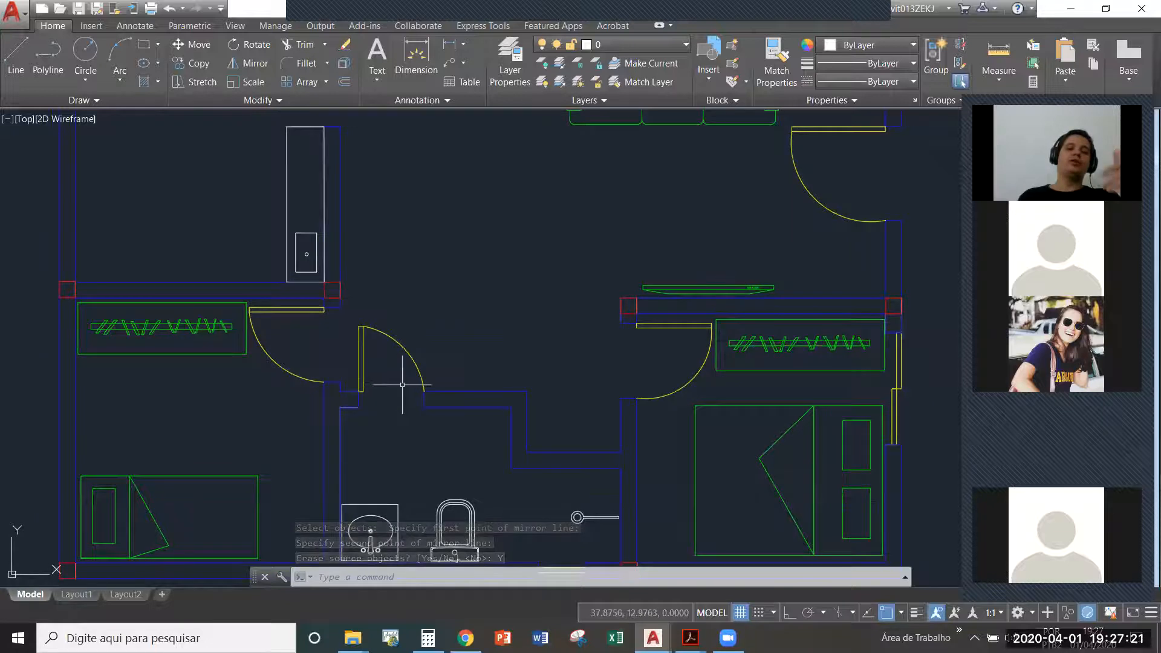
scroll(367, 293, down, 2)
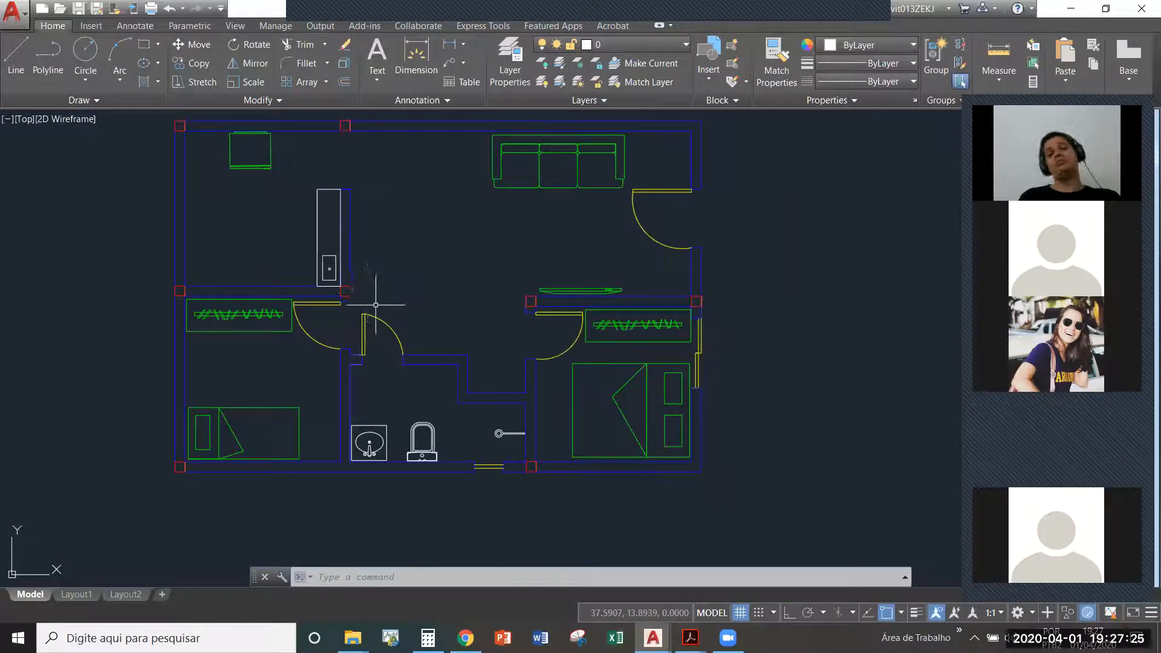
scroll(377, 335, up, 5)
scroll(377, 334, down, 5)
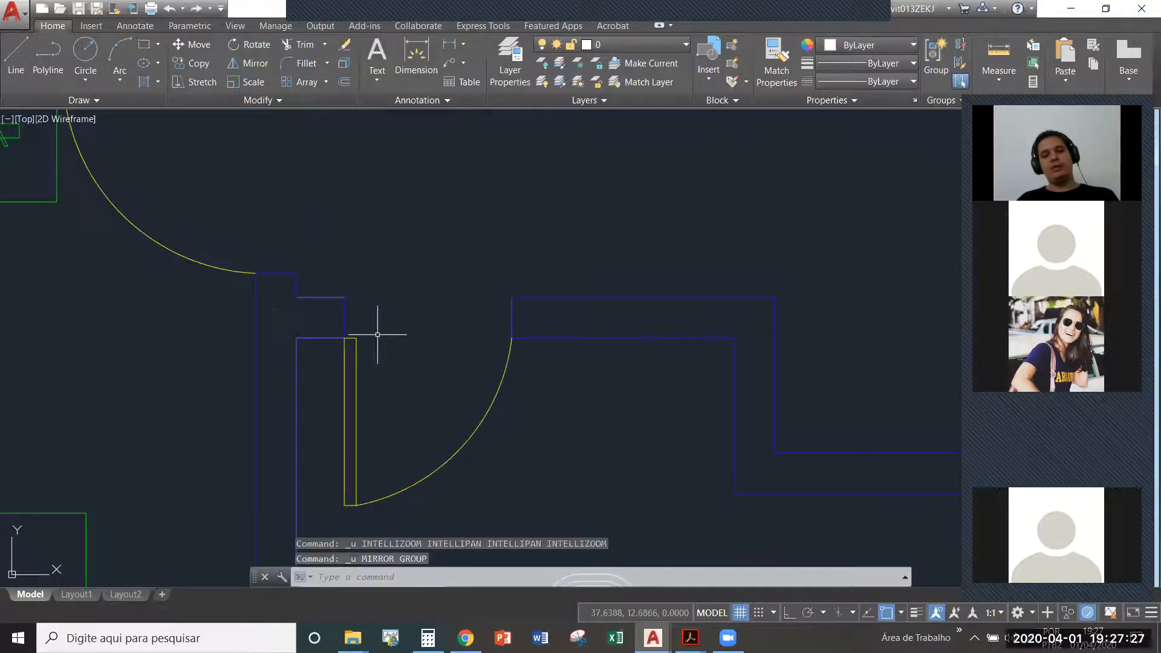
- Mirror the living room's entrance door to the outside about the midline of the exterior wall, erasing the source door
middle_drag(705, 187, 470, 276)
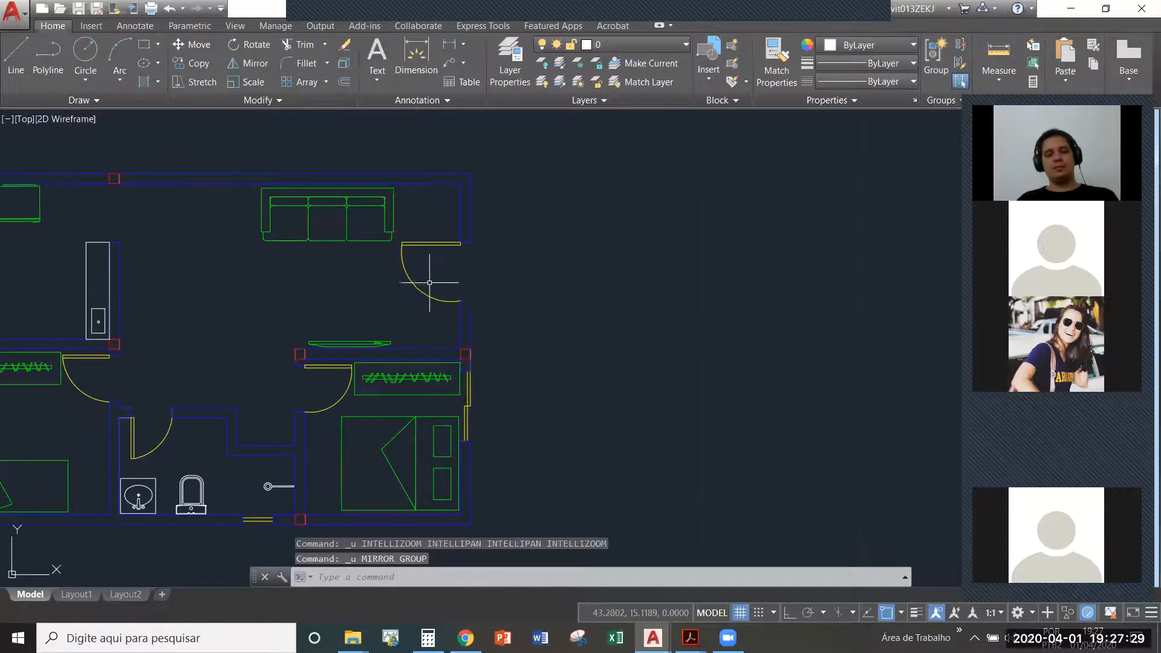
scroll(436, 284, down, 2)
scroll(497, 348, up, 3)
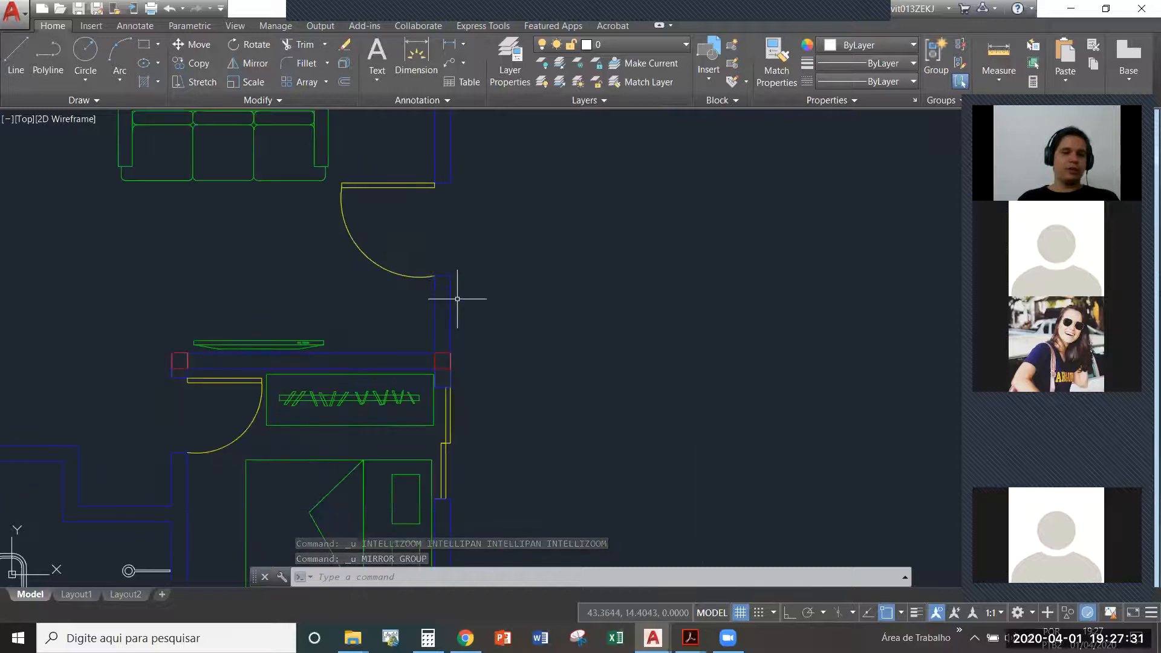
click(363, 246)
middle_drag(362, 246, 355, 298)
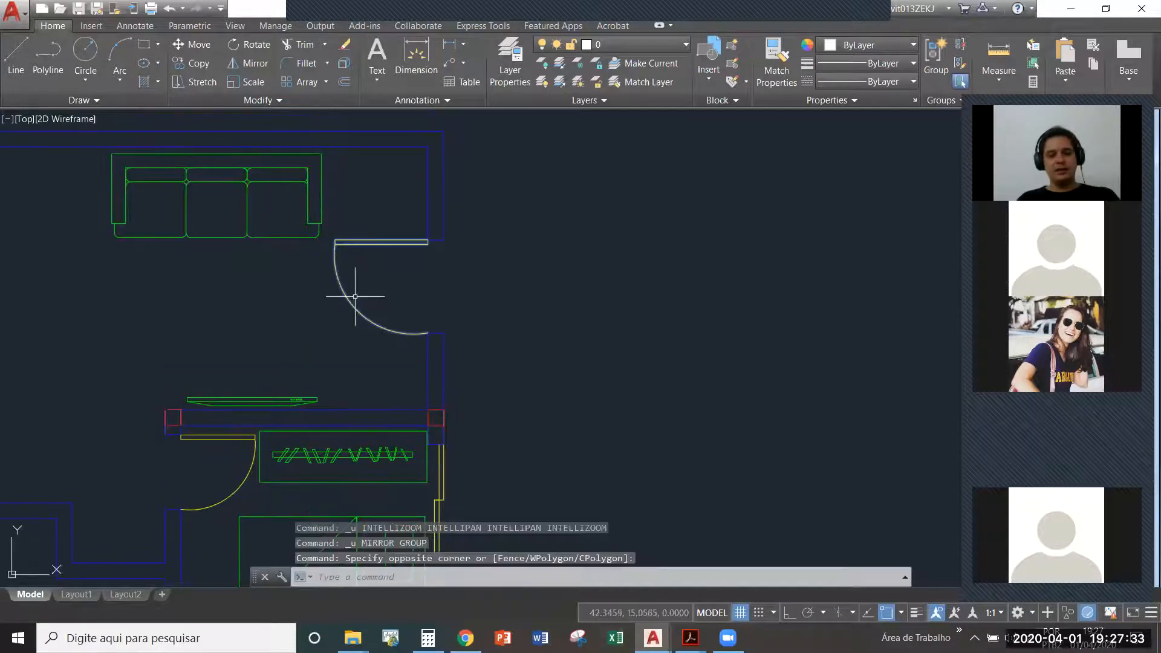
click(236, 66)
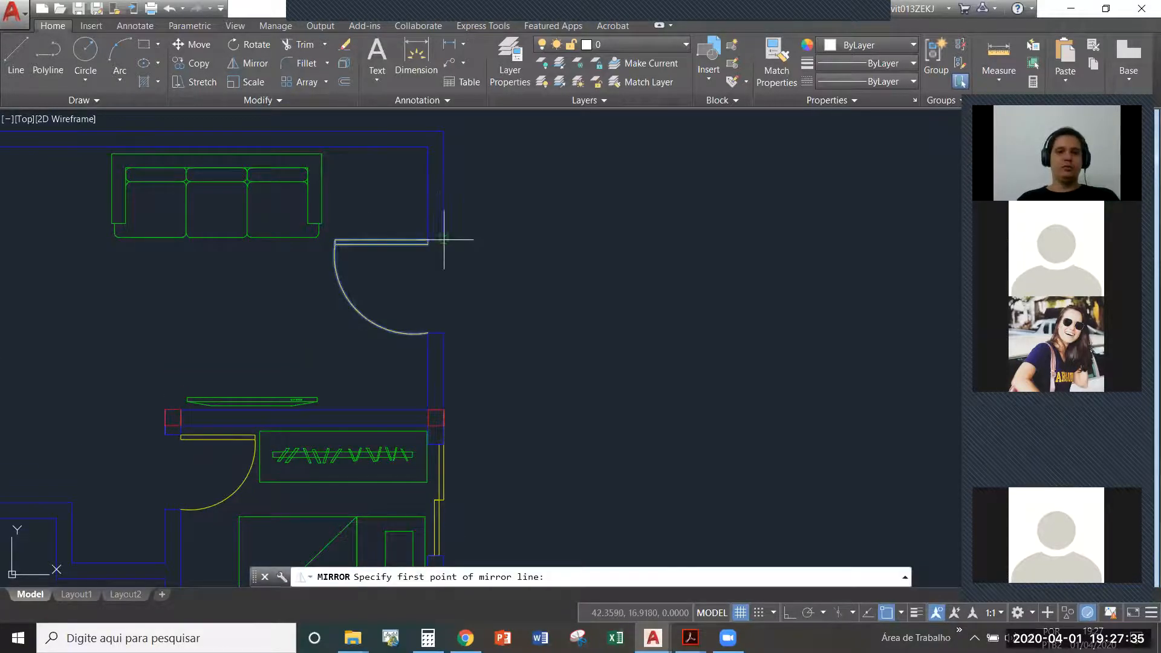
scroll(439, 268, up, 6)
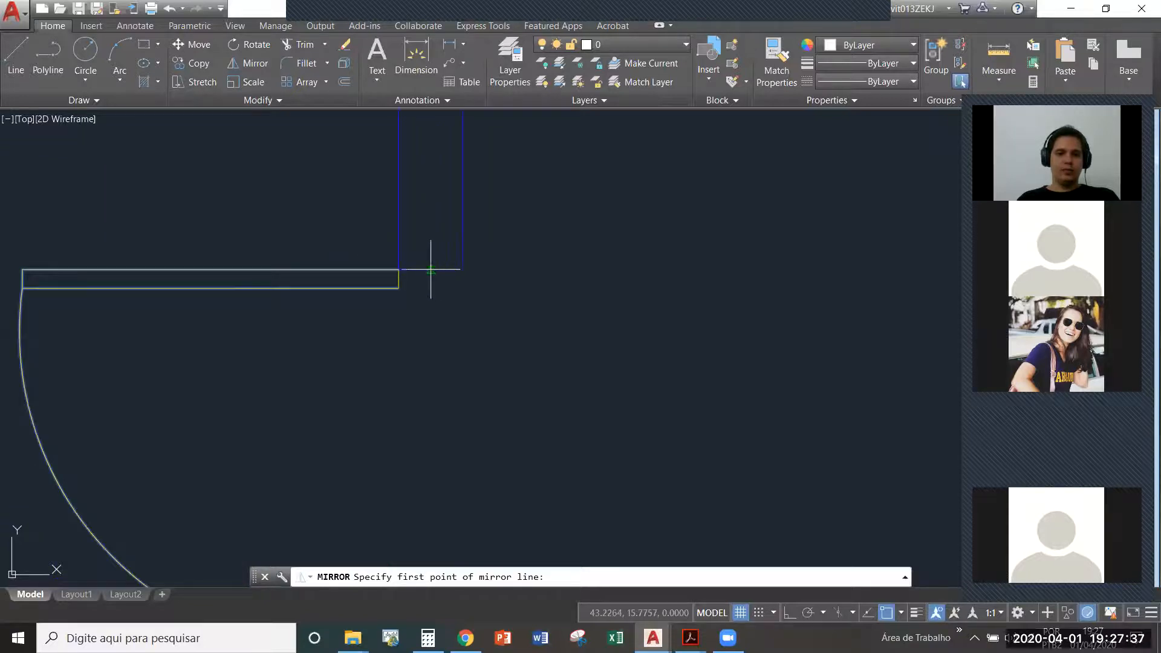
scroll(439, 267, down, 6)
click(432, 268)
click(432, 362)
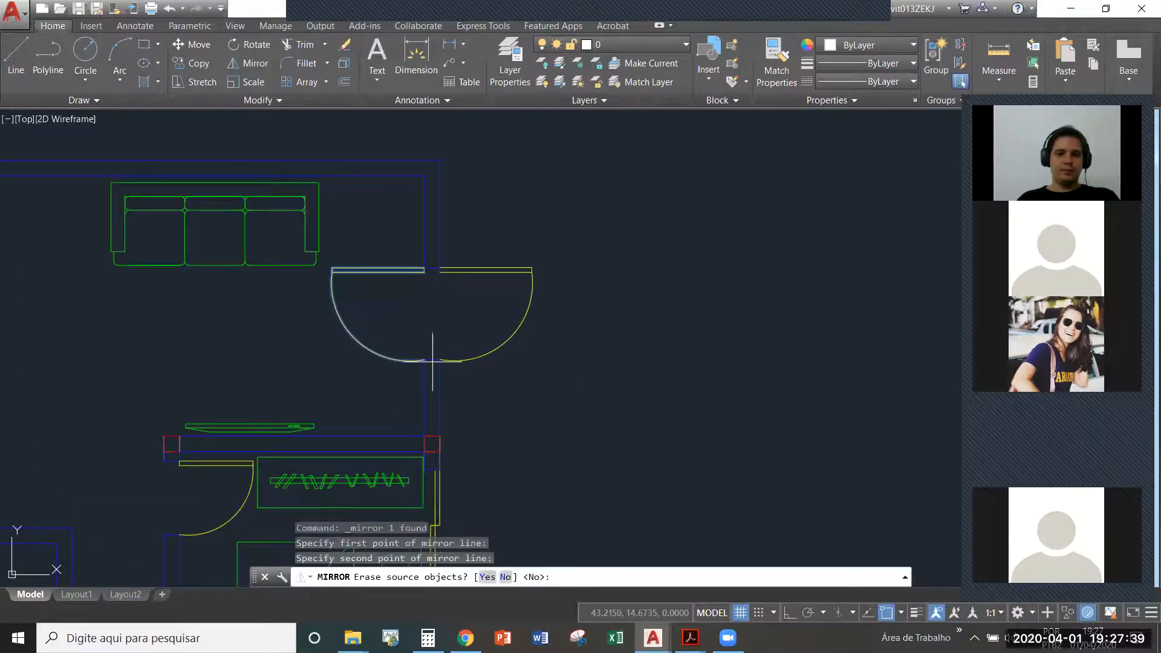
text(y)
key(Return)
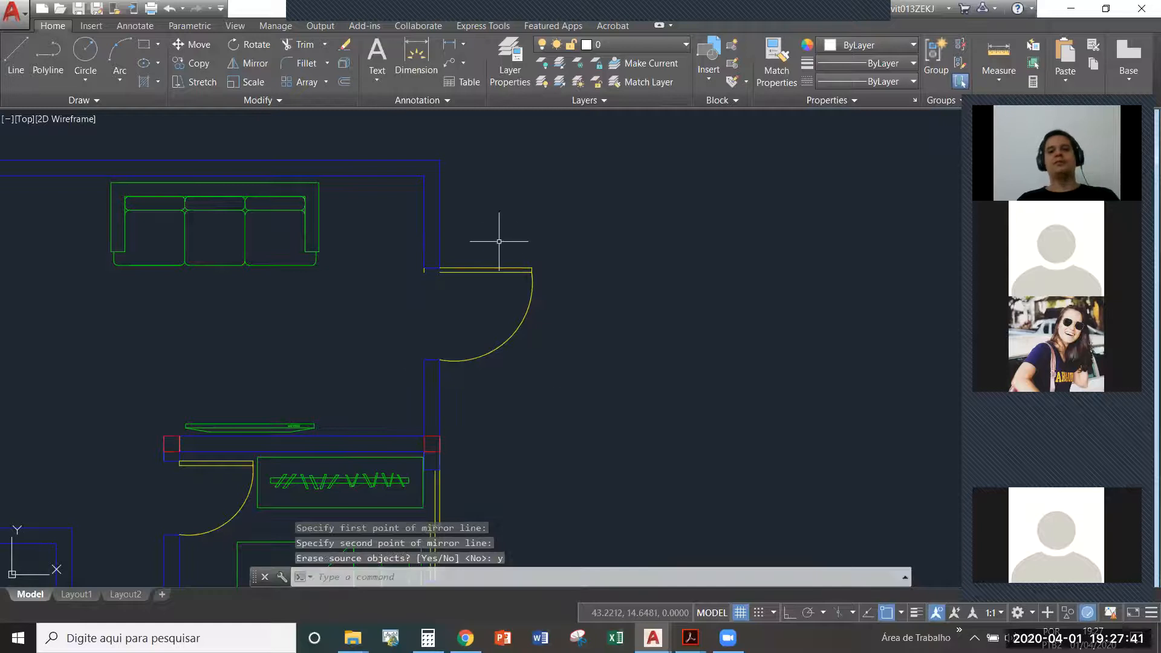
key(Escape)
click(460, 237)
key(Escape)
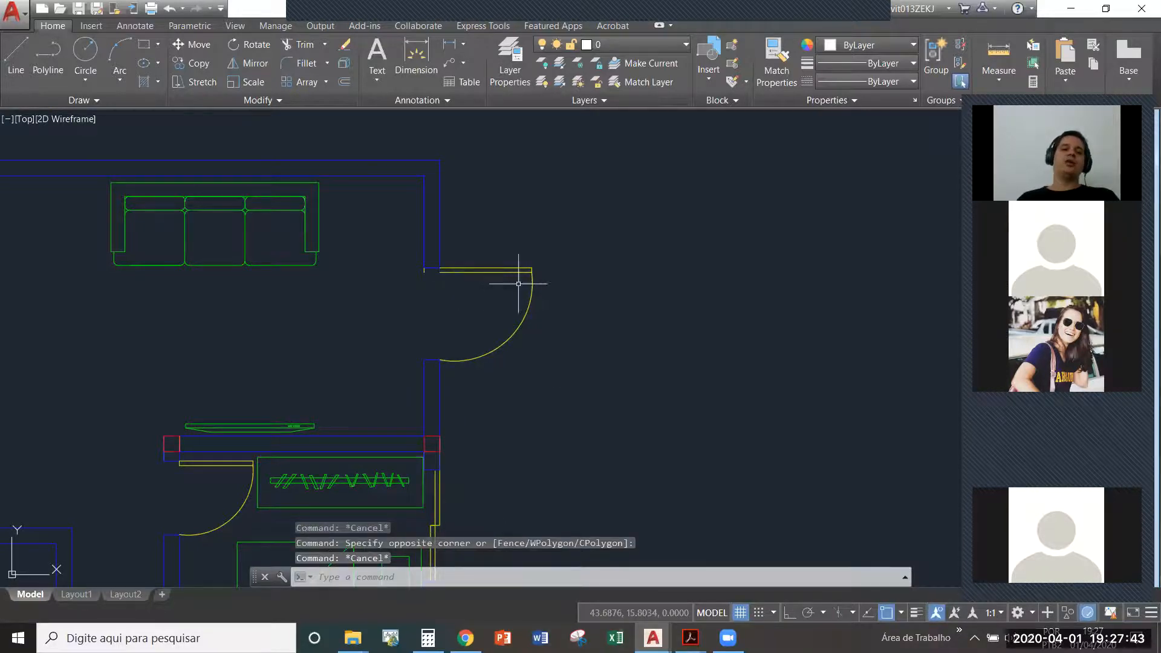
- Review the outward-opening entrance door in the whole floor plan, along with the neighbouring copy of the plan
middle_drag(526, 277, 609, 267)
scroll(684, 227, down, 4)
scroll(630, 248, up, 4)
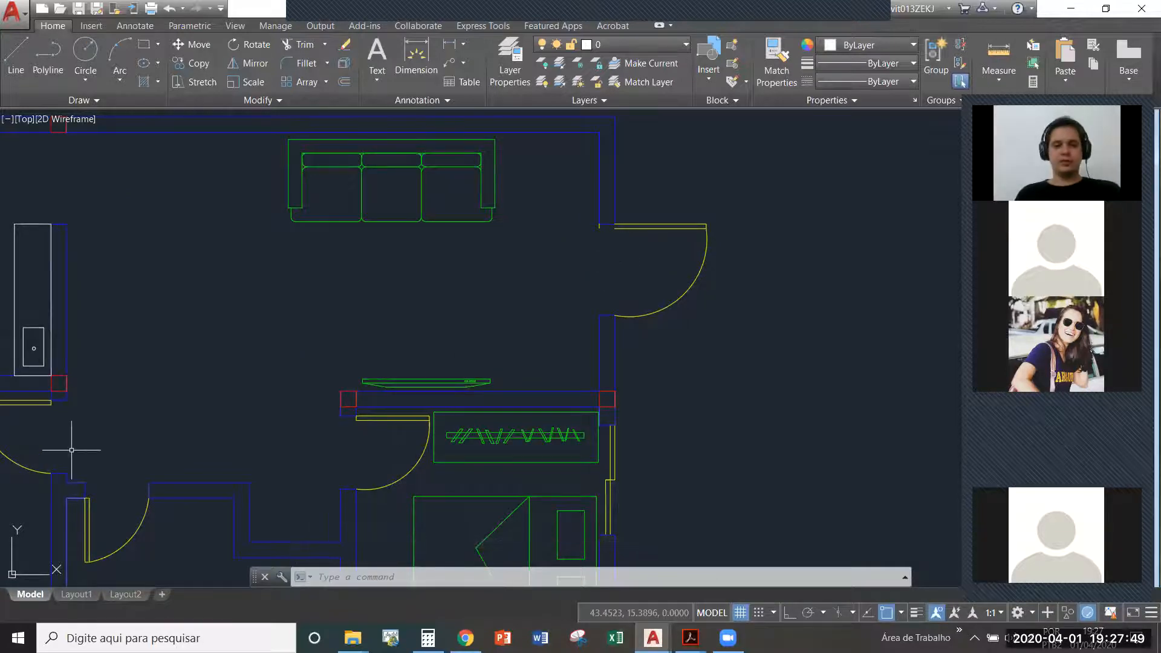
middle_drag(411, 394, 632, 329)
scroll(518, 329, down, 3)
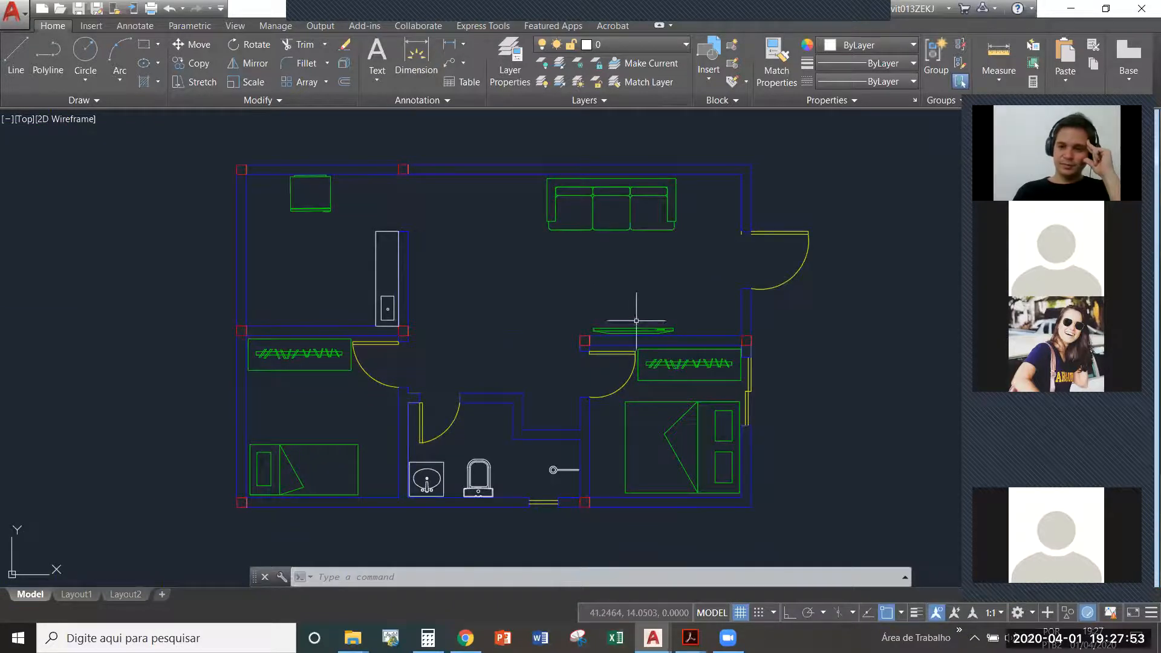
scroll(387, 290, down, 3)
middle_drag(493, 306, 480, 315)
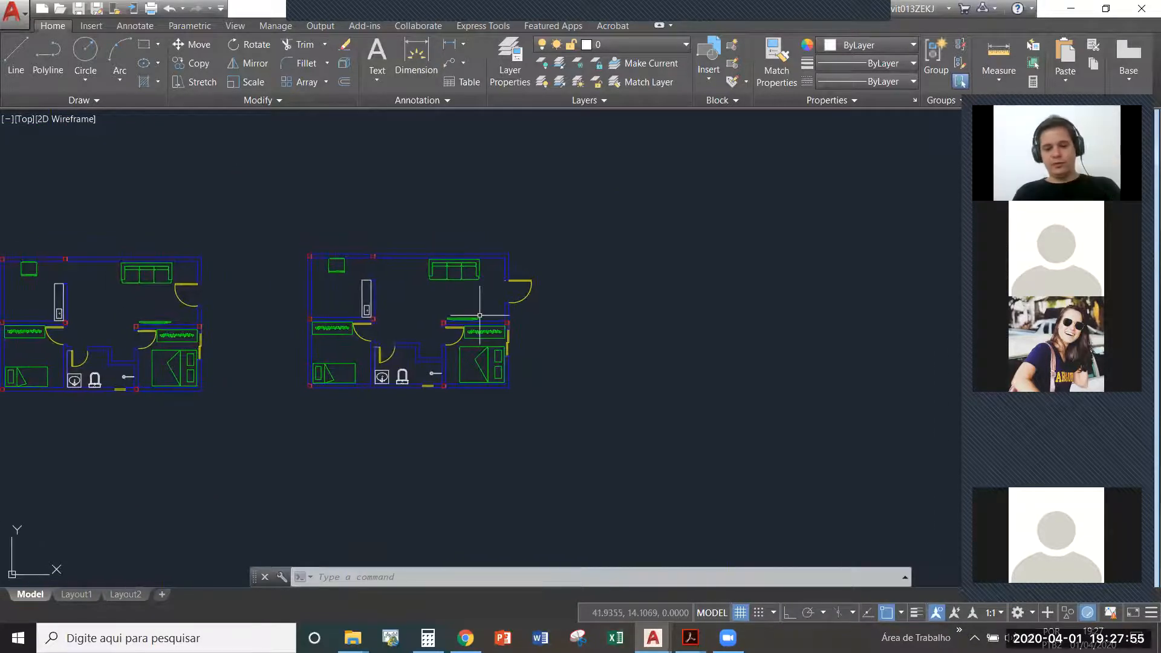
scroll(254, 302, up, 3)
scroll(248, 300, down, 3)
middle_drag(486, 302, 420, 297)
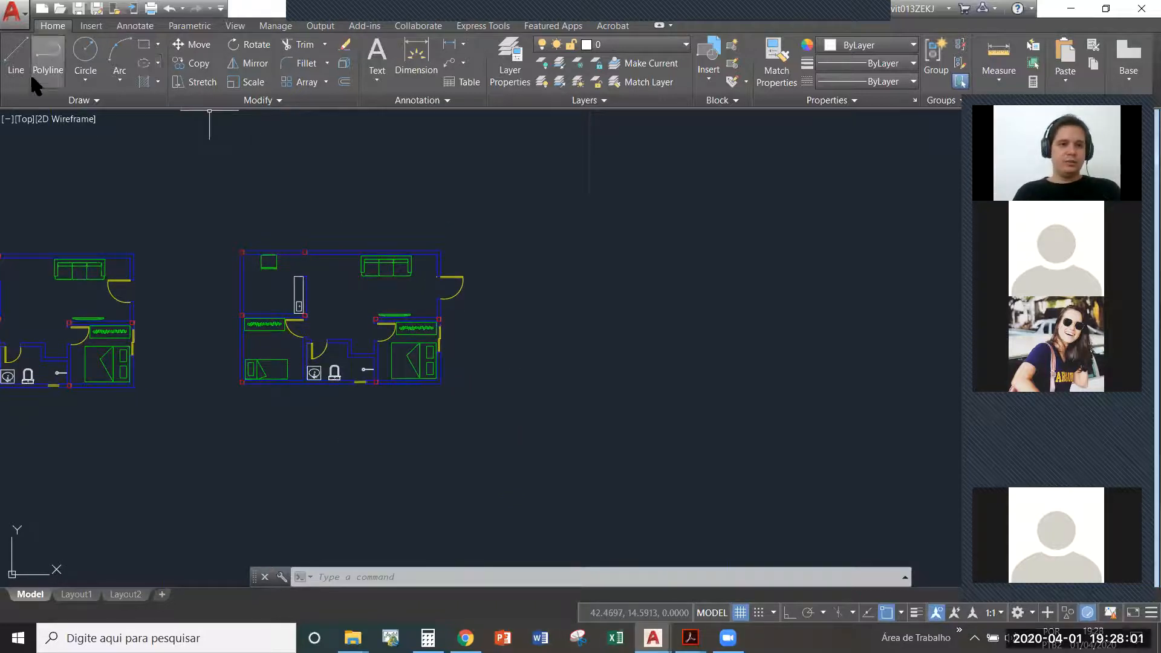
- Draw a stepped L-shaped polyline outline about 8.9 by 5 units beside the floor plan, with Ortho on
click(14, 63)
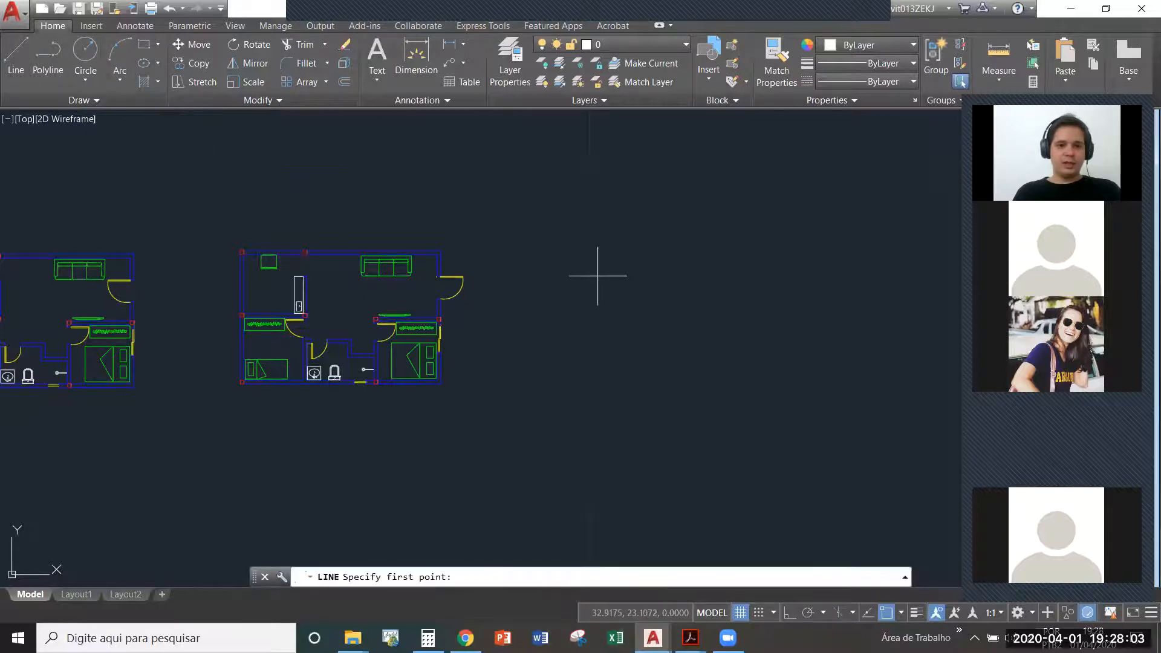
click(57, 56)
scroll(583, 245, up, 2)
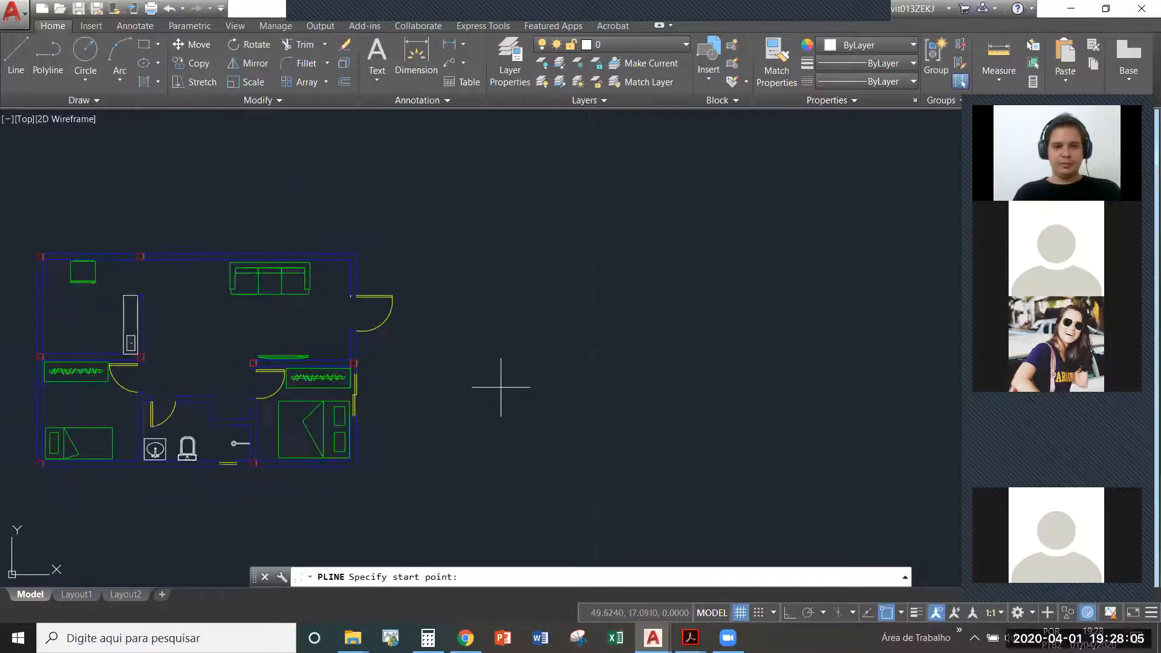
click(500, 387)
key(F8)
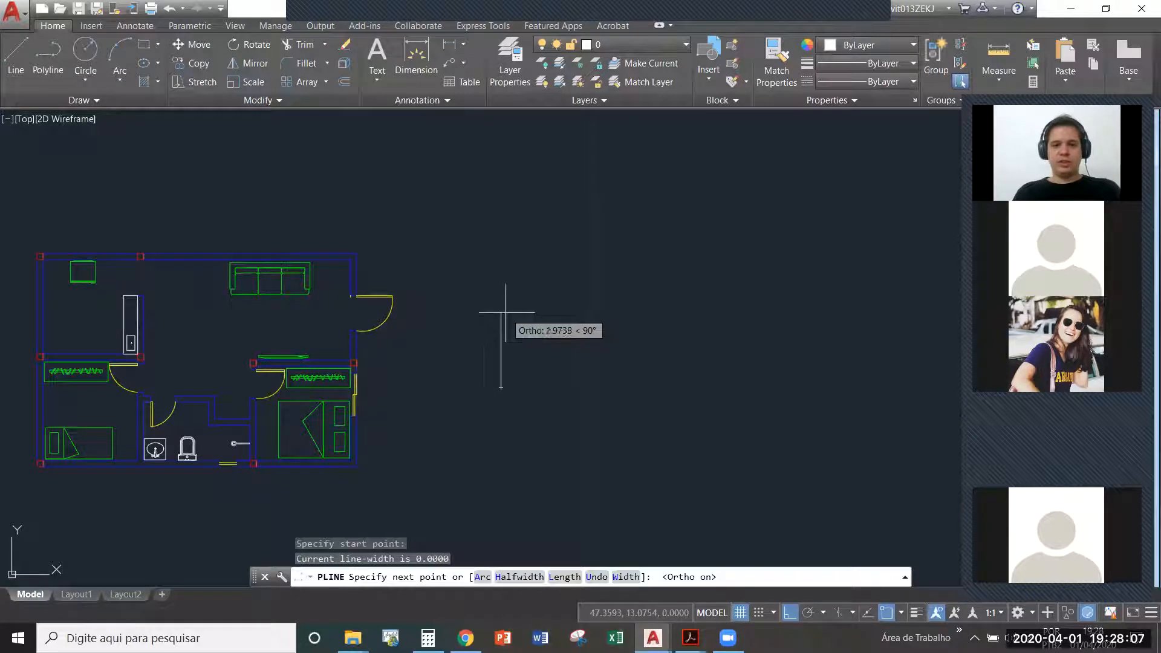
click(501, 318)
click(617, 314)
click(627, 208)
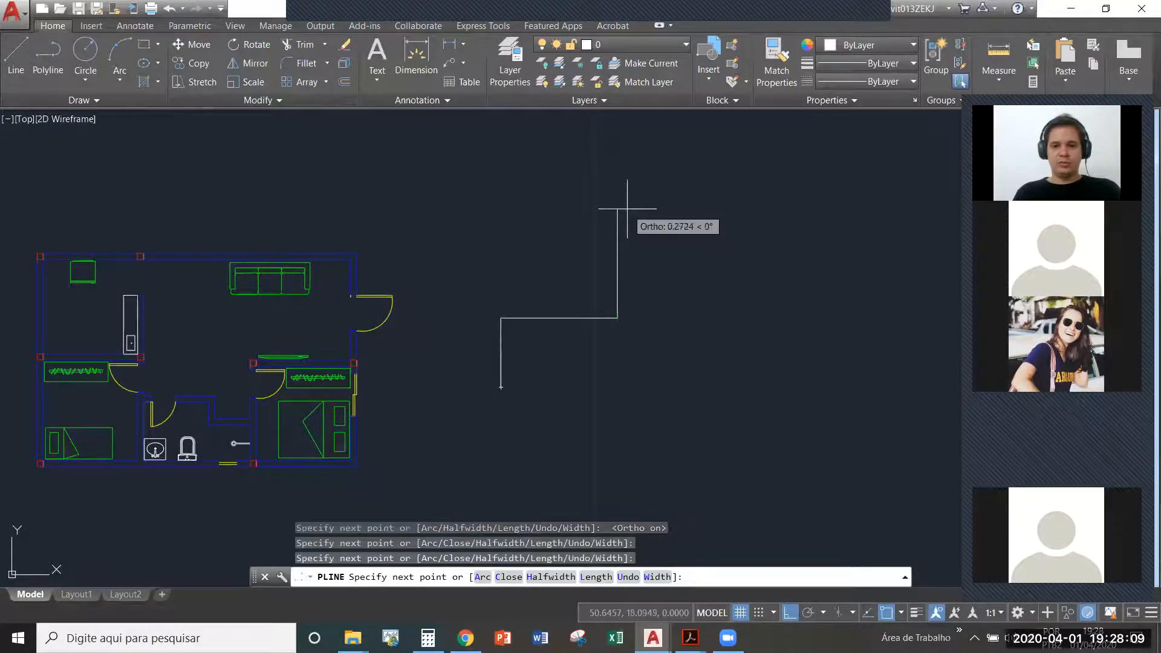
click(819, 205)
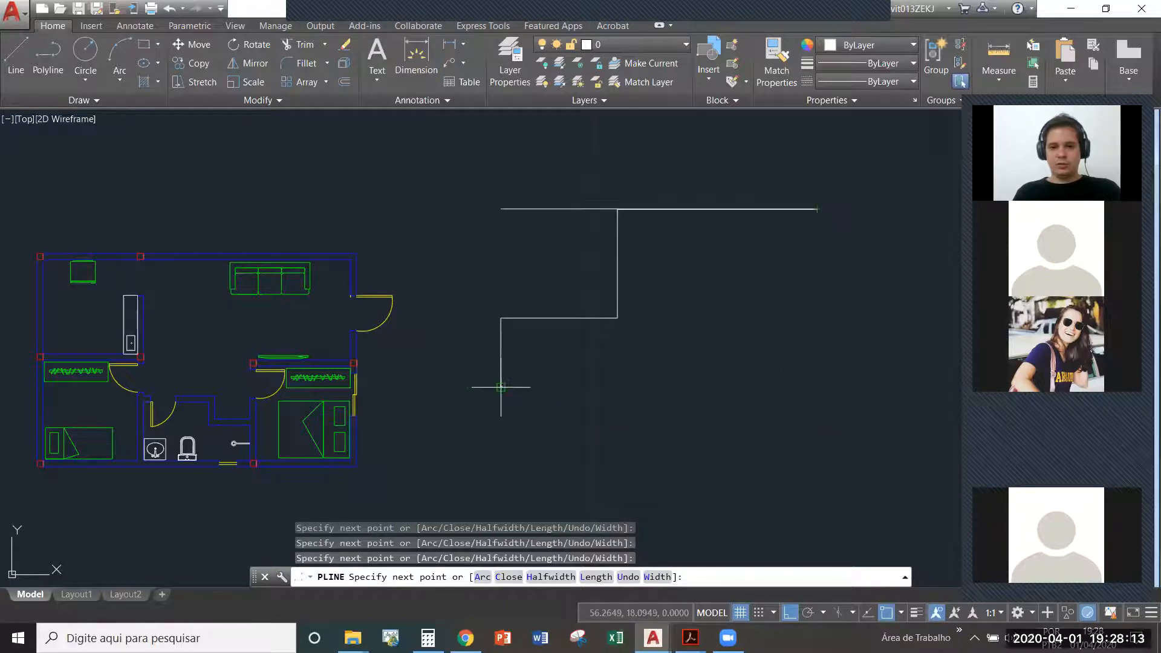
click(804, 385)
click(501, 386)
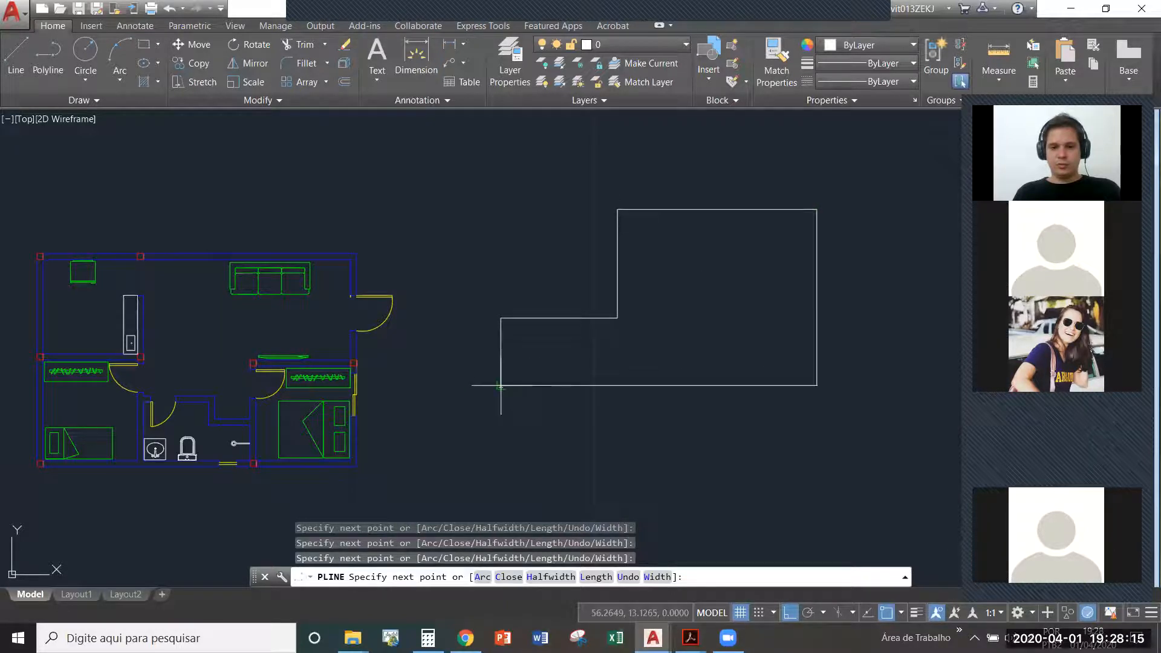
key(Escape)
key(Escape)
- Close the outline's lower-left corner with a Fillet of radius 0 between the left and bottom edges
text(f)
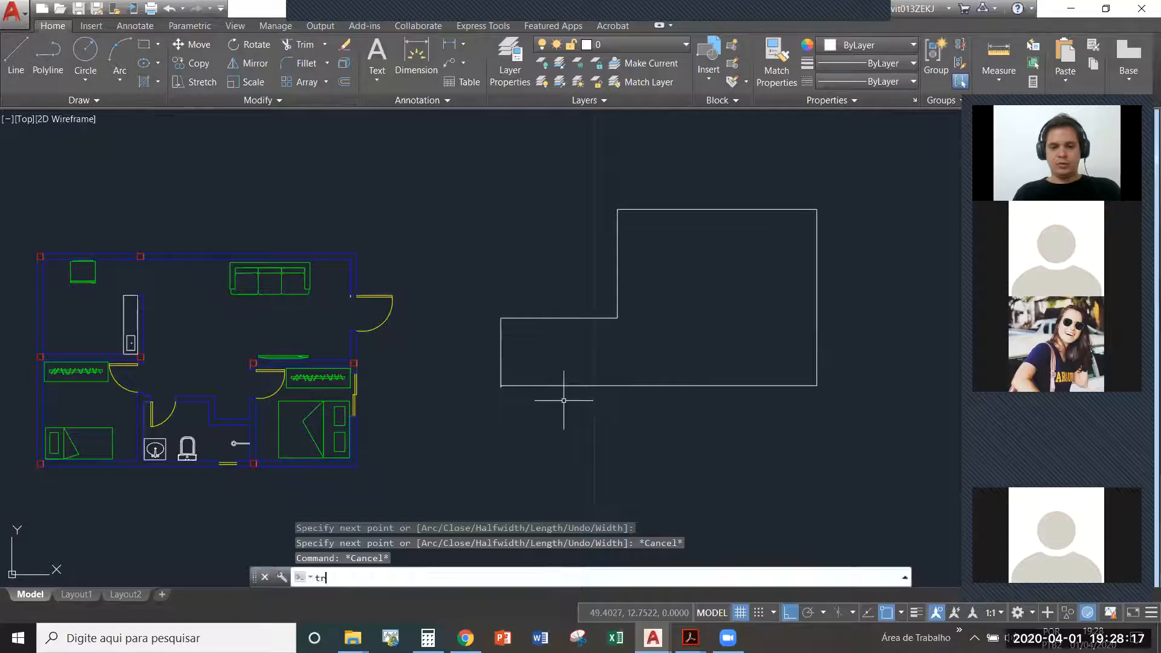
key(Return)
text(r)
key(Return)
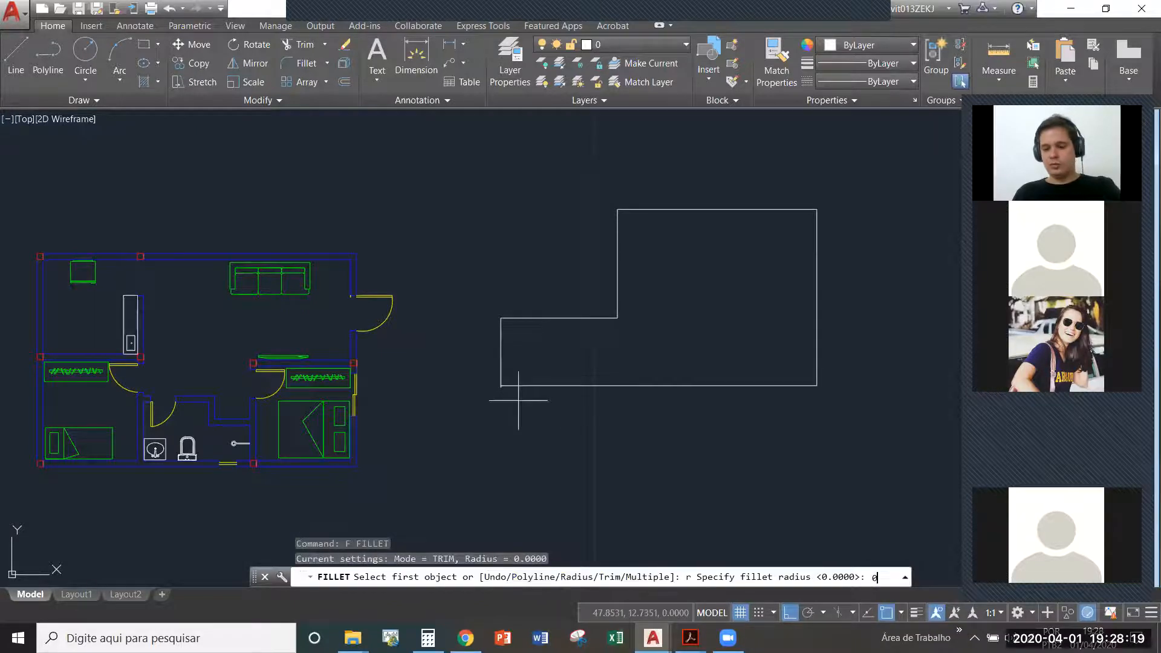
key(Return)
click(501, 355)
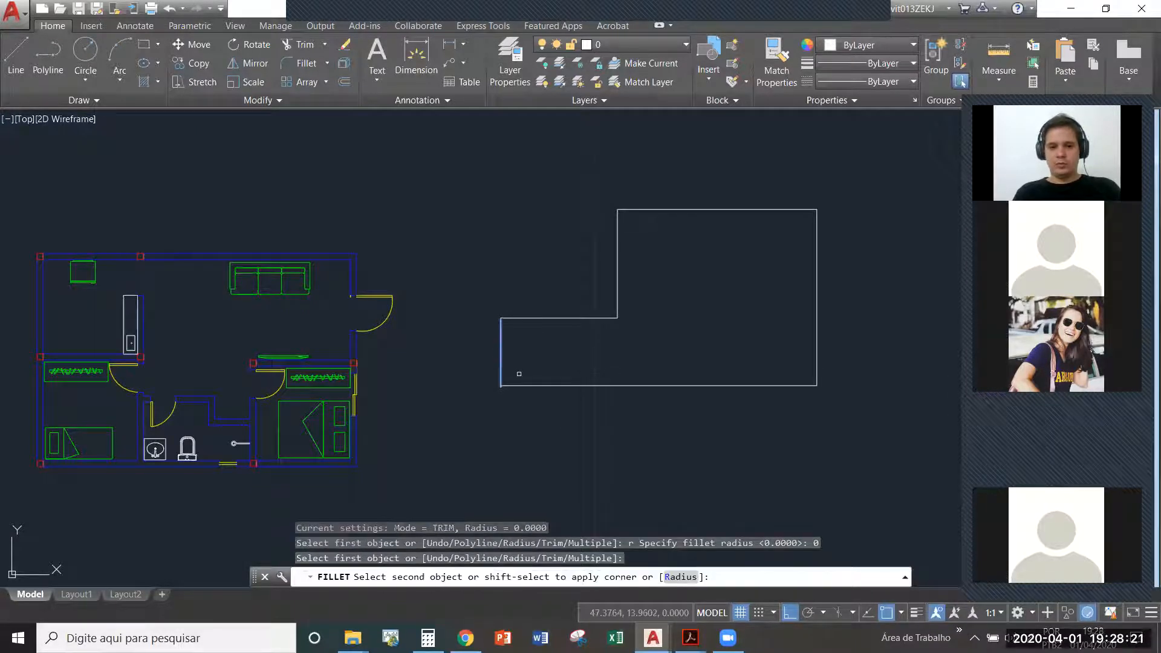
click(519, 384)
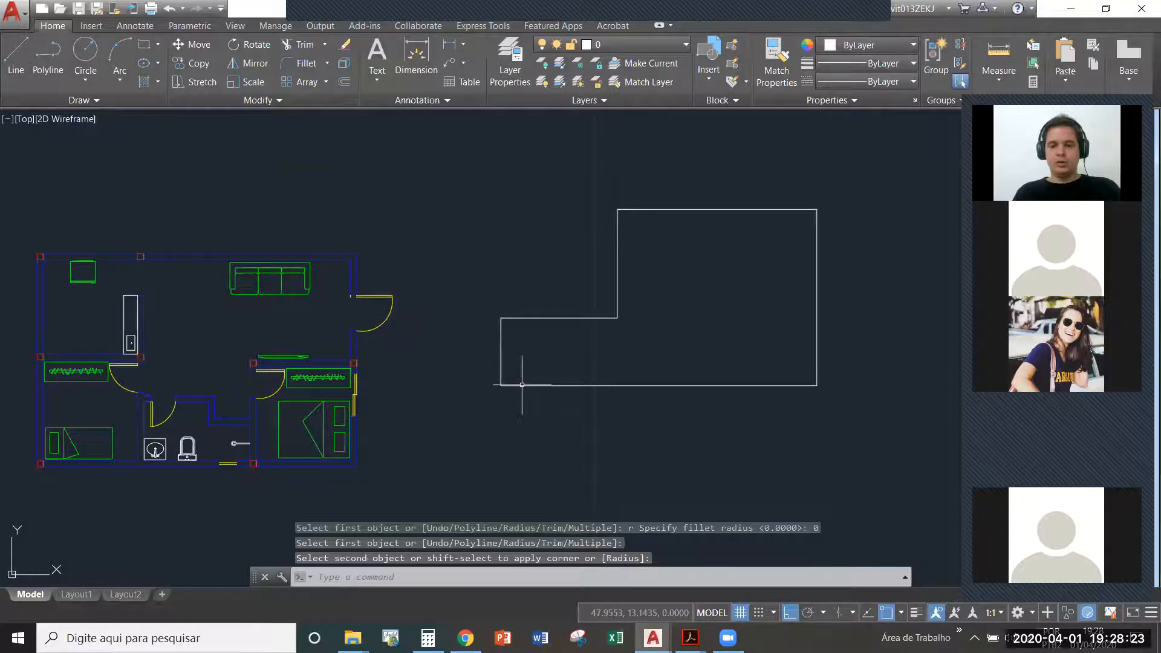
key(Escape)
- Stretch the vertical edge at the outline's step to the right by its midpoint, narrowing the upper part
middle_drag(708, 319, 609, 288)
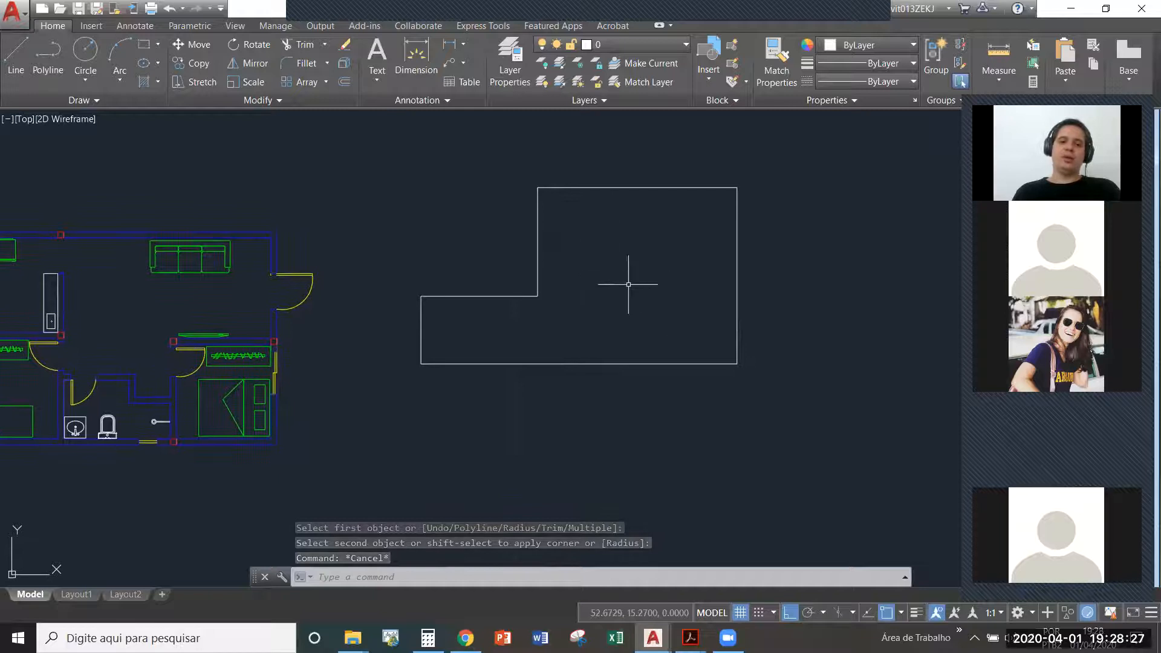
click(546, 246)
click(538, 242)
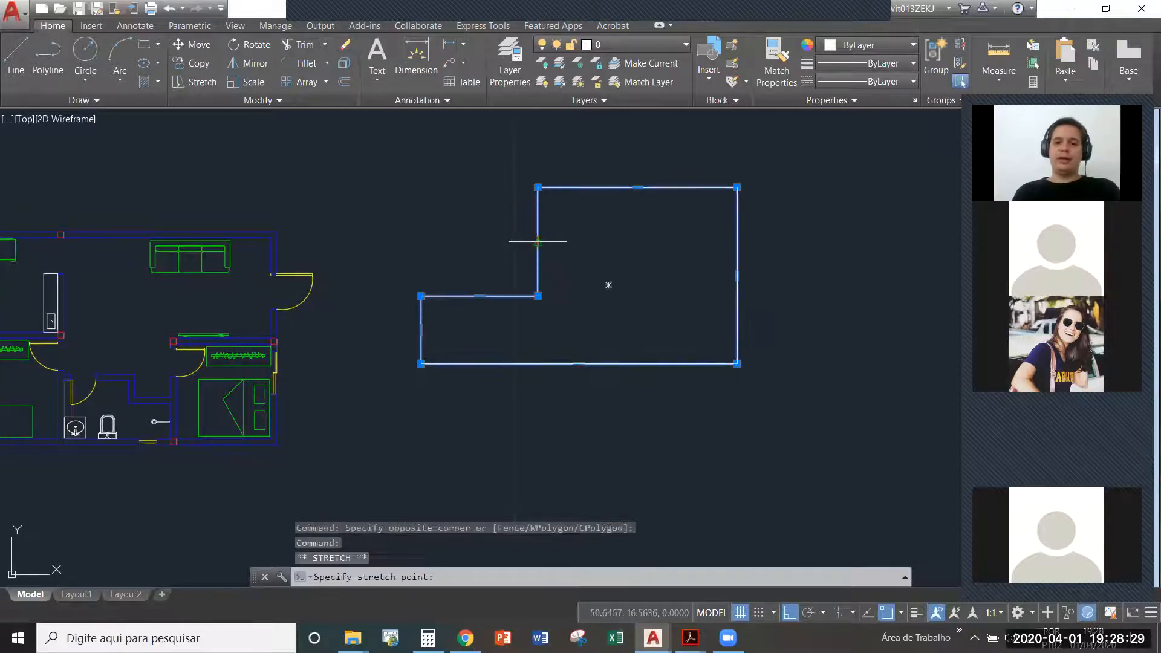
click(595, 239)
key(Escape)
middle_drag(650, 278, 643, 275)
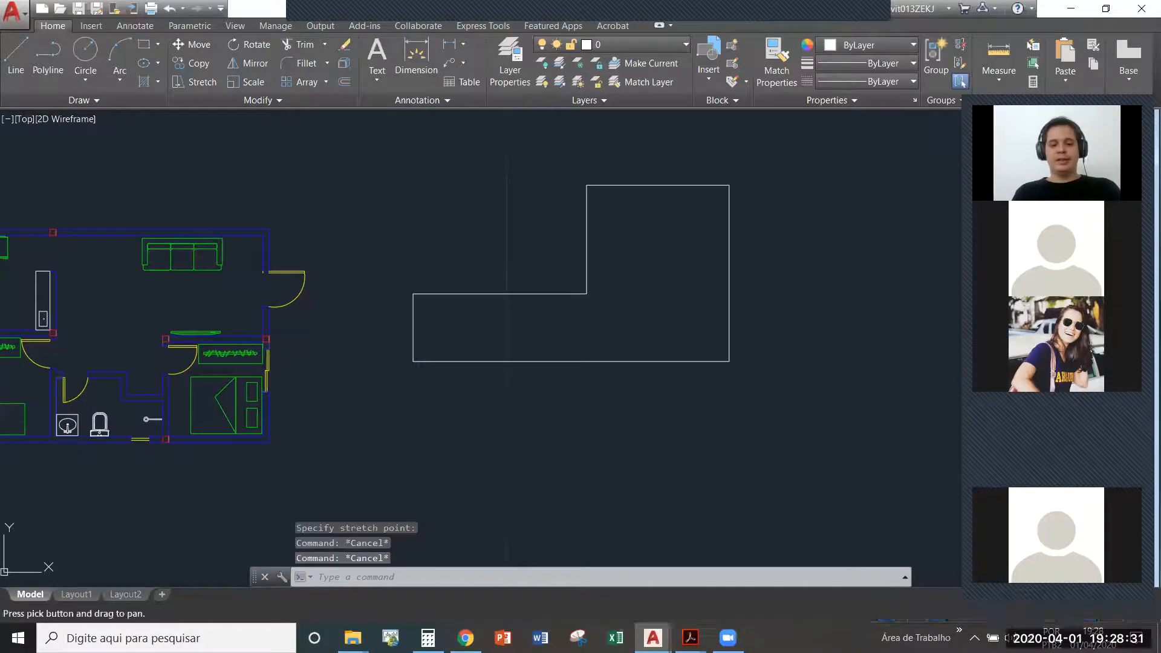
- Try stretching the outline's lower-left corner along its bottom edge, and undo the grip edit
text(m)
key(Escape)
click(583, 349)
click(490, 343)
click(413, 361)
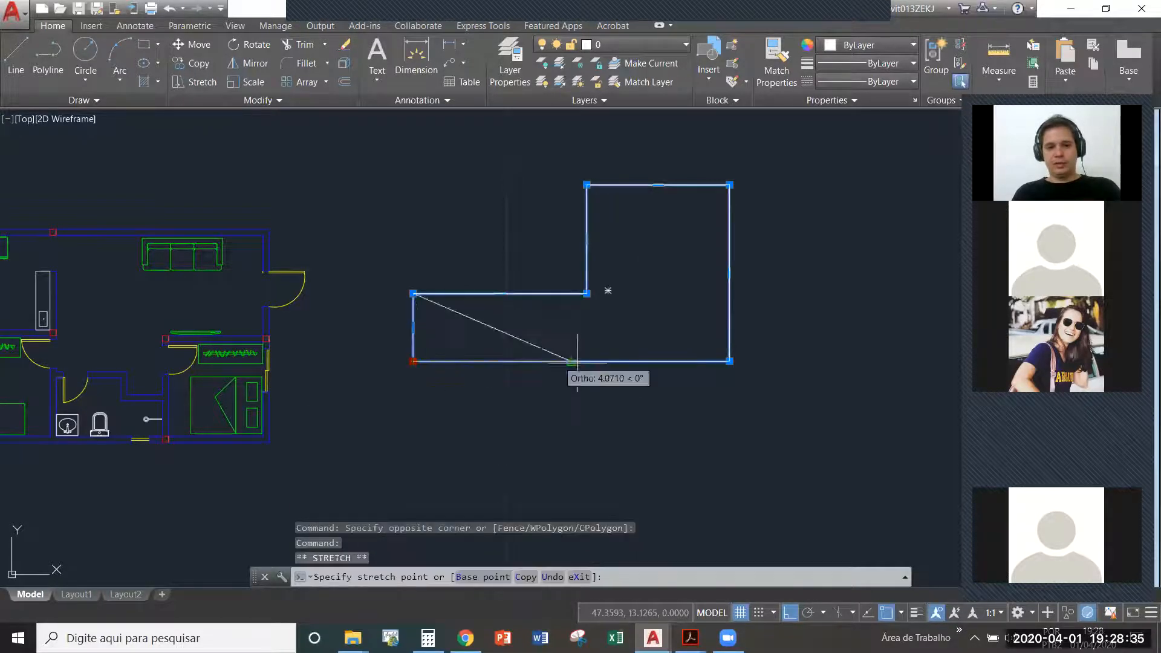
click(669, 363)
key(ctrl+z)
click(677, 356)
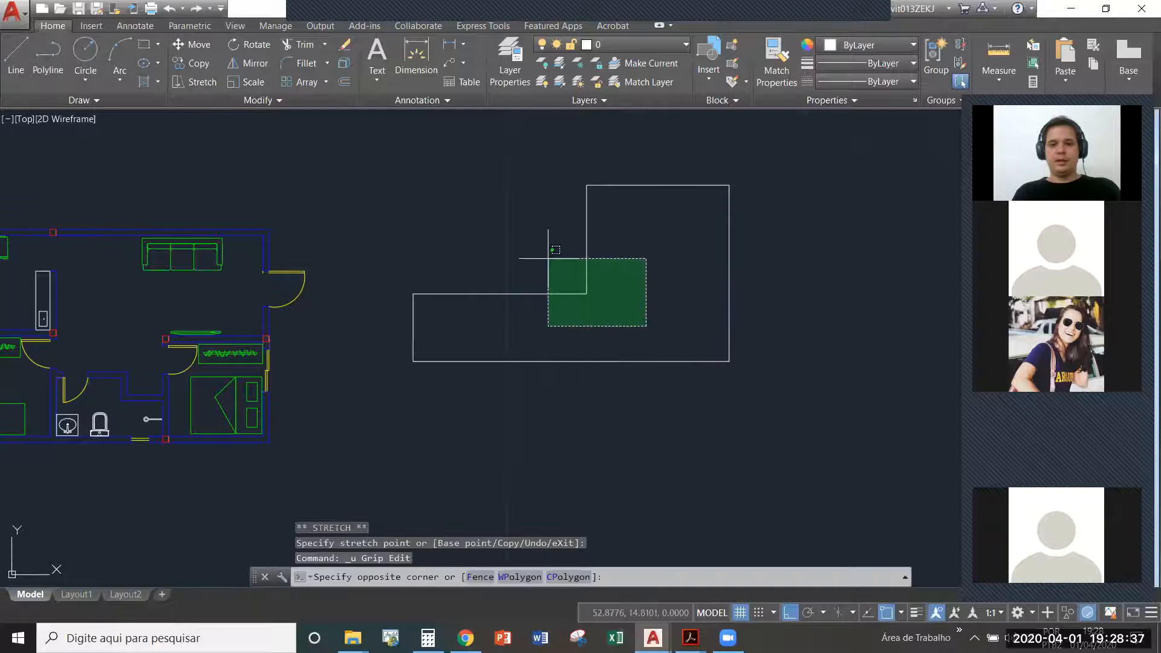
click(520, 229)
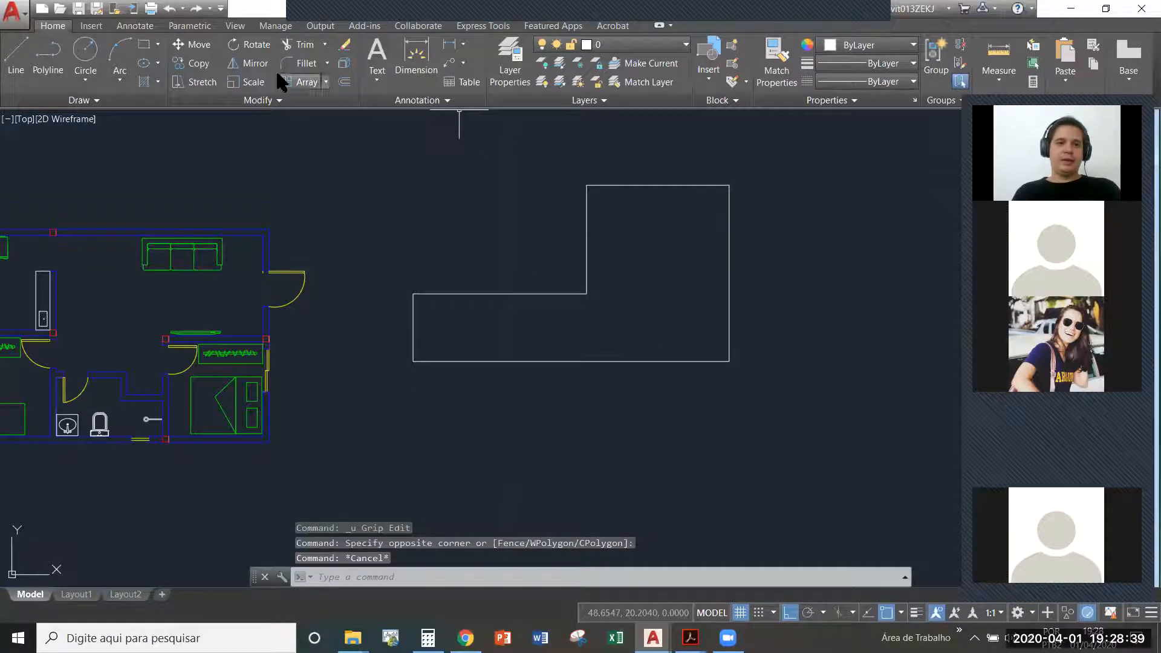
- Mirror the L-shaped outline across its full bottom edge, keeping the source object
click(255, 63)
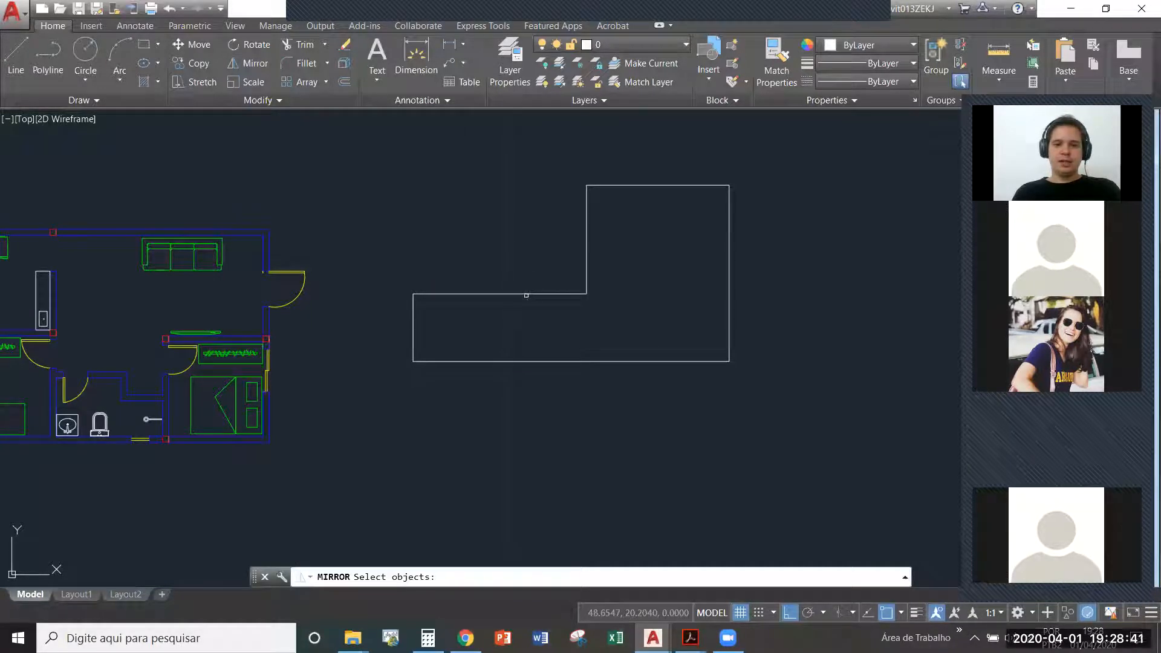
click(525, 293)
key(Return)
click(413, 361)
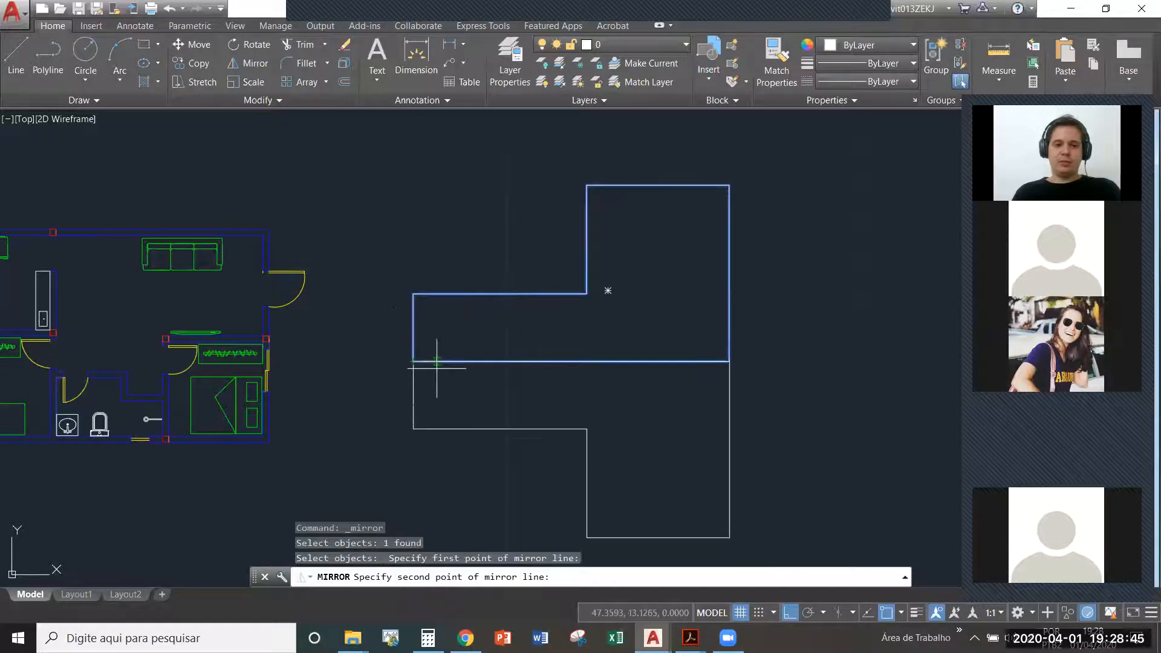
click(729, 362)
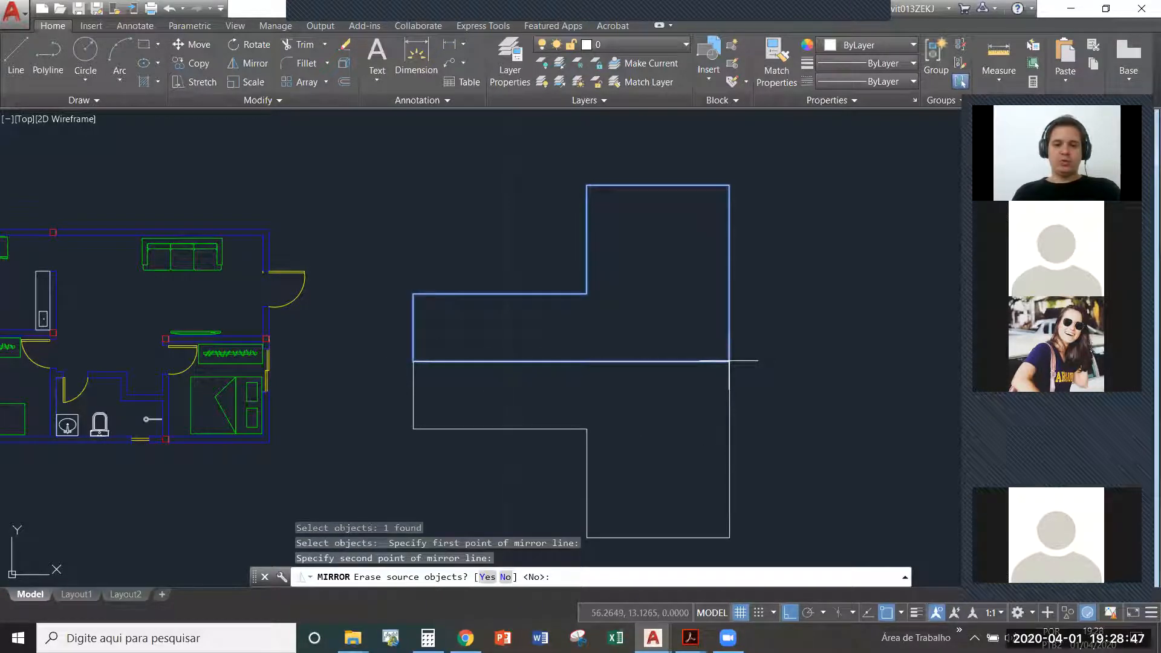
text(n)
key(Return)
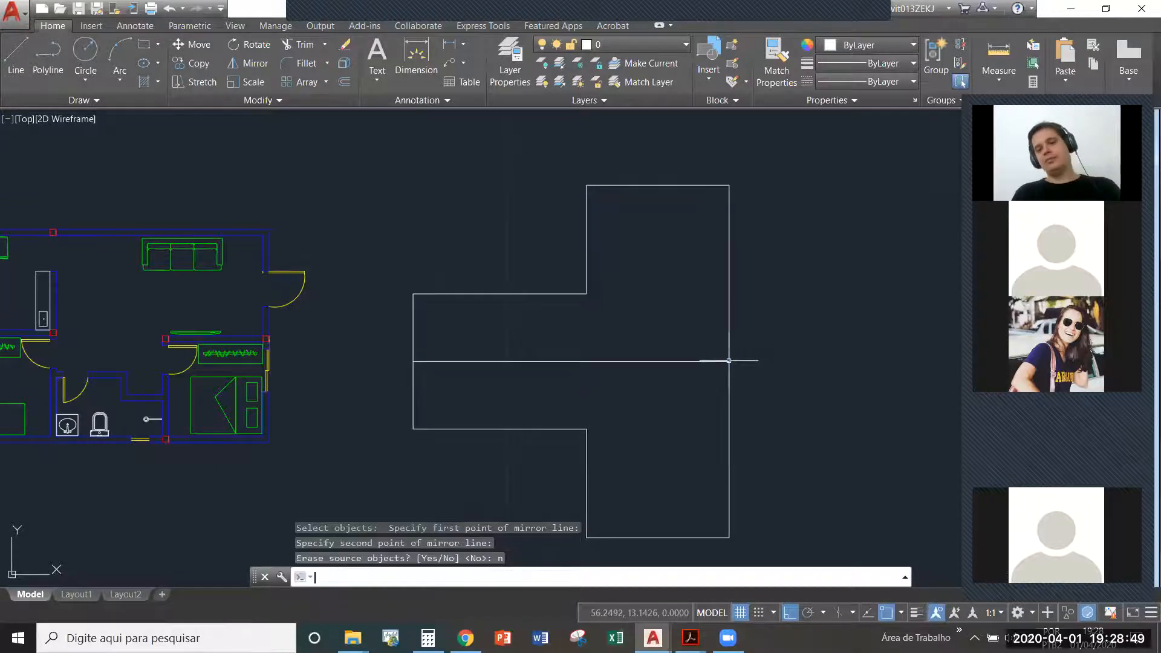
- Examine the edge shared by the two mirrored outlines, and the rooms and furniture of the neighbouring floor plan
middle_drag(660, 404, 656, 363)
middle_drag(718, 423, 730, 361)
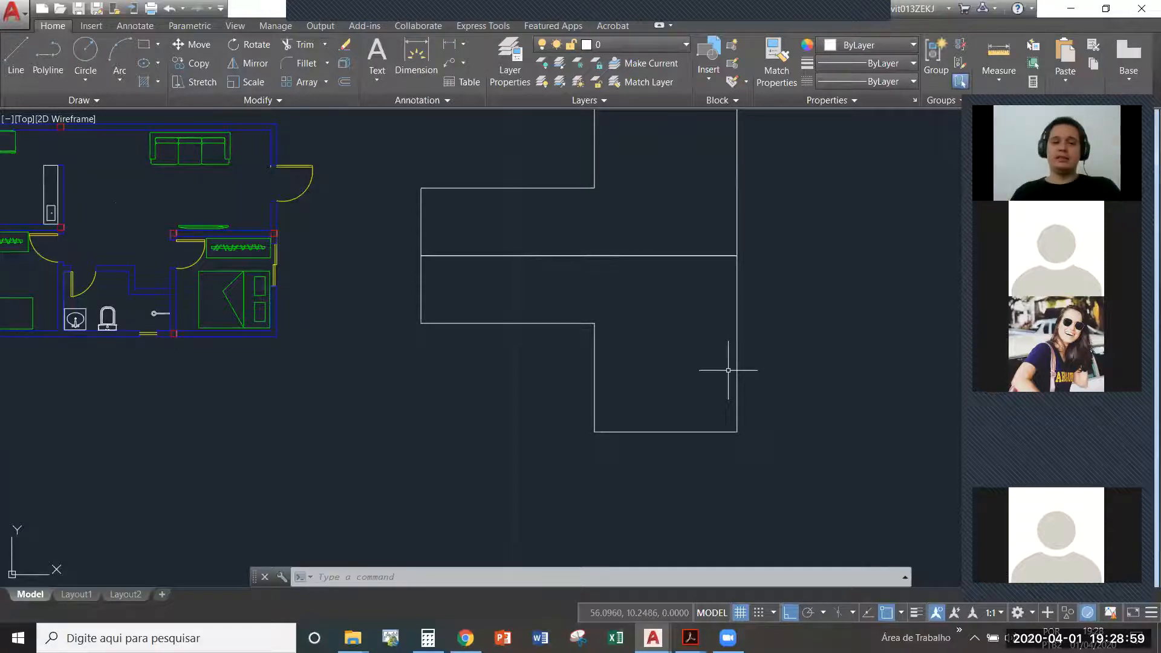
scroll(286, 260, up, 3)
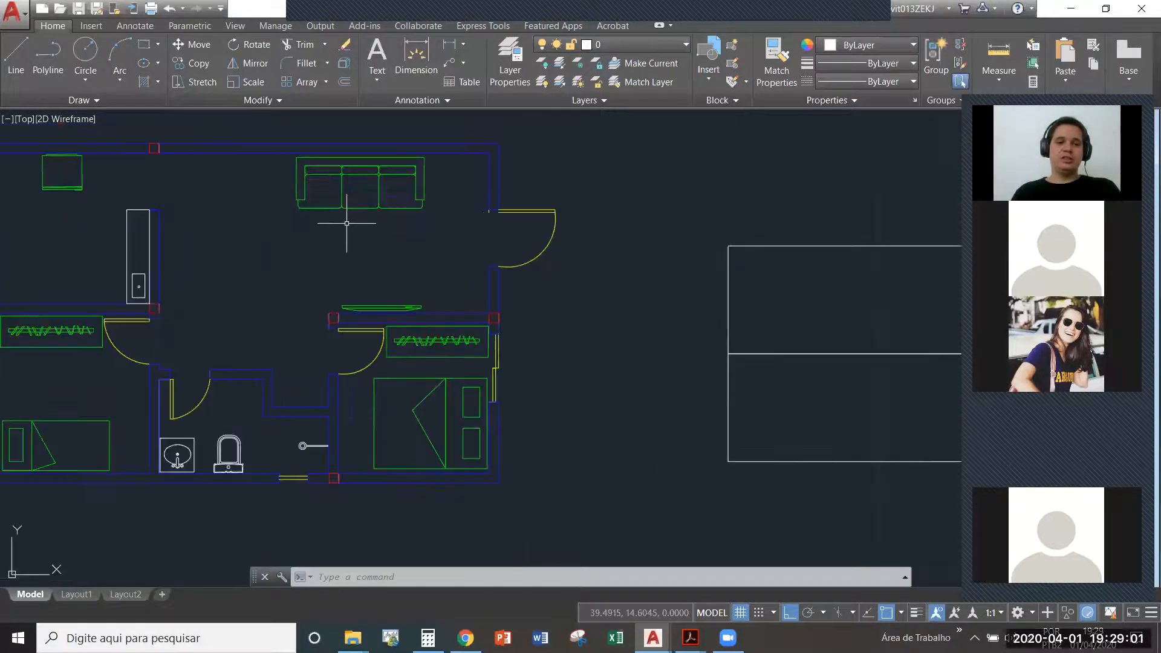
middle_drag(355, 283, 436, 295)
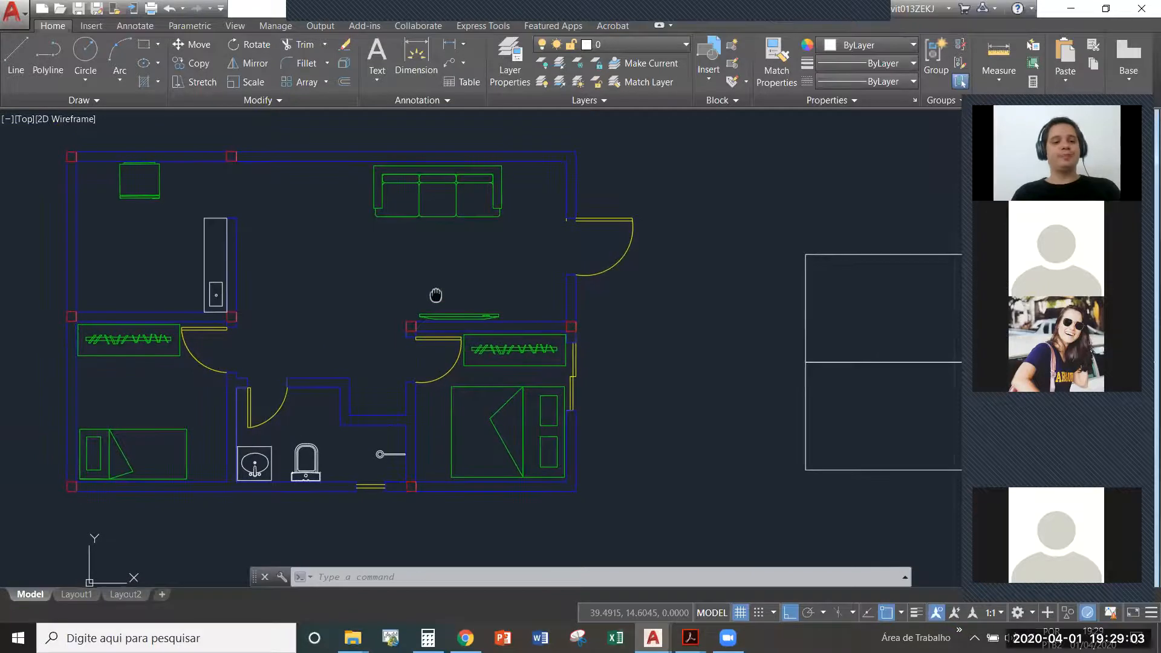
click(180, 432)
key(Escape)
middle_drag(447, 260, 432, 256)
click(456, 238)
key(Escape)
- Erase both L-shaped outlines beside the floor plan
scroll(314, 295, down, 2)
middle_drag(716, 321, 559, 302)
click(713, 363)
click(654, 283)
key(Delete)
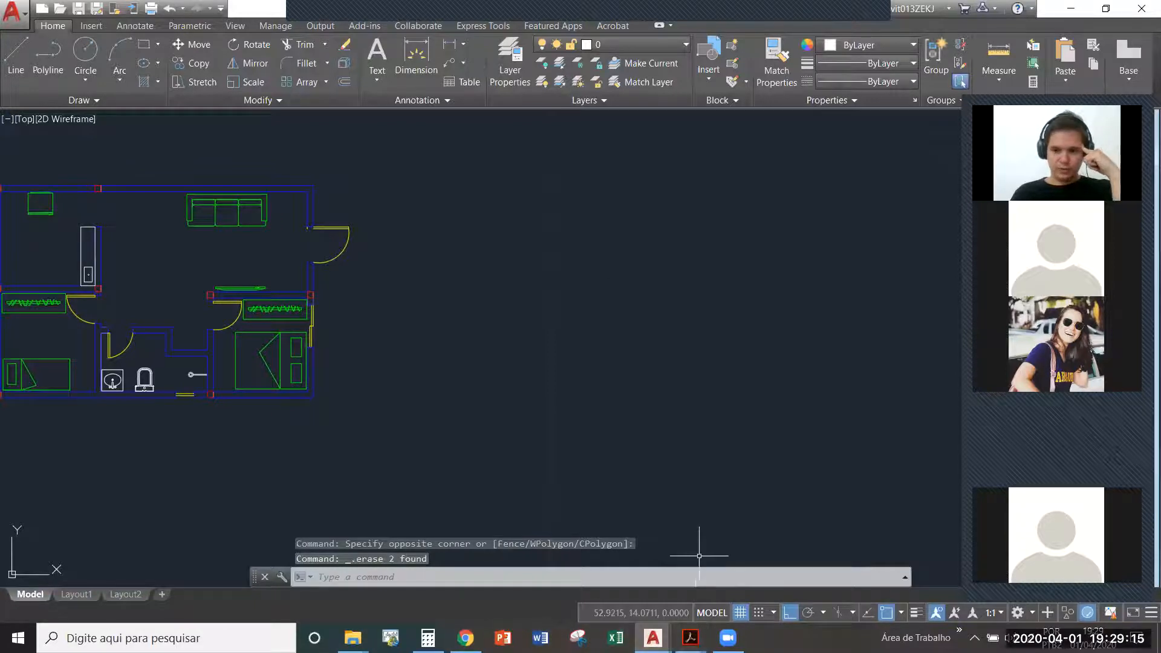
- Switch to PLANO DE AULA AUTOCAD.pdf in Acrobat and highlight the ARRAY entry in the AULA 05 contents list
mouse_move(695, 636)
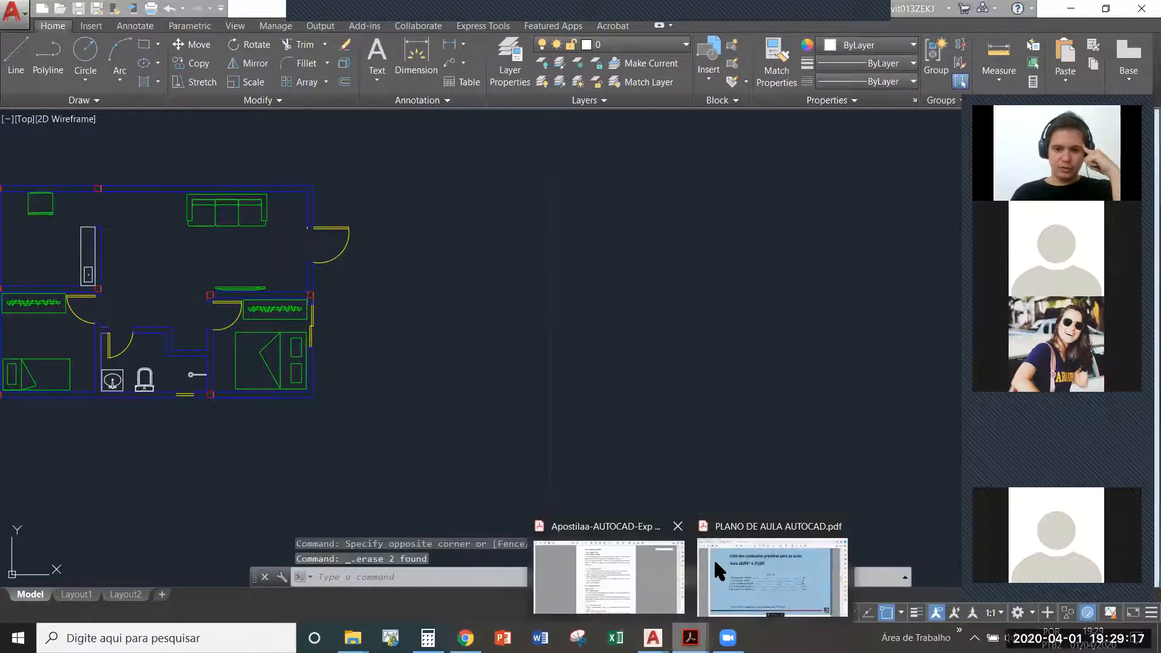
click(727, 563)
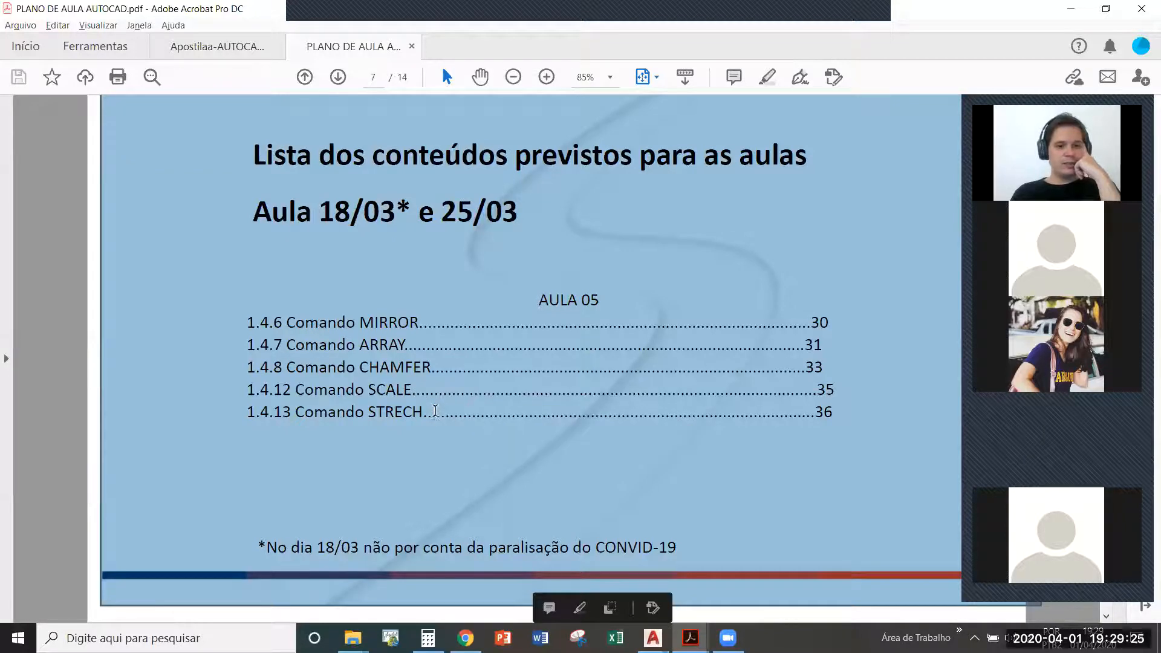
click(388, 344)
double_click(389, 346)
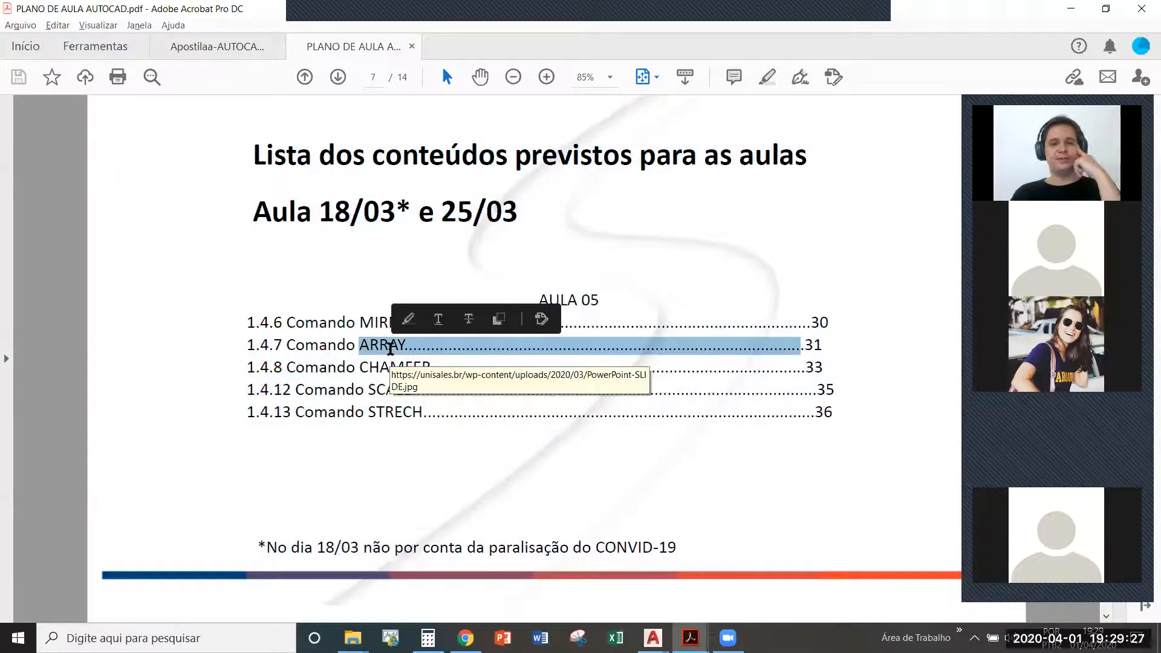
- Return to Drawing2.dwg in AutoCAD and view both floor plans and the Rectangular Array command's description
key(alt+Tab)
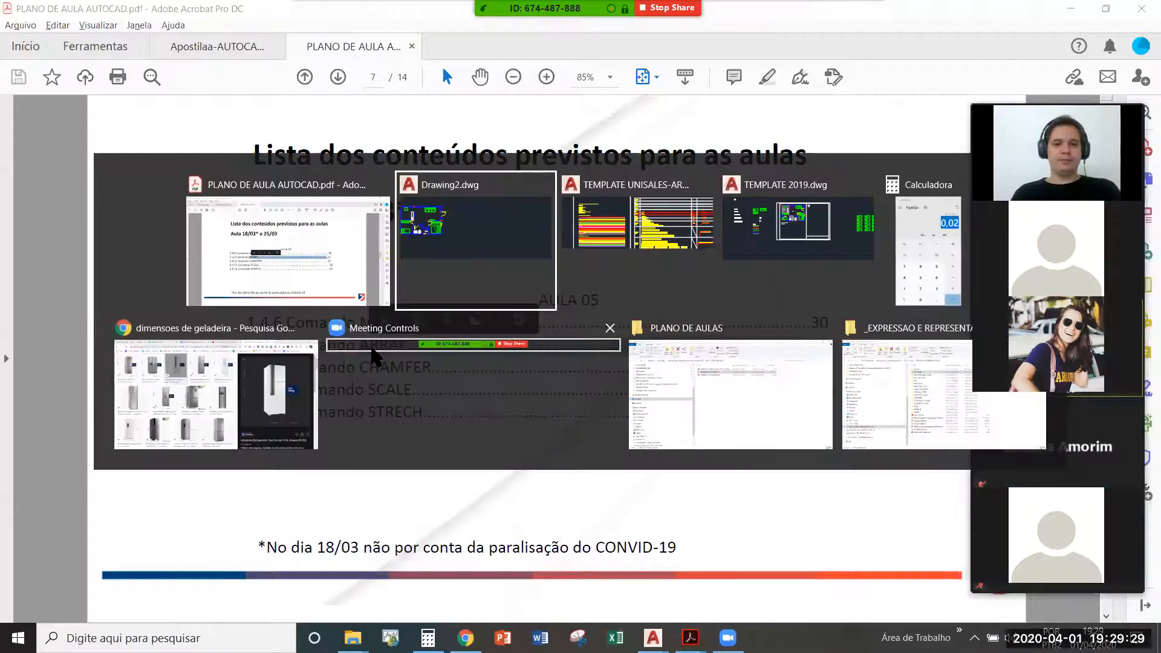
middle_drag(377, 302, 536, 311)
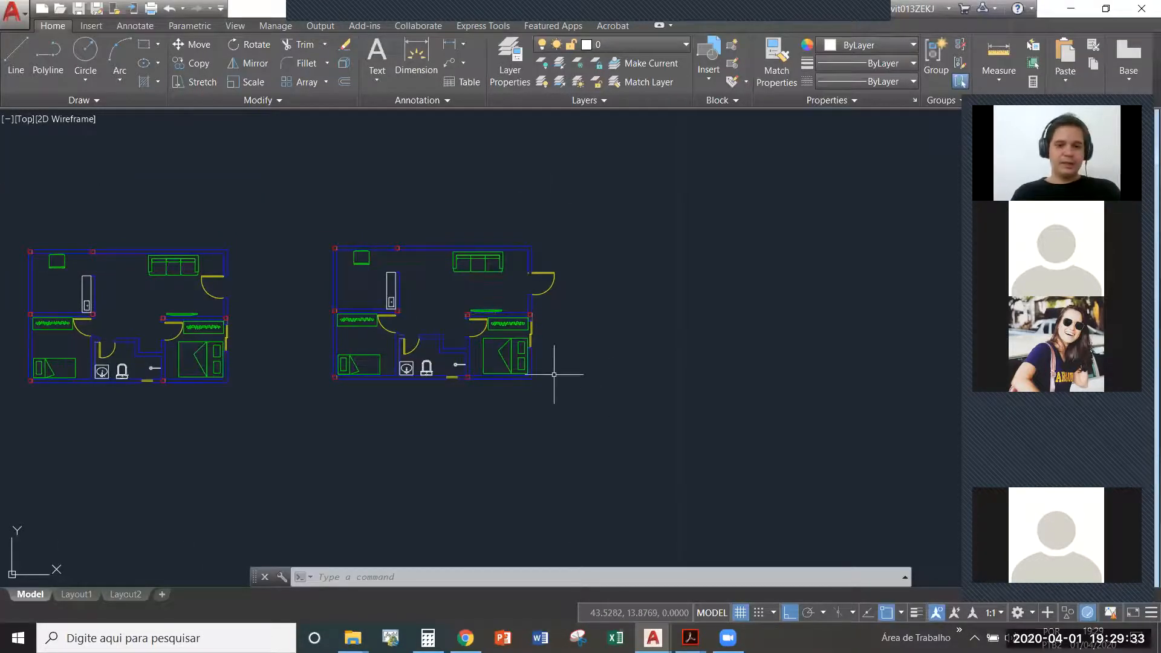
scroll(543, 364, up, 2)
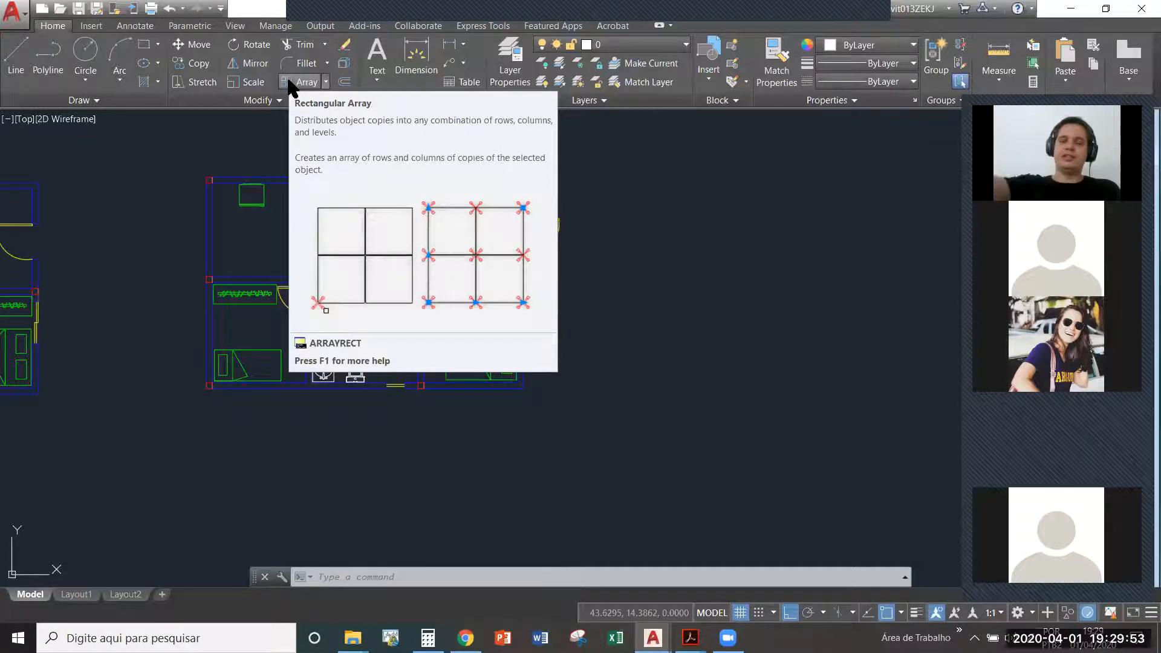
scroll(365, 213, down, 2)
middle_drag(344, 219, 467, 246)
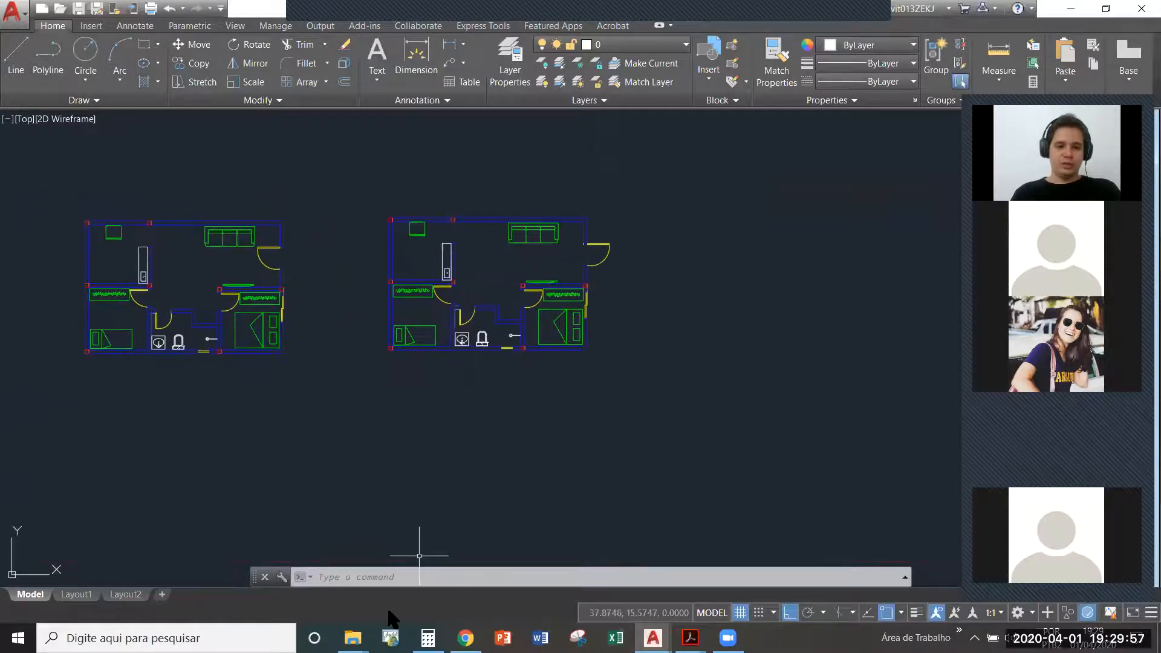
- Switch to File Explorer and open the AVALIACOES folder inside UCV - AULA, _EXPRESSAO E REPRESENTACAO 3 on drive E
mouse_move(352, 638)
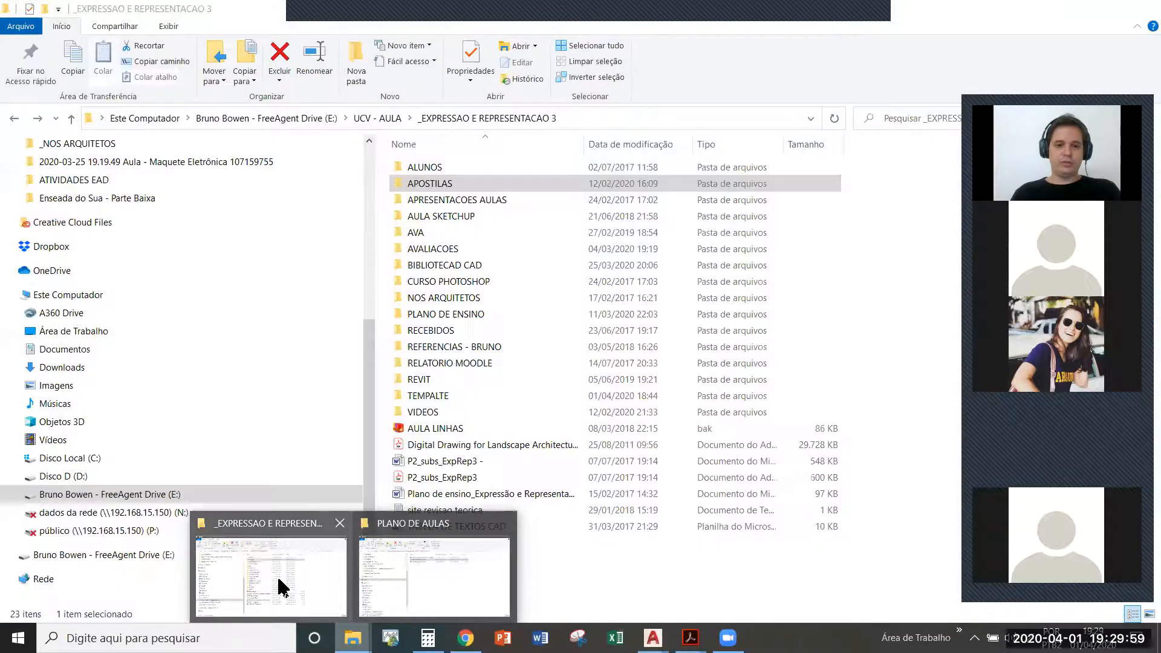
click(277, 575)
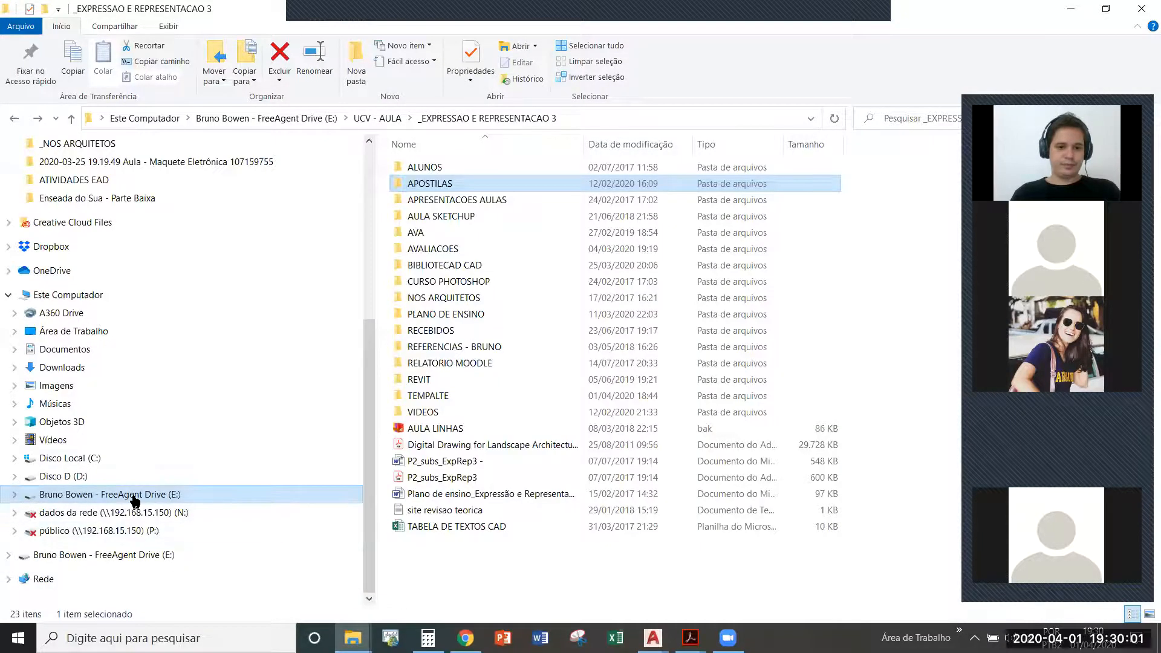
click(134, 494)
double_click(425, 256)
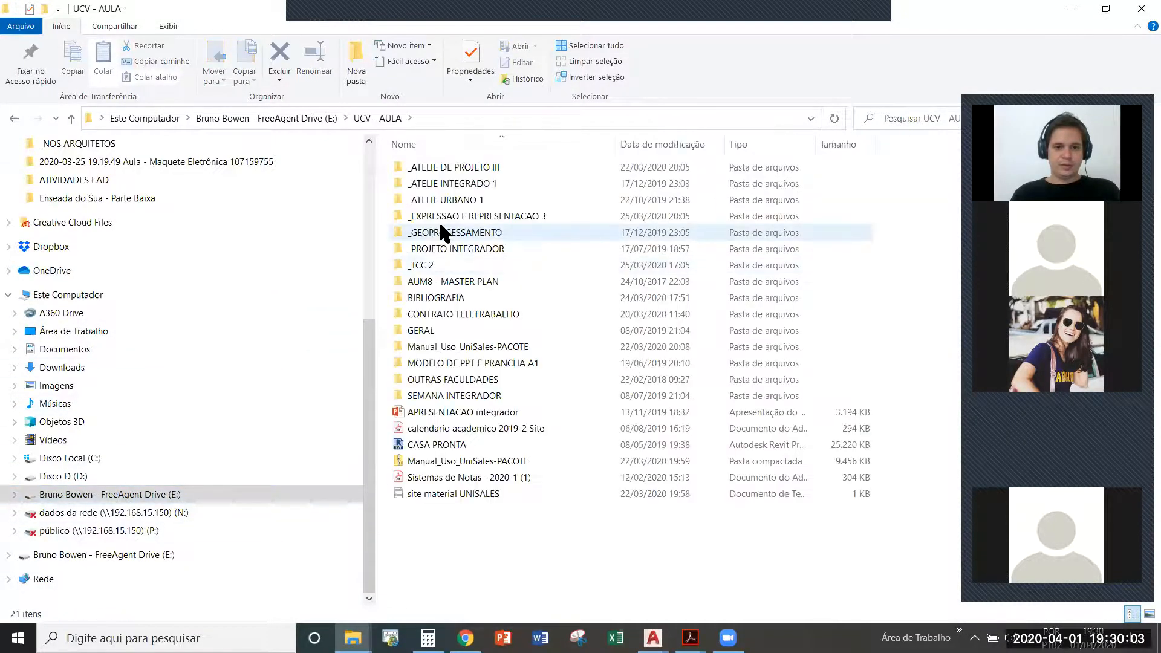
double_click(468, 217)
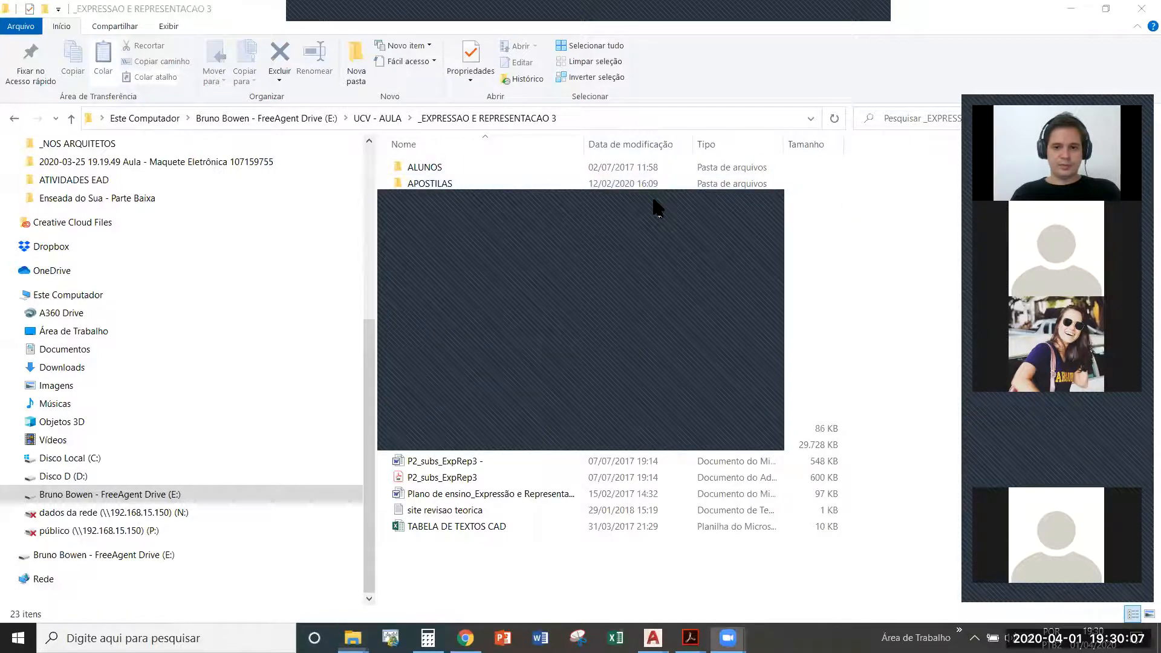
click(450, 281)
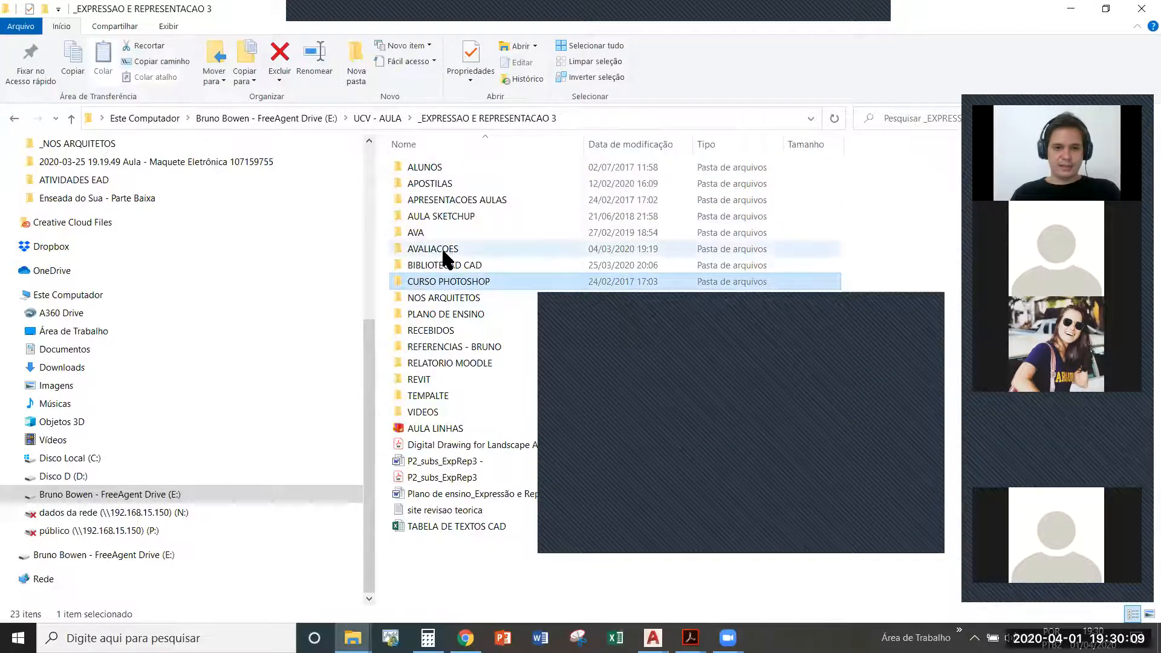
double_click(444, 245)
click(433, 199)
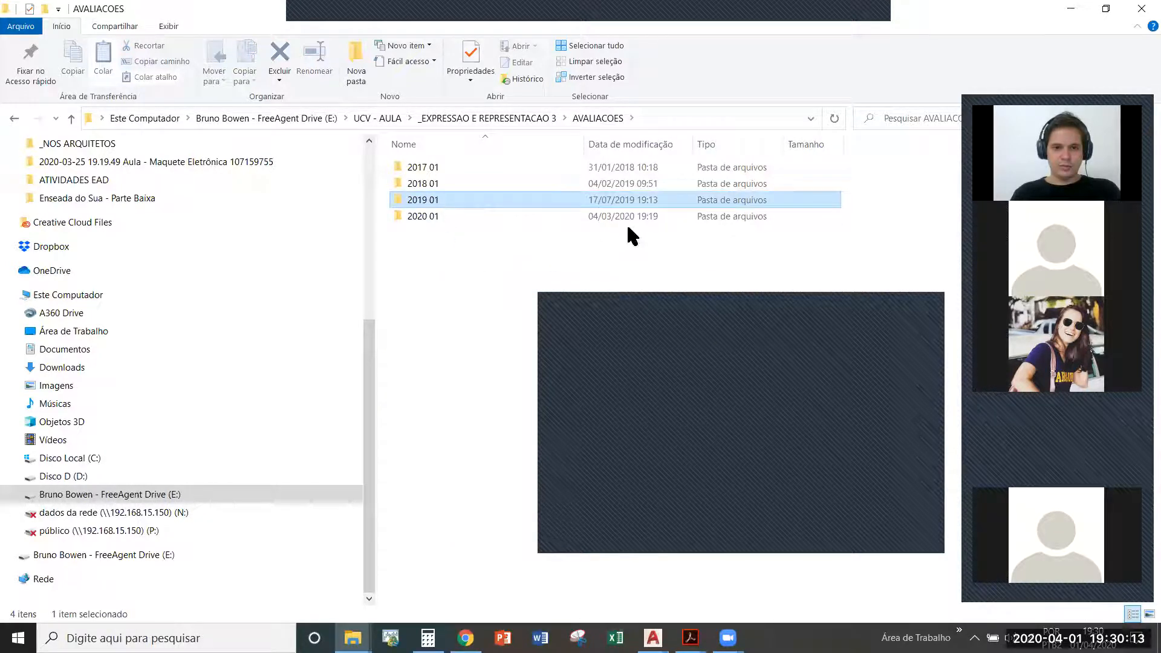
double_click(446, 200)
click(448, 203)
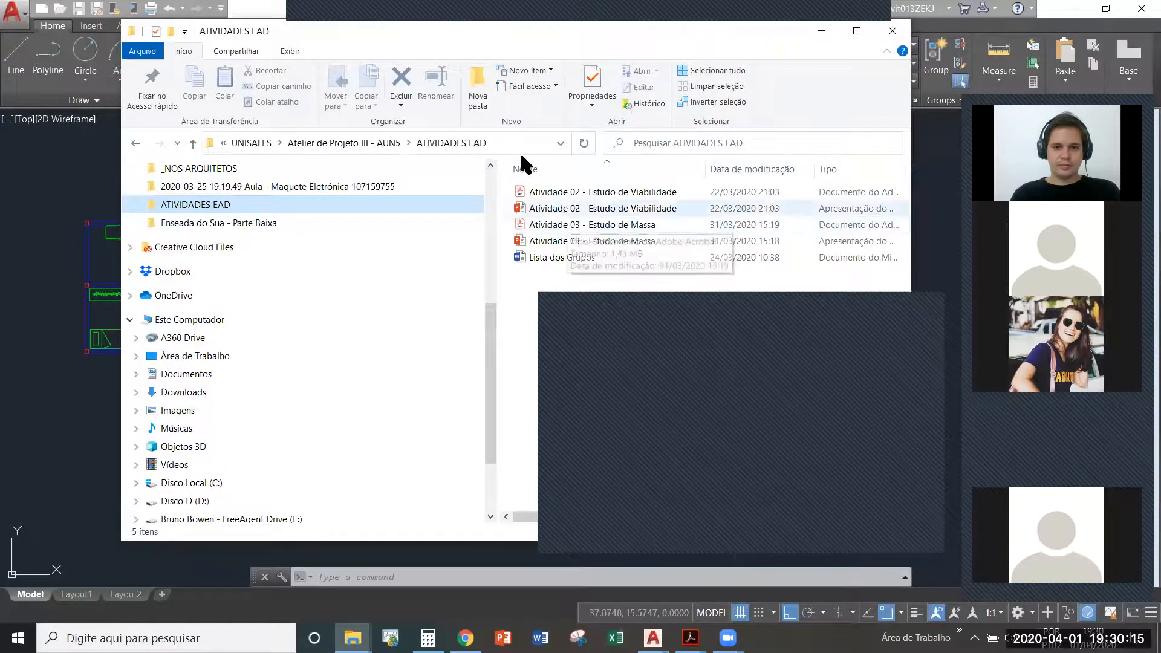
click(135, 143)
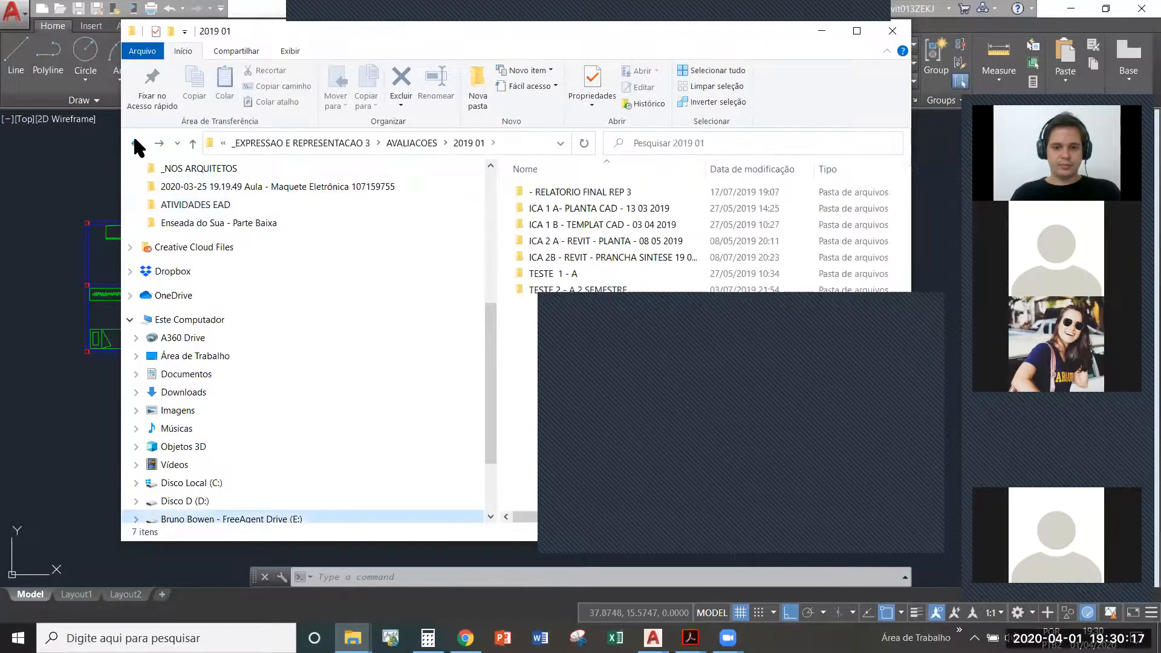
key(alt+Tab)
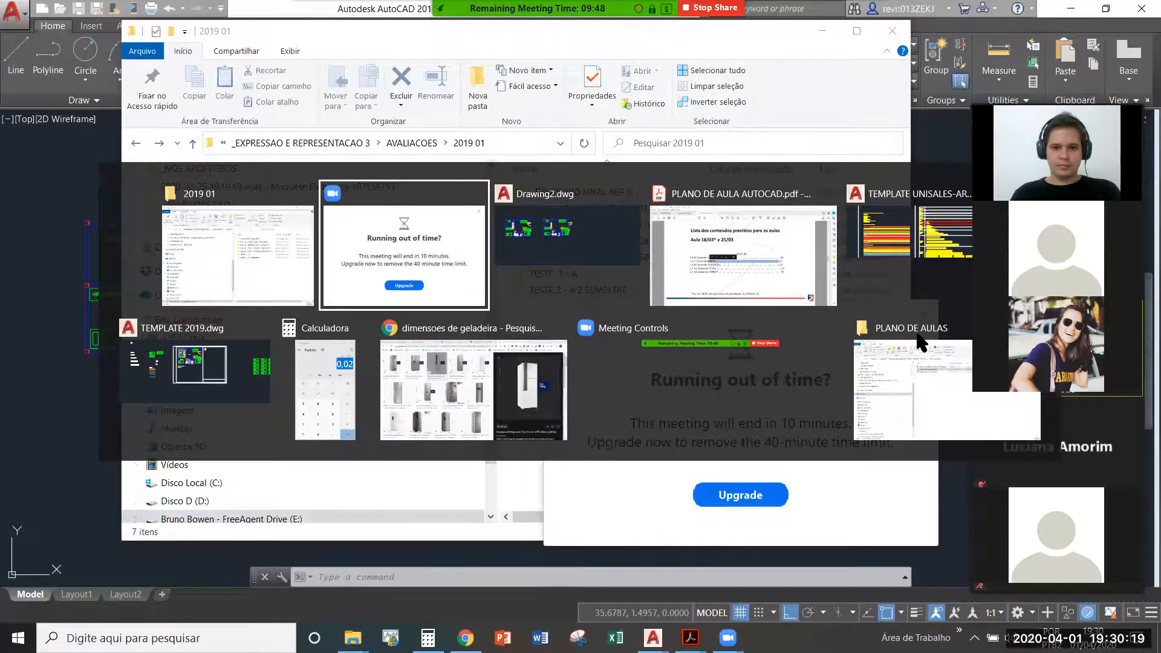
click(252, 248)
click(135, 144)
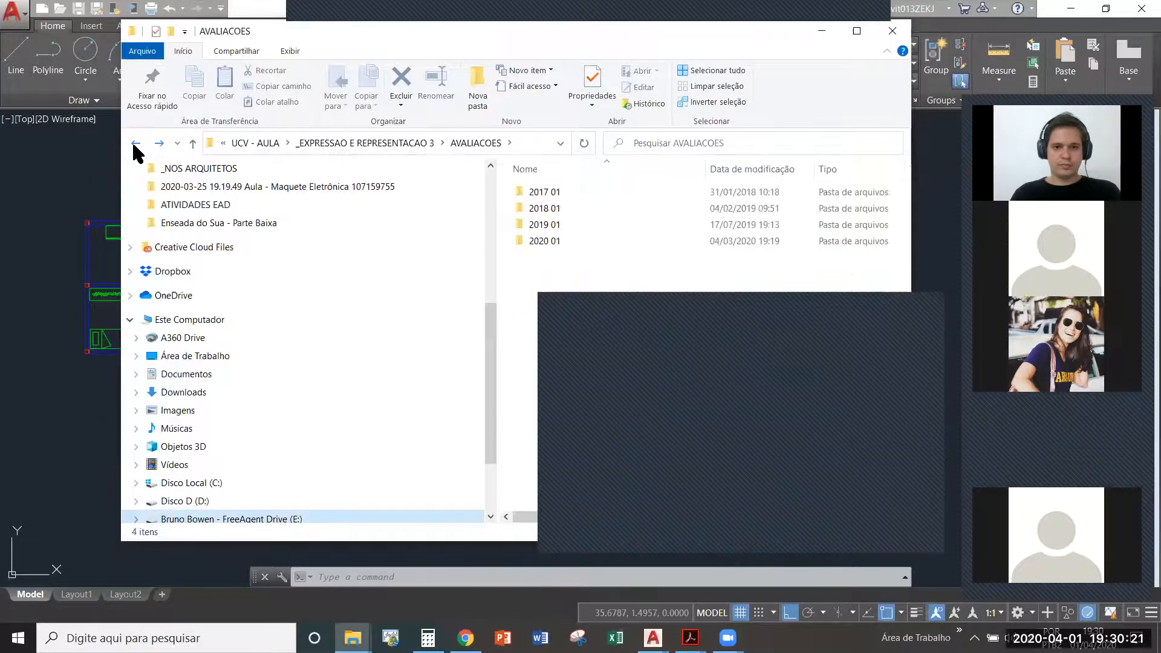
- Open the Teste DWG drawing from the 2019 01, TESTE 1 - A folder, accepting the student-version notice
double_click(555, 224)
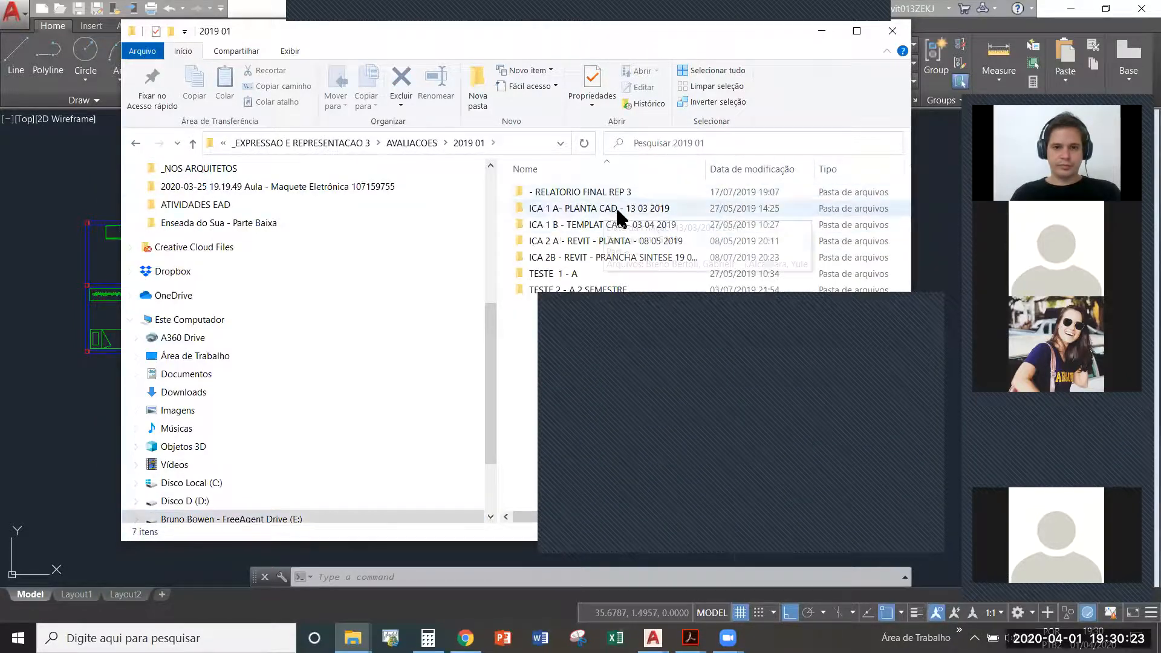
double_click(584, 271)
click(553, 226)
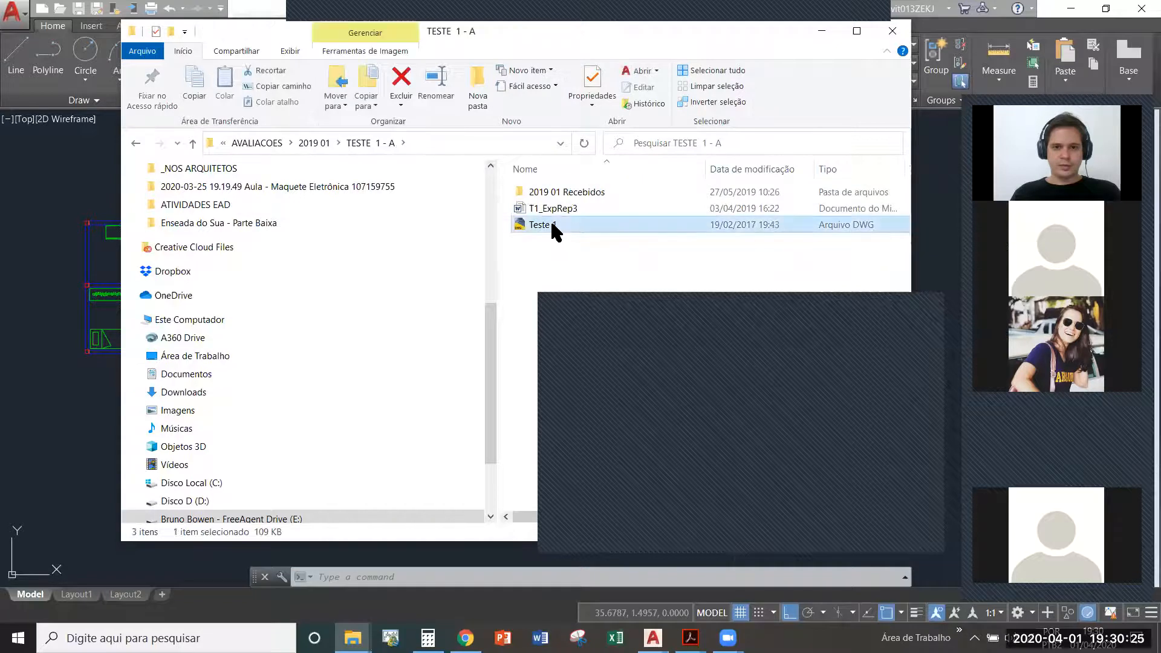
double_click(552, 224)
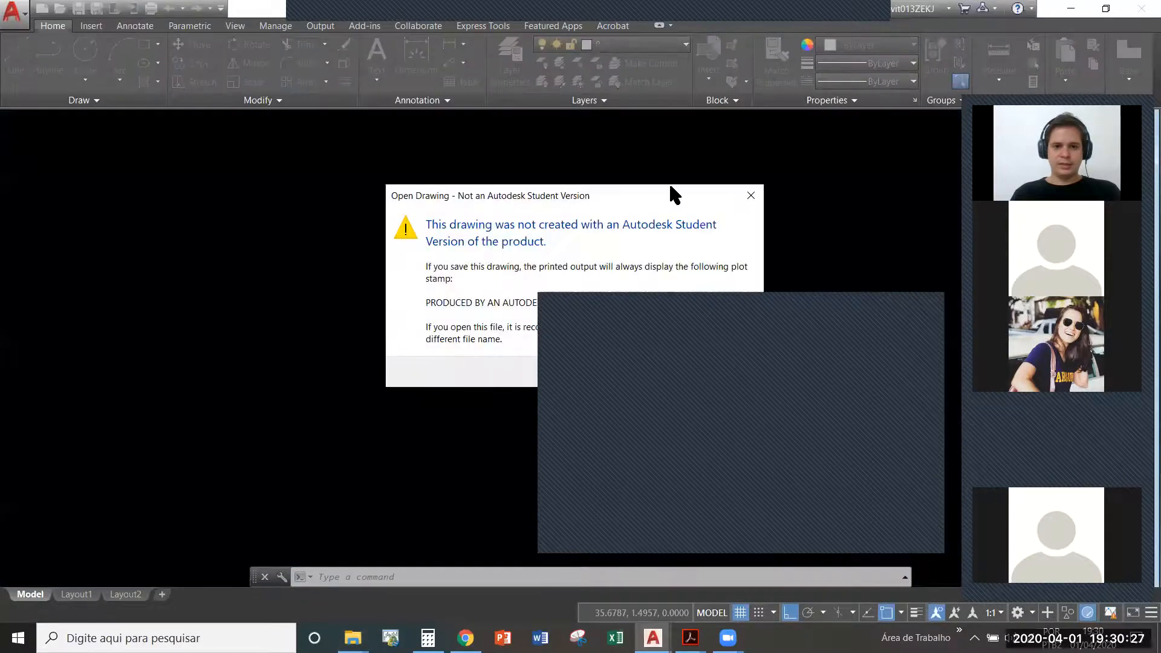
click(445, 346)
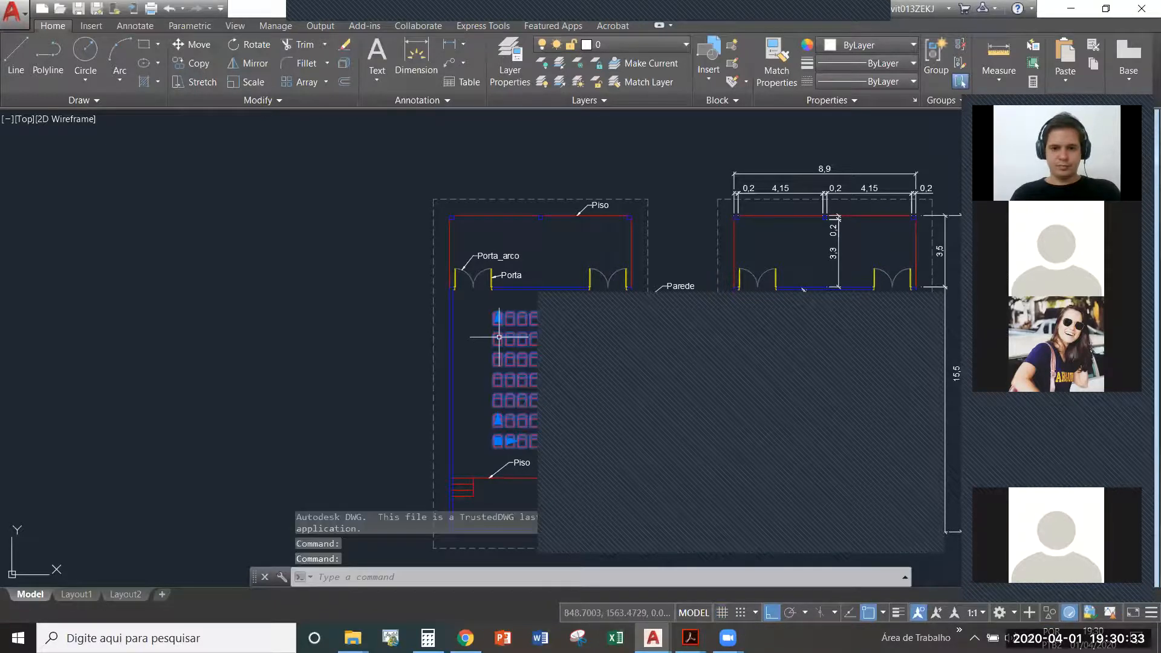
- Explode the rectangular array of auditorium chairs in the left-hand plan
click(499, 337)
middle_drag(499, 337, 412, 294)
text(z)
key(Escape)
click(466, 338)
text(x)
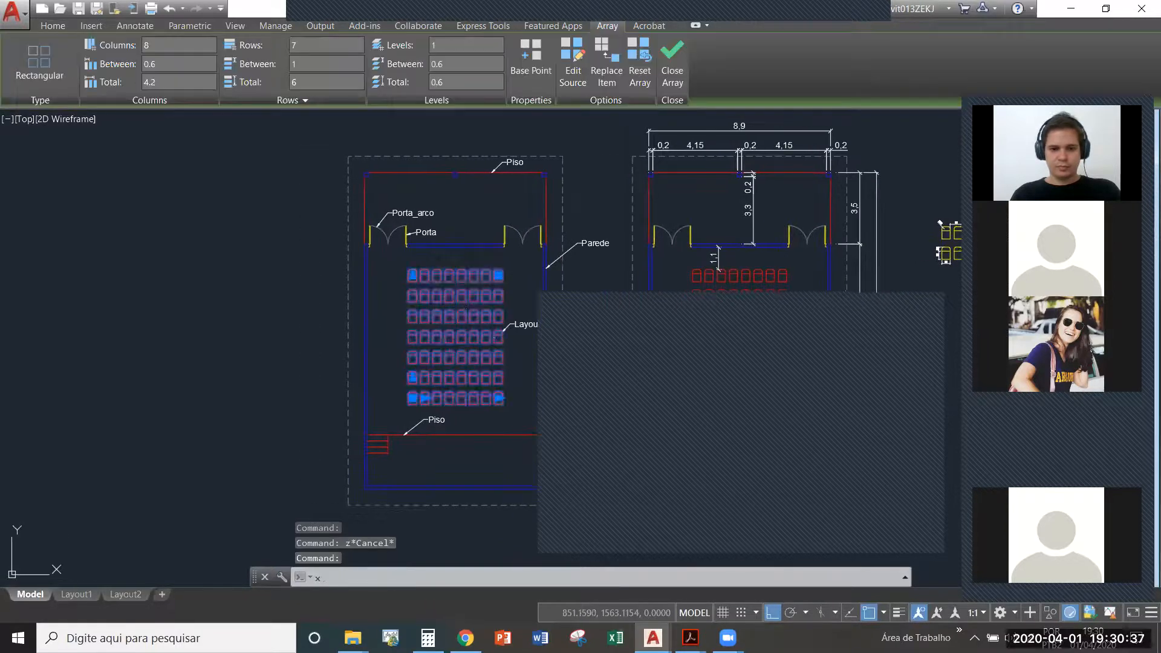
key(Return)
- Select a single chair from the exploded seating and copy it to the clipboard
scroll(422, 400, up, 6)
click(398, 383)
click(374, 366)
key(ctrl+Tab)
key(ctrl+Tab)
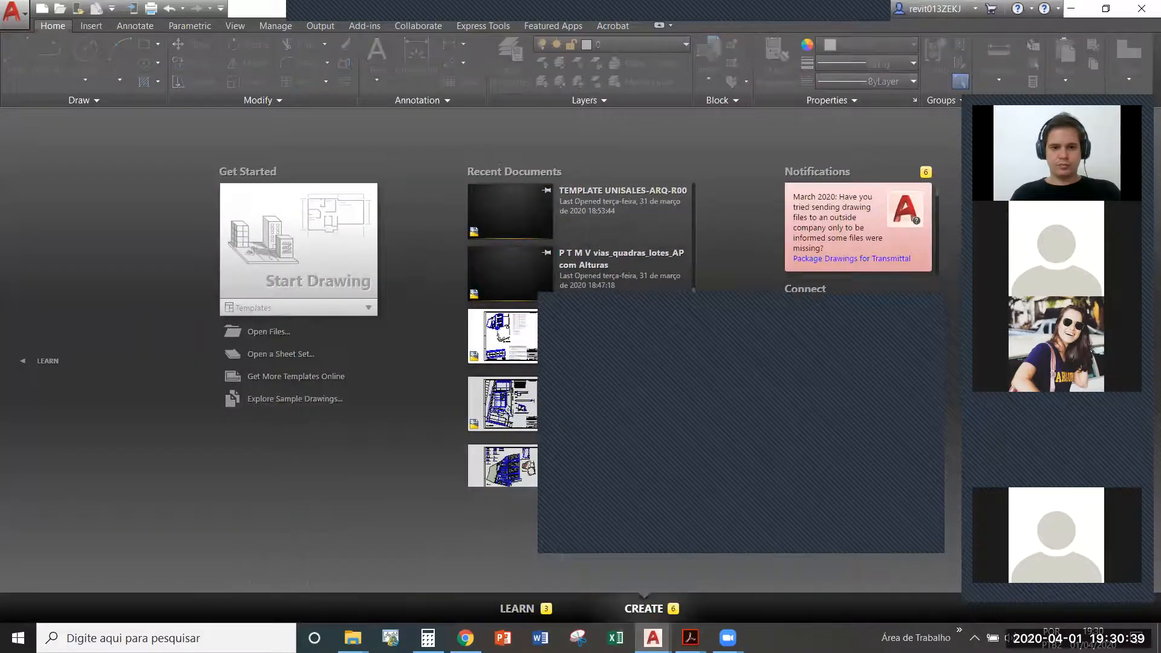
key(ctrl+Tab)
key(ctrl+Tab)
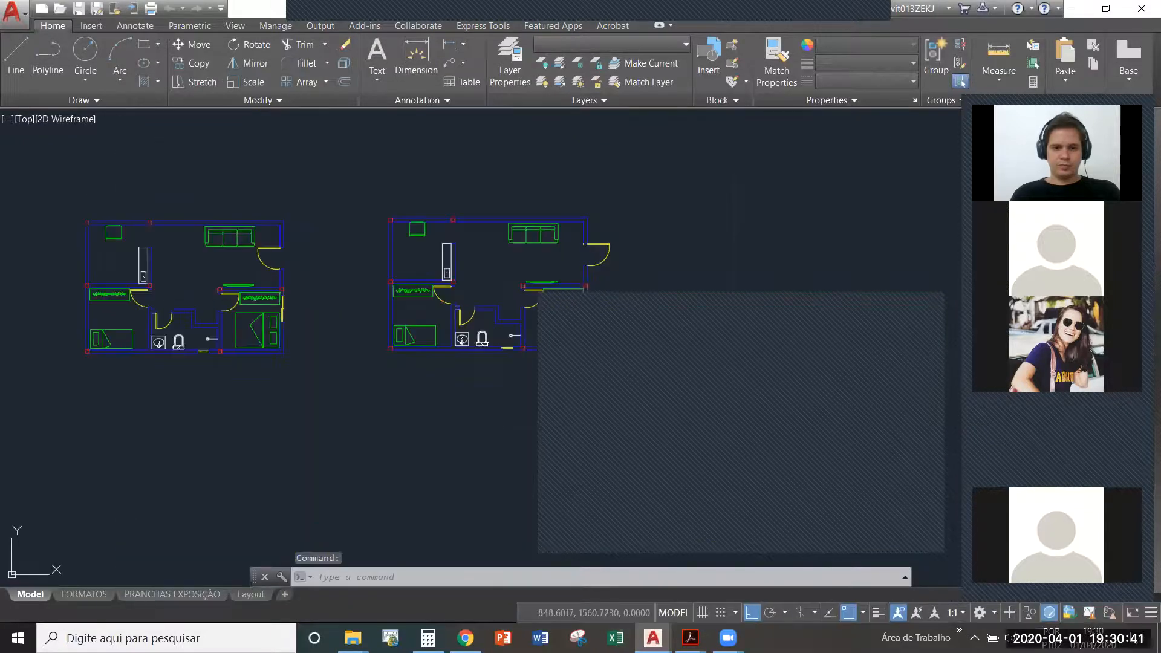
click(399, 426)
click(324, 352)
key(ctrl+c)
- Switch to Drawing2.dwg and paste the copied chair in the empty area to the right of the floor plan
key(ctrl+Tab)
key(ctrl+Tab)
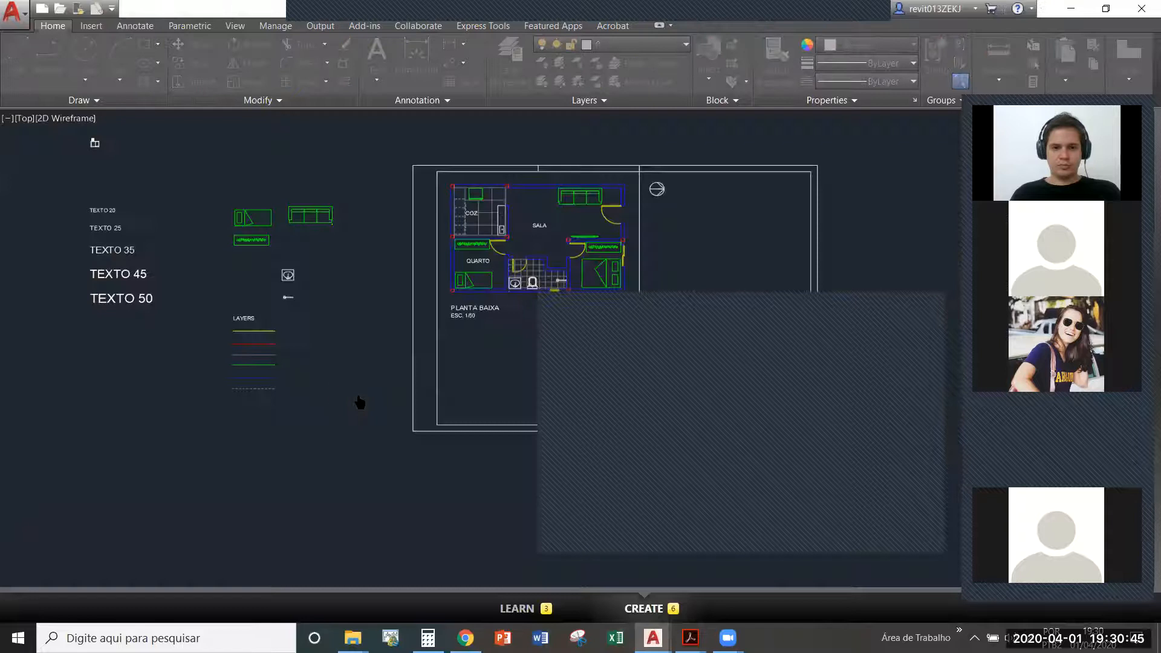
scroll(278, 378, down, 3)
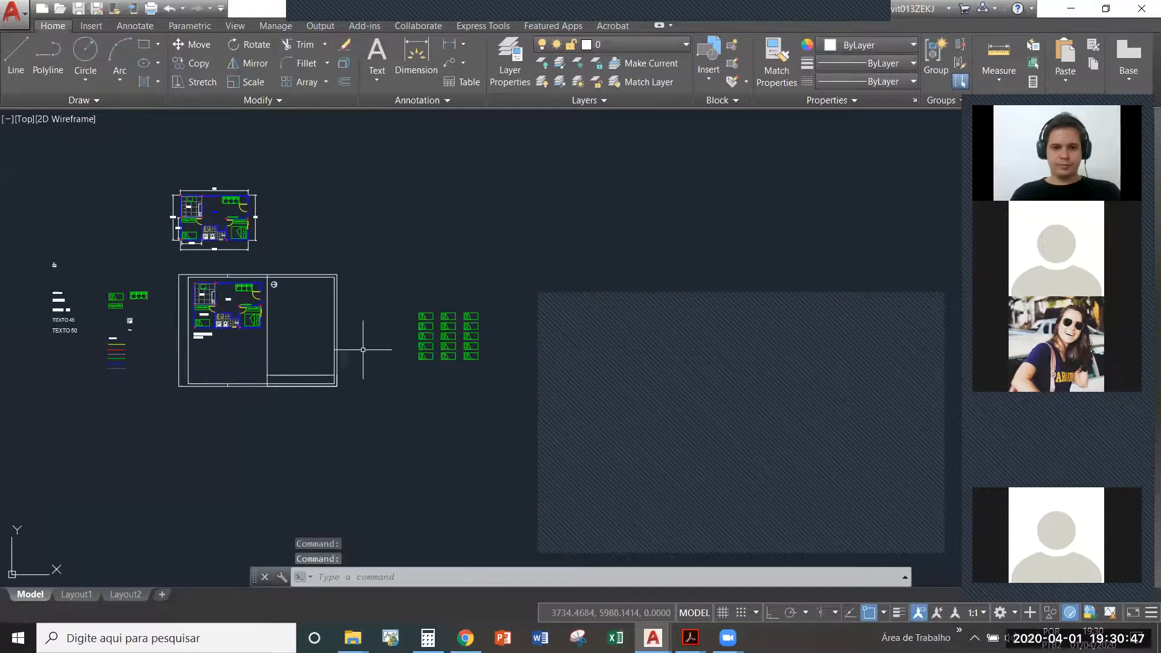
key(ctrl+Tab)
key(ctrl+Tab)
scroll(252, 376, down, 3)
key(ctrl+v)
scroll(412, 358, up, 5)
click(394, 358)
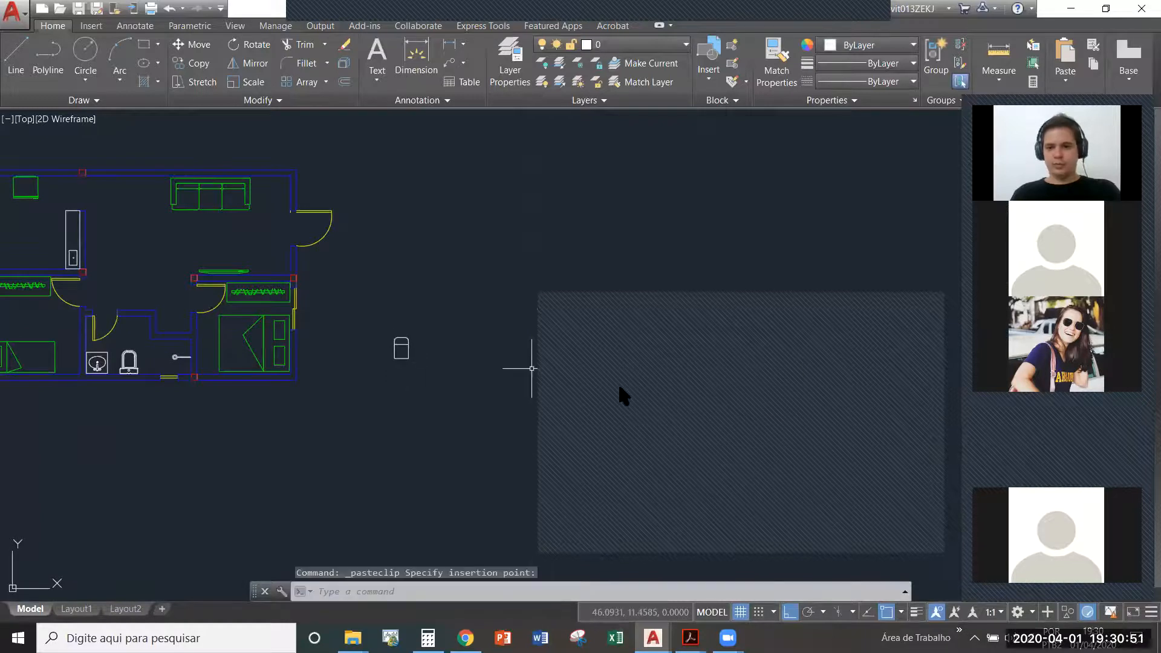
scroll(514, 368, up, 2)
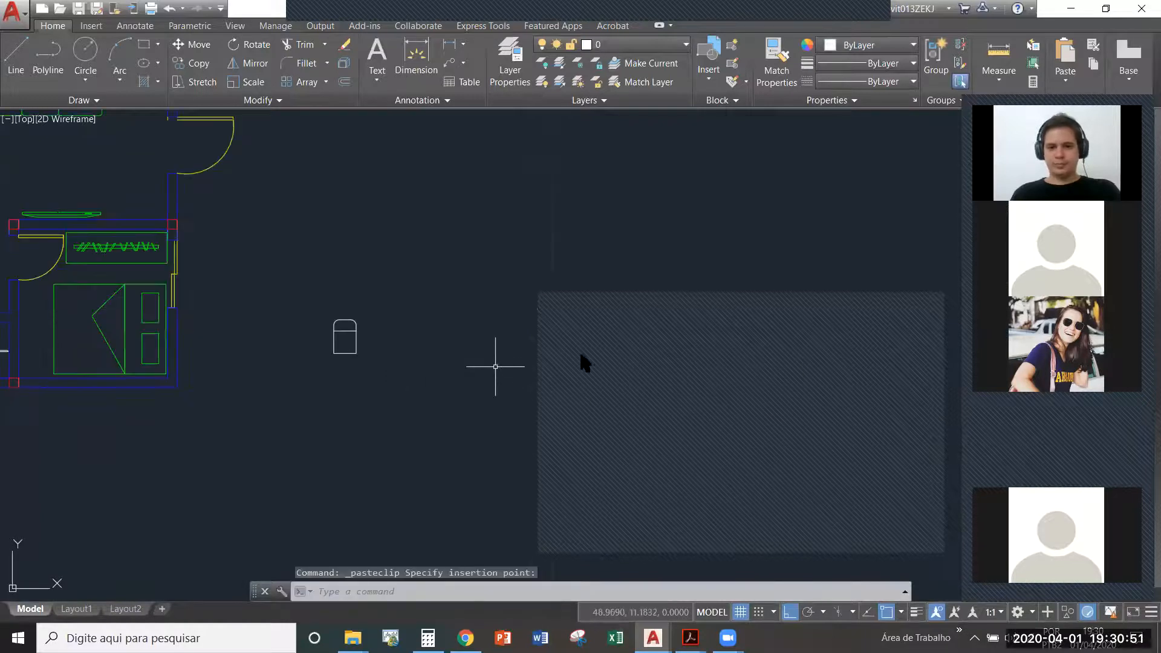
click(932, 303)
scroll(365, 376, up, 2)
middle_drag(366, 378, 436, 405)
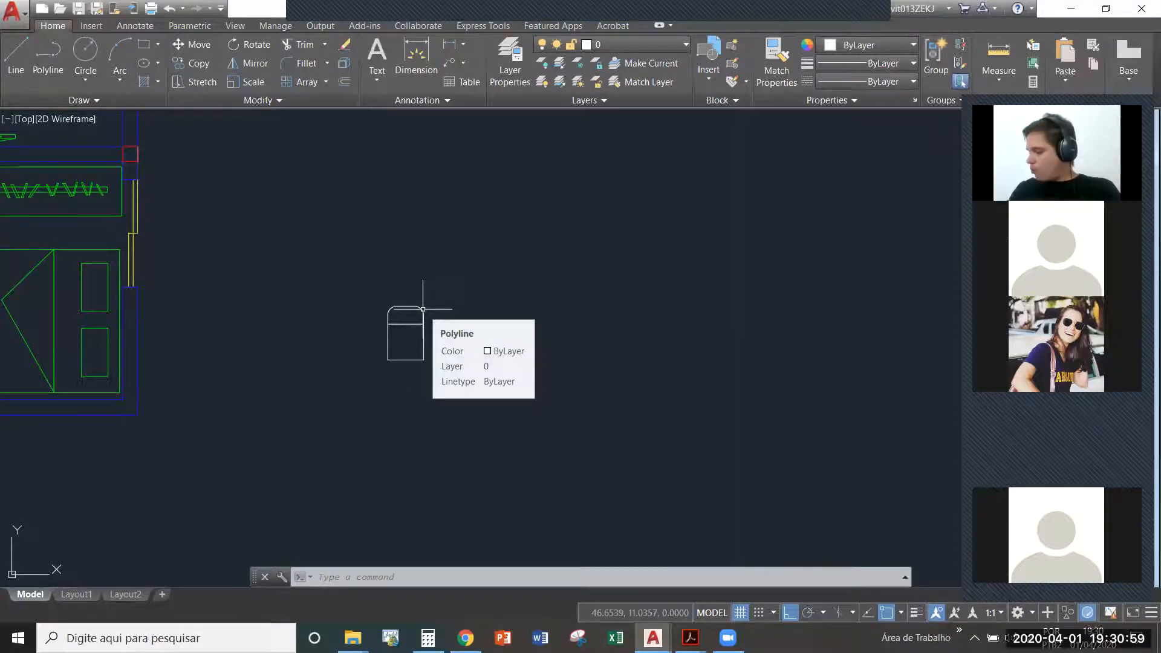
key(ctrl+v)
key(Escape)
scroll(365, 362, down, 3)
text(rec)
key(Return)
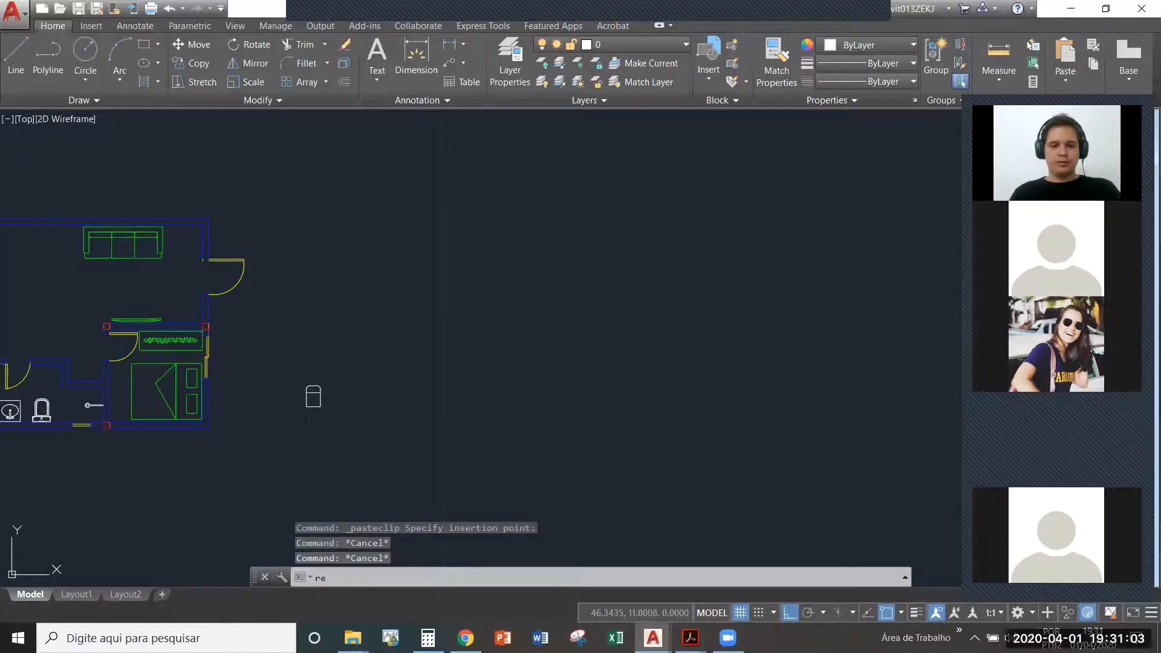
click(383, 448)
scroll(393, 325, down, 6)
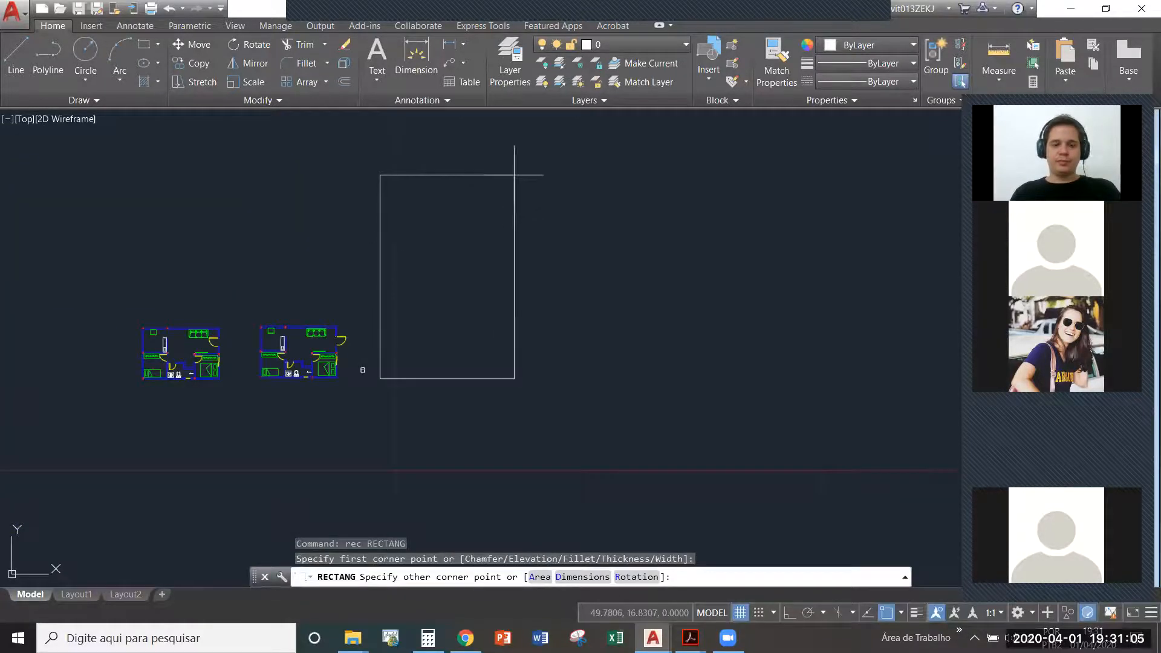
key(Escape)
- Draw a closed polyline rectangle 15 units wide and 20 units high to the right of the chair
text(pl)
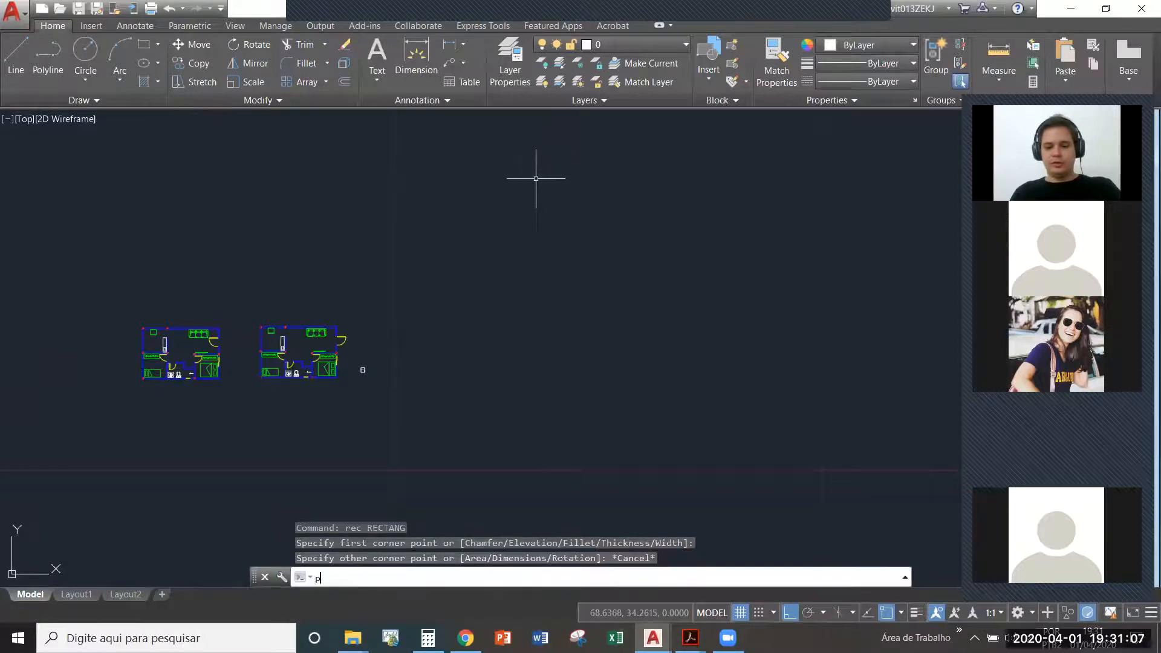
key(Return)
click(406, 382)
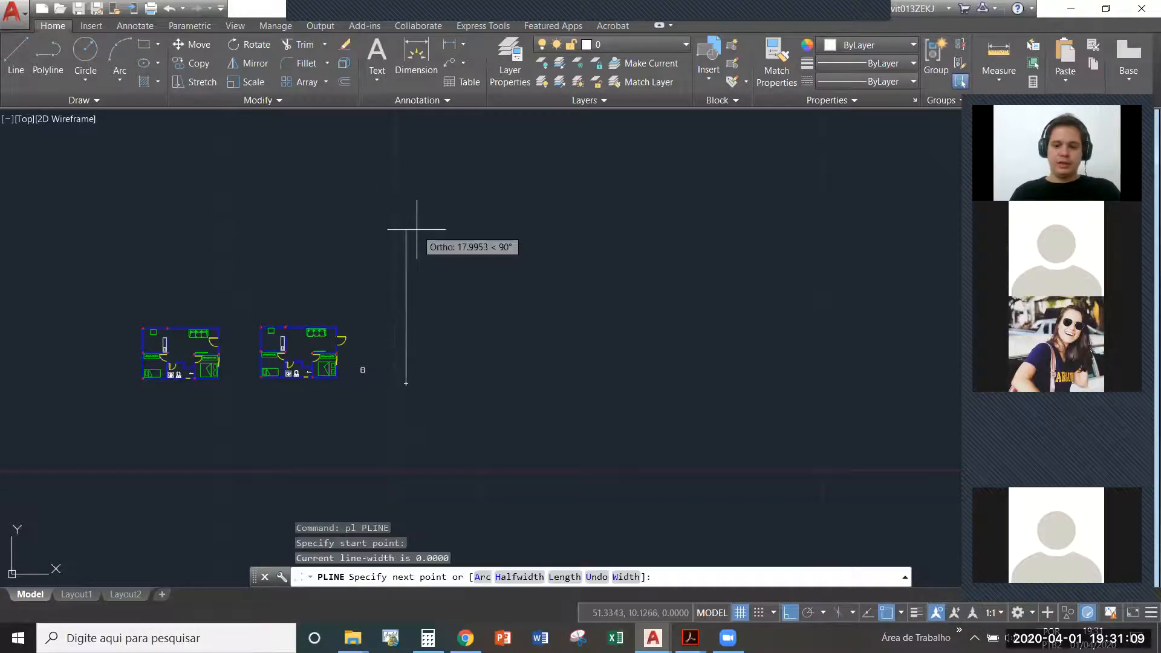
text(20)
key(Return)
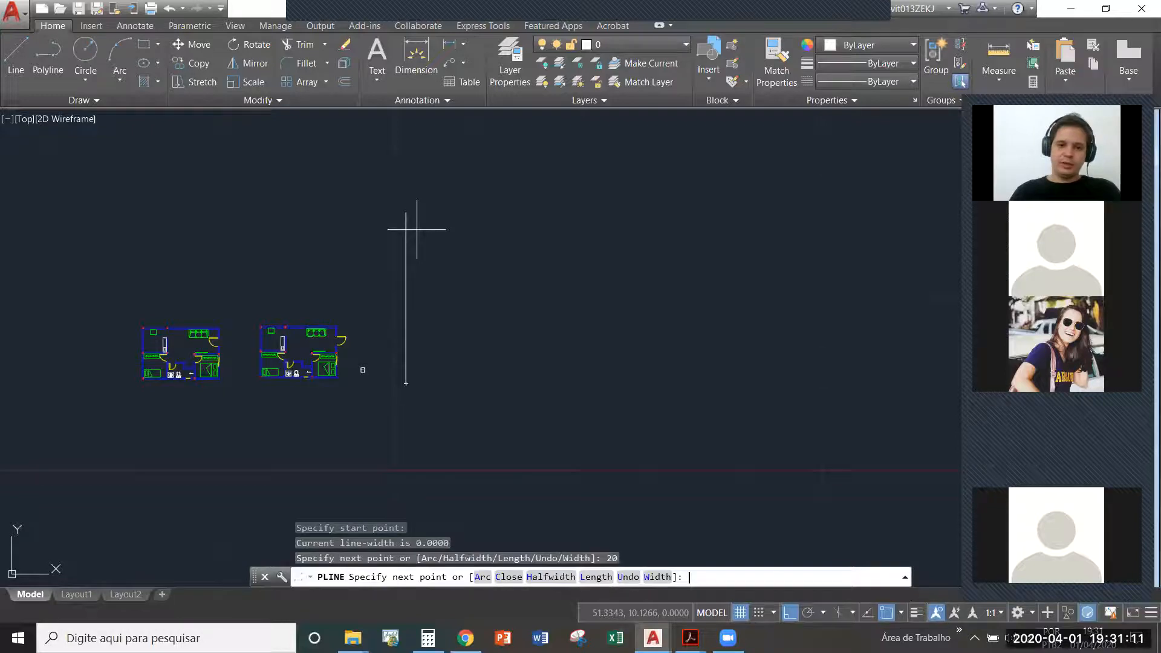
text(15)
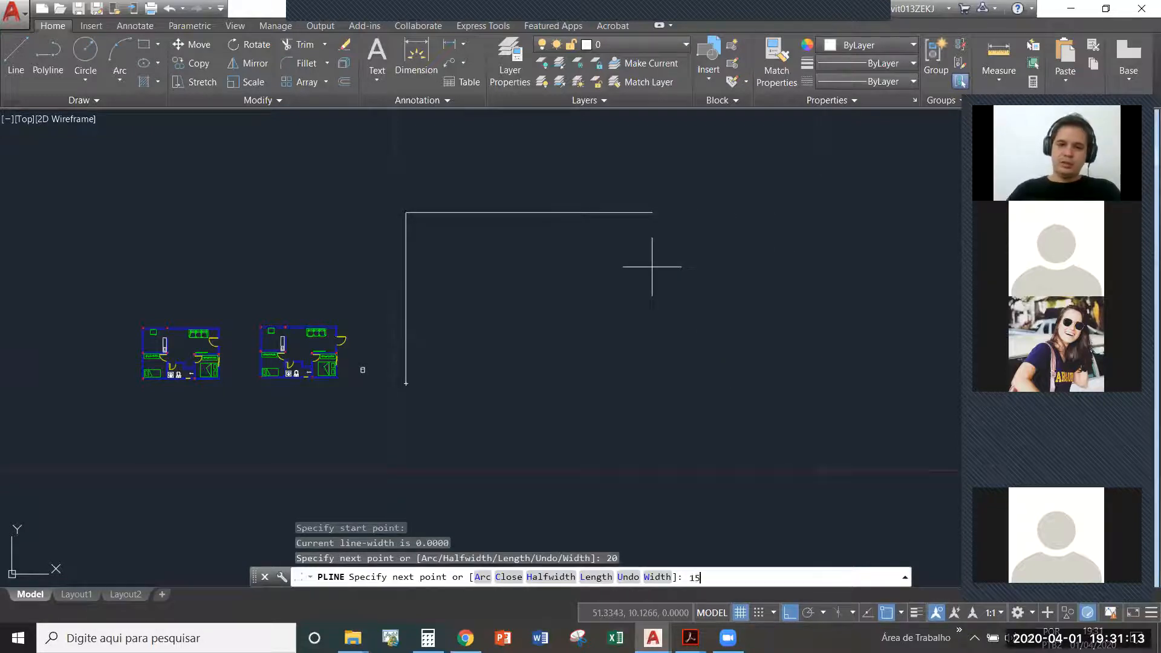
key(Return)
text(20)
key(Return)
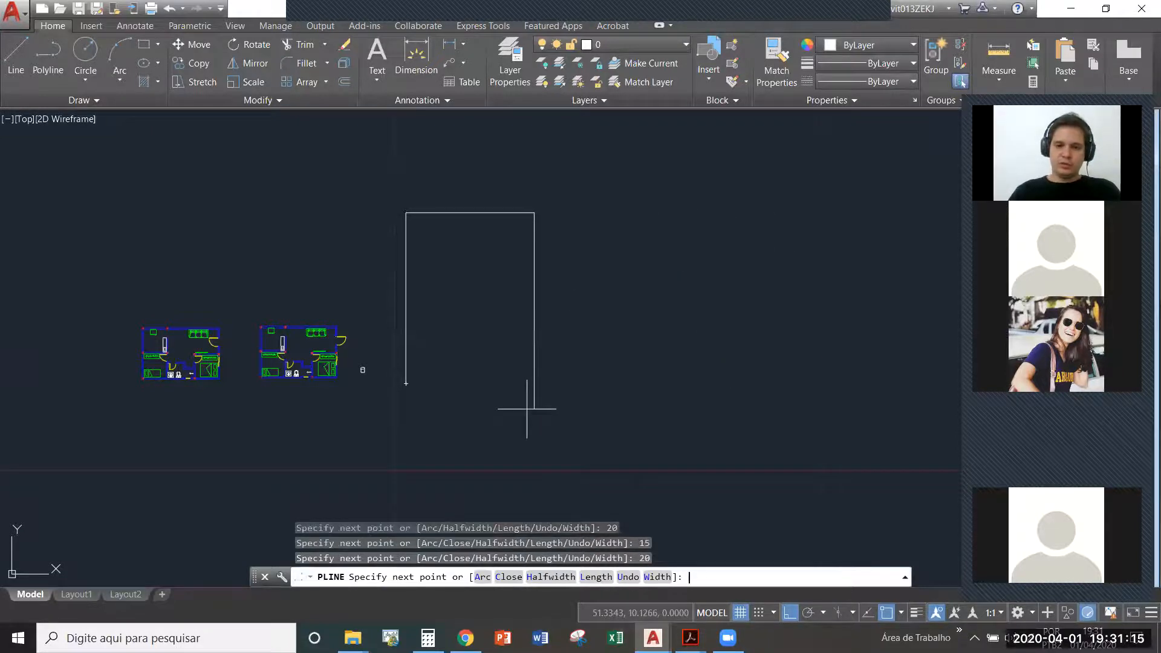
text(c)
key(Return)
- Match the properties of the floor plan's blue wall onto the large rectangle
scroll(357, 371, up, 4)
text(ma)
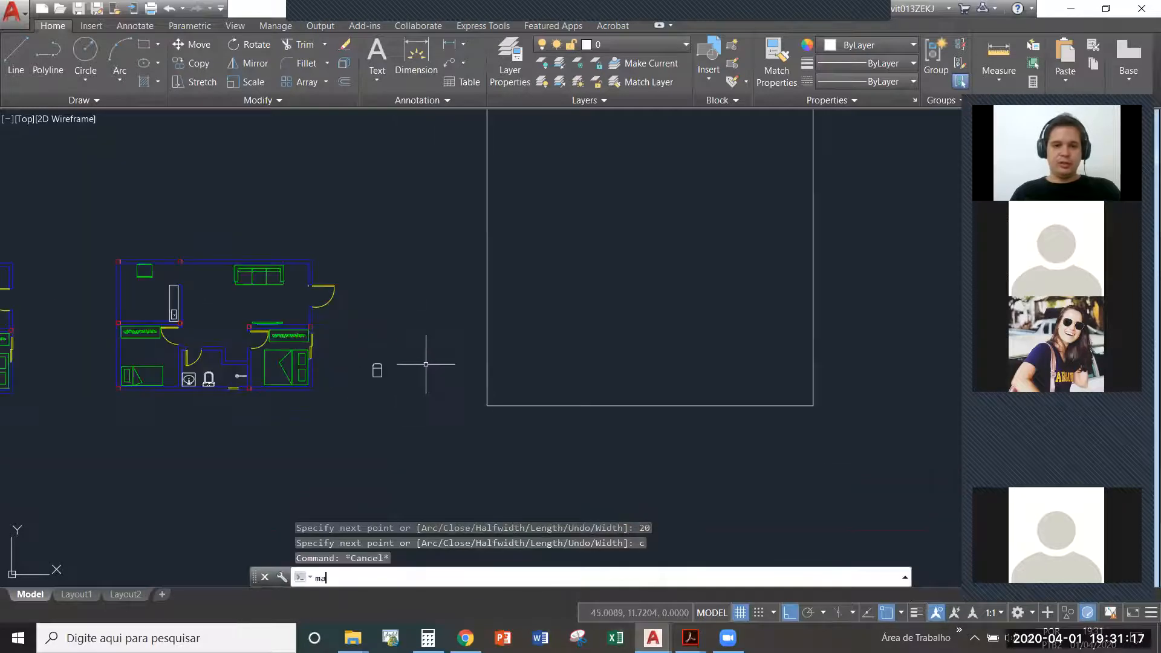
key(Return)
click(313, 268)
click(550, 248)
click(441, 257)
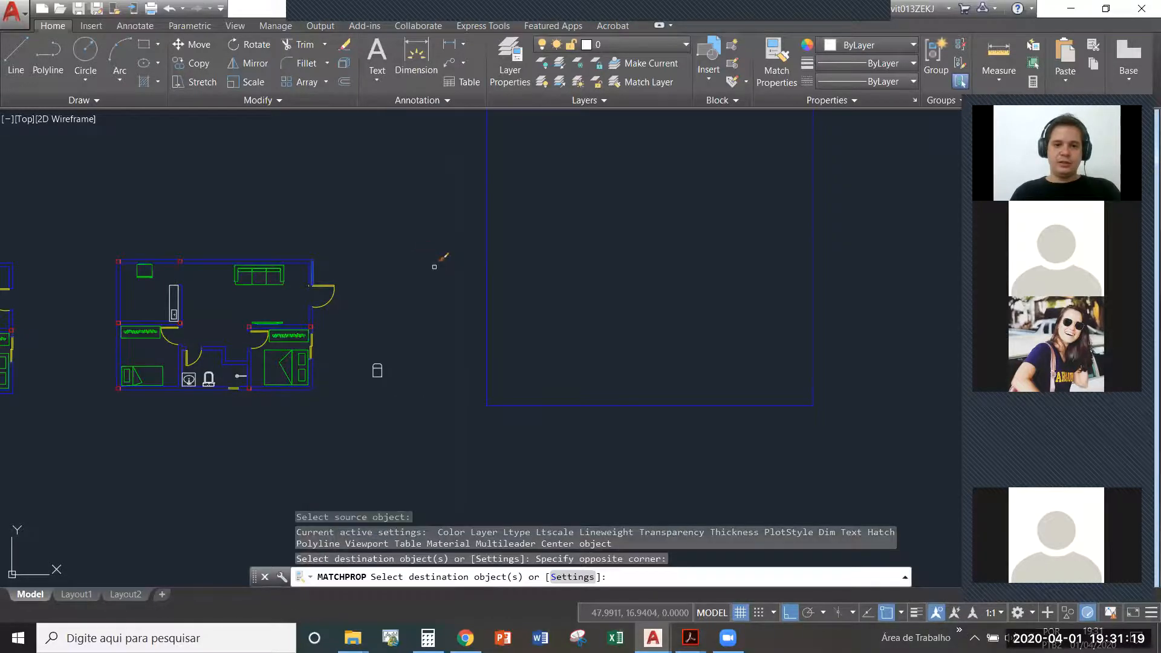
scroll(450, 314, down, 2)
key(Escape)
- Offset the large rectangle inward by .10 to form the wall thickness
text(o)
key(Return)
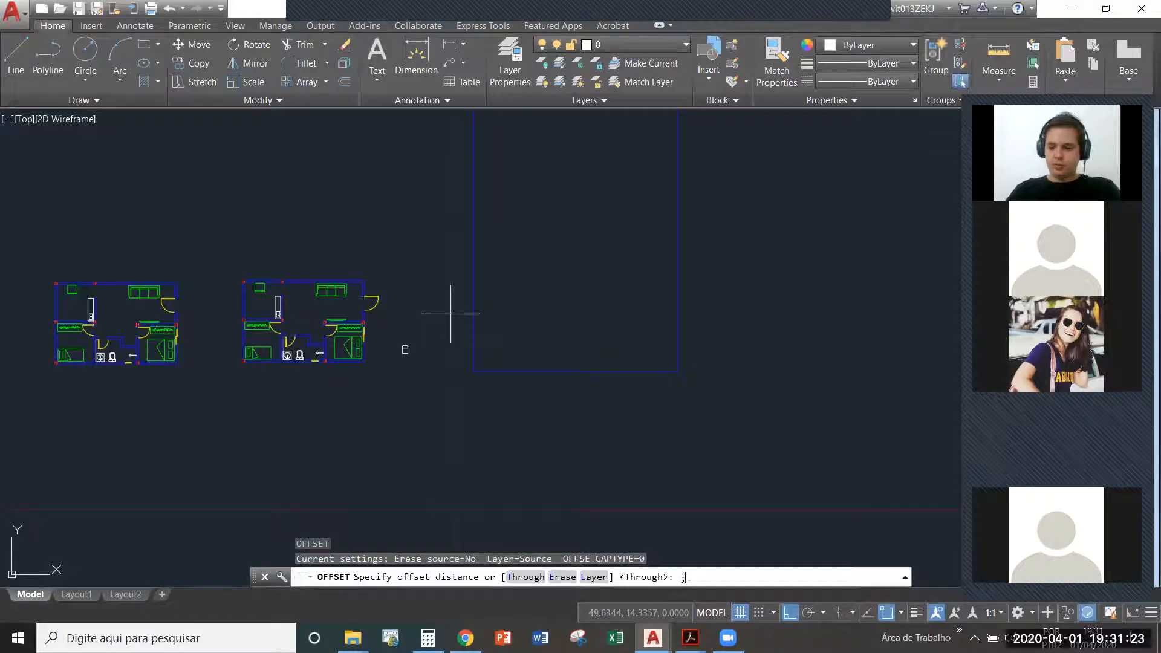
key(BackSpace)
key(BackSpace)
text(.10)
key(Return)
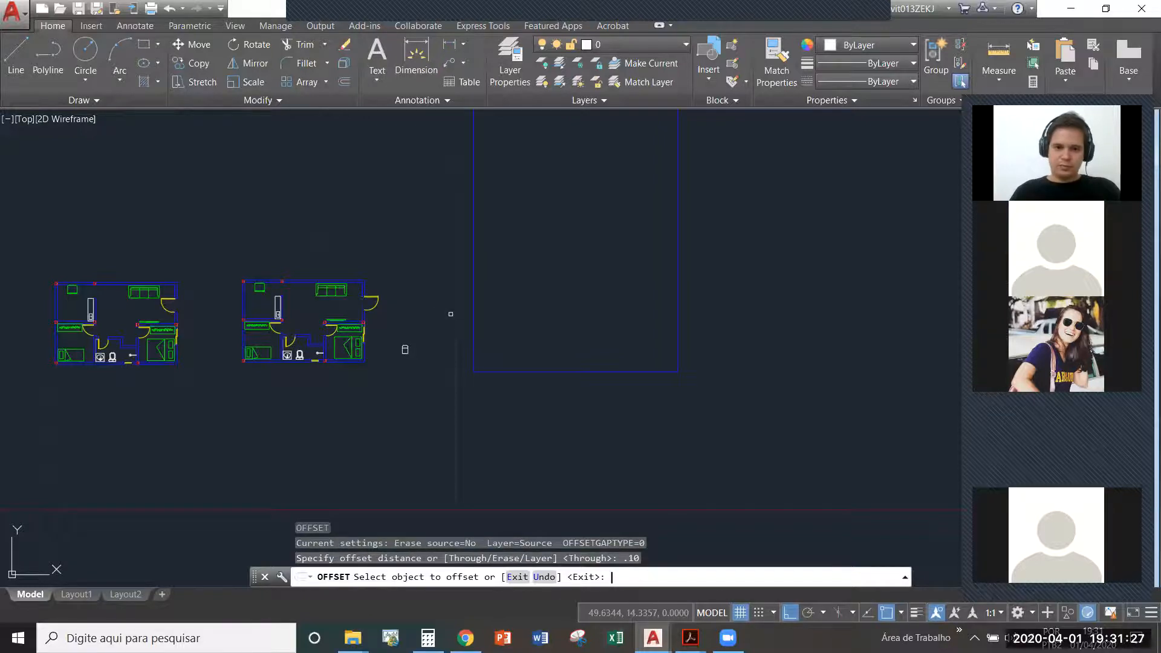
click(472, 328)
click(526, 321)
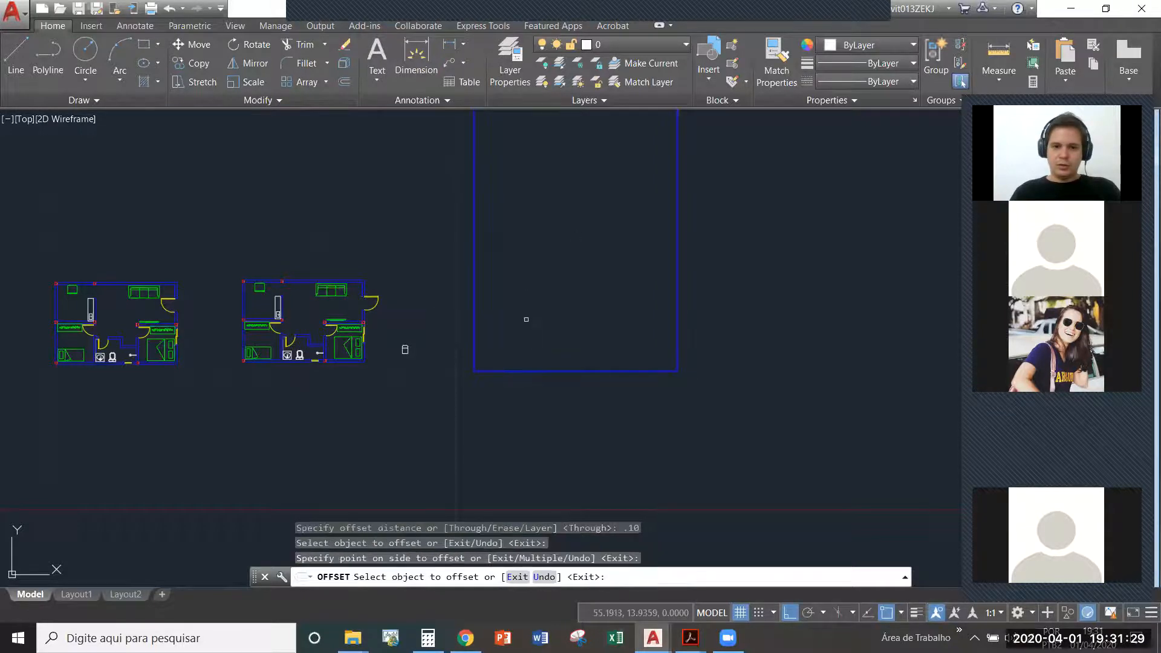
scroll(464, 375, up, 4)
key(Escape)
- Copy the floor plan's entrance door and paste it against the new room's left wall near the lower corner
click(262, 233)
click(236, 176)
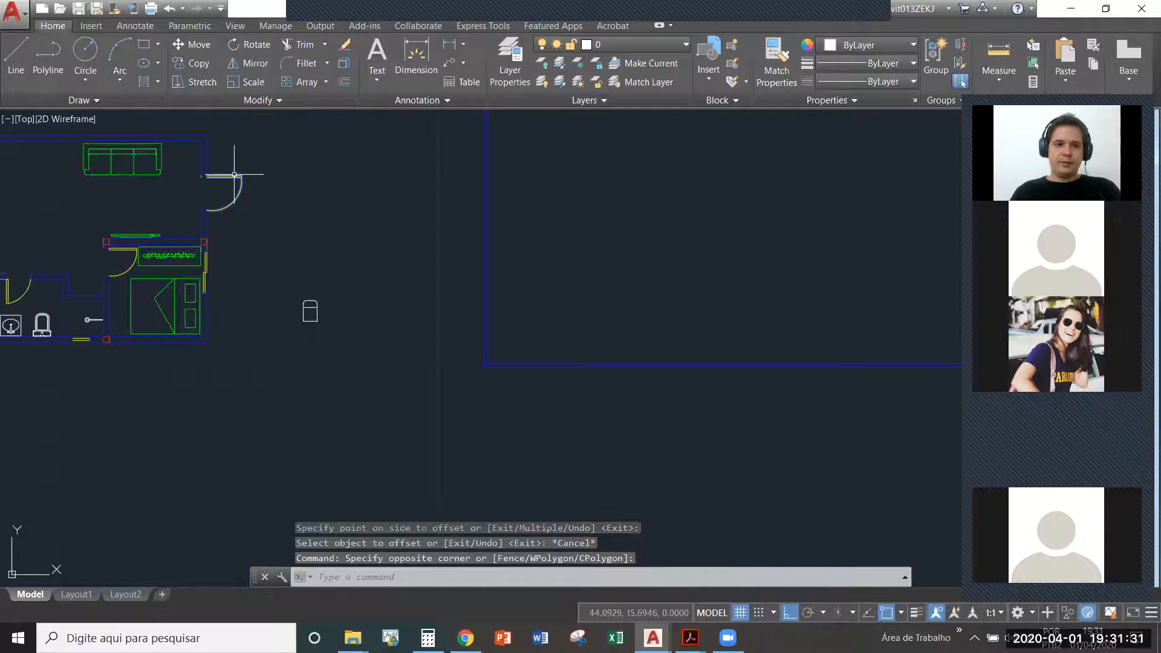
key(ctrl+c)
key(ctrl+v)
scroll(483, 327, up, 4)
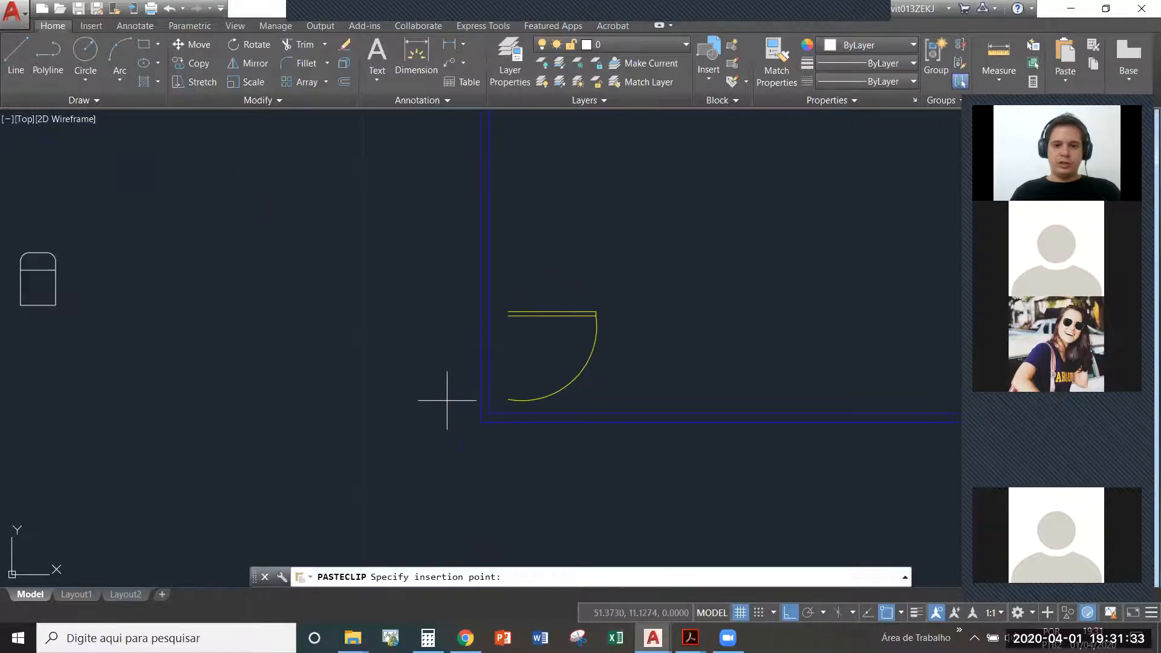
key(Escape)
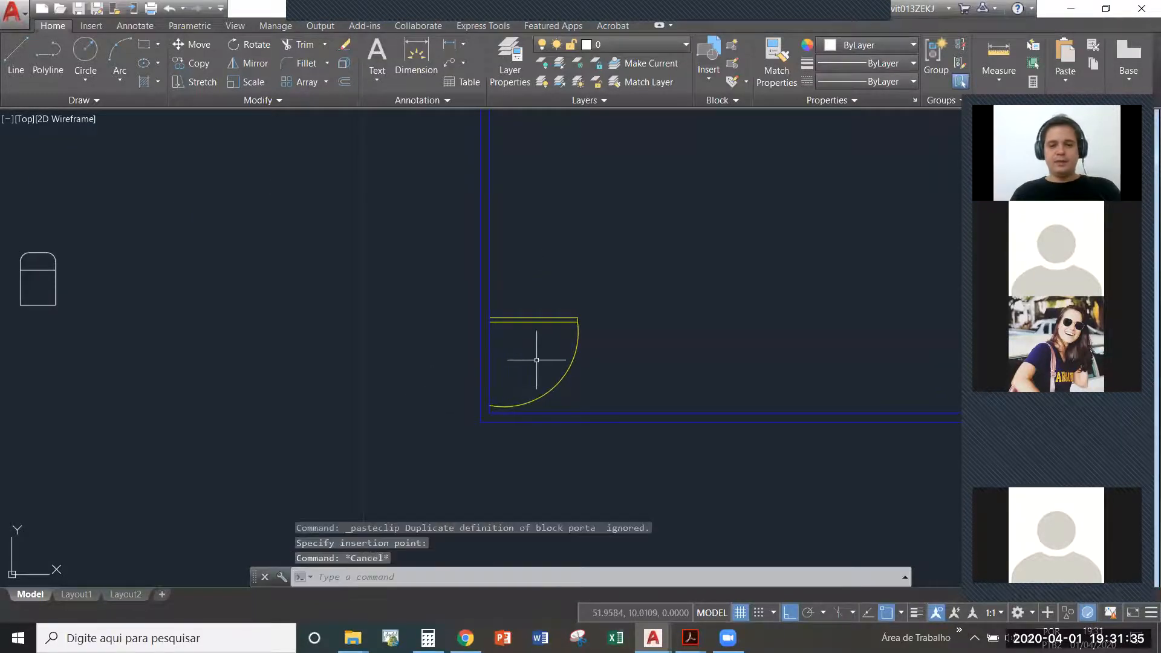
- Mirror the pasted door about a horizontal line through its middle, erasing the source object
text(mi)
key(Return)
click(546, 350)
click(496, 280)
key(Return)
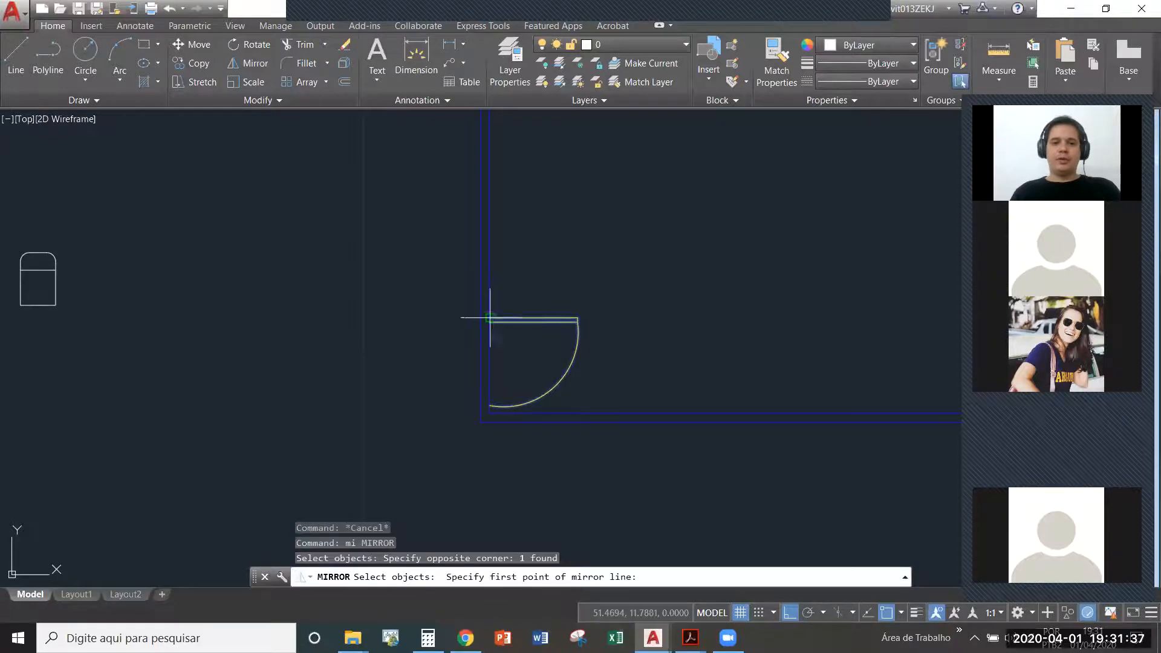
click(491, 363)
click(401, 361)
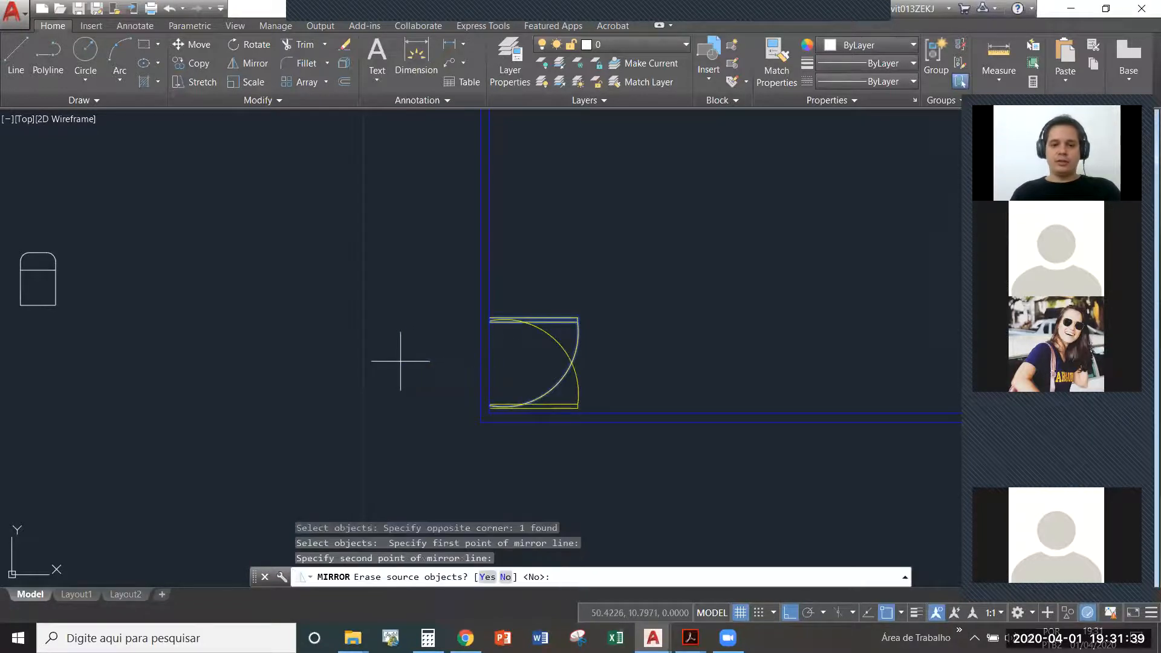
key(Return)
key(Escape)
click(596, 374)
click(551, 359)
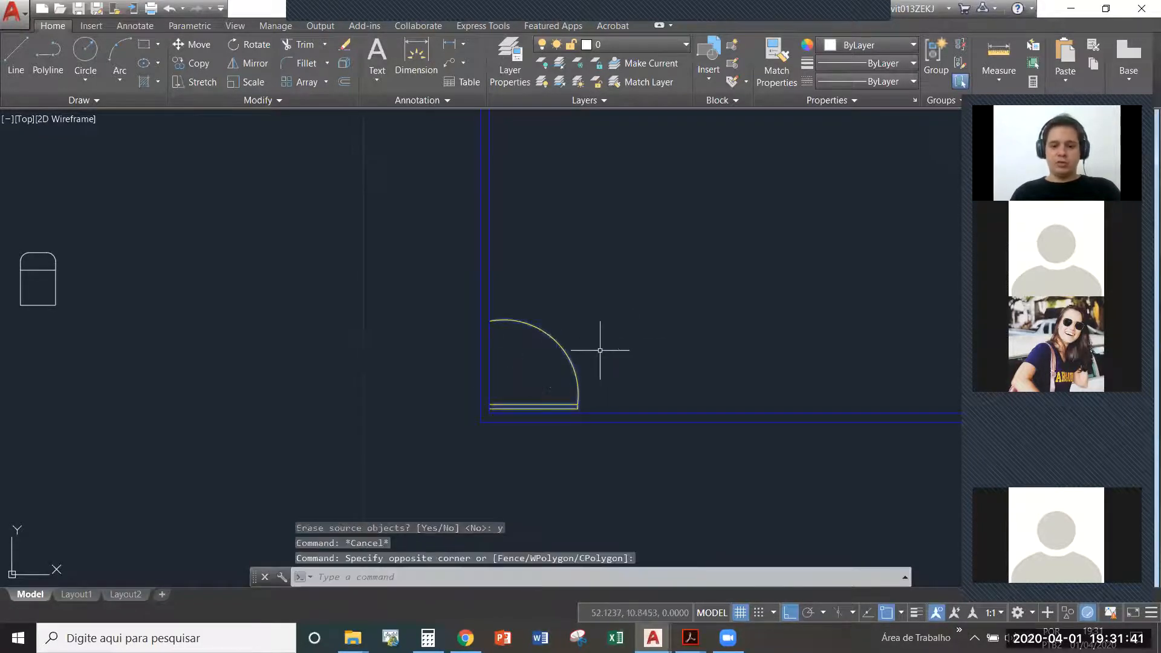
key(Escape)
- Draw two short lines across the left wall's thickness, one at each end of the door opening
scroll(512, 395, up, 4)
text(l)
key(Return)
click(448, 443)
click(427, 443)
key(Escape)
key(Return)
click(450, 209)
click(426, 213)
key(Escape)
- Match the properties of the blue wall onto the short lines at the door opening
text(ma)
key(Return)
click(443, 176)
click(449, 188)
click(448, 187)
click(439, 198)
click(359, 463)
key(Escape)
key(Escape)
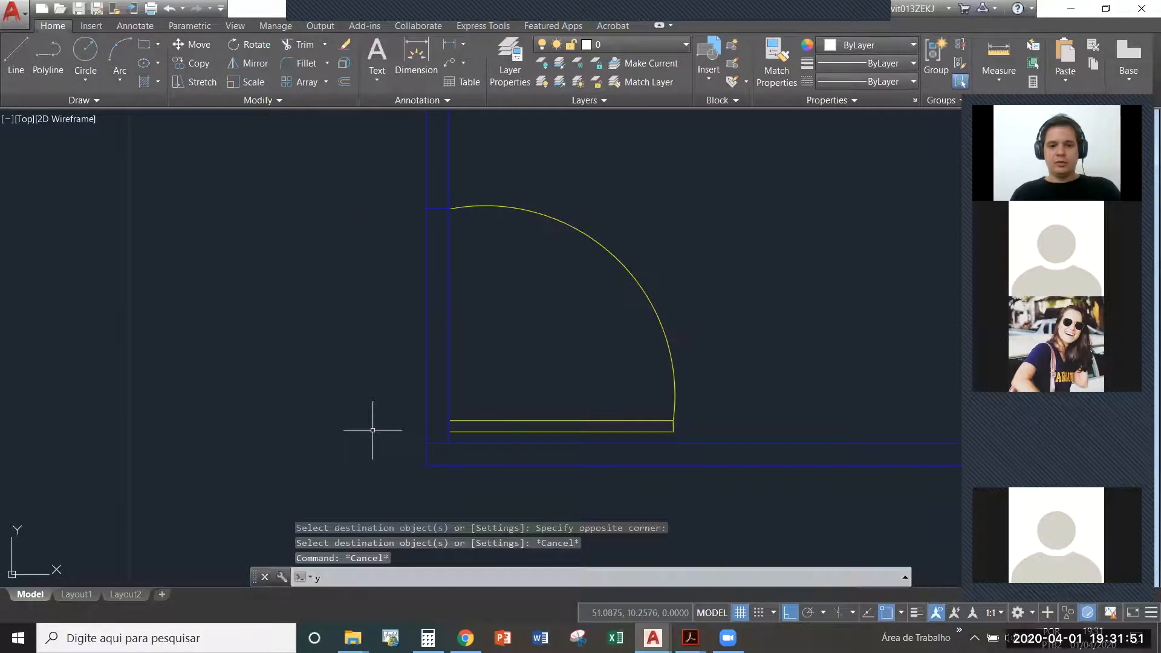
key(Return)
click(554, 342)
click(357, 321)
click(462, 316)
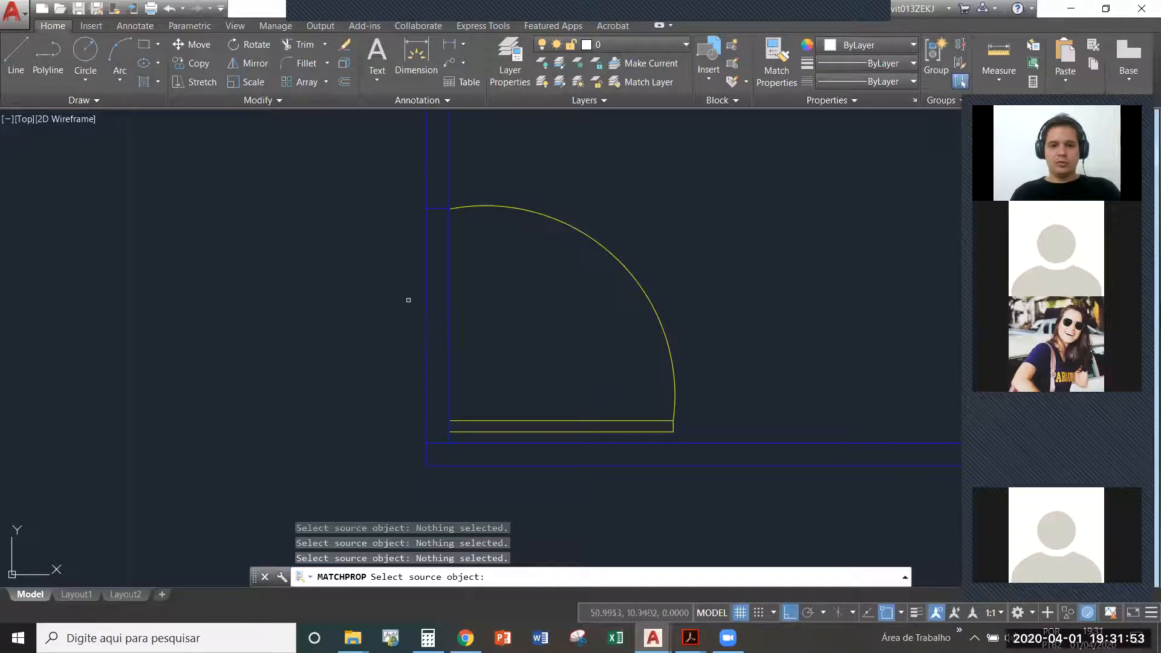
click(448, 306)
key(Escape)
key(Escape)
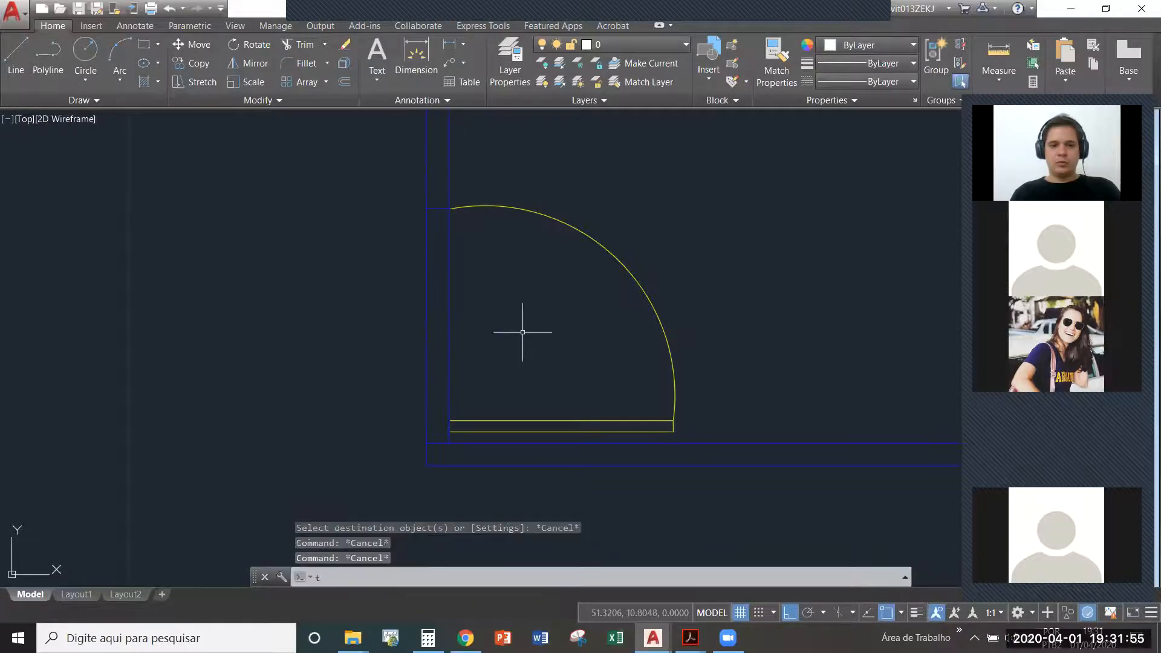
- Trim both left wall lines between the two jamb lines to open the doorway
text(tr)
key(Return)
key(Return)
click(530, 335)
click(330, 293)
scroll(436, 287, down, 8)
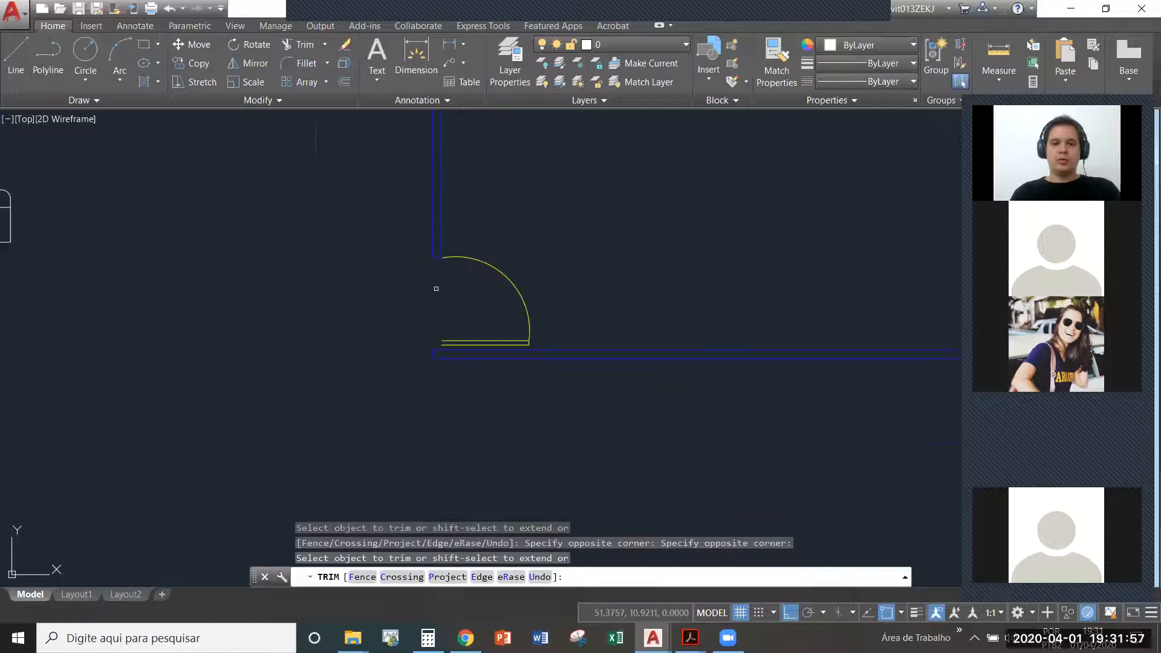
click(310, 348)
click(215, 294)
key(Escape)
- Define the pasted chair as a block named poltrona
click(290, 325)
click(219, 272)
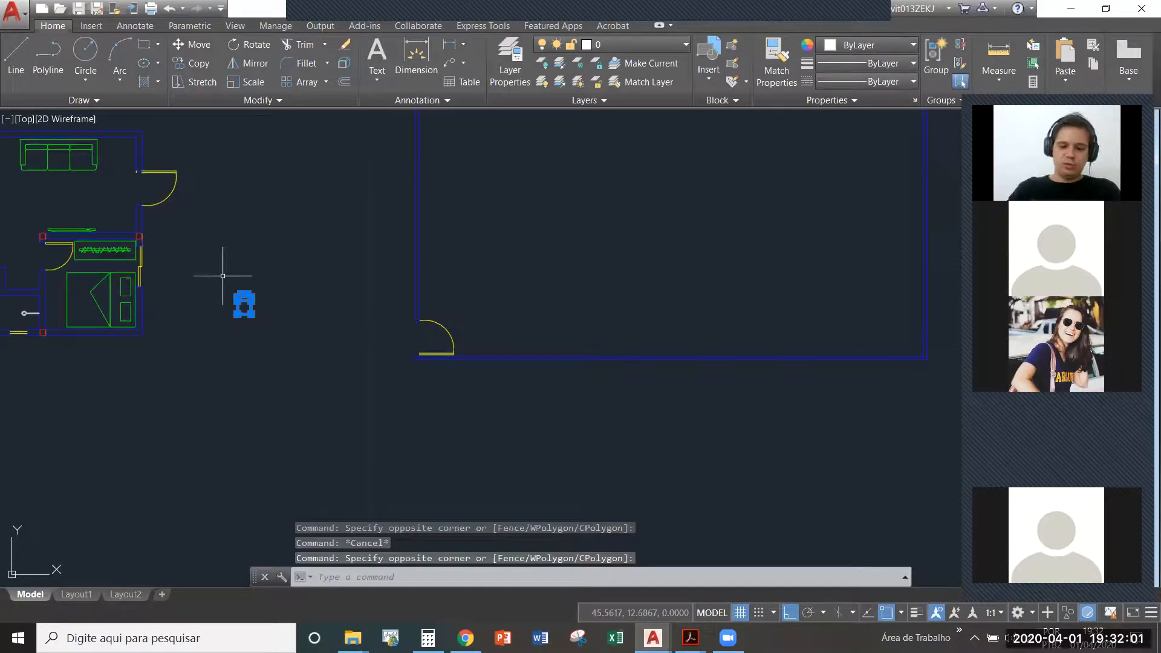
text(b)
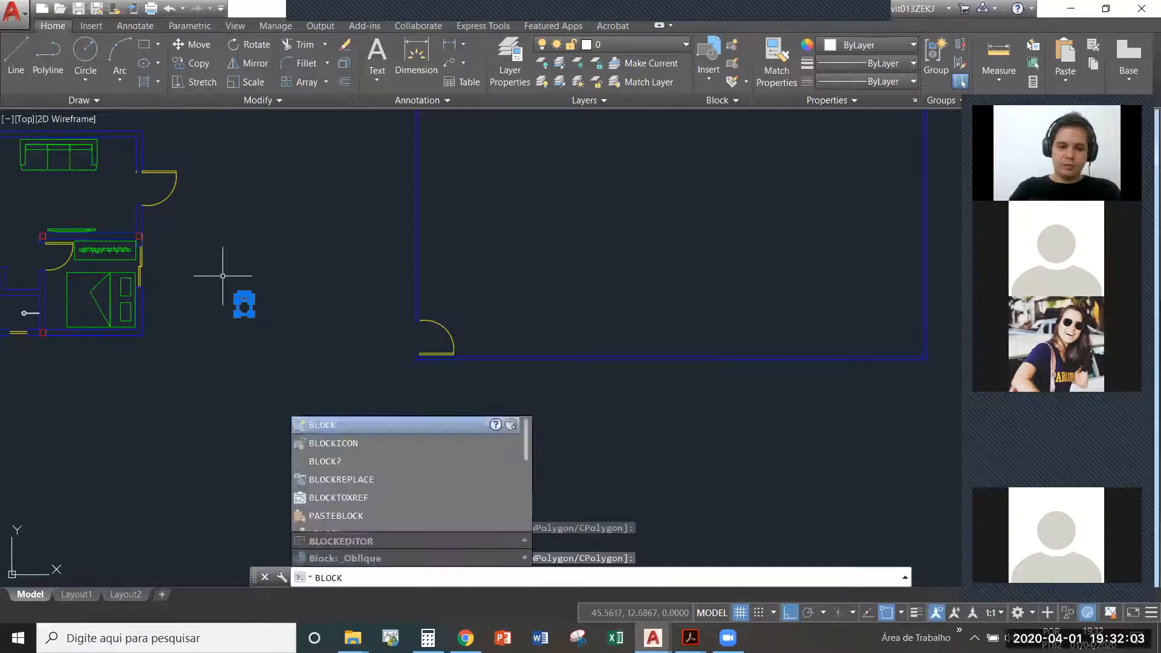
key(Return)
text(poltrona)
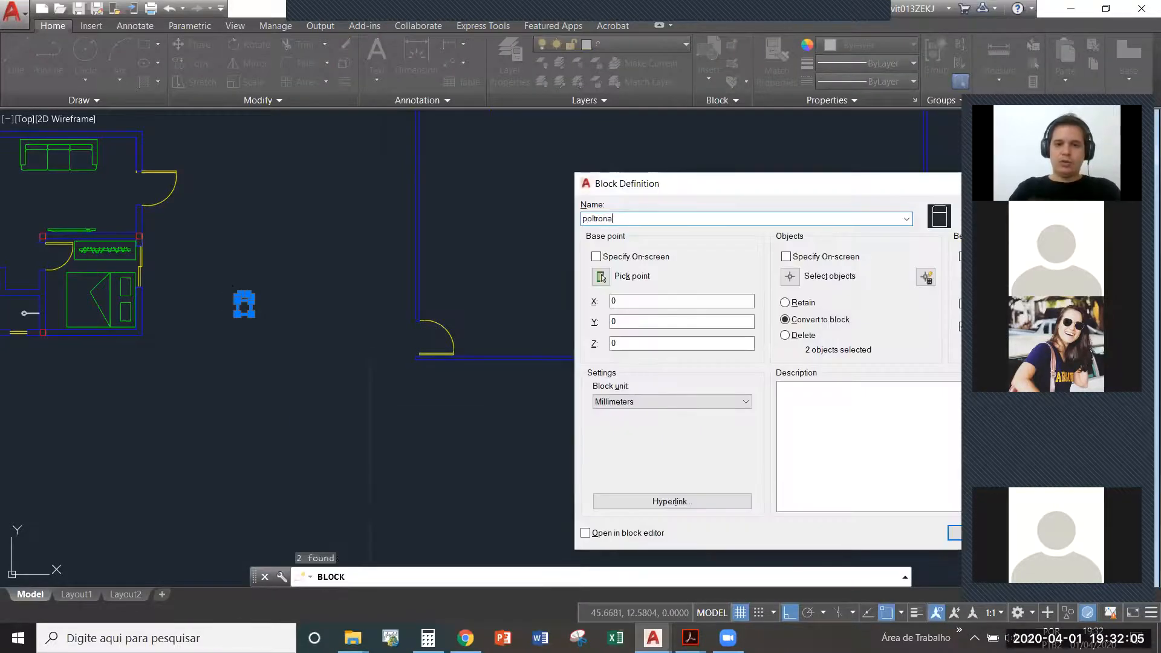
key(Escape)
- Assign the chair block to the MOBILIARIO layer
click(292, 324)
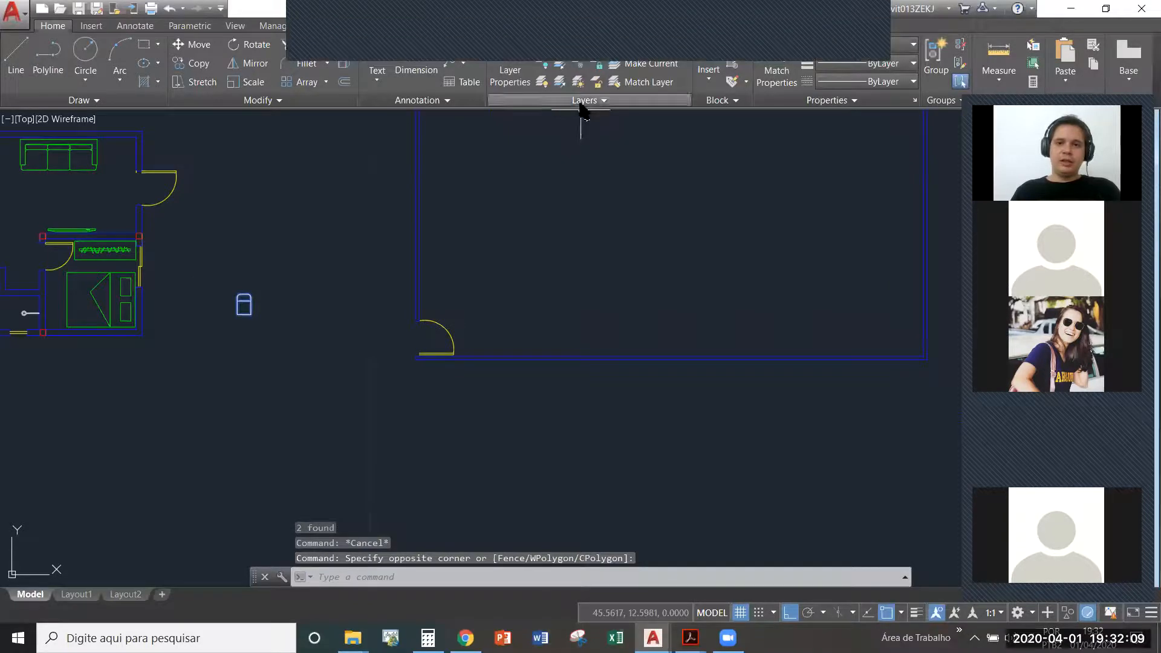
click(635, 44)
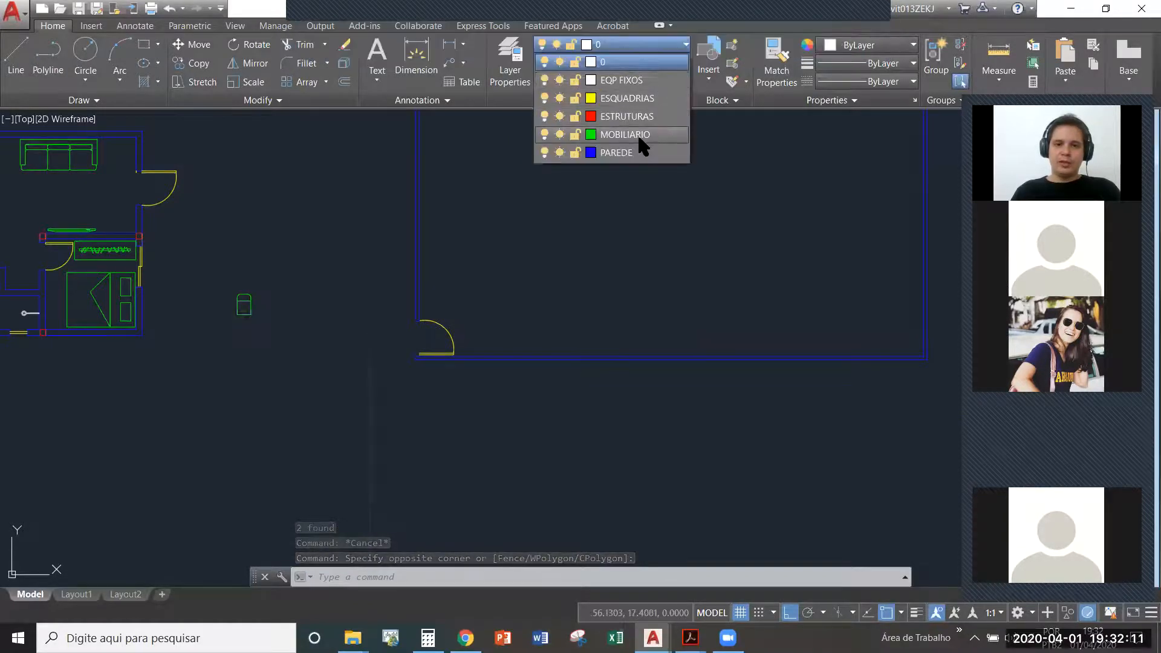
click(636, 135)
- Move the chair block inside the new room, just above the door, with Ortho turned off
text(m)
key(Return)
click(226, 332)
middle_drag(497, 311, 394, 334)
scroll(374, 324, down, 4)
middle_drag(444, 291, 332, 376)
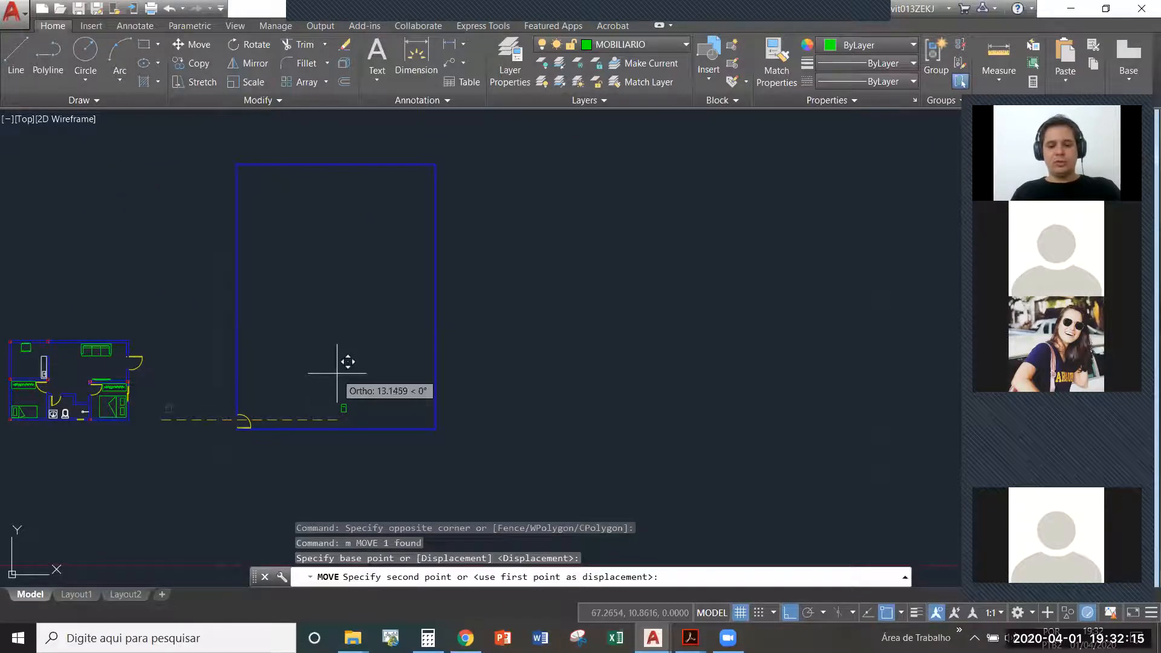
key(F8)
scroll(291, 381, up, 2)
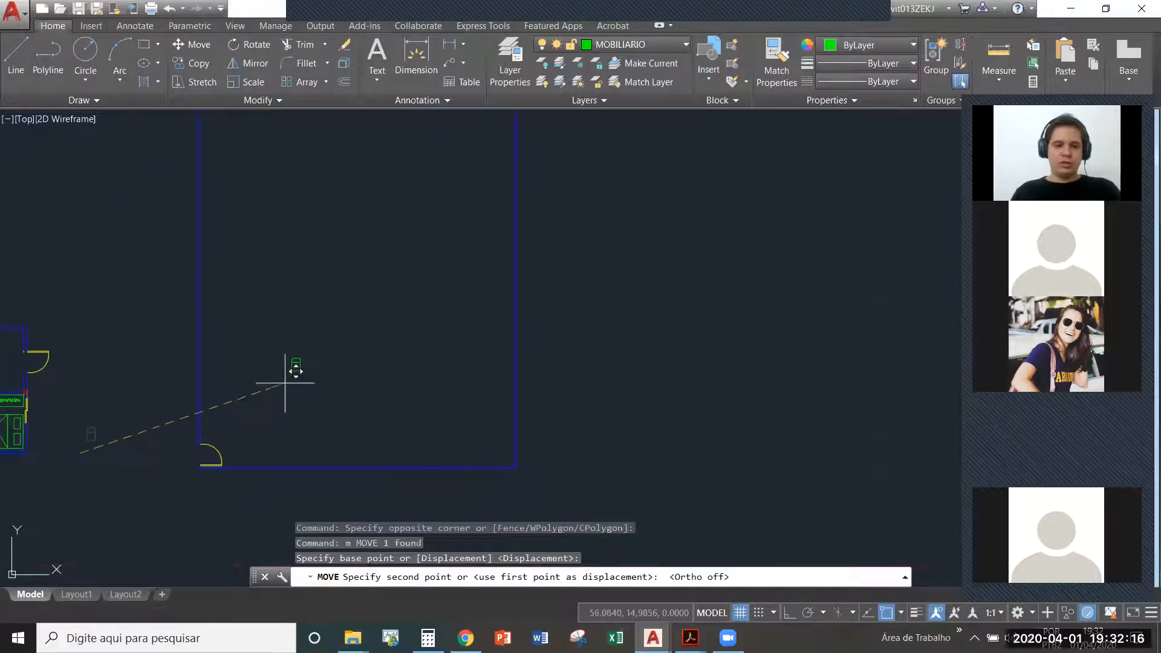
click(225, 418)
scroll(248, 418, down, 2)
- Draw a horizontal line from the left wall to the right wall across the upper part of the new room
text(l)
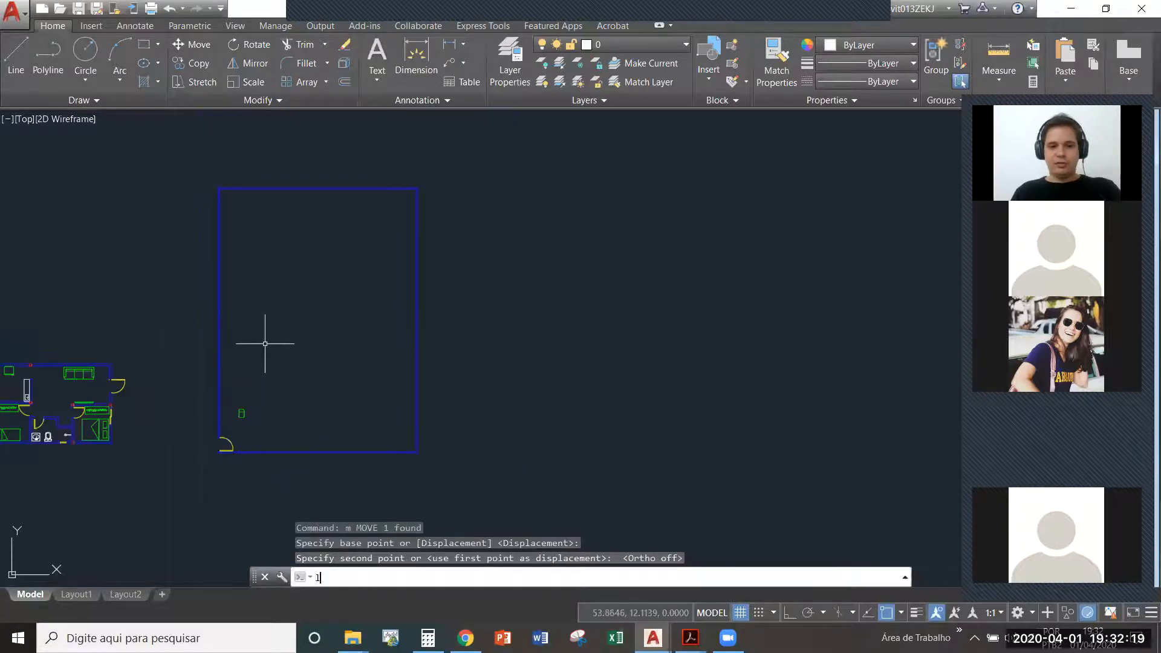
key(Return)
click(221, 229)
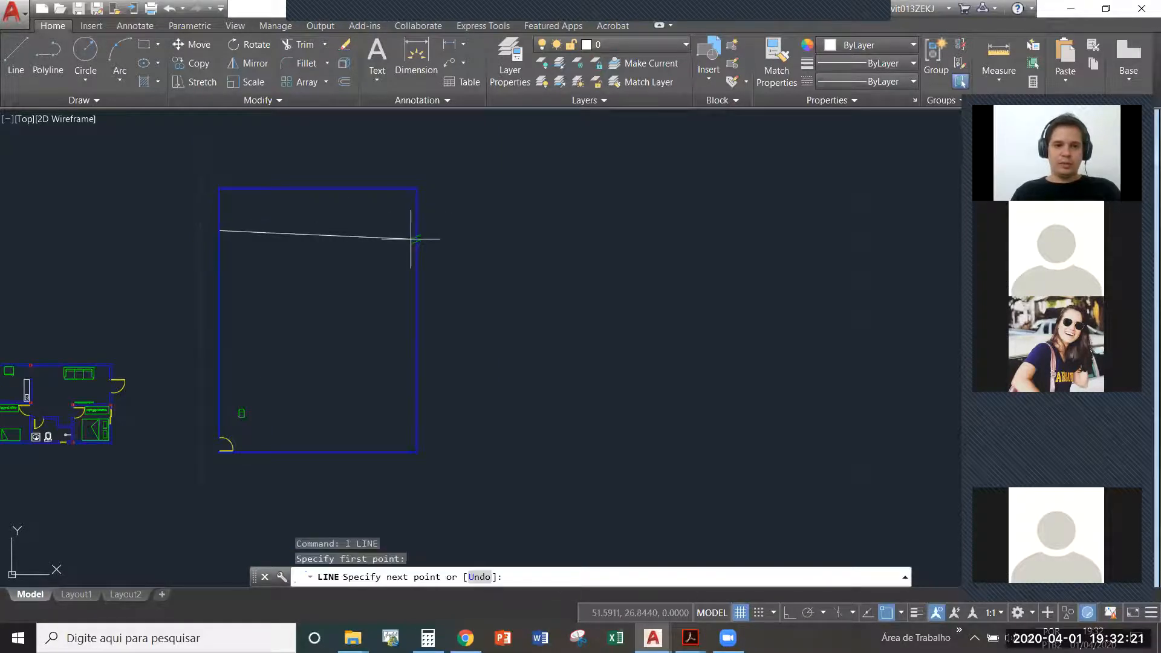
click(416, 230)
key(Escape)
click(364, 265)
click(339, 215)
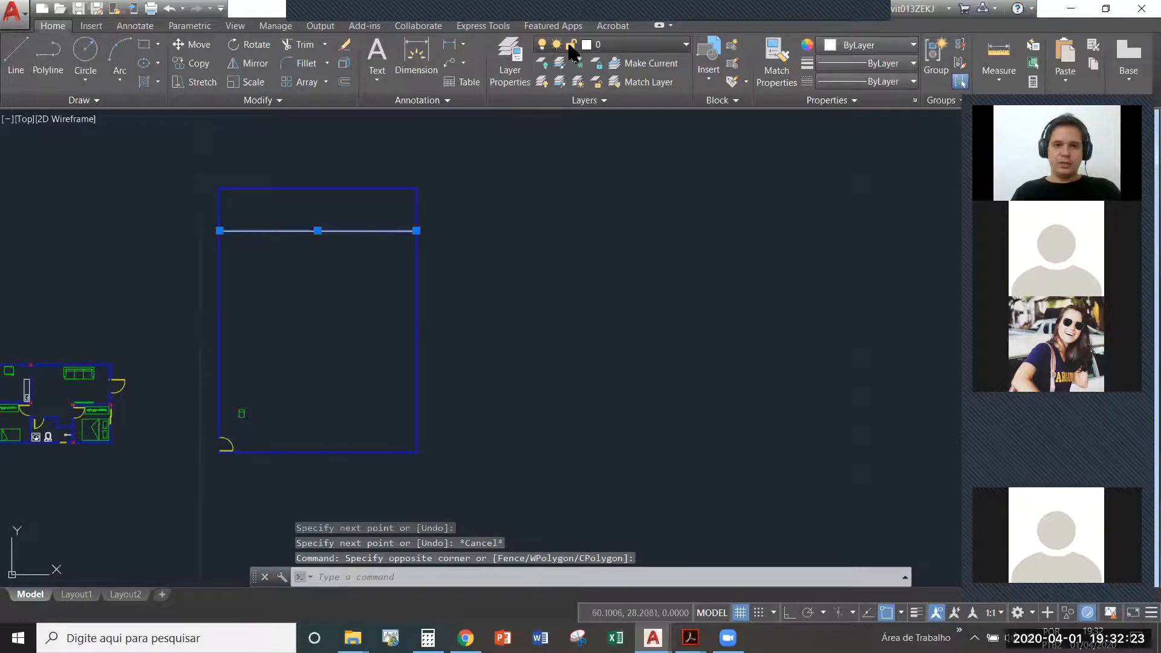
click(611, 44)
click(506, 181)
key(Escape)
middle_drag(250, 418, 267, 355)
scroll(275, 388, up, 4)
click(273, 411)
key(Escape)
scroll(294, 408, up, 2)
click(268, 355)
click(233, 268)
text(m)
key(Return)
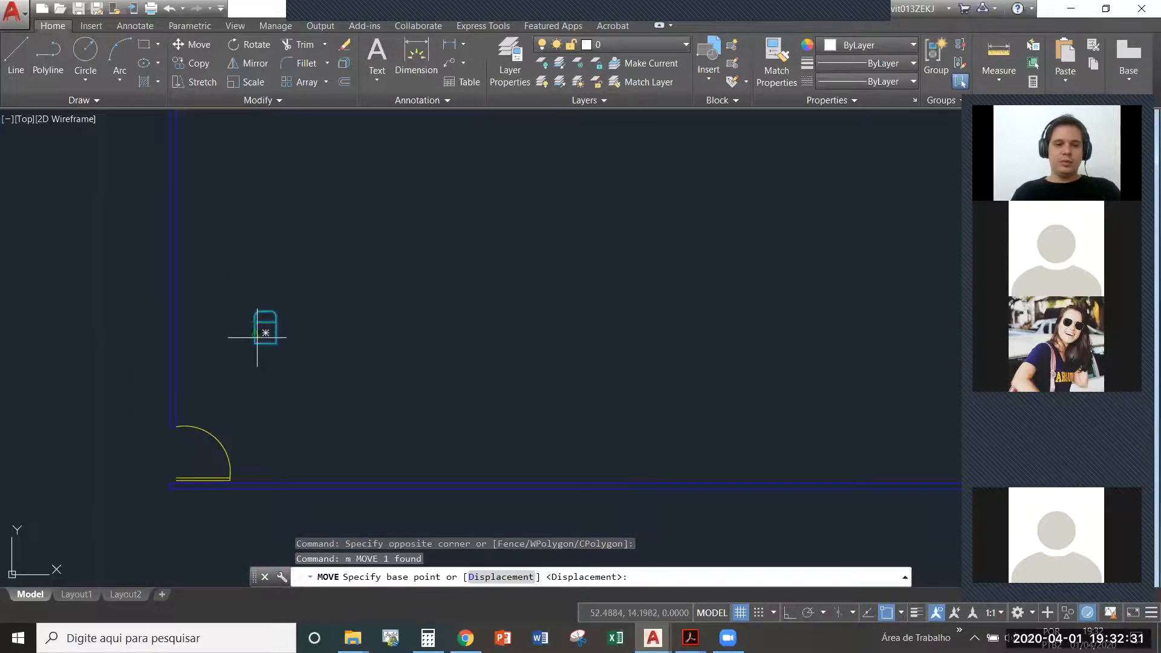
click(266, 312)
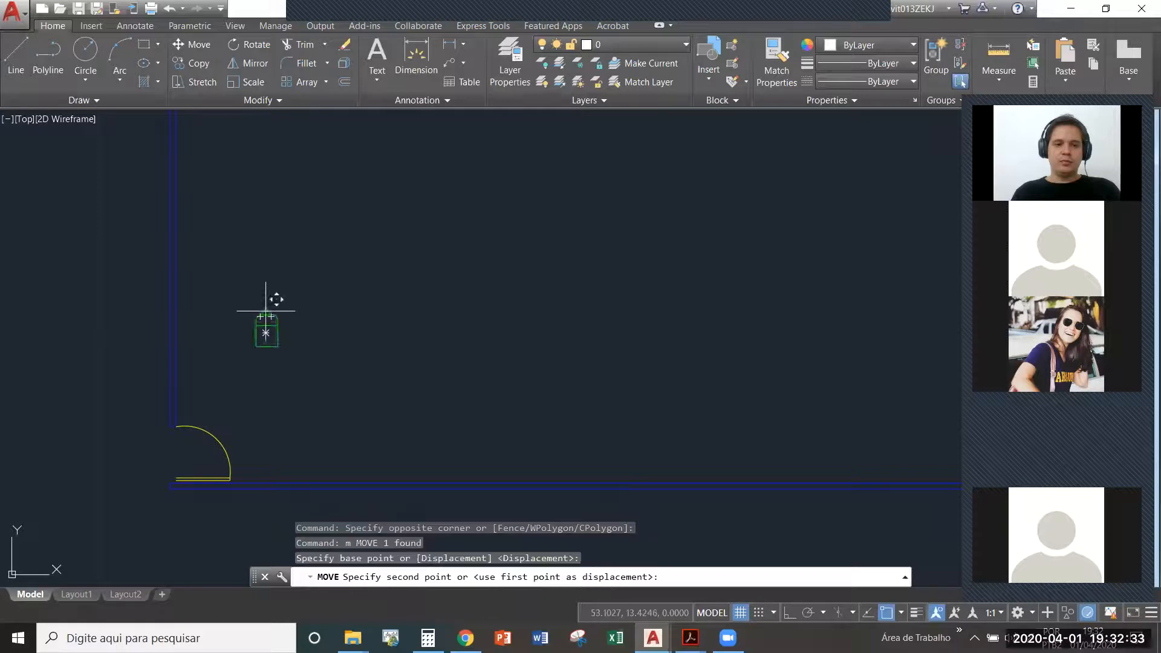
key(Escape)
- Mirror the chair block about a horizontal line through its backrest midpoint with Ortho on, erasing the source object
text(mi)
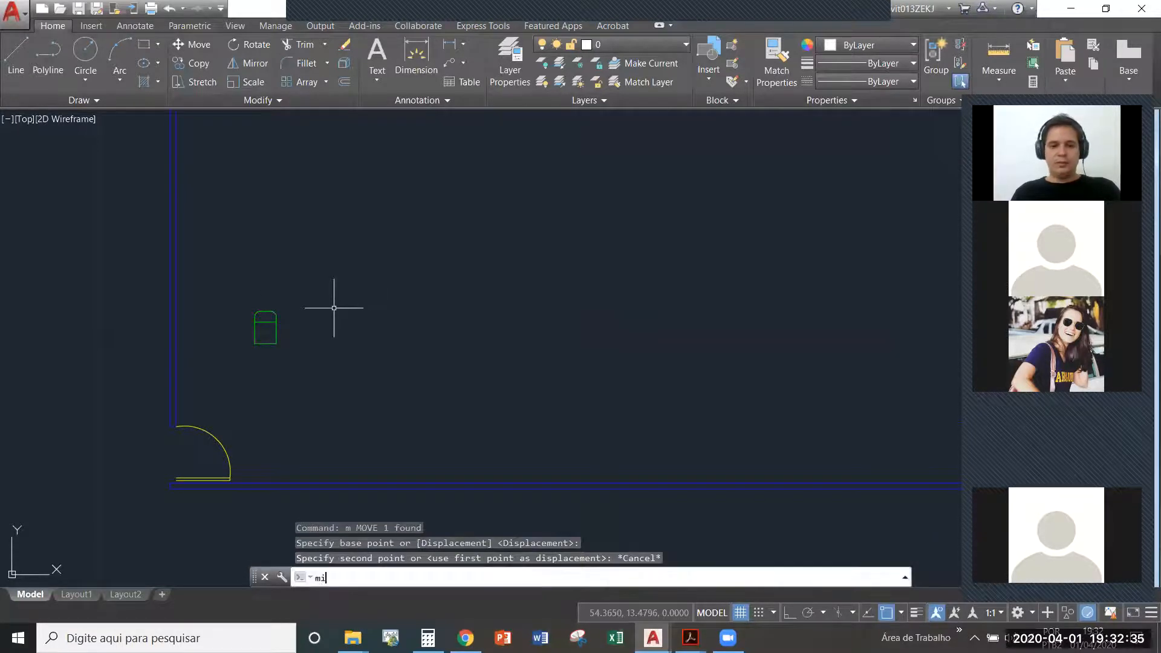
key(Return)
click(268, 332)
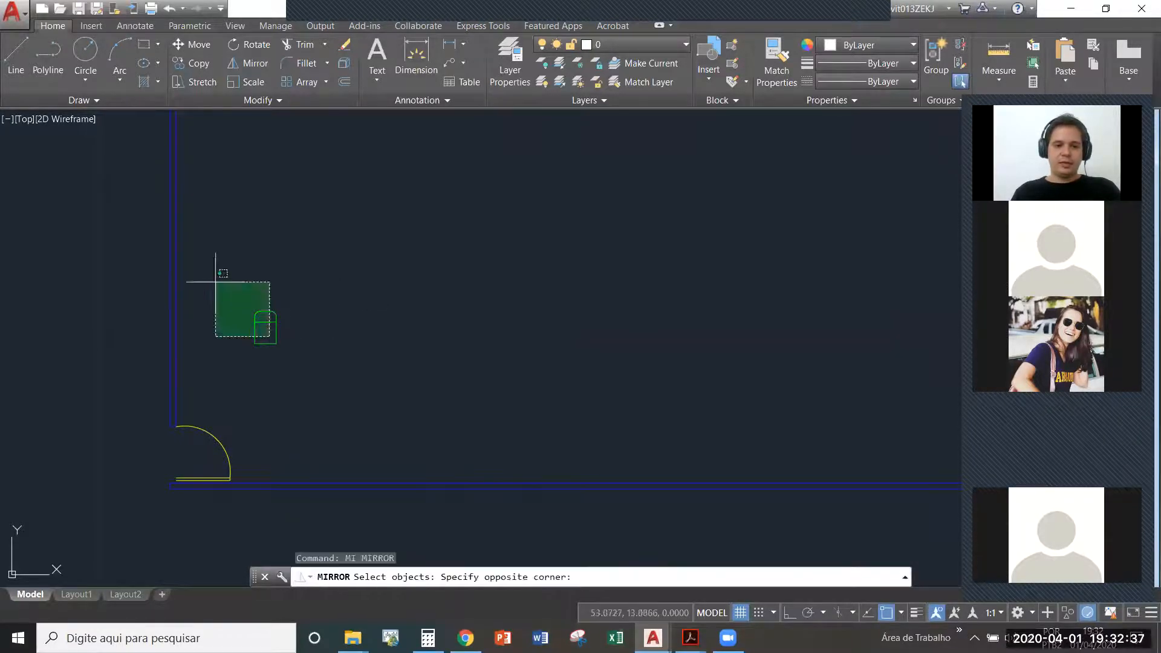
click(215, 277)
key(Return)
click(266, 312)
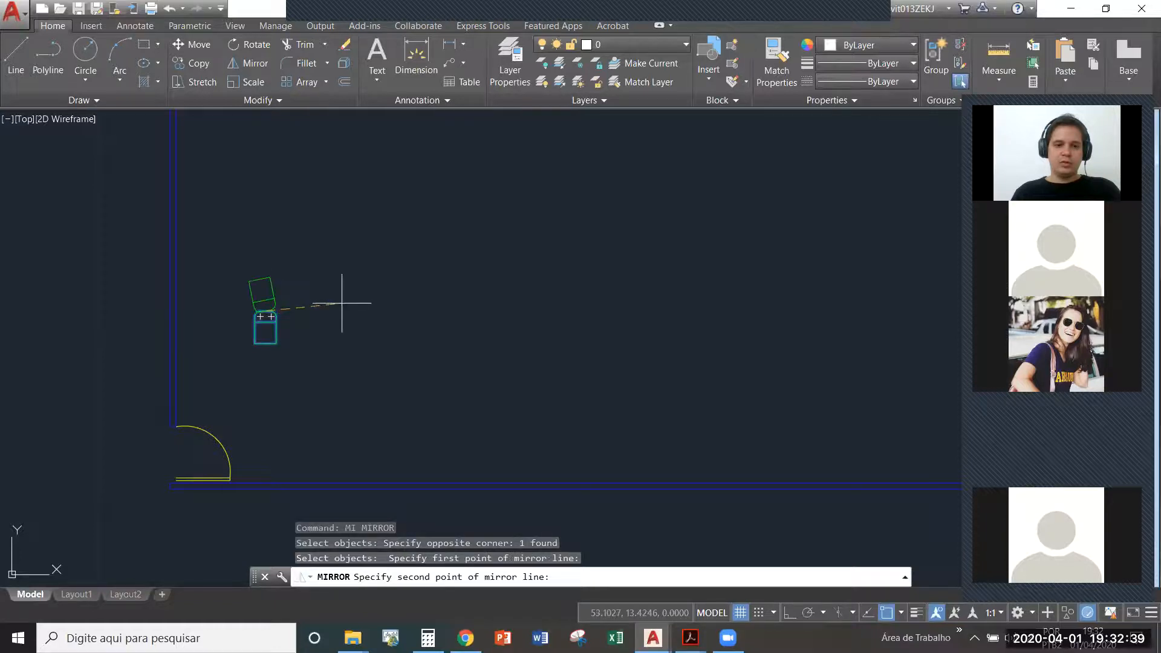
key(F8)
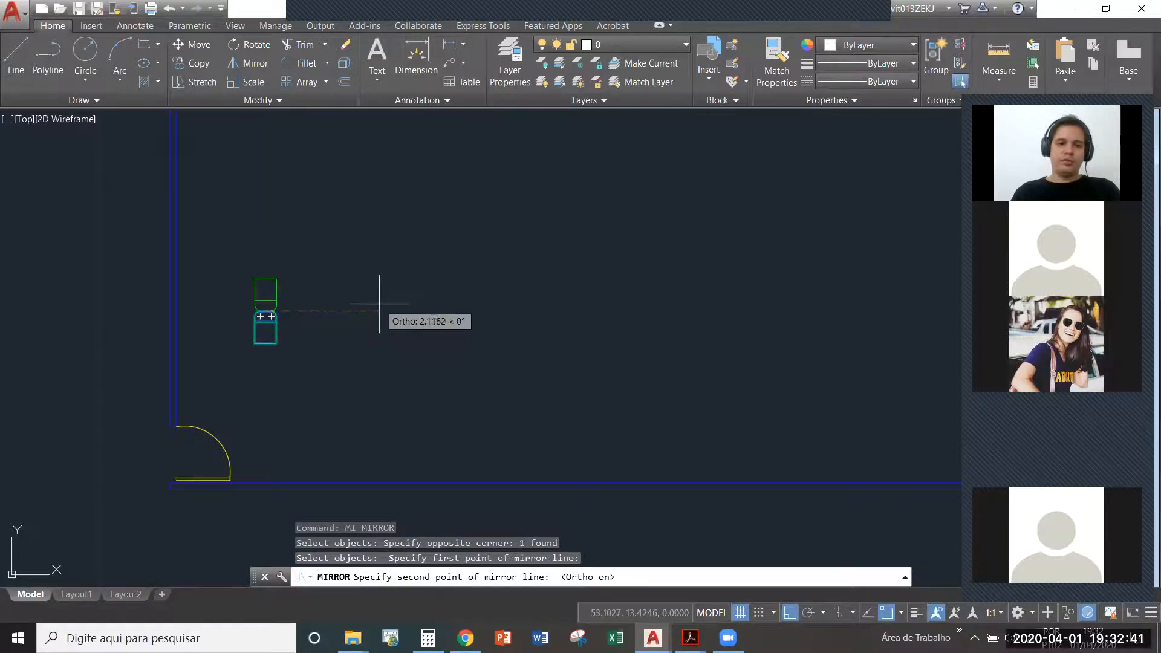
click(380, 304)
right_click(380, 304)
click(396, 270)
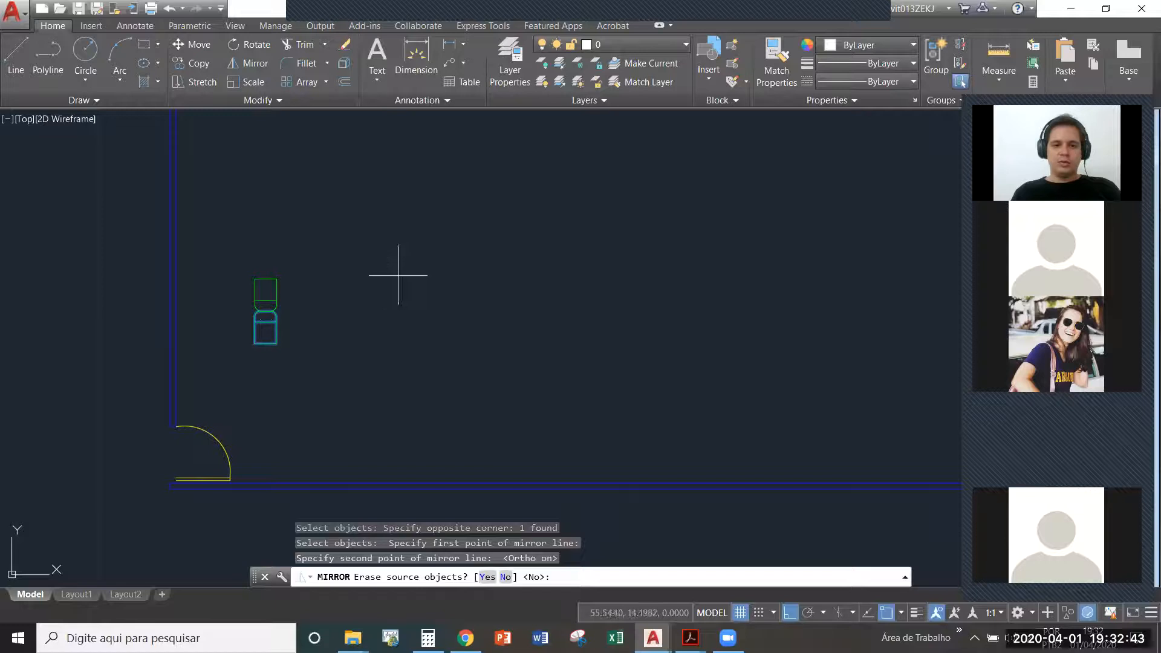
text(y)
key(Return)
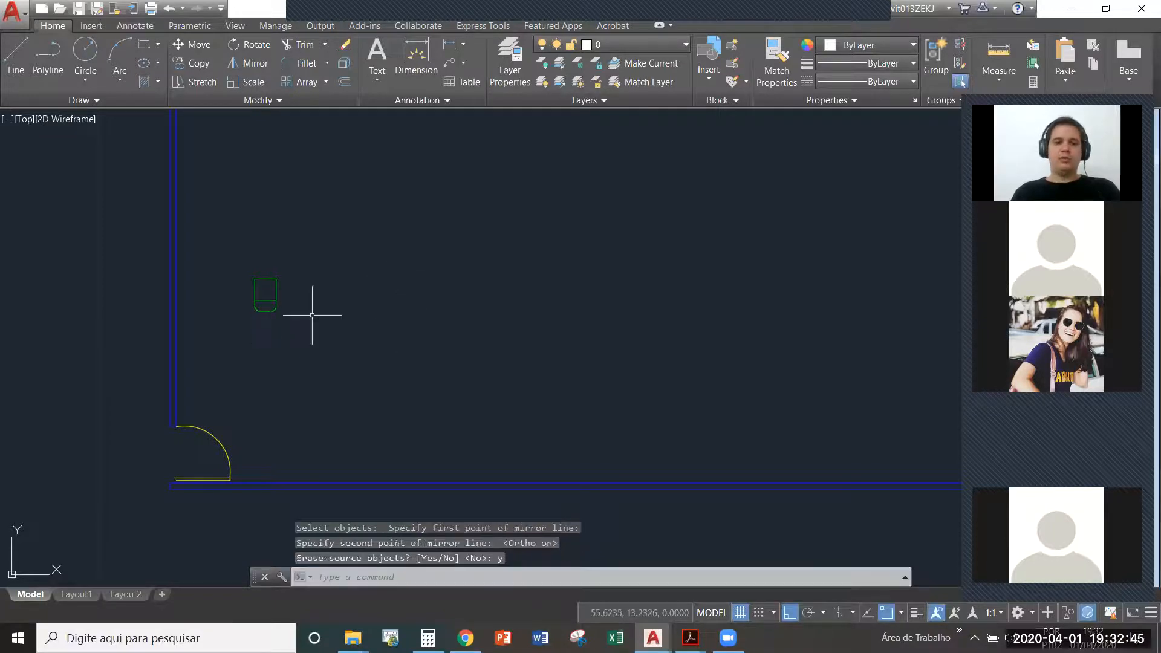
- Move the mirrored chair block down to a spot just above the door
click(225, 266)
click(281, 317)
text(m)
key(Return)
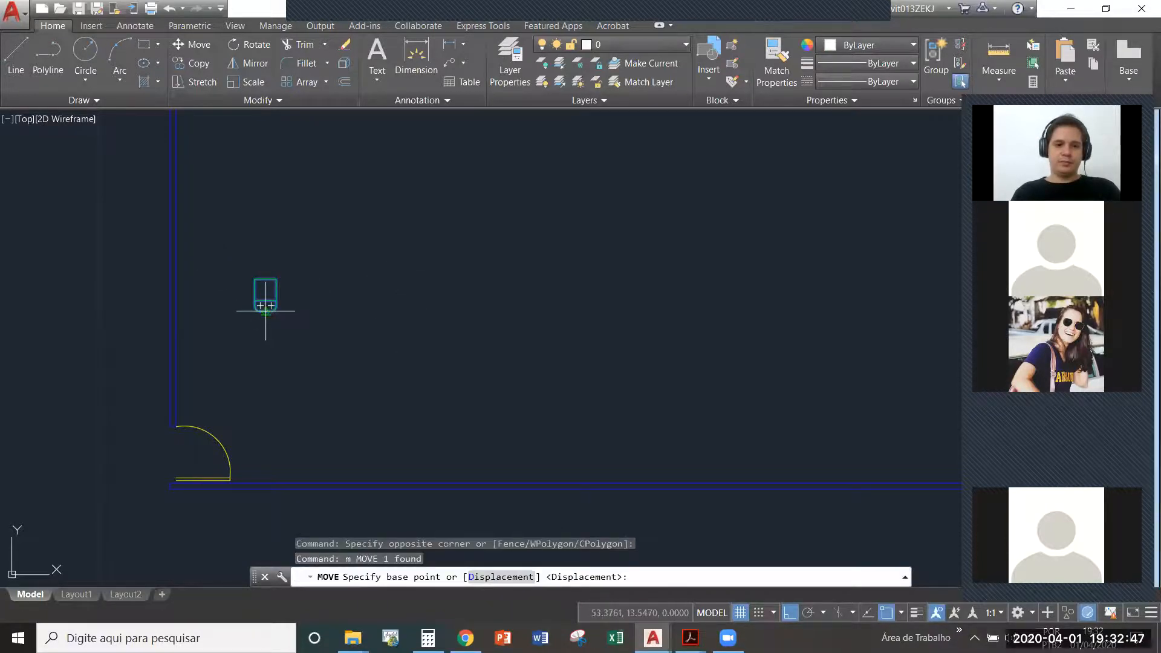
click(263, 310)
click(258, 358)
middle_drag(462, 330, 384, 356)
scroll(316, 386, down, 2)
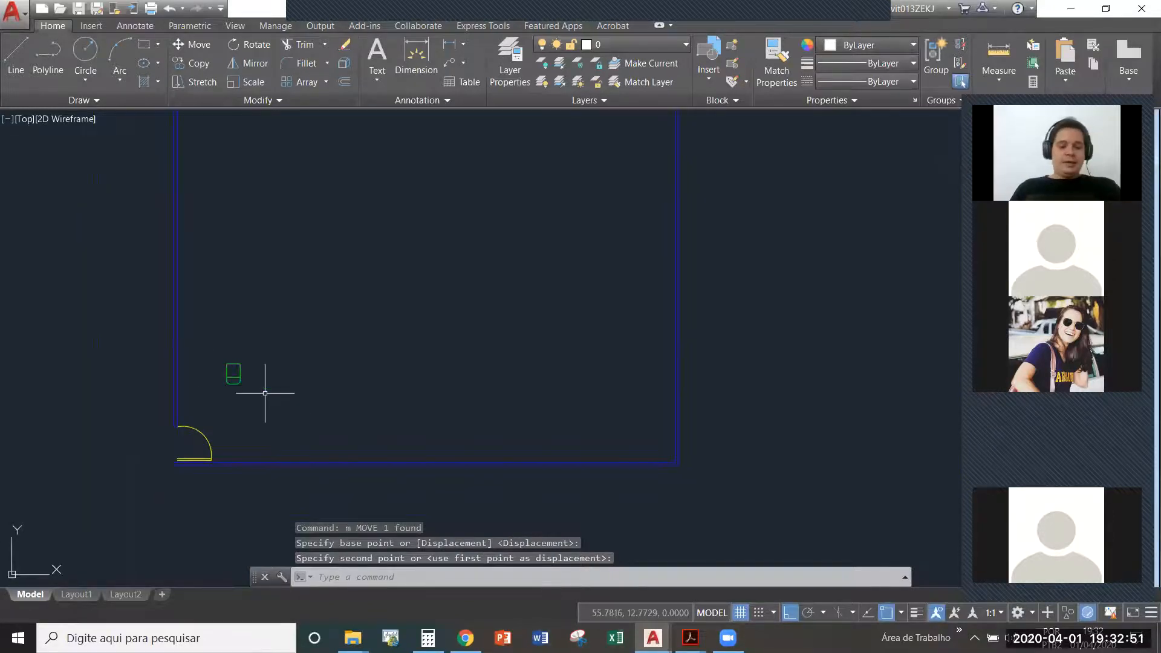
- Measure the horizontal distance from the chair's left side to the inner face of the left wall
text(di)
key(Return)
scroll(260, 381, up, 2)
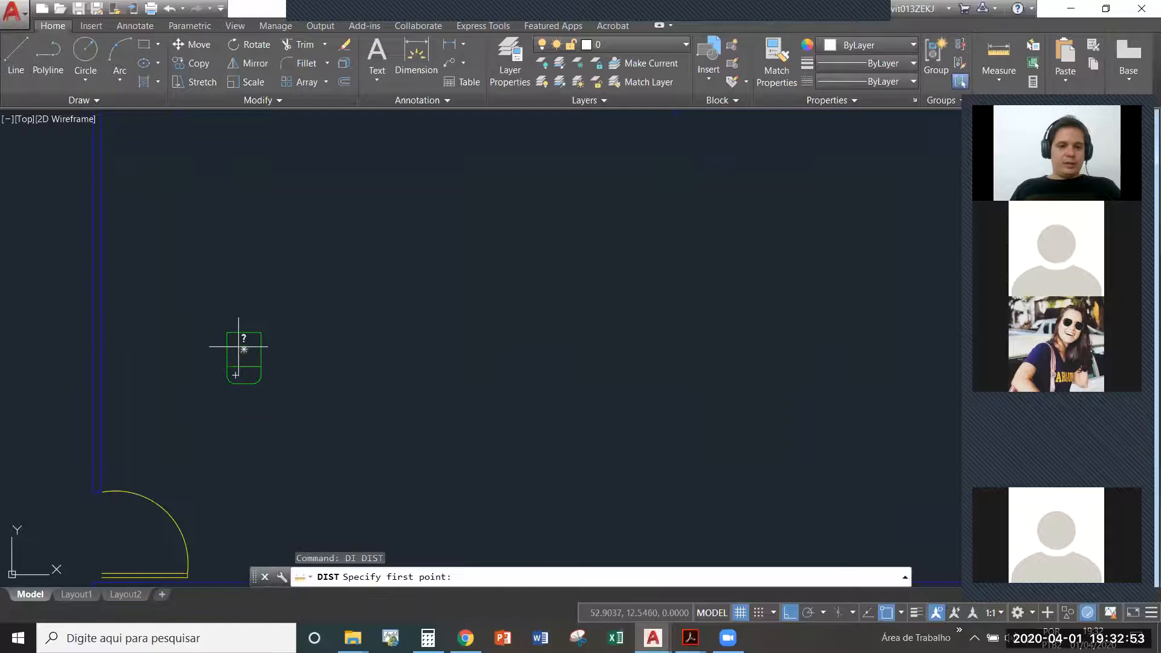
click(227, 349)
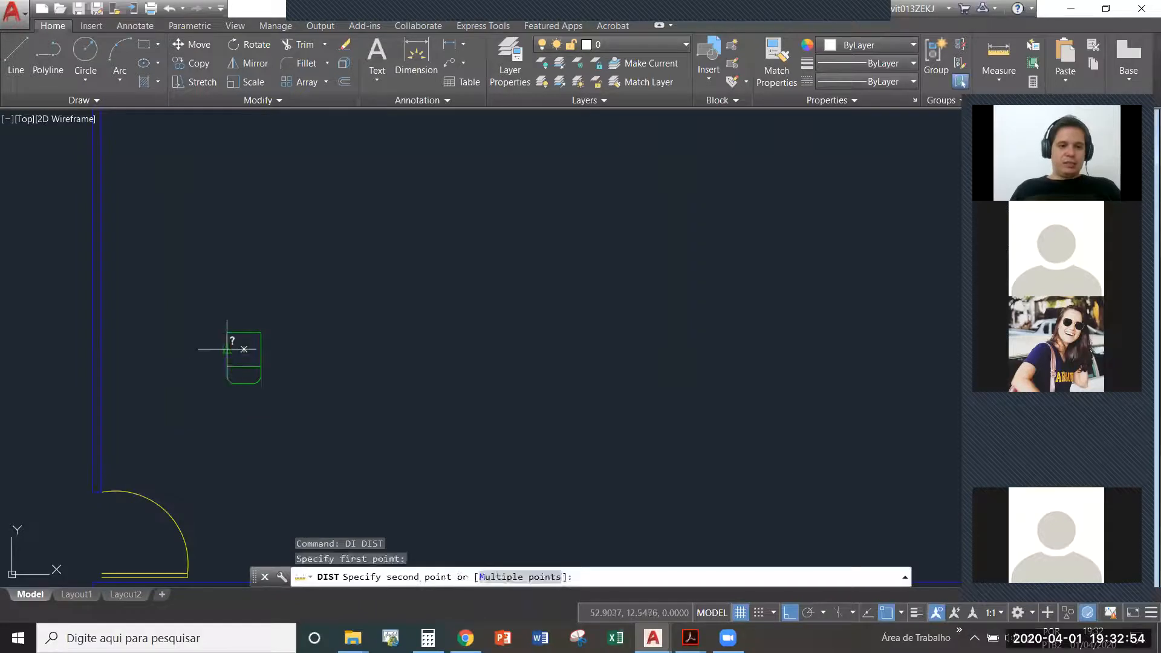
click(104, 341)
middle_drag(175, 383, 193, 325)
key(Escape)
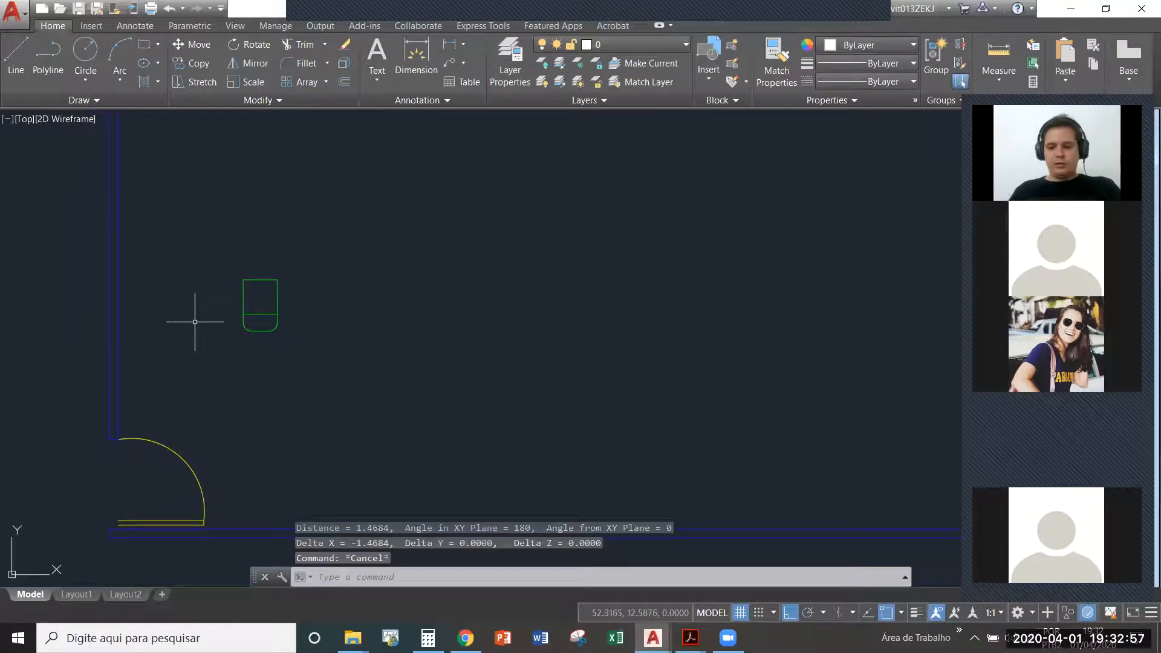
- Offset the room's inner wall outline 1.5 towards the inside of the room
text(o)
key(Return)
key(Return)
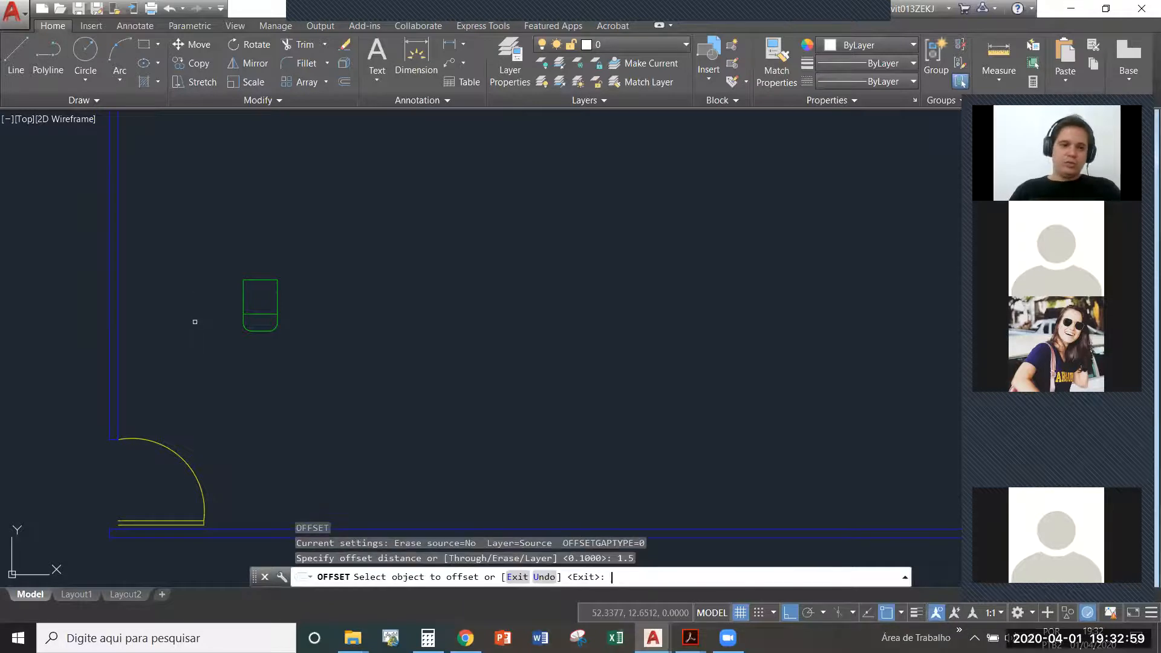
click(116, 346)
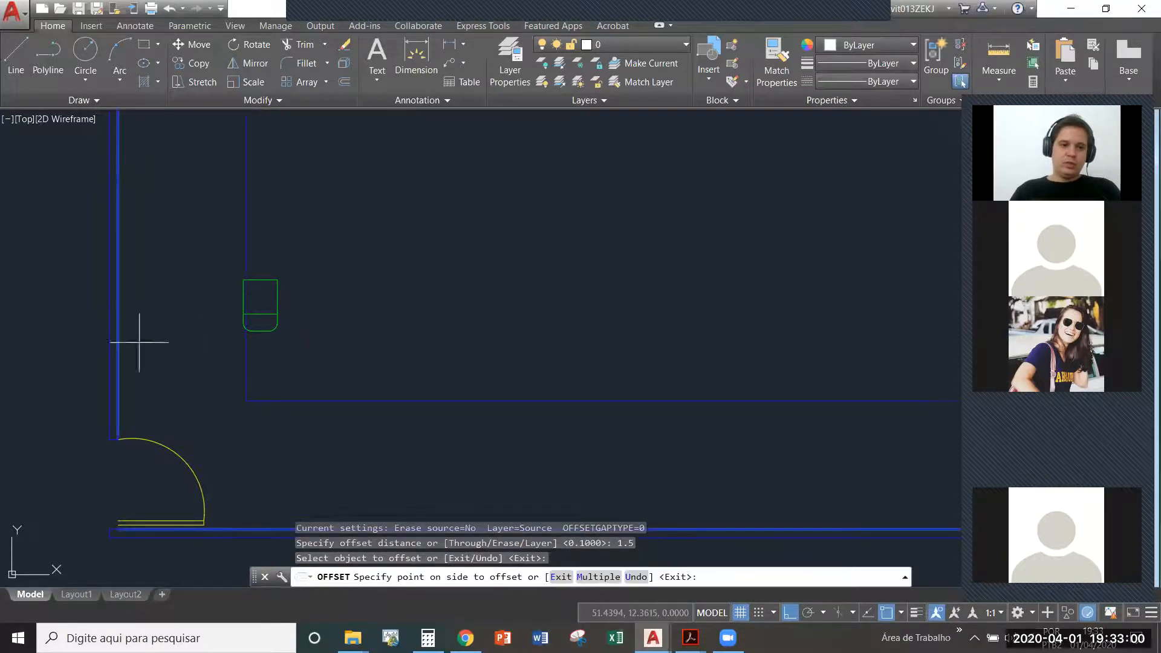
click(209, 332)
scroll(211, 345, down, 2)
key(Escape)
- Move the chair block by its lower-left corner onto the lower-left corner of the offset wall outline
click(270, 335)
click(243, 302)
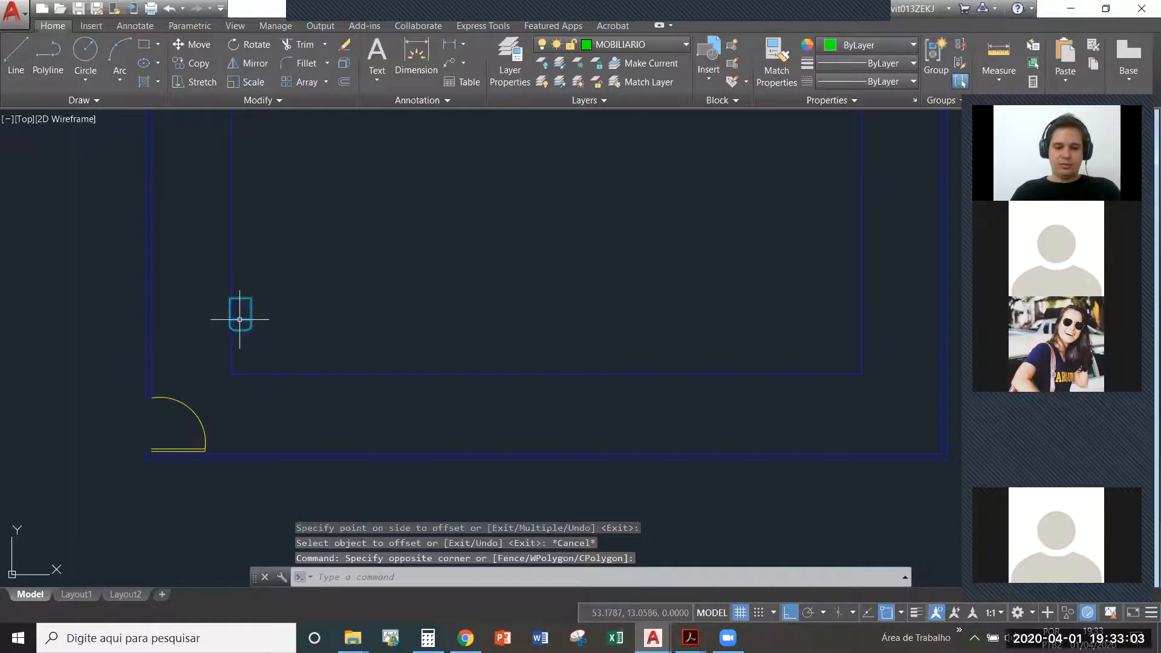
text(m)
key(Return)
scroll(230, 340, up, 4)
scroll(228, 317, up, 5)
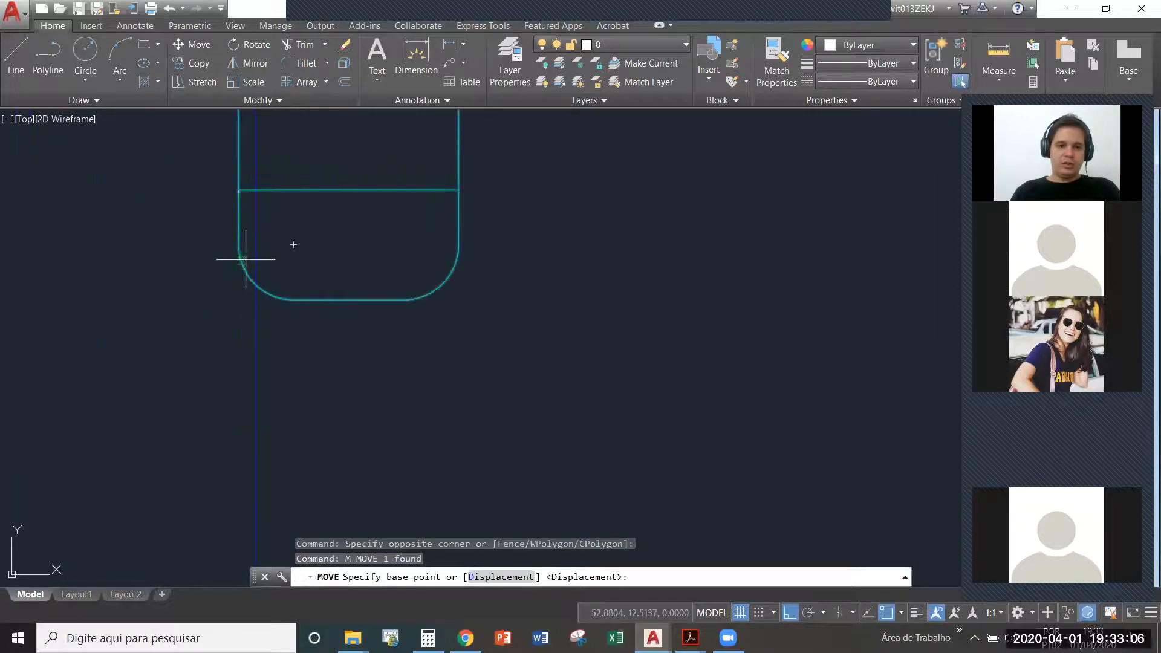
click(233, 297)
scroll(254, 387, down, 5)
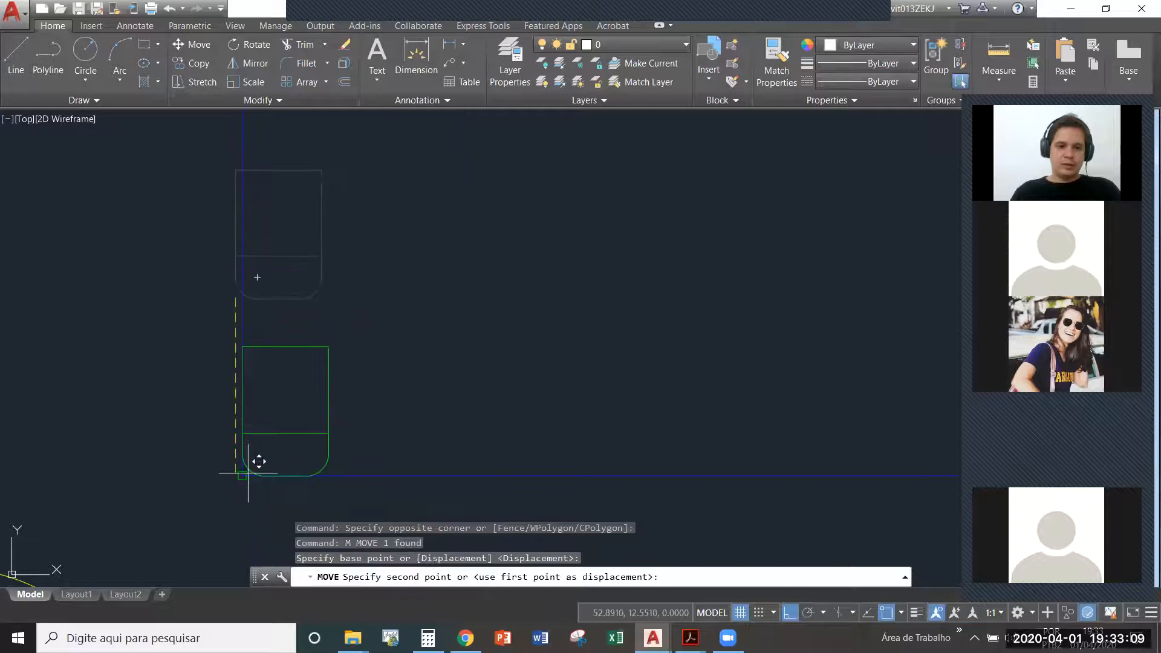
click(250, 469)
scroll(248, 448, down, 3)
key(Escape)
- Delete the offset wall outline that served as a guide for placing the chair
click(362, 459)
click(334, 414)
scroll(219, 398, down, 4)
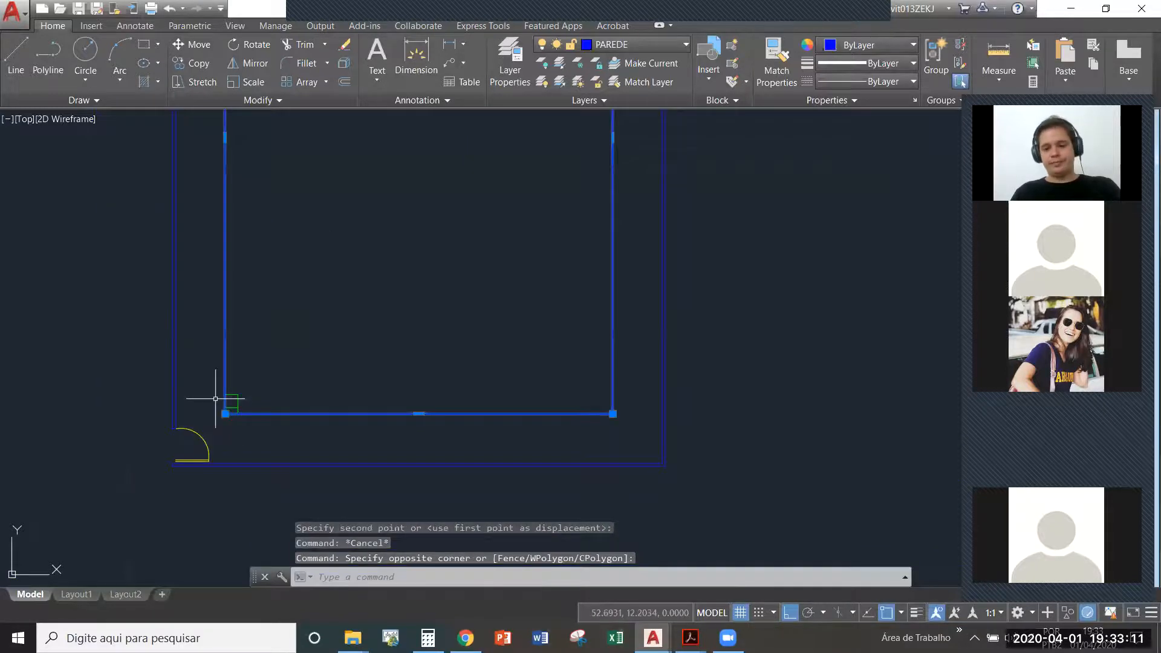
key(Delete)
scroll(272, 402, down, 2)
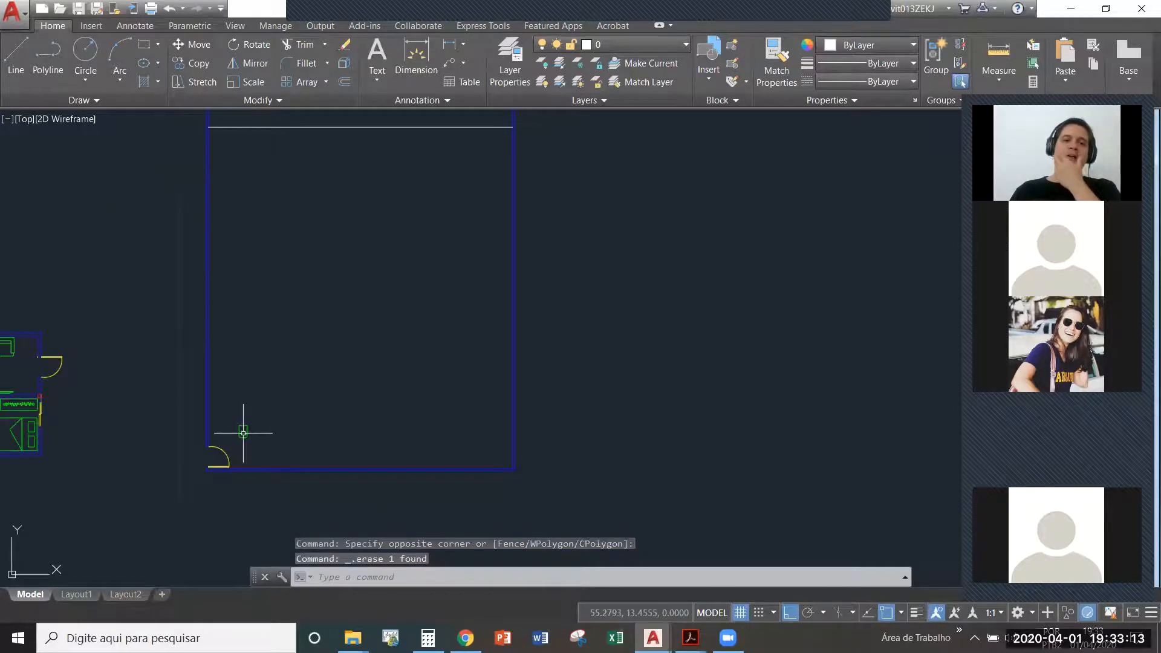
scroll(263, 364, down, 2)
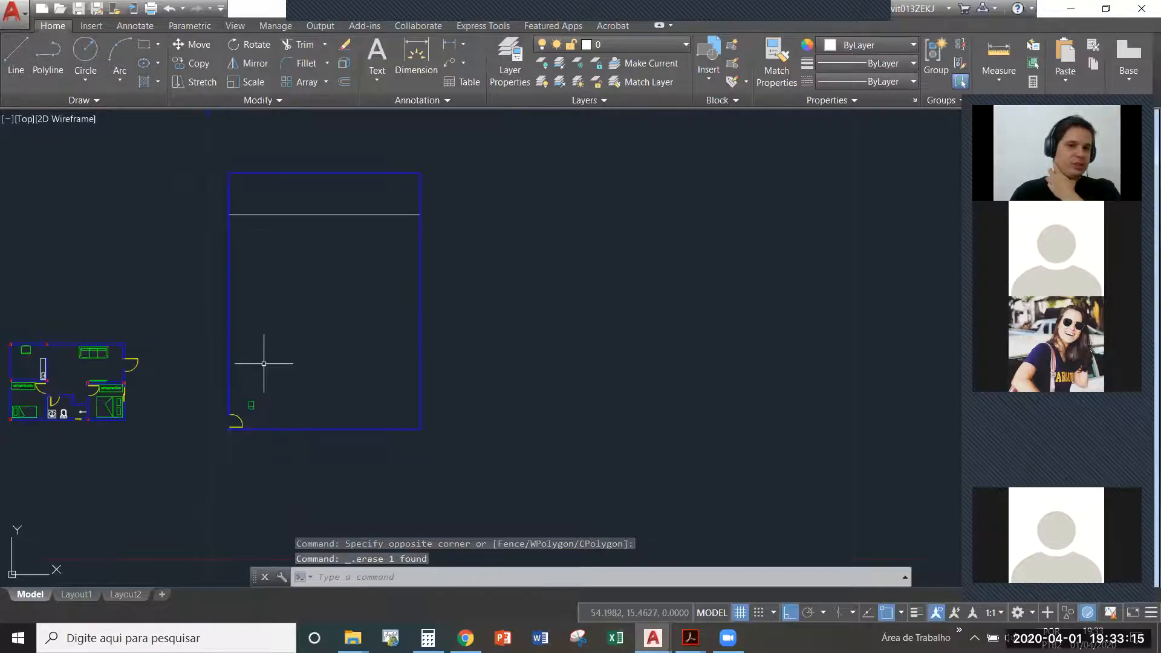
- Offset the horizontal line in the upper part of the room downward to make a second parallel line
click(316, 239)
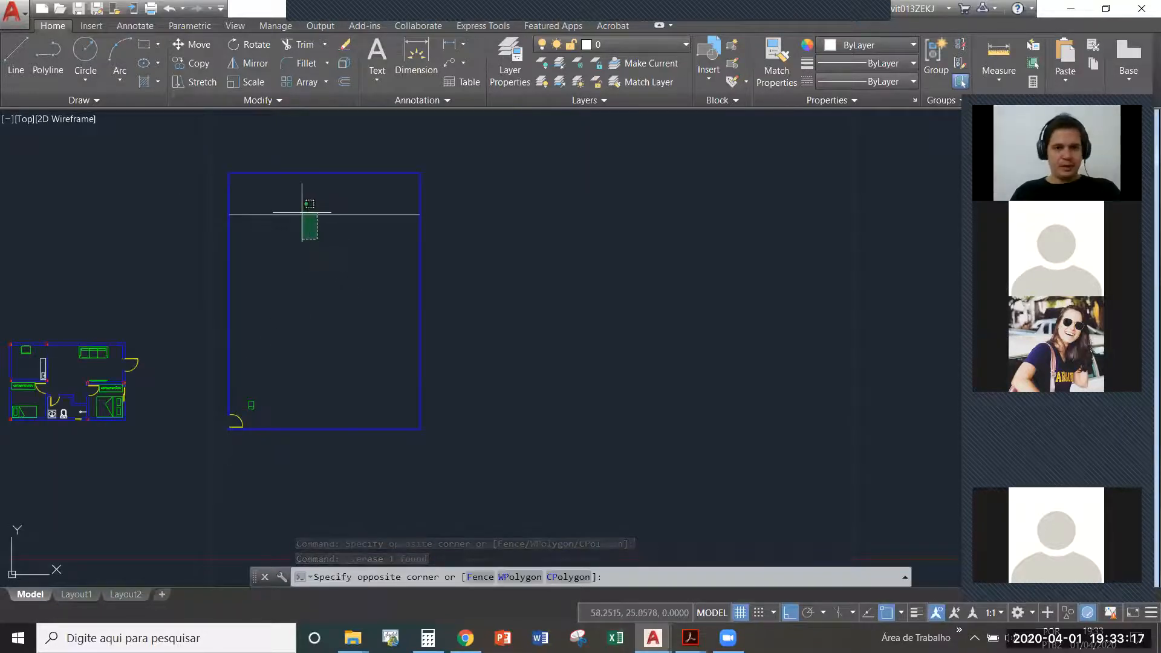
click(332, 242)
text(o)
key(Return)
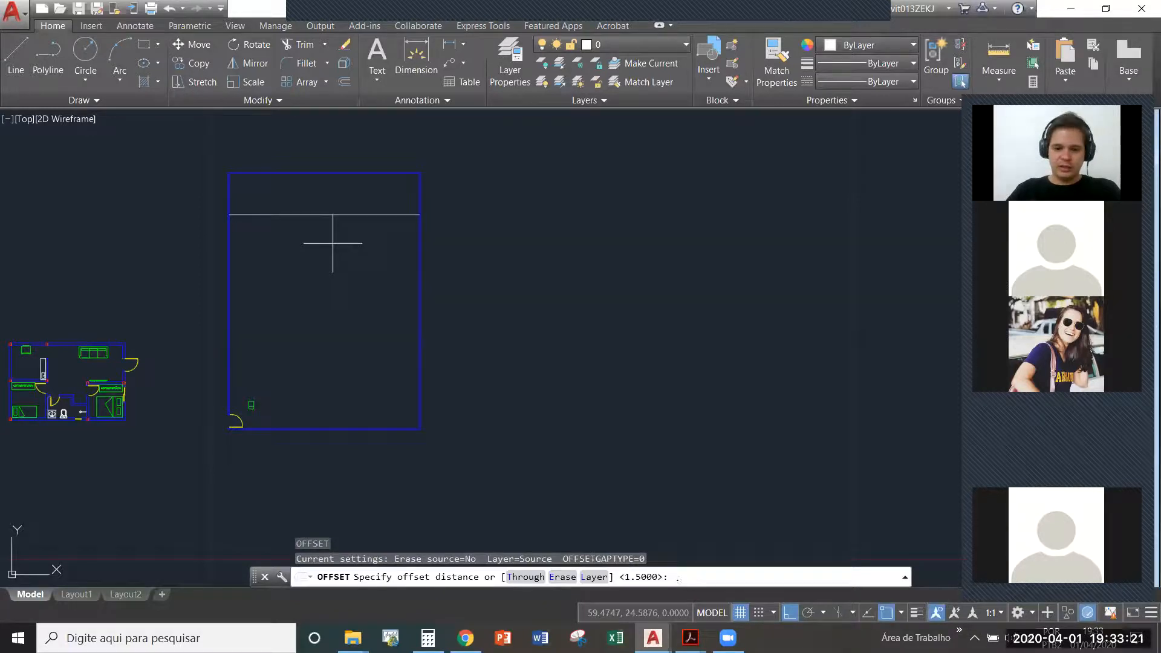
key(Return)
click(366, 215)
click(360, 243)
key(Escape)
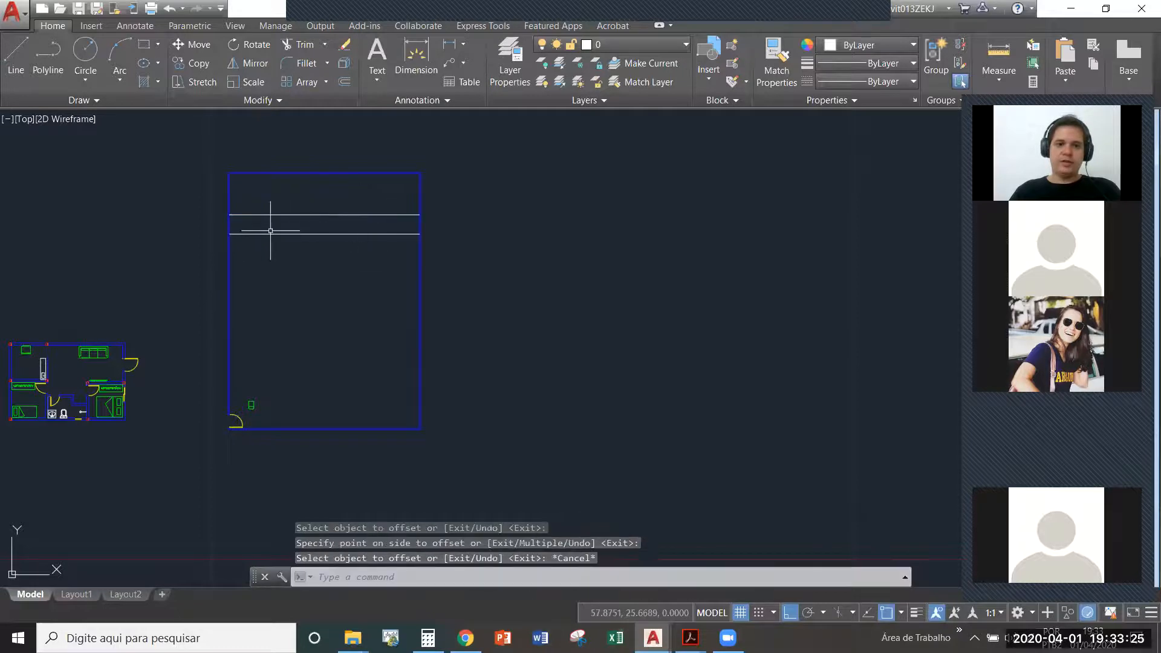
- Create an associative rectangular array from the chair block above the door
scroll(303, 308, up, 2)
middle_drag(280, 321, 293, 355)
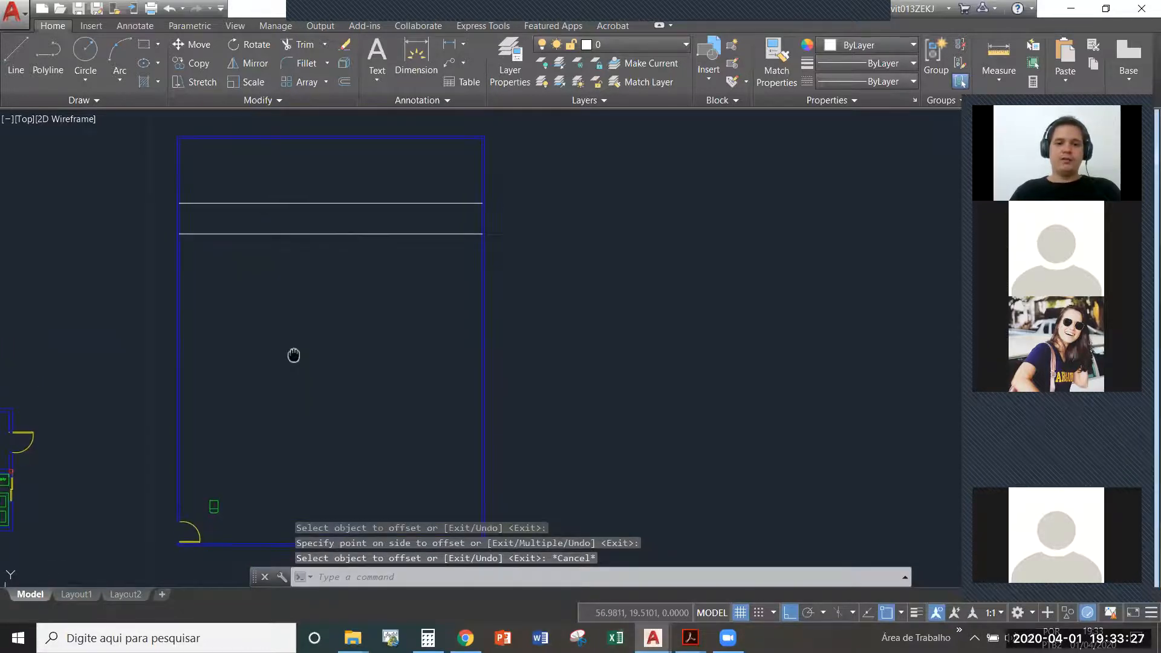
key(Escape)
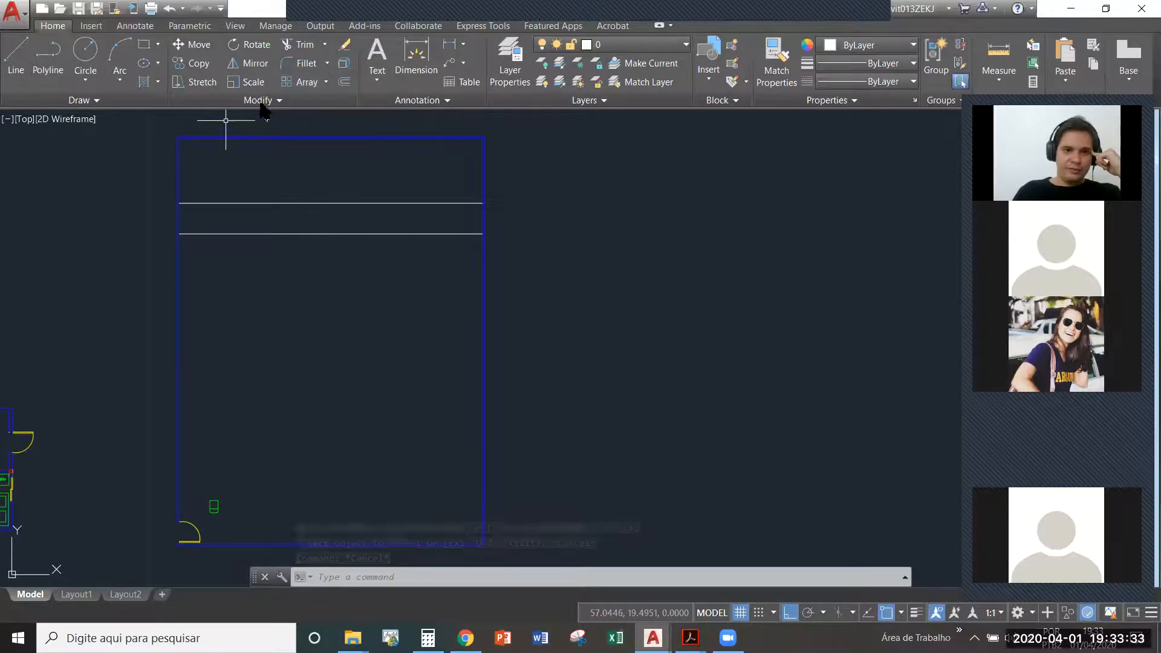
click(297, 83)
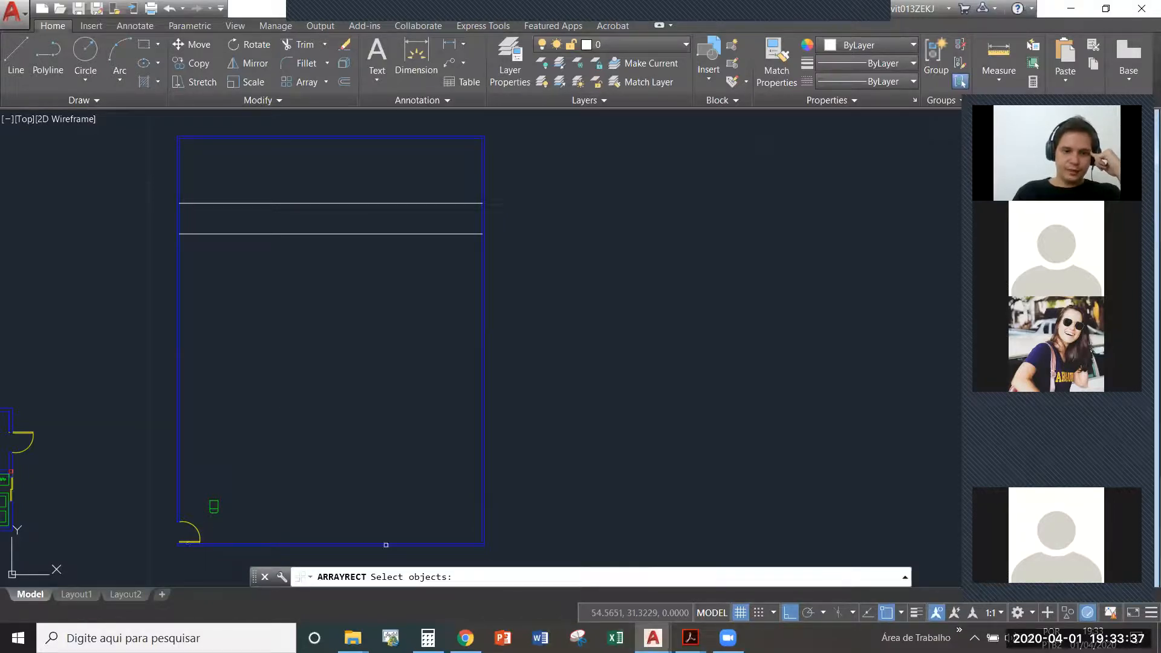
click(214, 512)
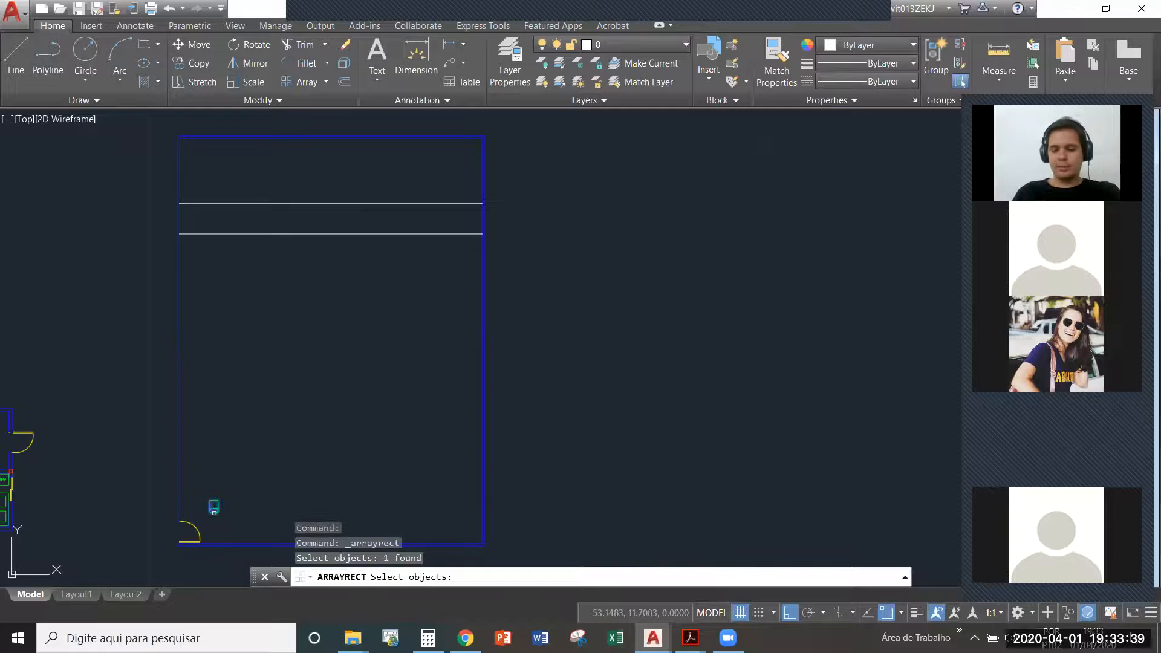
key(Return)
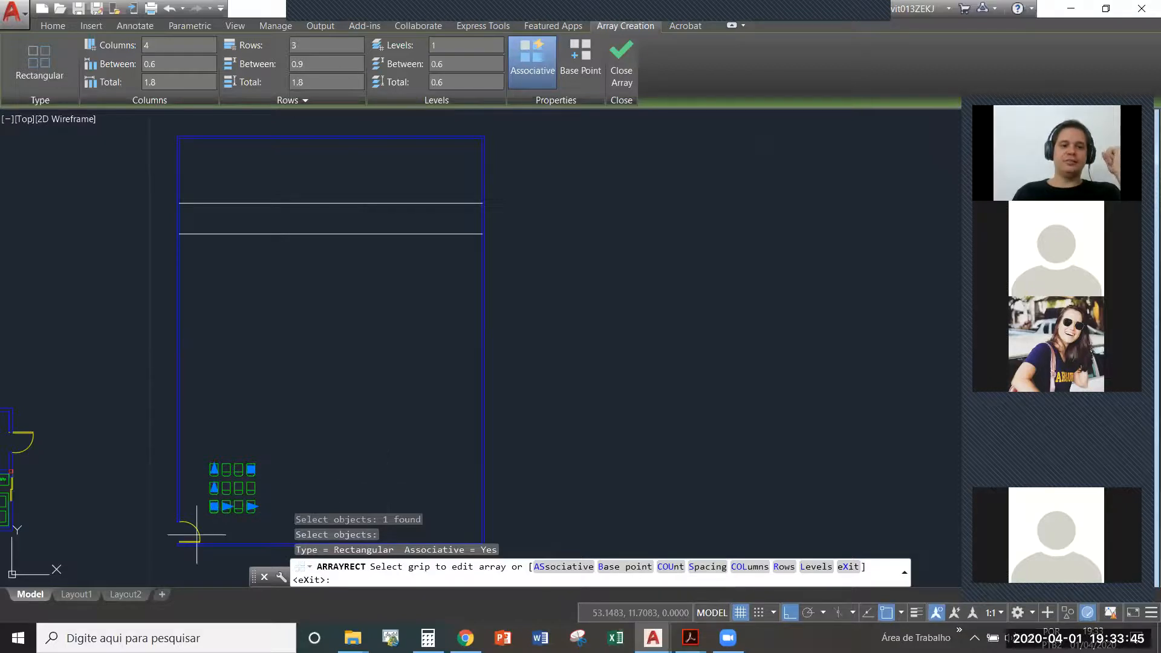
- Extend the chair array upward to 14 rows using its row count grip
scroll(231, 526, up, 6)
scroll(190, 254, down, 4)
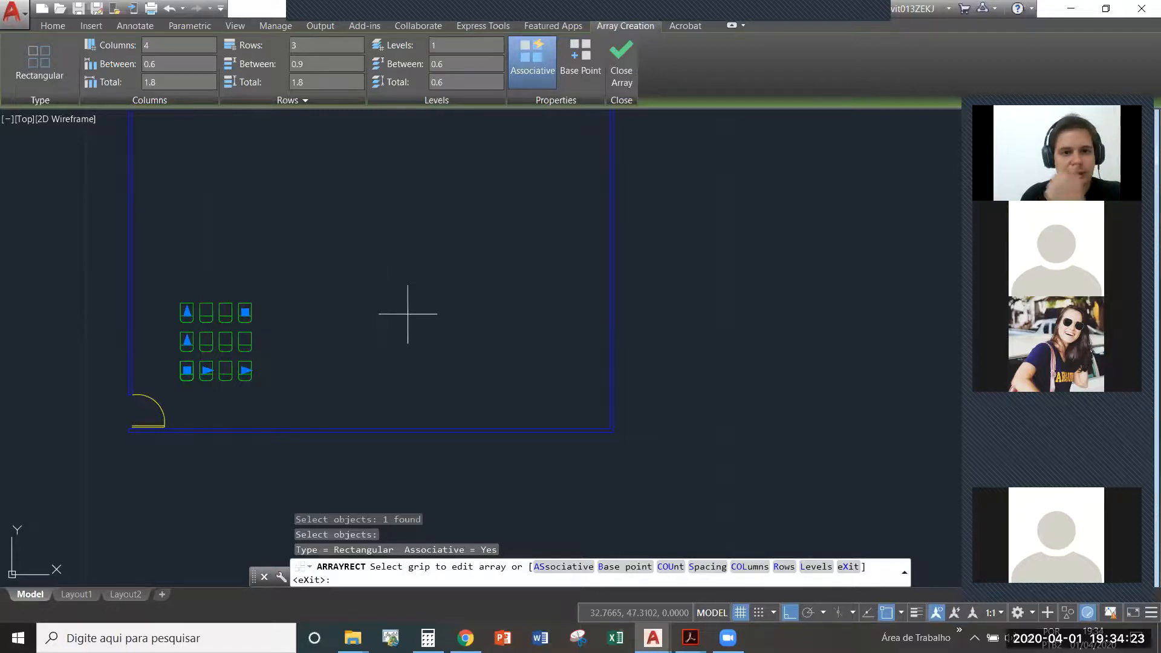
scroll(408, 314, down, 3)
middle_drag(394, 305, 387, 404)
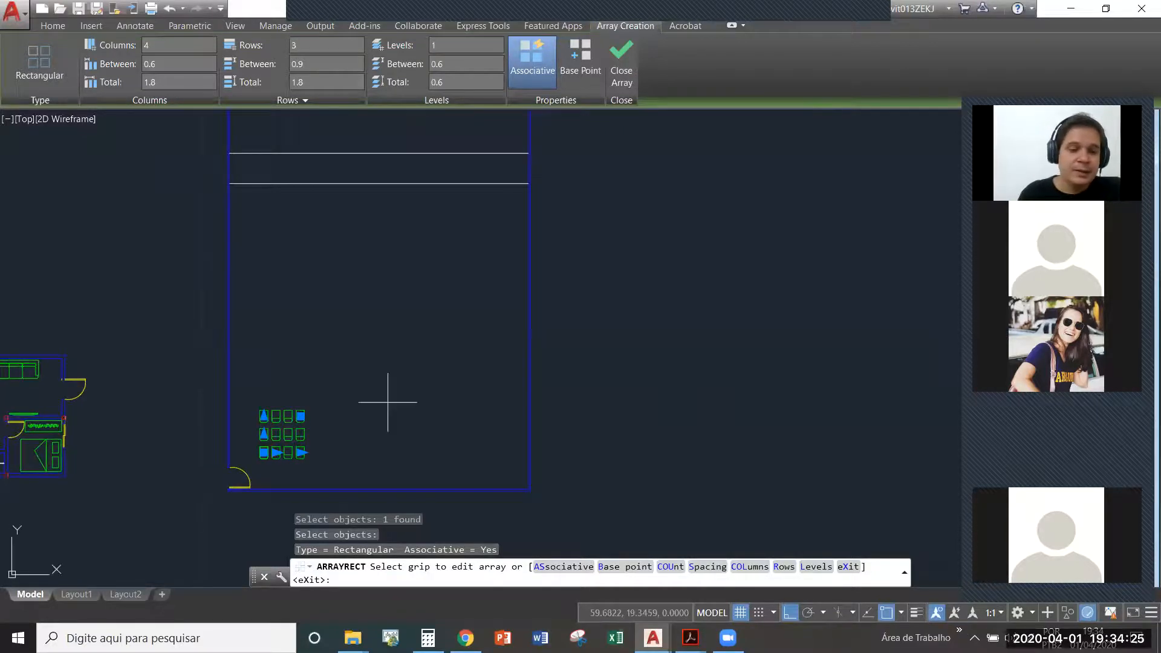
click(263, 415)
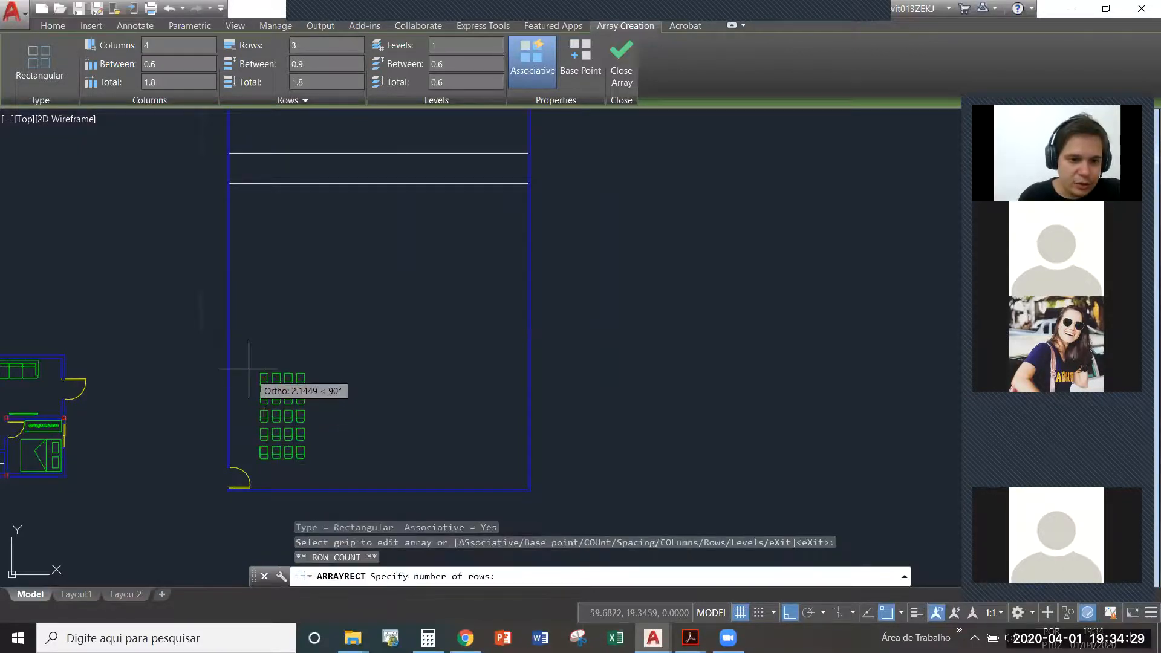
click(292, 211)
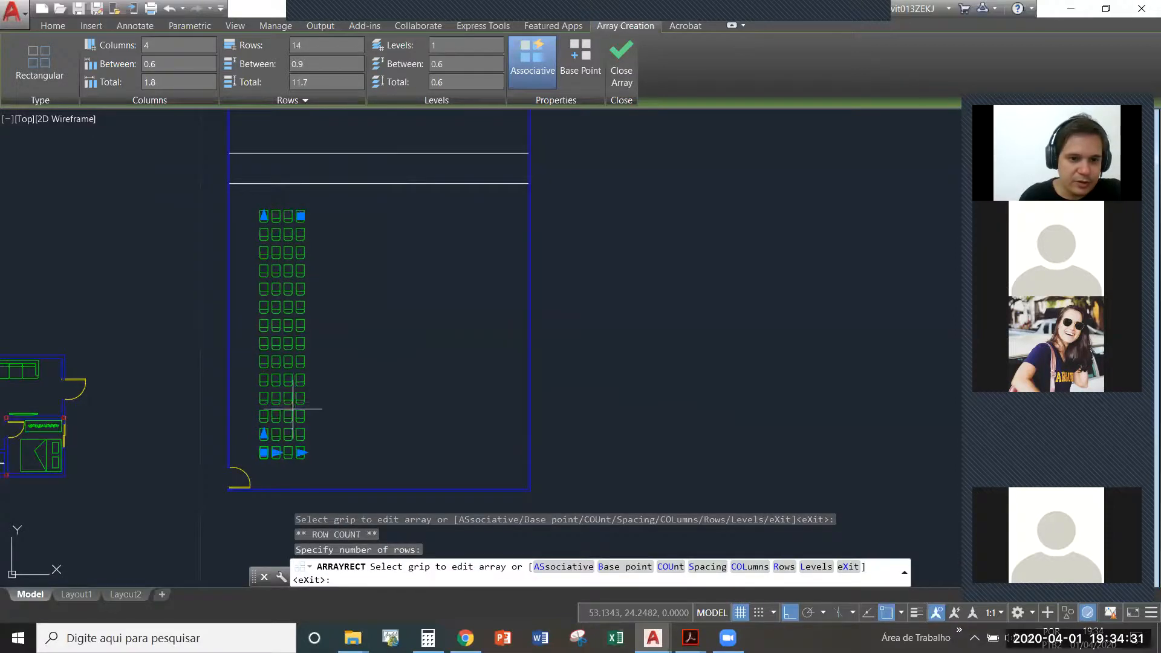
- Extend the chair array to 13 columns and reduce it to 12 rows using its count grips
click(302, 452)
click(412, 453)
click(264, 216)
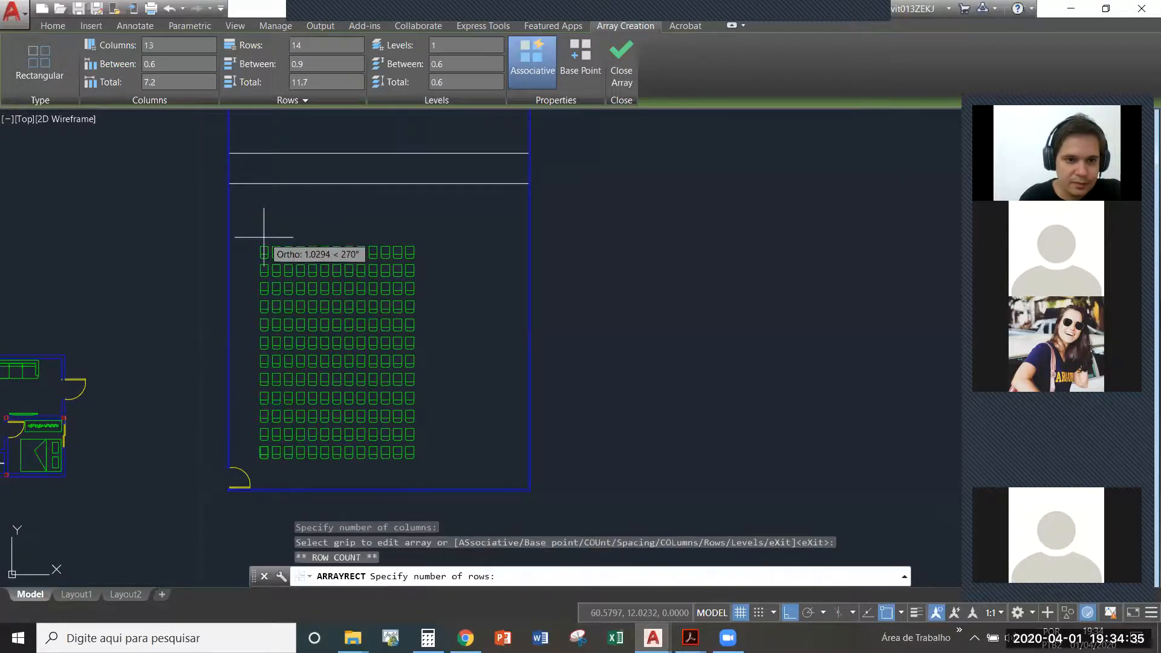
click(263, 239)
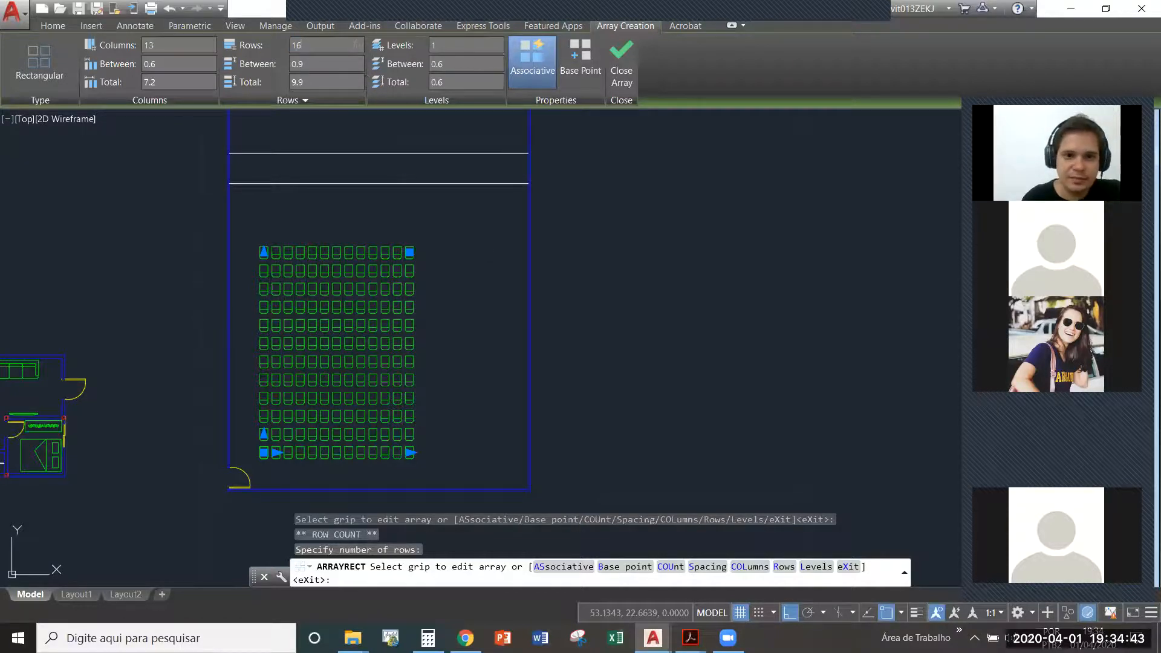
- Set the chair array to 15 rows and 20 columns, and finish the array
click(264, 179)
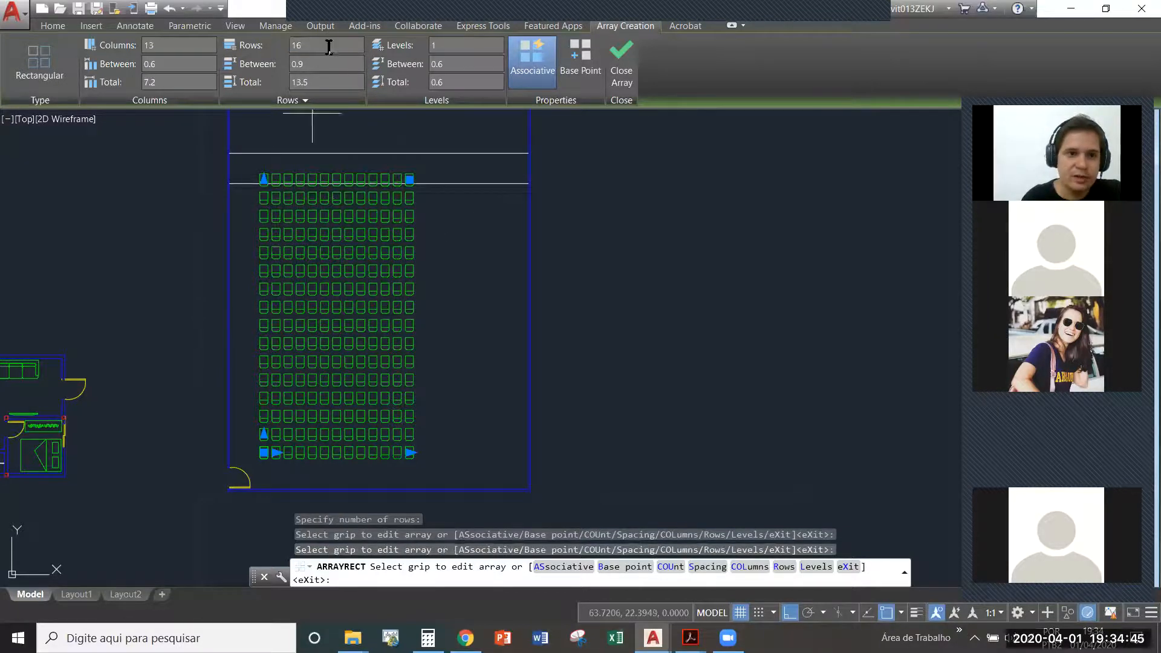
text(15)
key(Return)
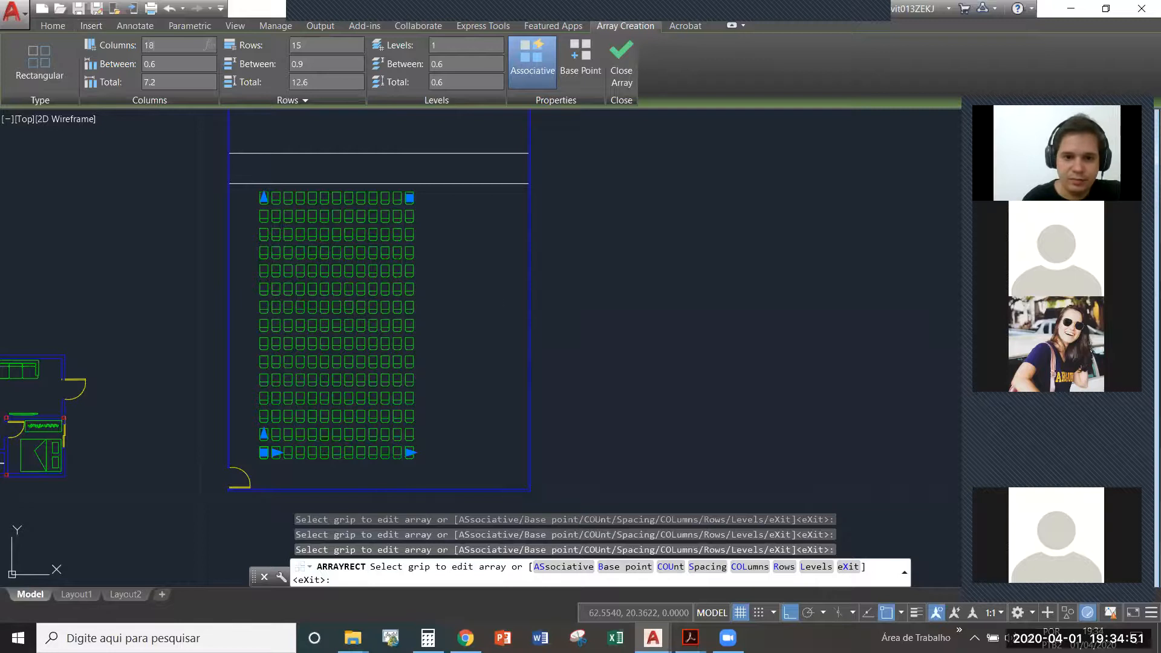
key(Return)
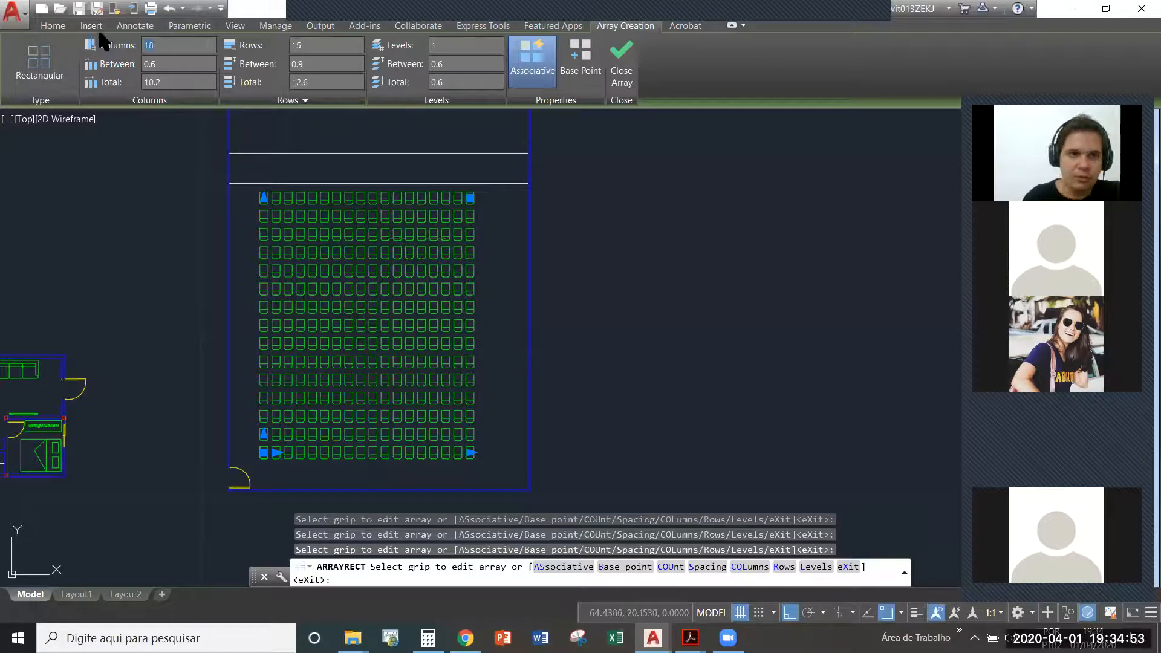
key(Return)
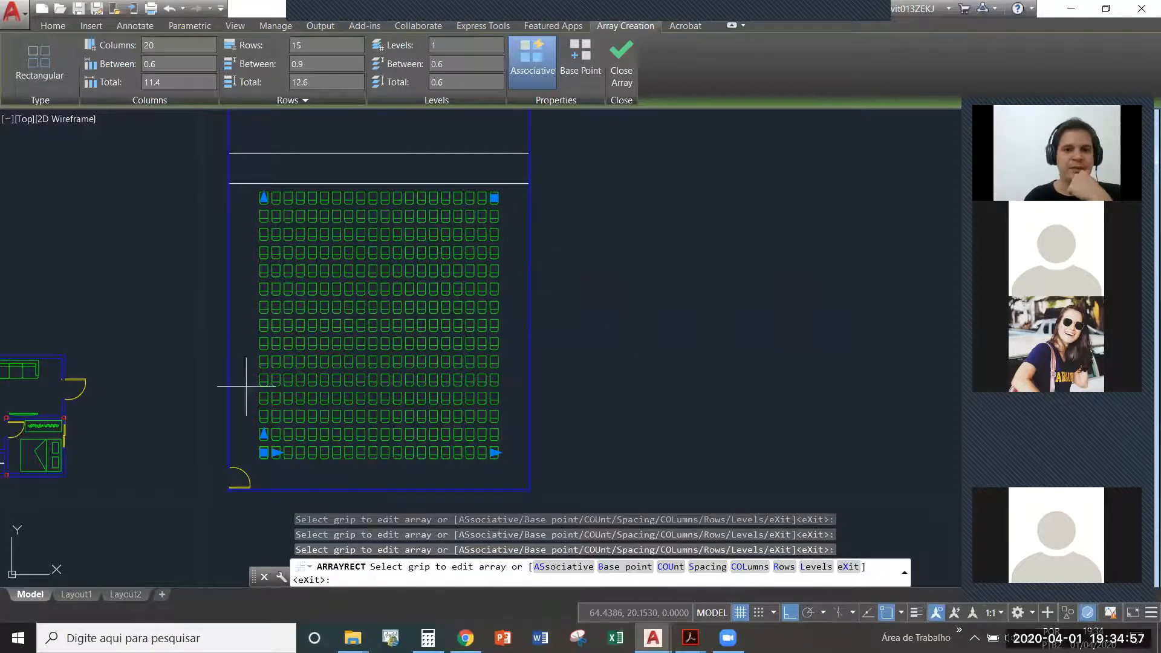
scroll(293, 407, up, 5)
scroll(215, 488, down, 3)
click(622, 67)
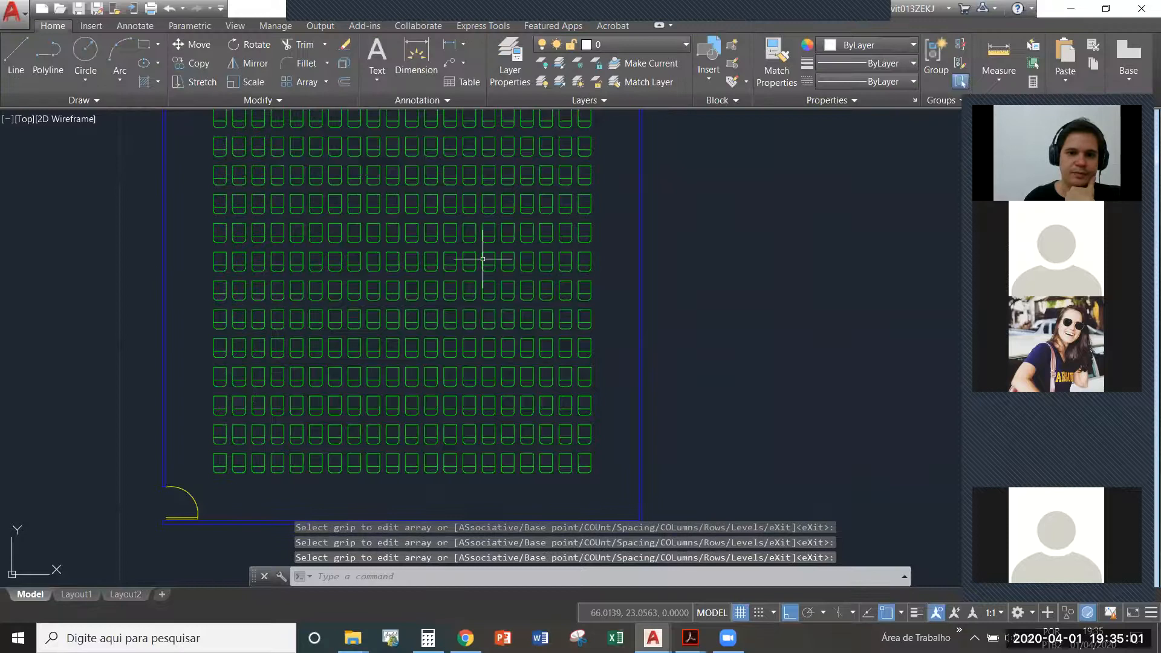
click(467, 320)
scroll(569, 333, down, 3)
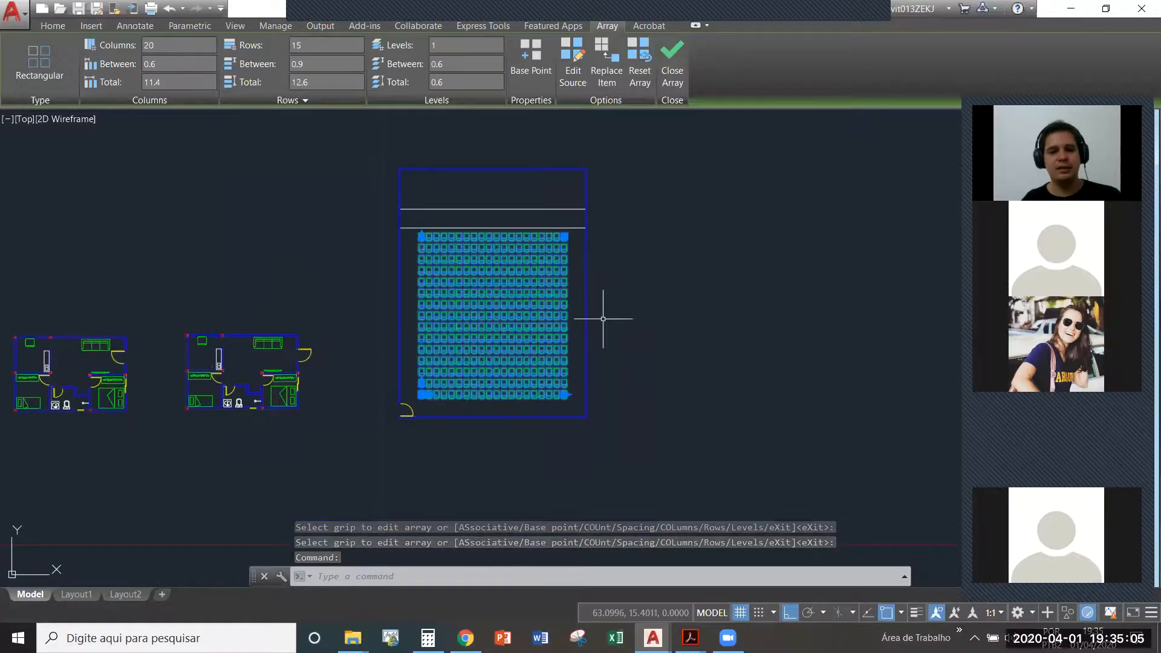
key(Escape)
scroll(511, 345, up, 2)
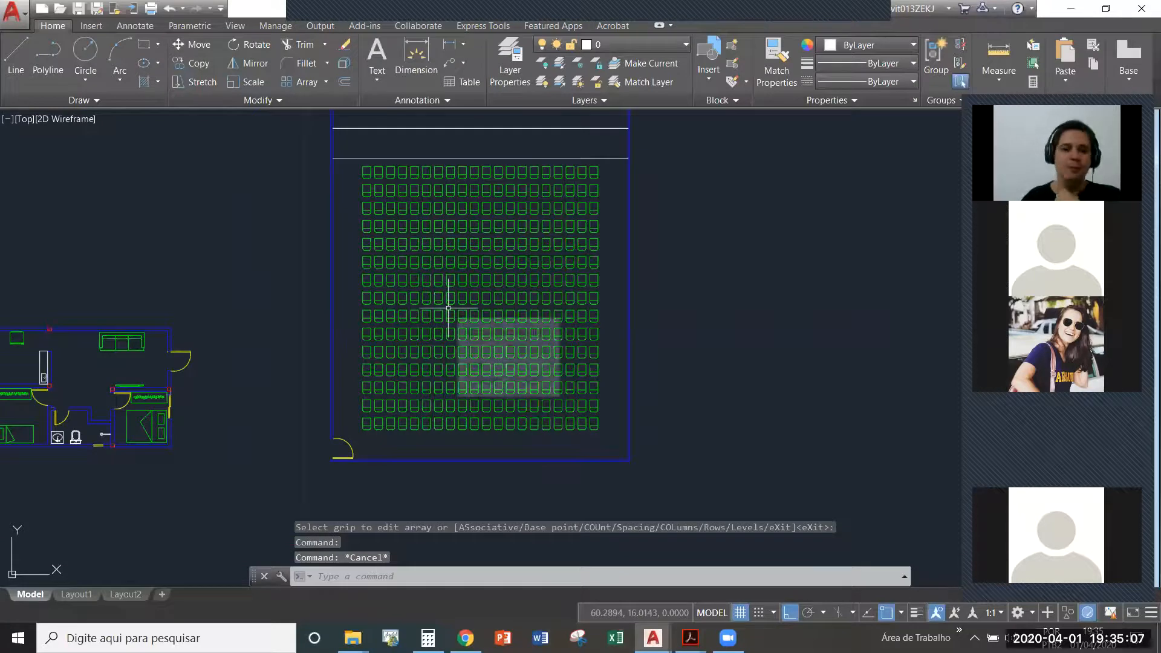
middle_drag(511, 304, 483, 319)
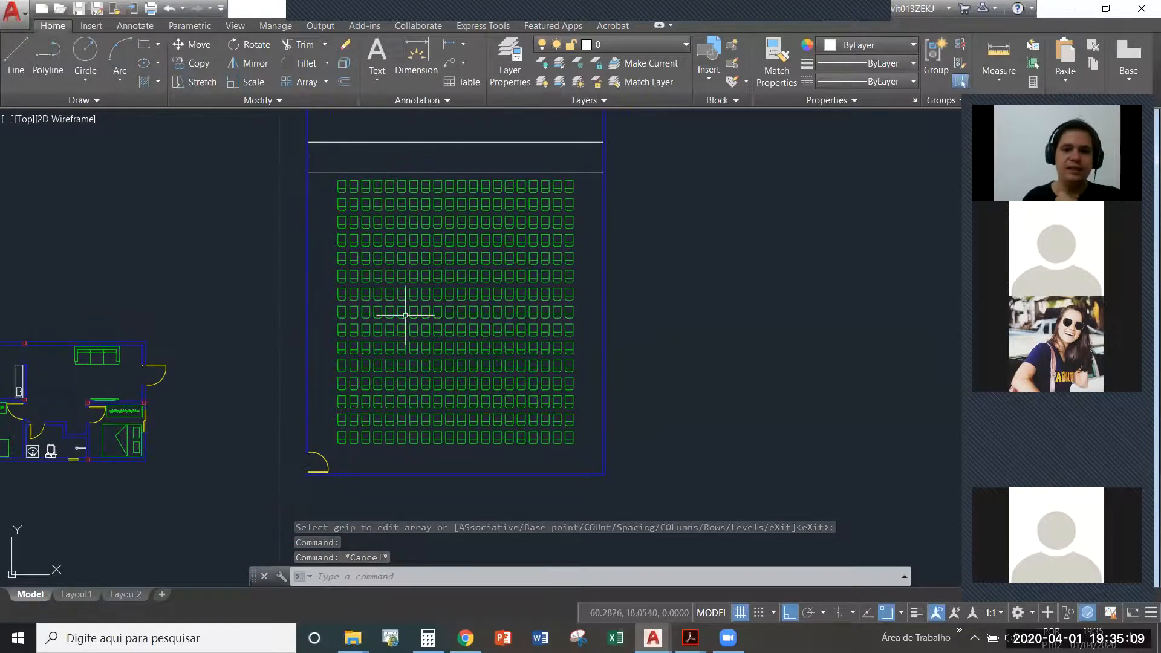
- Measure the clear gap between the first chairs of the two lowest rows
scroll(361, 436, up, 5)
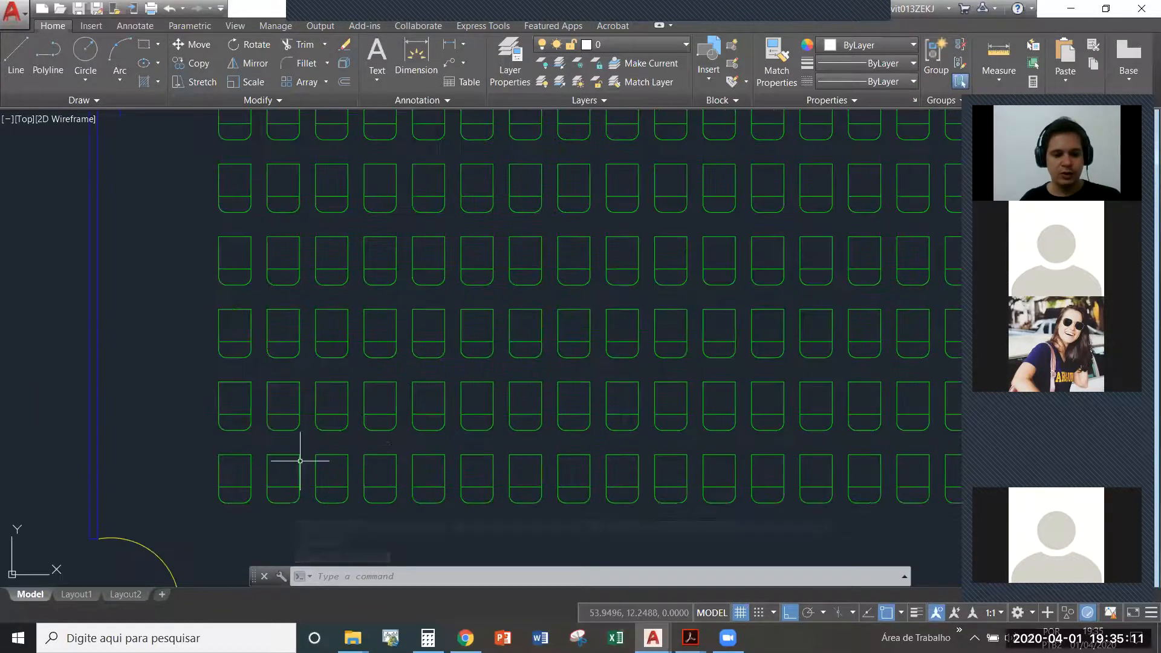
text(di)
key(Return)
click(234, 455)
click(236, 431)
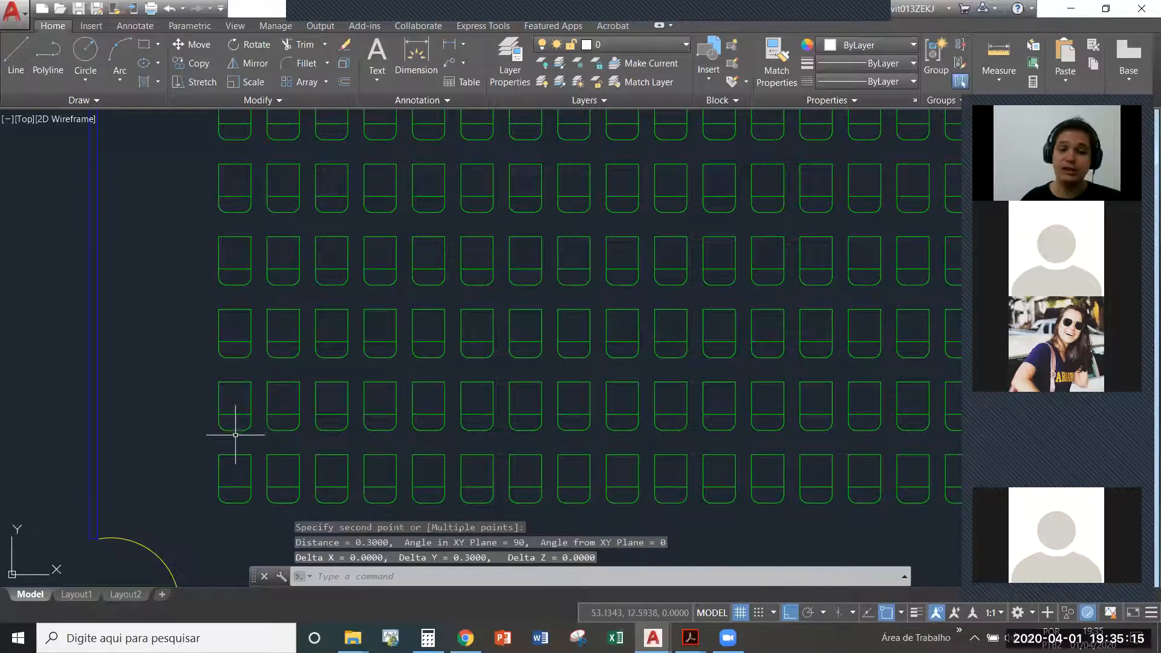
- Draw a horizontal line along the top edge of the lowest chair row and stretch its left end past the room's left wall
scroll(234, 445, down, 2)
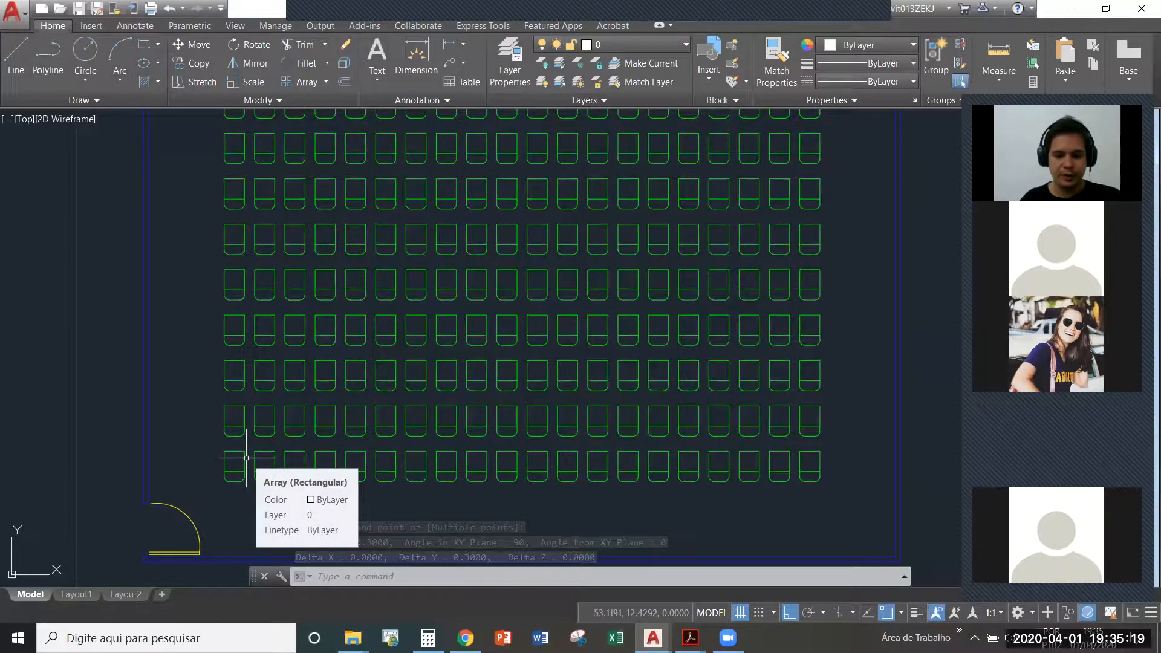
text(l)
key(Return)
click(224, 450)
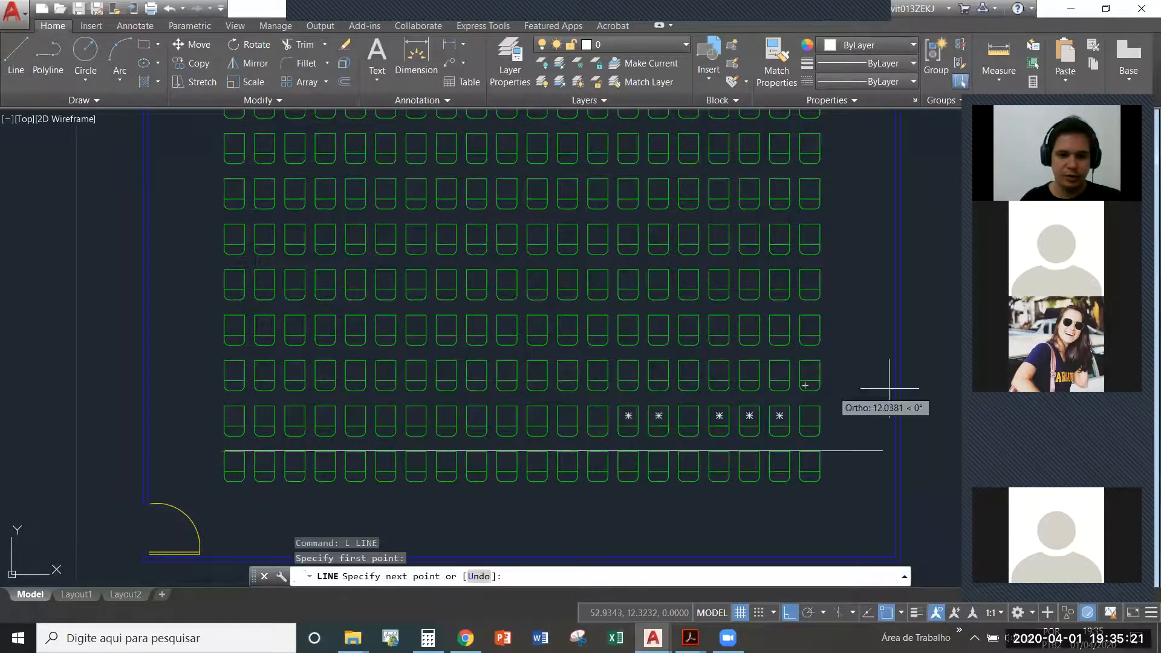
click(887, 449)
key(Escape)
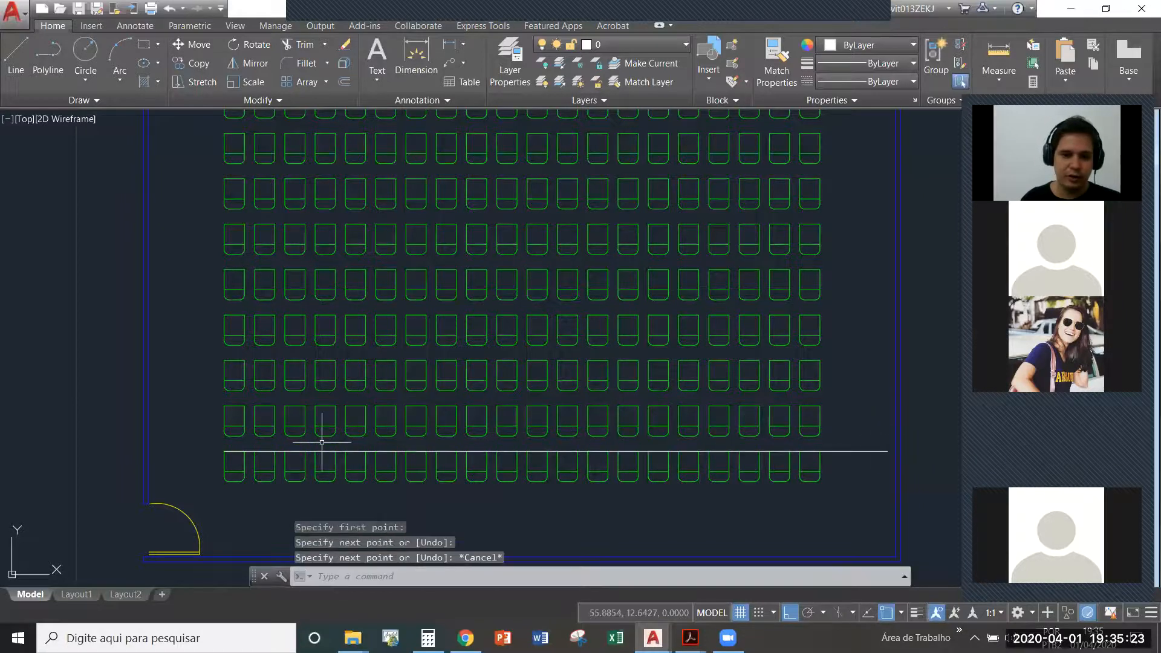
click(328, 451)
click(225, 450)
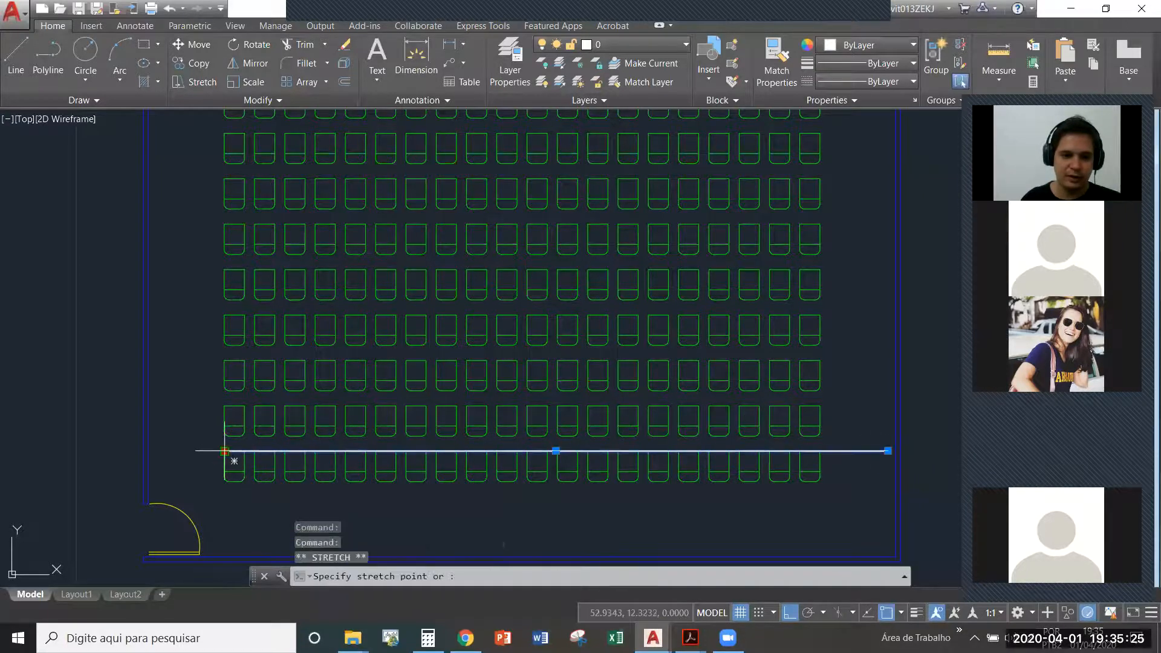
click(105, 459)
text(o)
key(Return)
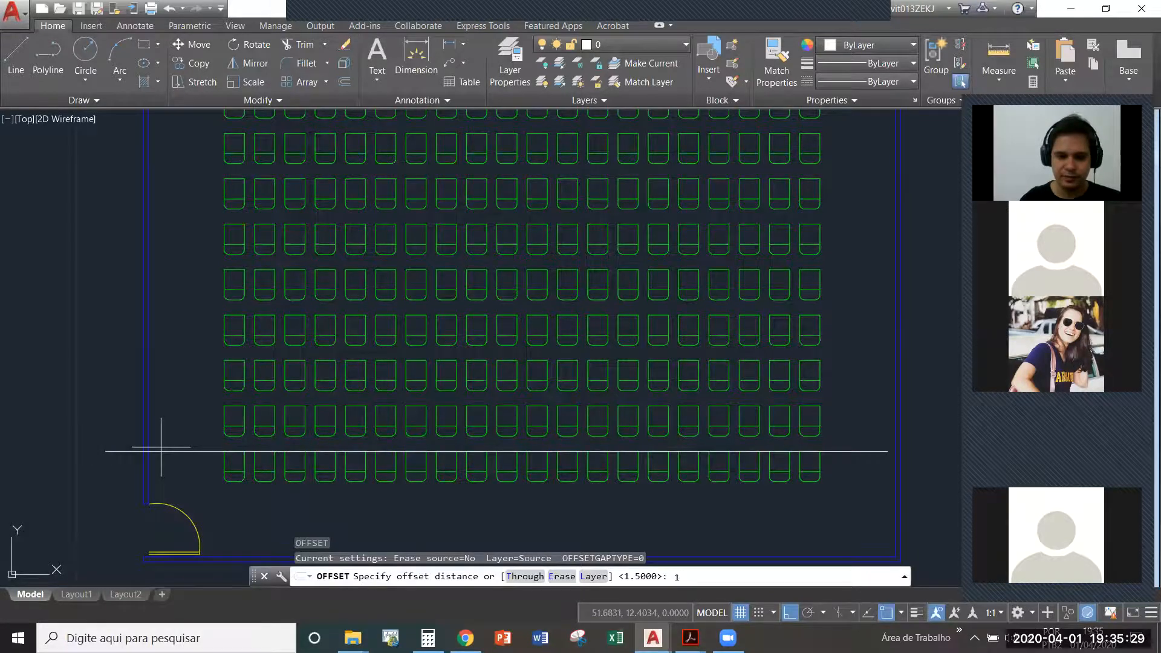
key(Return)
click(212, 452)
key(Escape)
key(Escape)
- Offset the horizontal line at the lowest chair row upward by 0.70
key(Return)
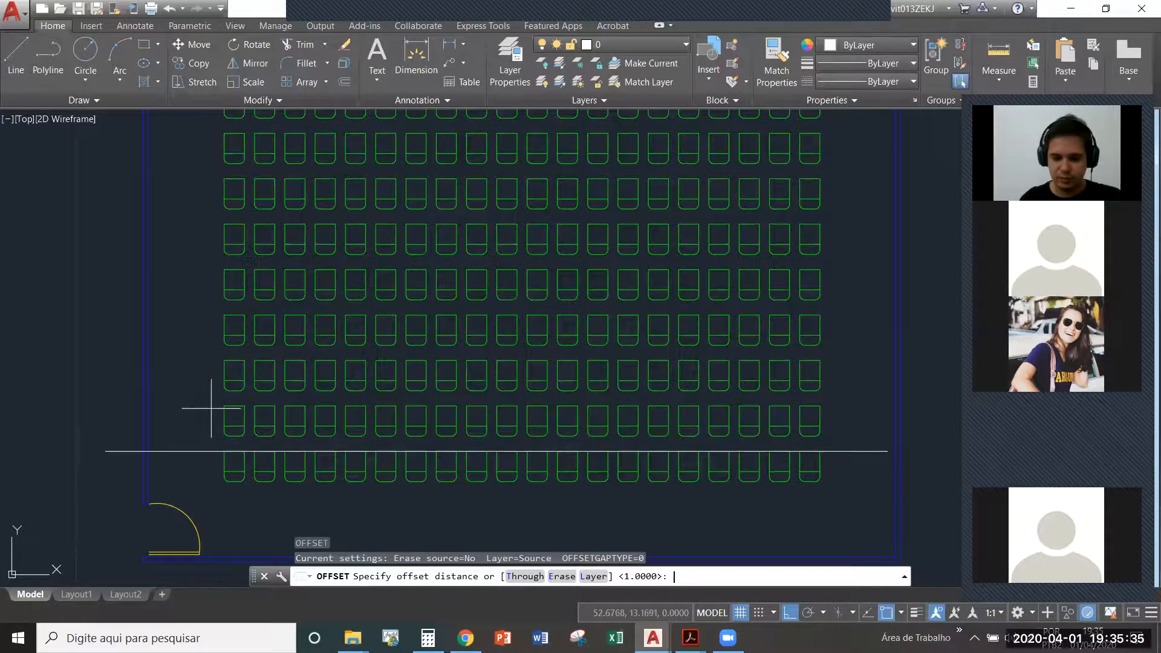
text(.70)
key(Return)
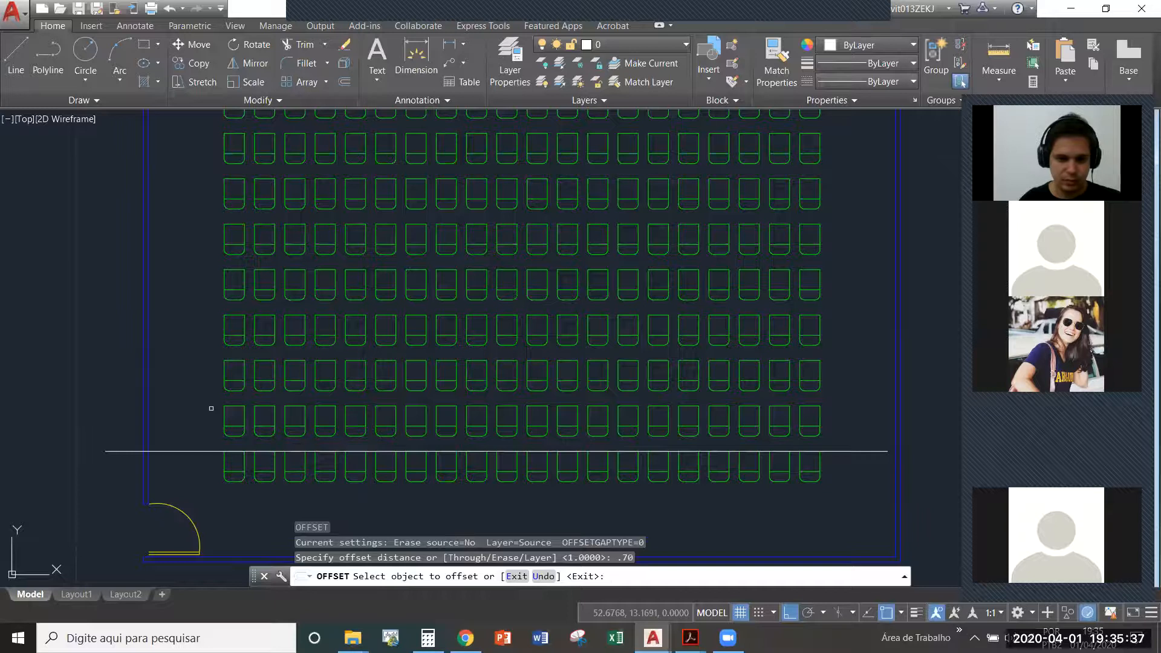
click(207, 453)
click(179, 395)
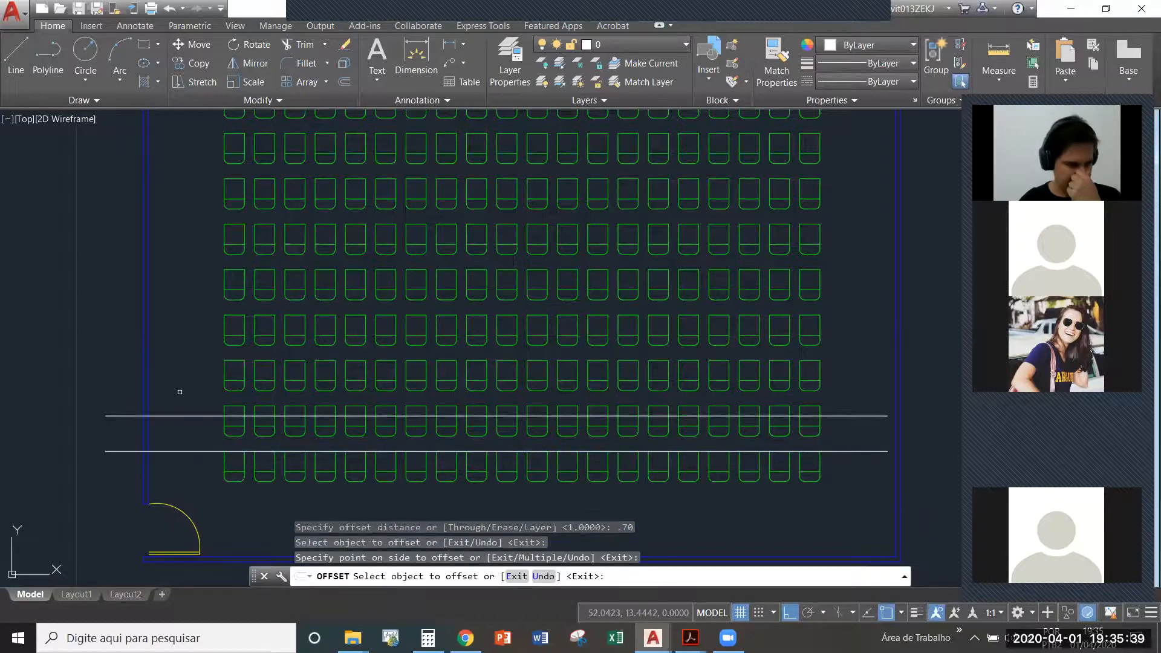
click(257, 467)
key(Escape)
key(Escape)
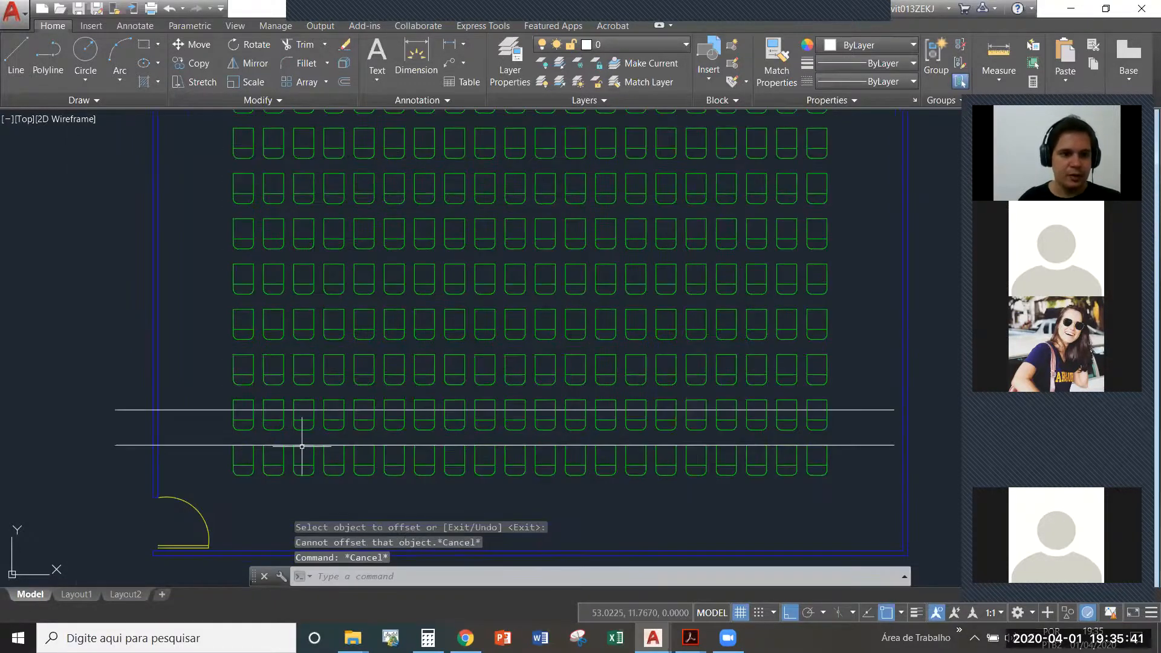
- Measure the distance between the bottom edges of the first chairs in the two lowest rows
click(275, 401)
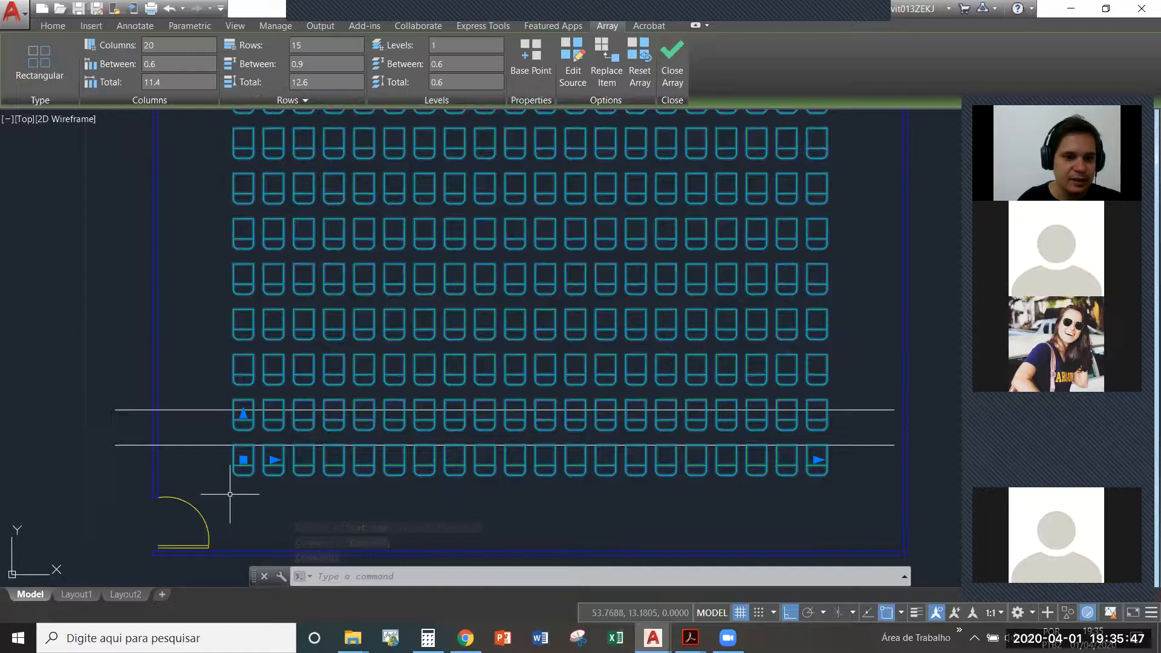
scroll(233, 479, up, 4)
key(Escape)
key(Escape)
text(di)
key(Return)
click(253, 463)
click(254, 348)
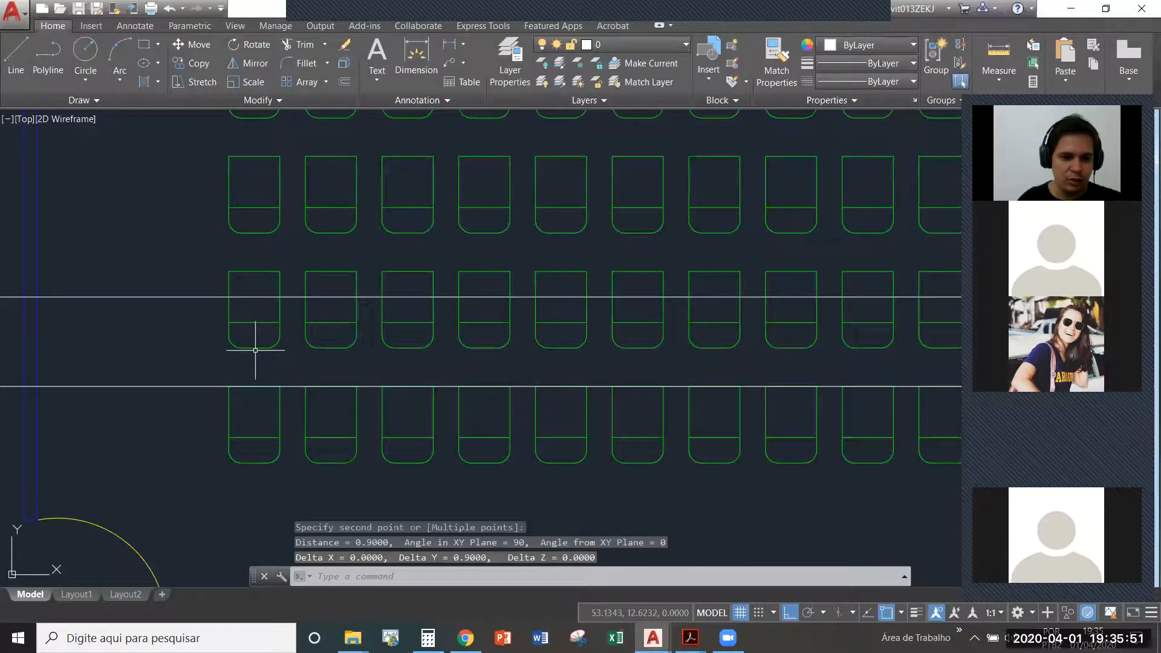
key(Escape)
scroll(285, 448, down, 3)
scroll(286, 449, down, 2)
click(345, 259)
click(303, 236)
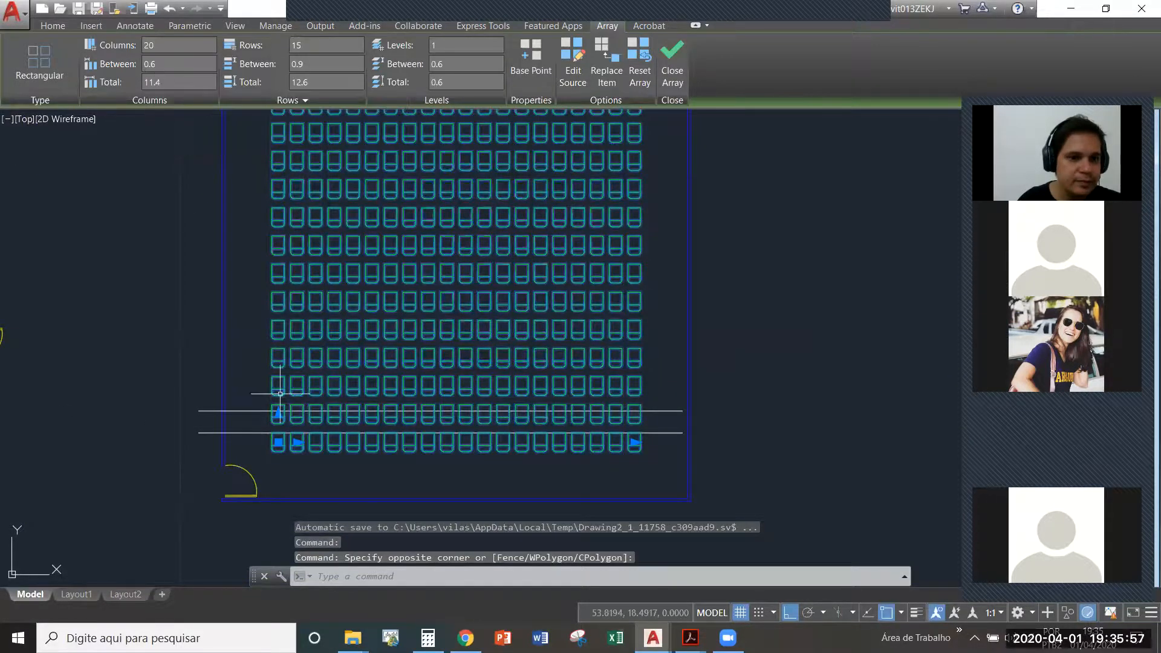
key(Escape)
- Relocate the chair array's base point to the midpoint of the lower-left chair's bottom edge
scroll(273, 444, up, 4)
click(270, 450)
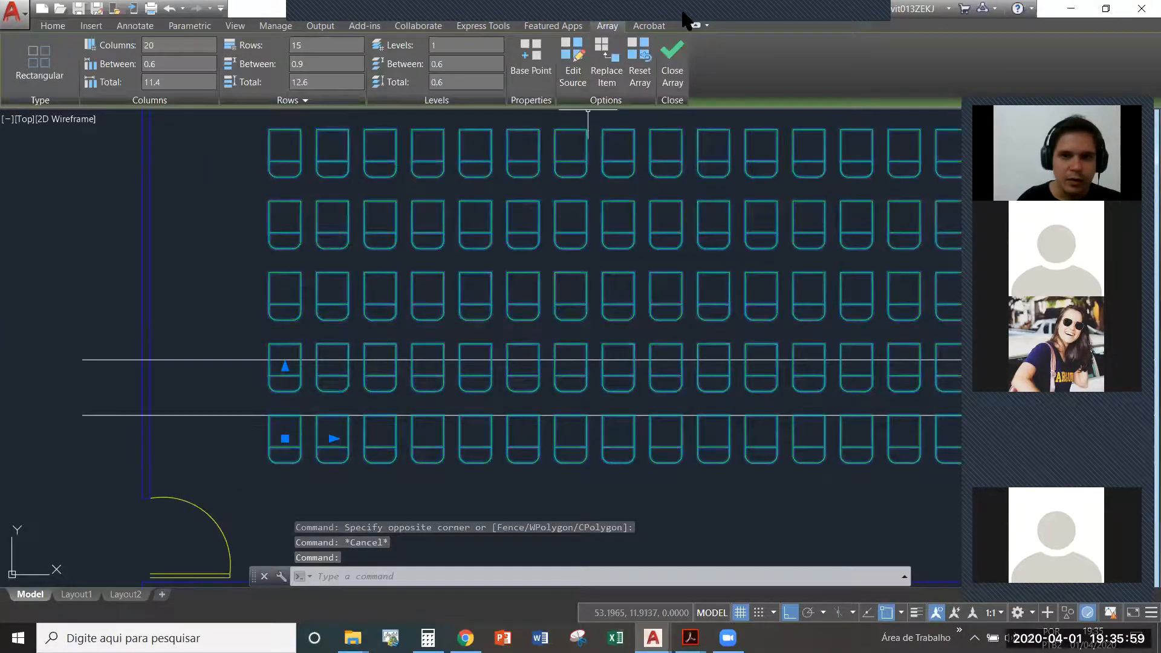
click(284, 438)
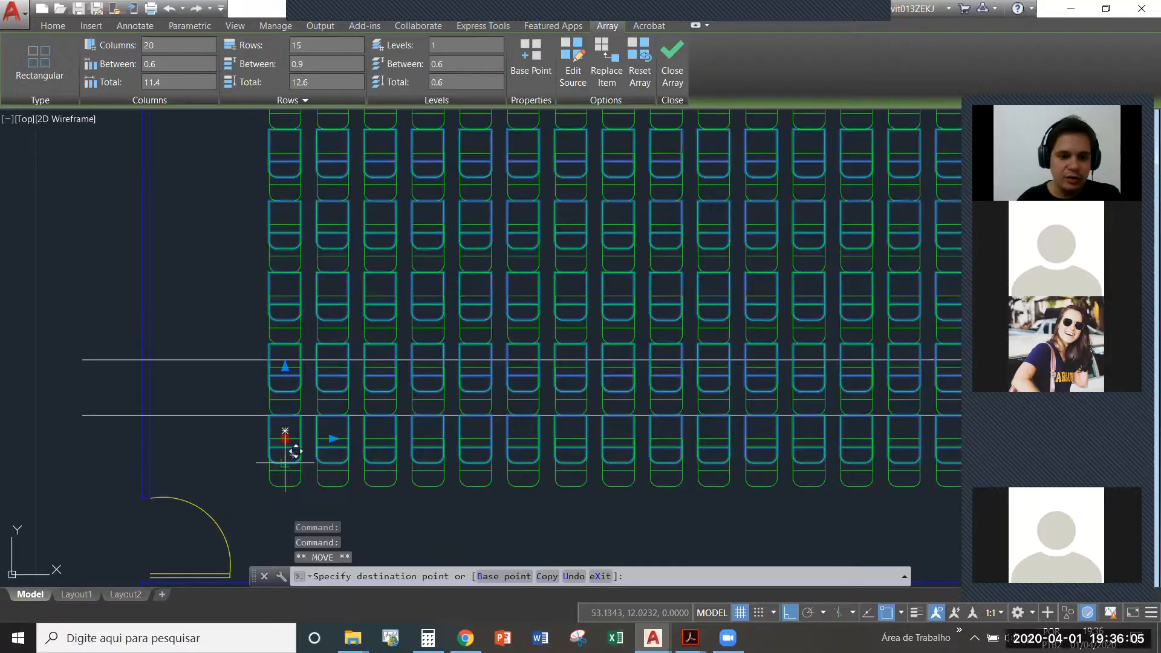
click(534, 50)
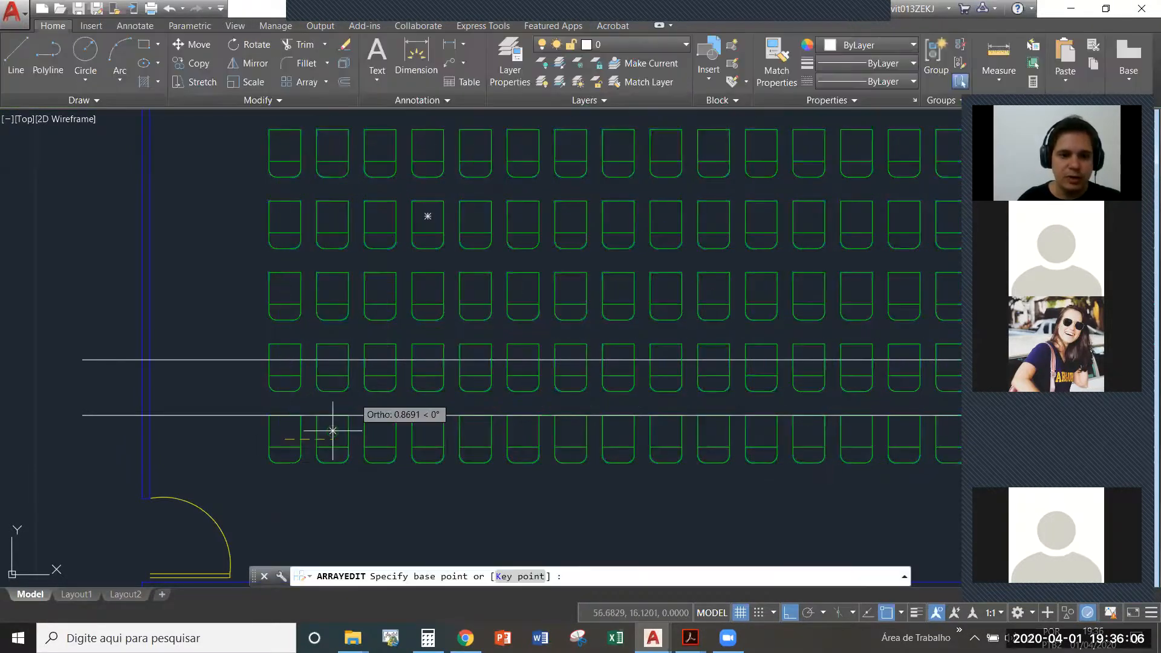
click(283, 465)
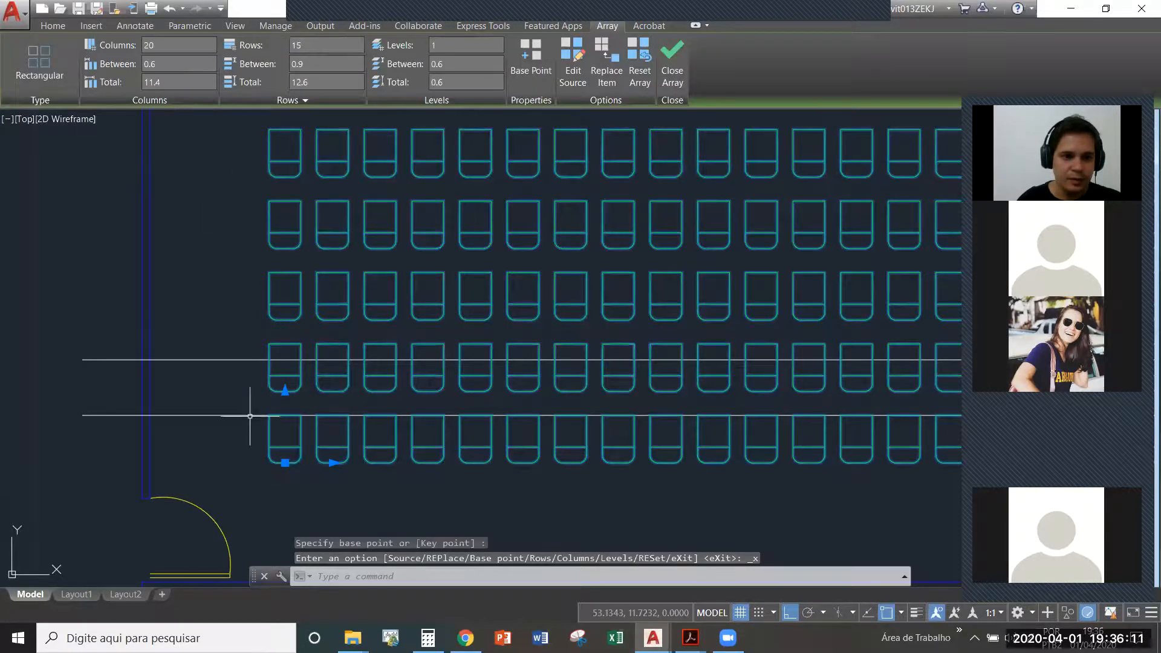
key(Escape)
key(Escape)
click(274, 353)
key(Escape)
click(275, 347)
click(258, 334)
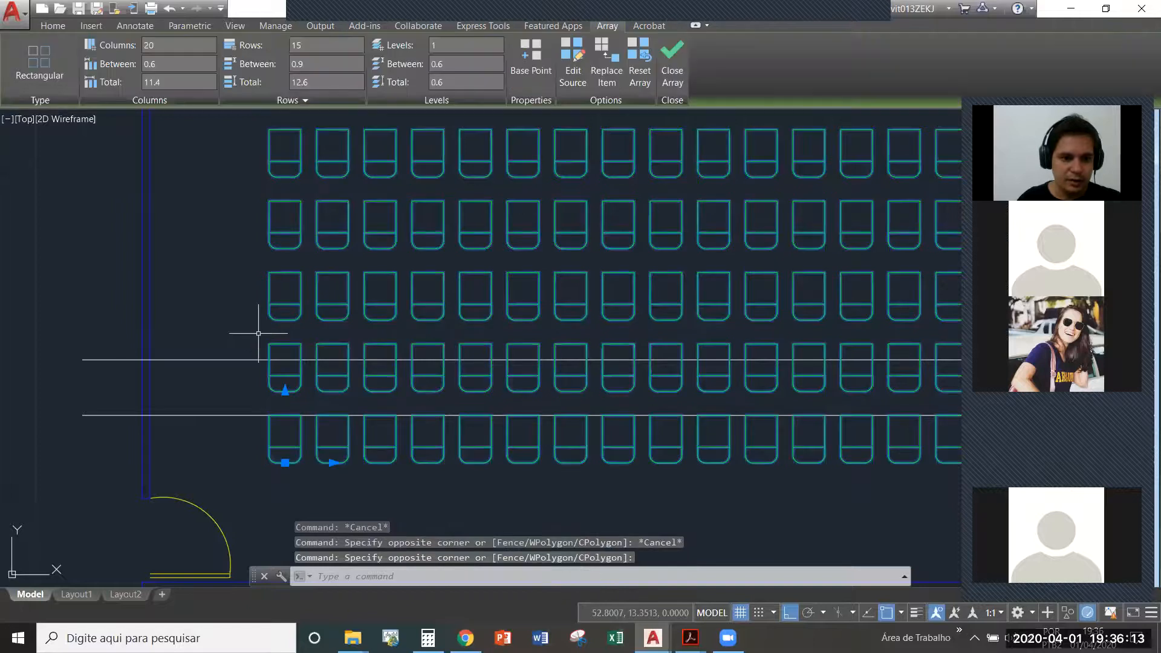
text(di)
key(Return)
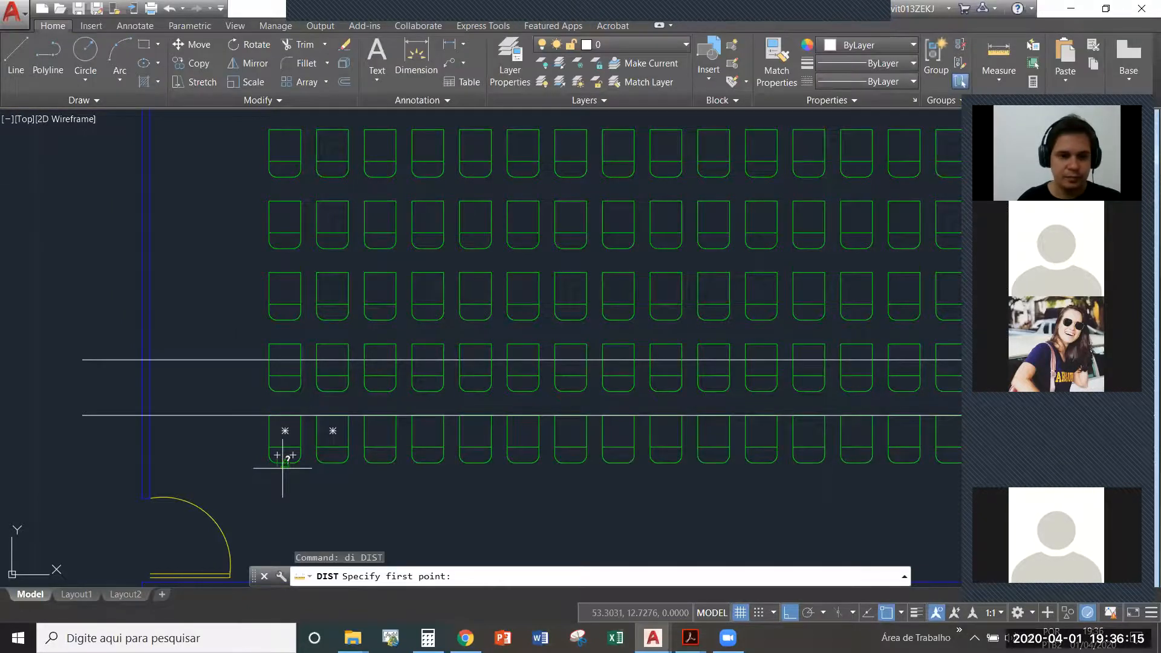
key(Escape)
click(323, 356)
key(Escape)
- Try a column spacing of 1 on the chair array, and undo it
click(317, 345)
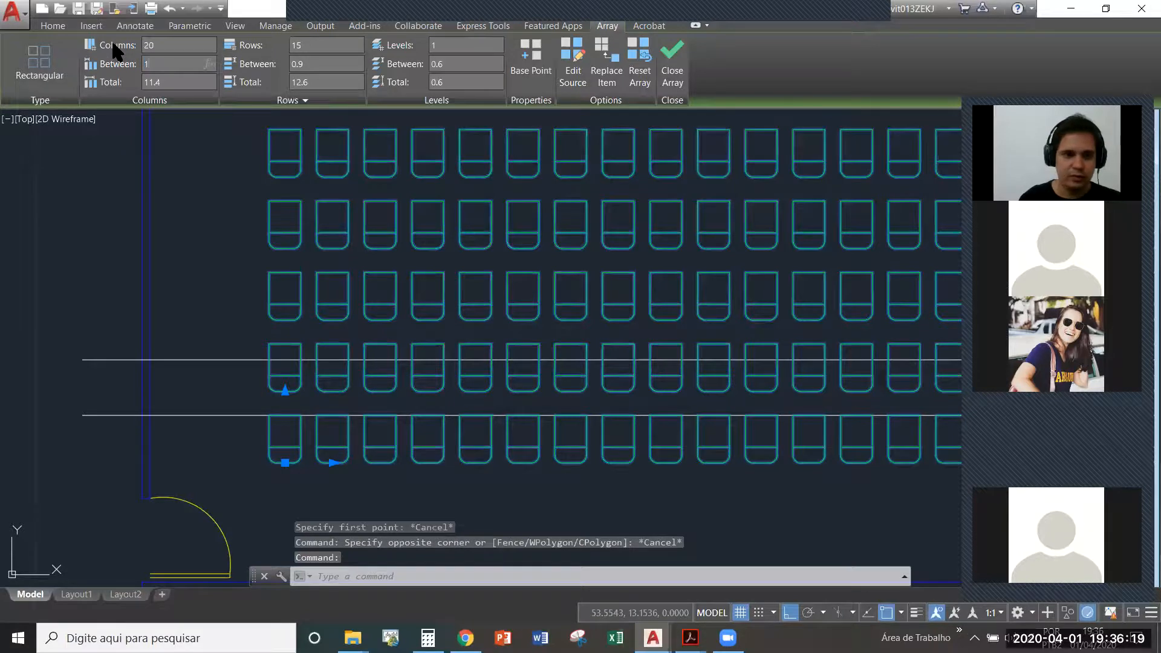
key(Return)
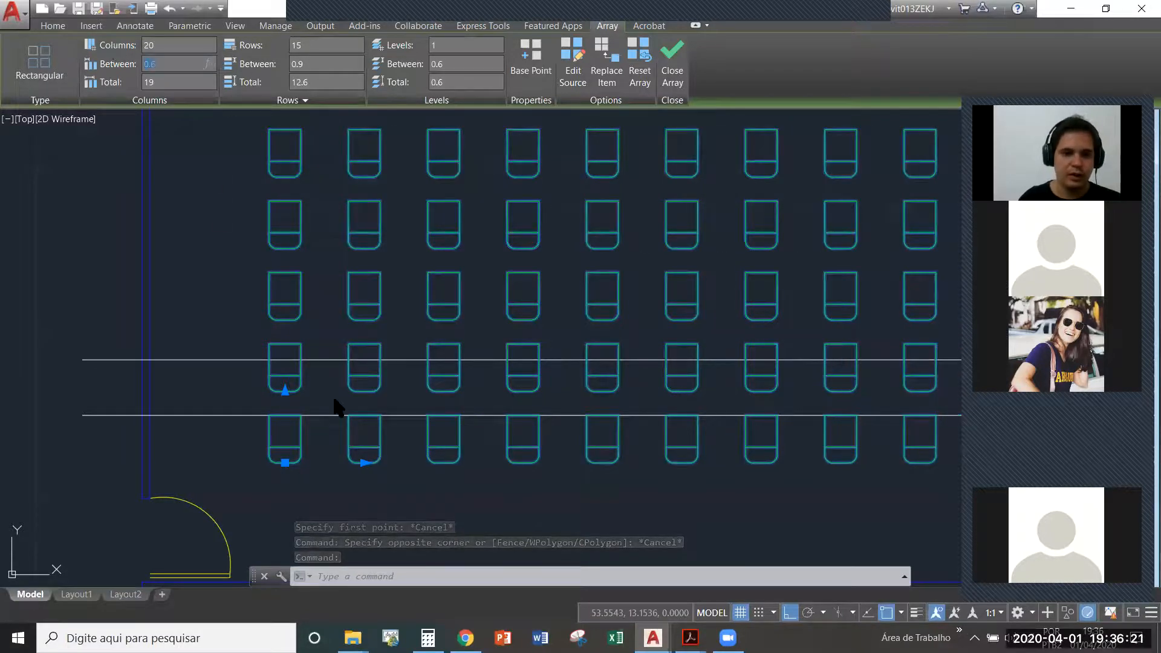
key(ctrl+z)
- Measure the row spacing again between the bottom edges of the first chairs in the two lowest rows
click(334, 314)
click(298, 282)
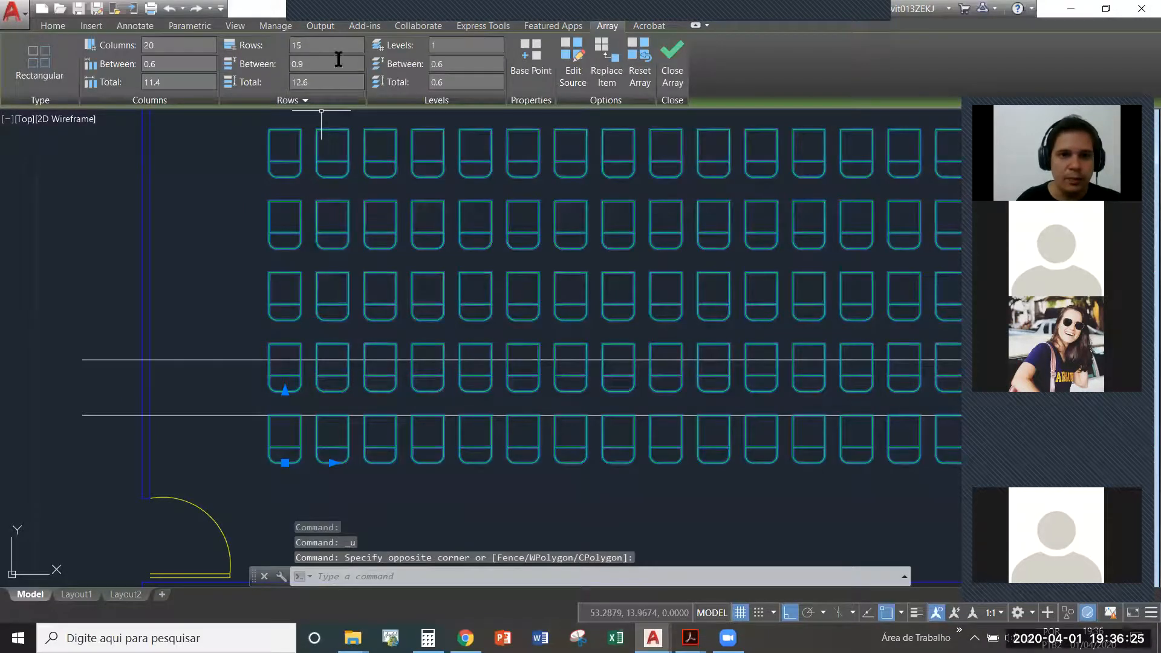
key(Escape)
text(di)
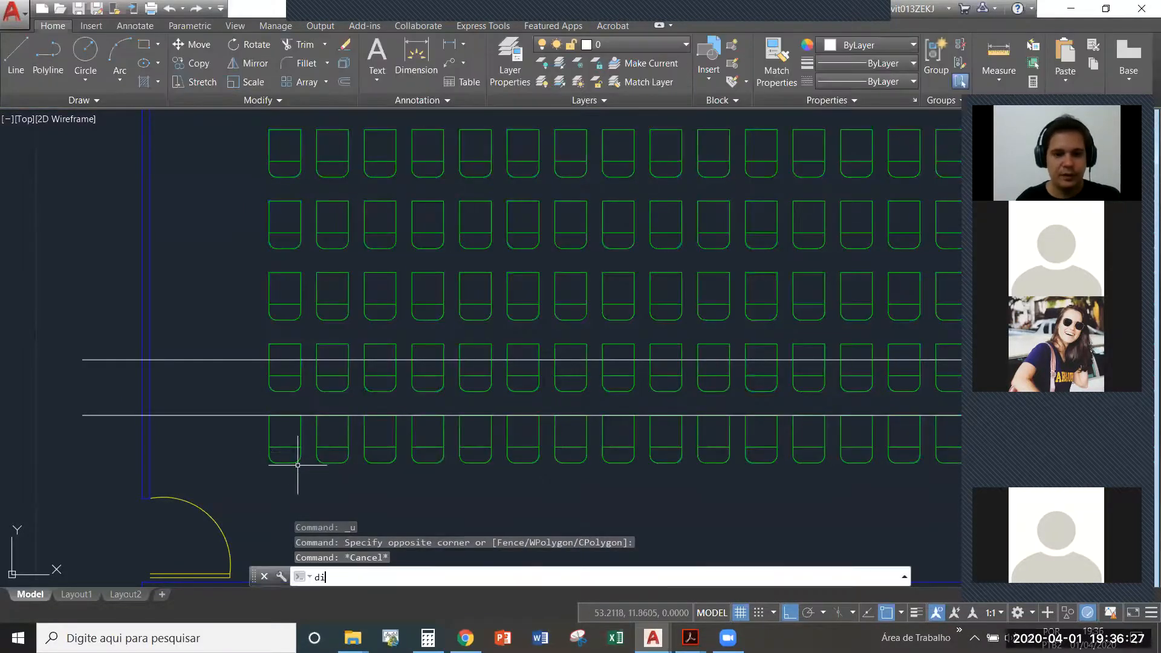
key(Return)
click(288, 449)
click(281, 387)
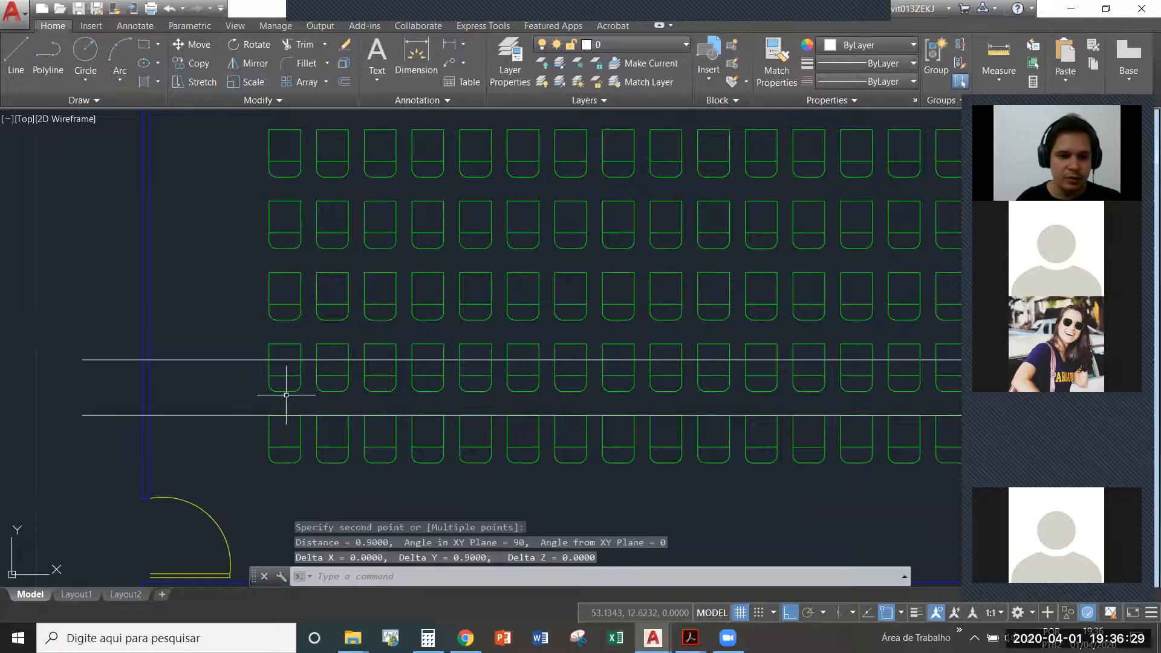
key(Escape)
- Measure the distance from the bottom edge of the lower-left chair to the upper of the two guide lines crossing the lowest rows
text(d)
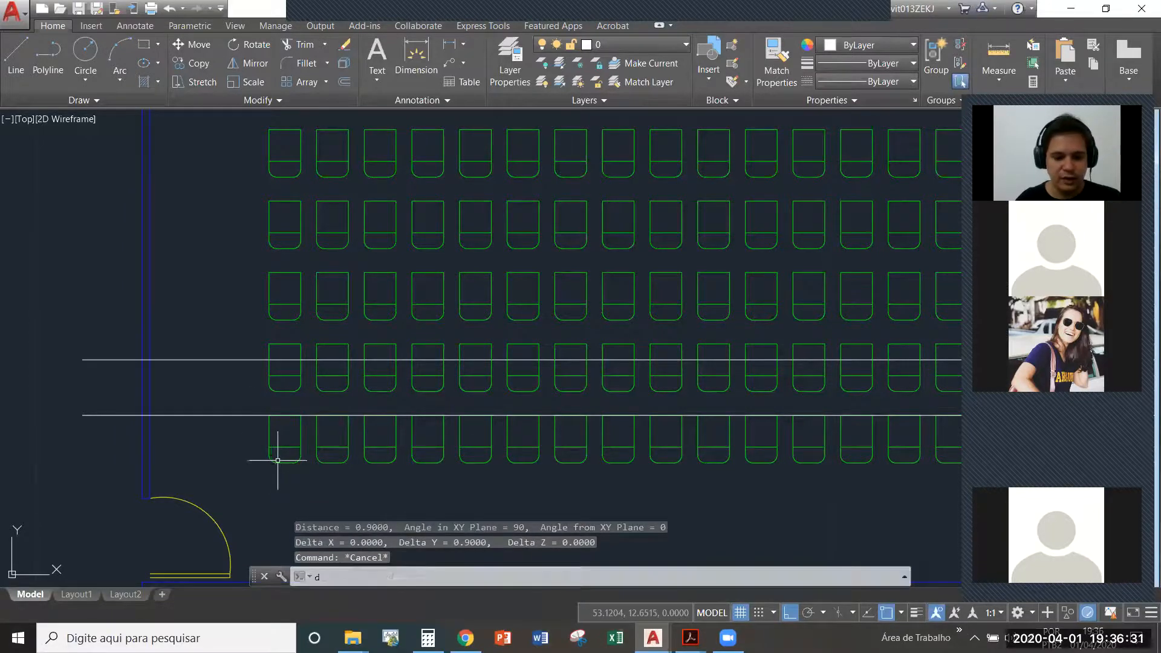
text(i)
key(Return)
click(285, 457)
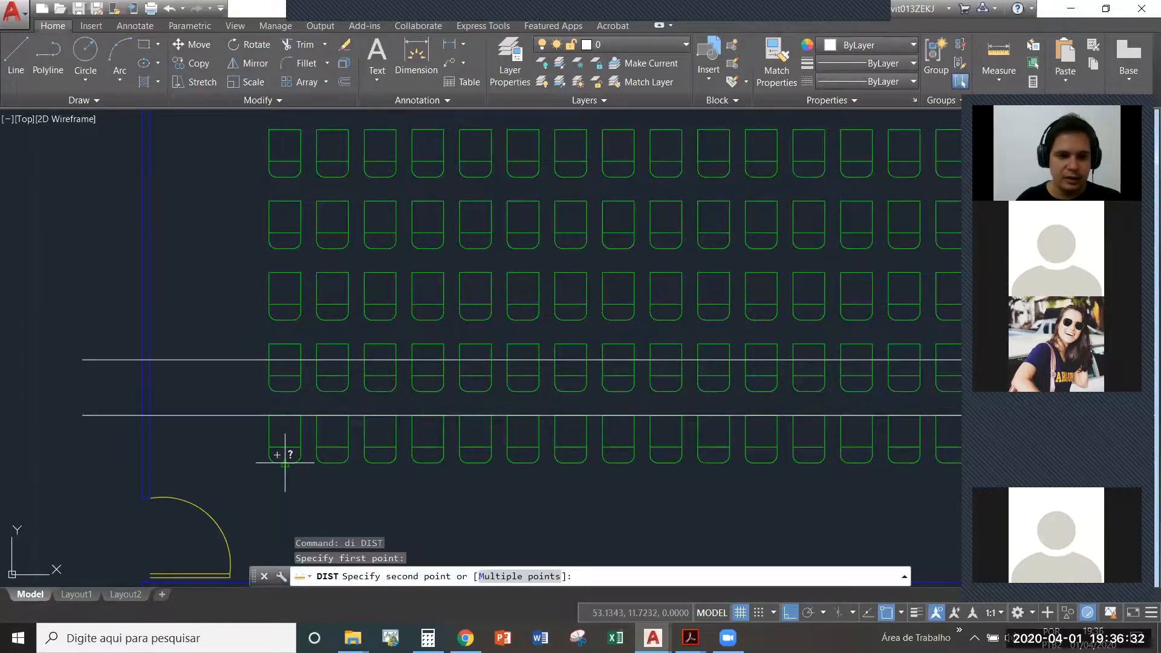
click(285, 360)
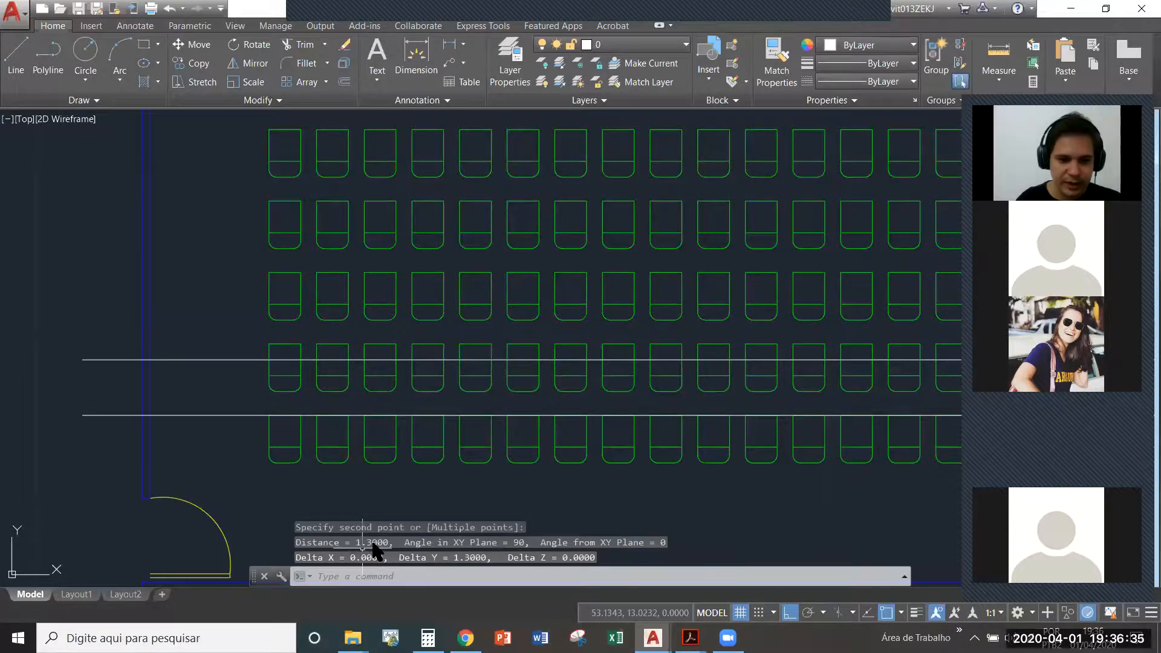
key(Escape)
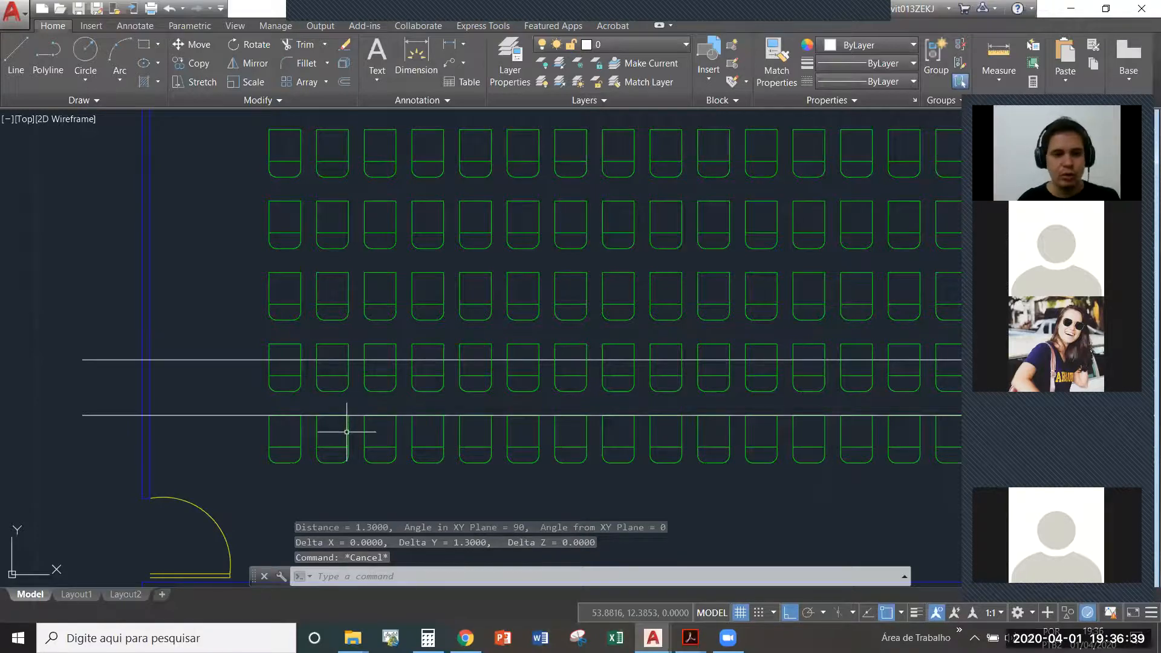
- Set the row spacing of the chair array to 1.3
click(348, 428)
click(341, 461)
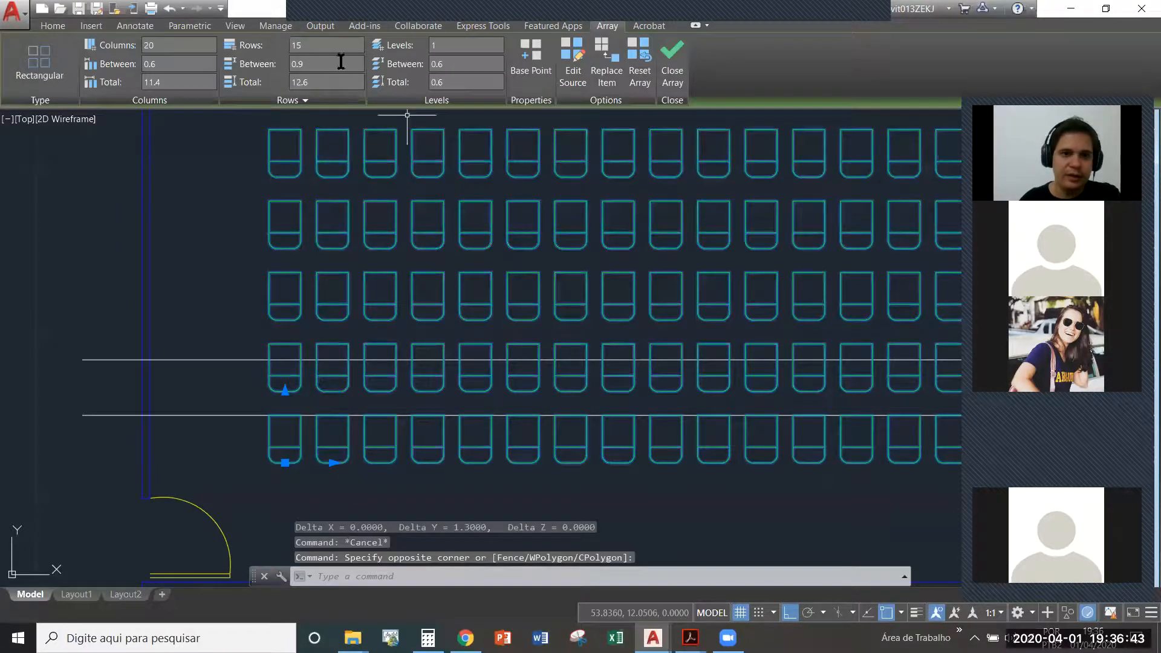
text(1.3)
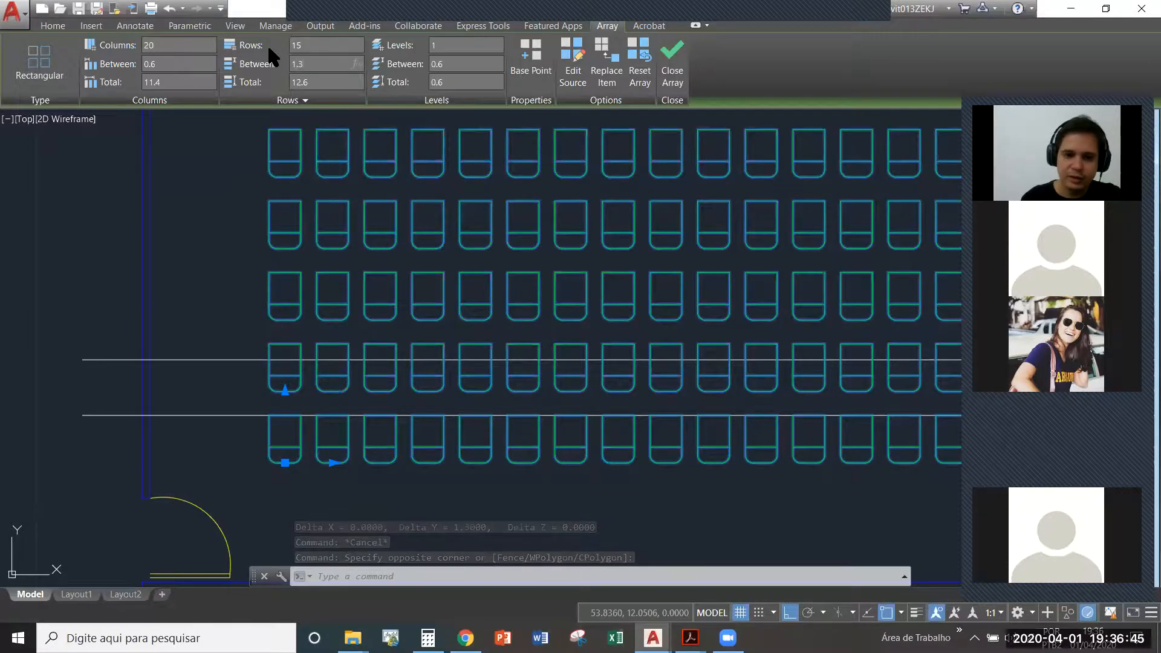
key(Return)
scroll(370, 447, down, 5)
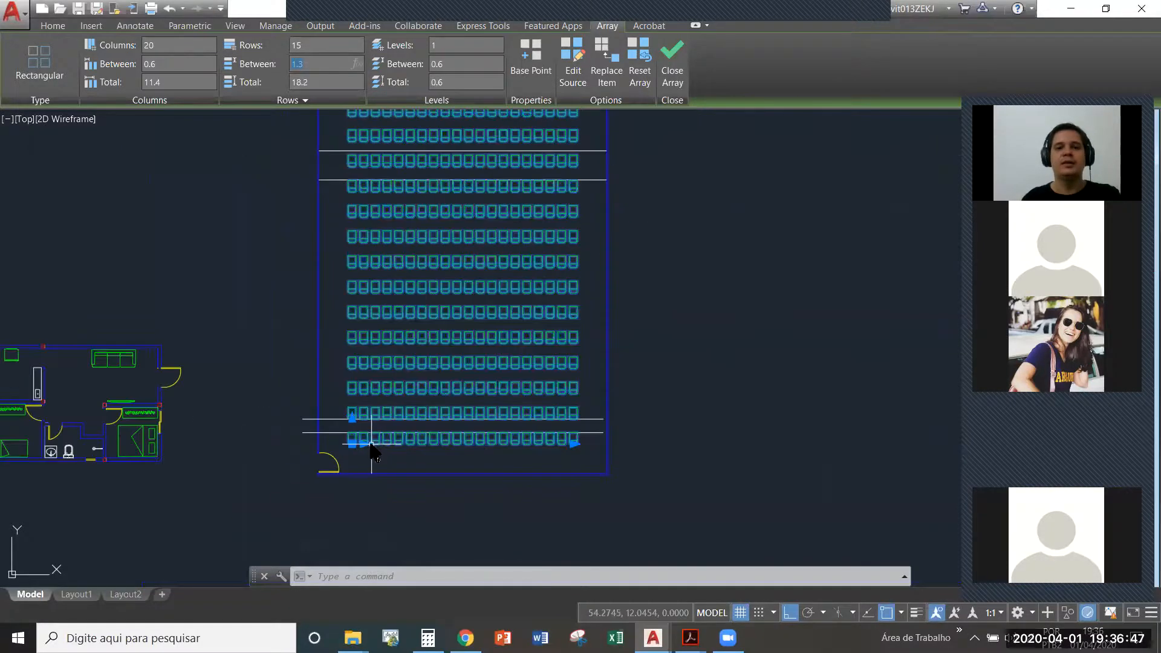
mouse_move(452, 191)
middle_down()
mouse_move(451, 280)
mouse_move(434, 226)
middle_up()
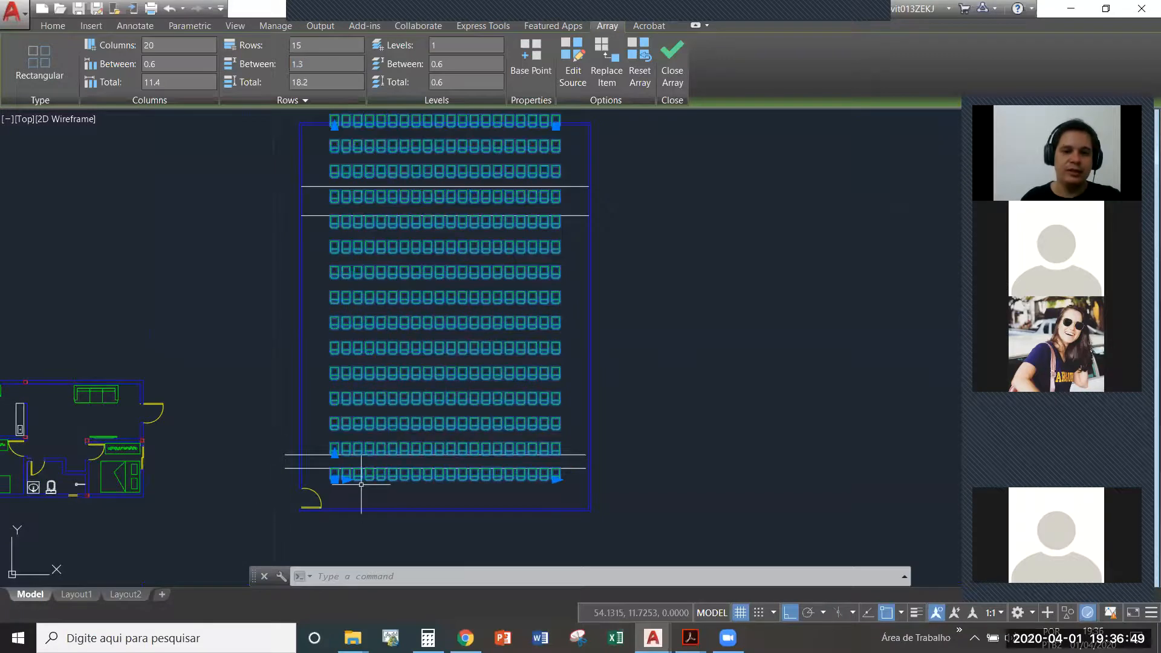
- Measure the distance between the left edges of the first two chairs in the lowest row
scroll(334, 500, up, 5)
scroll(363, 461, up, 2)
click(371, 459)
key(Escape)
text(di)
key(Return)
scroll(344, 428, up, 4)
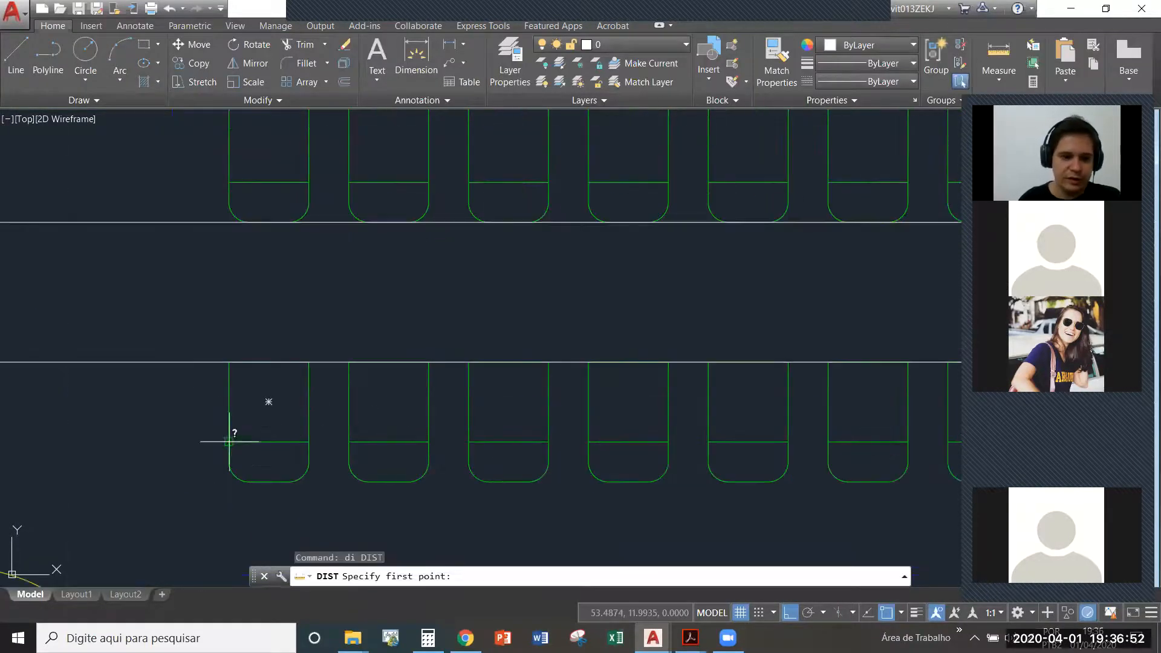
click(229, 401)
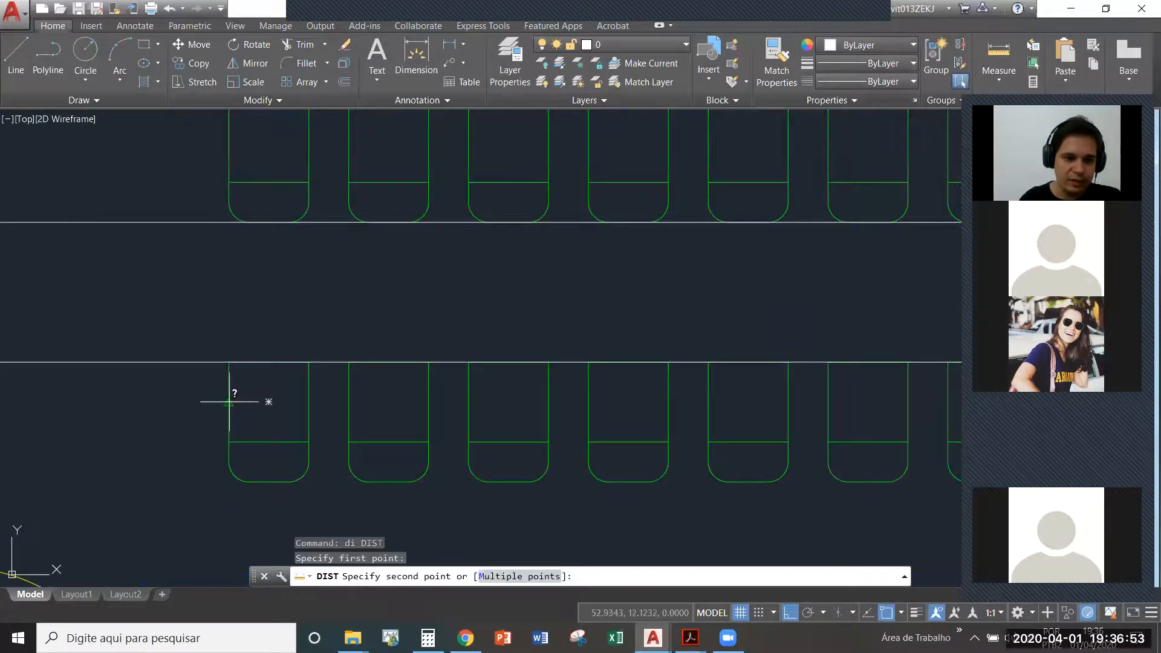
click(349, 401)
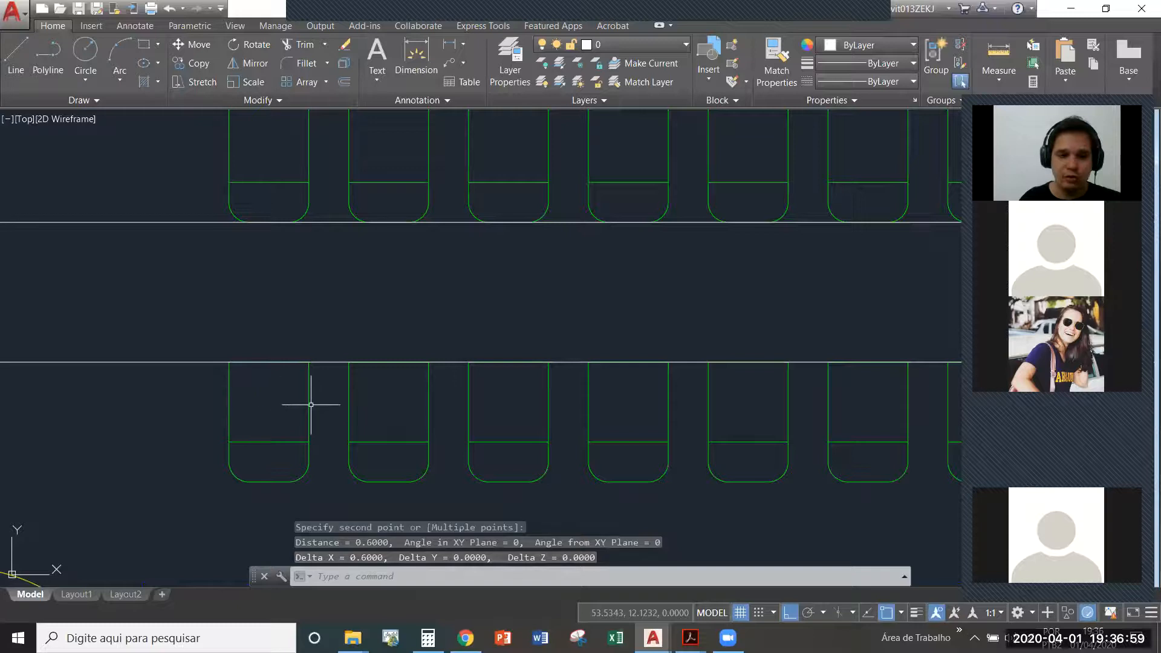
- Measure the width of the first chair in the lowest row
key(space)
click(229, 401)
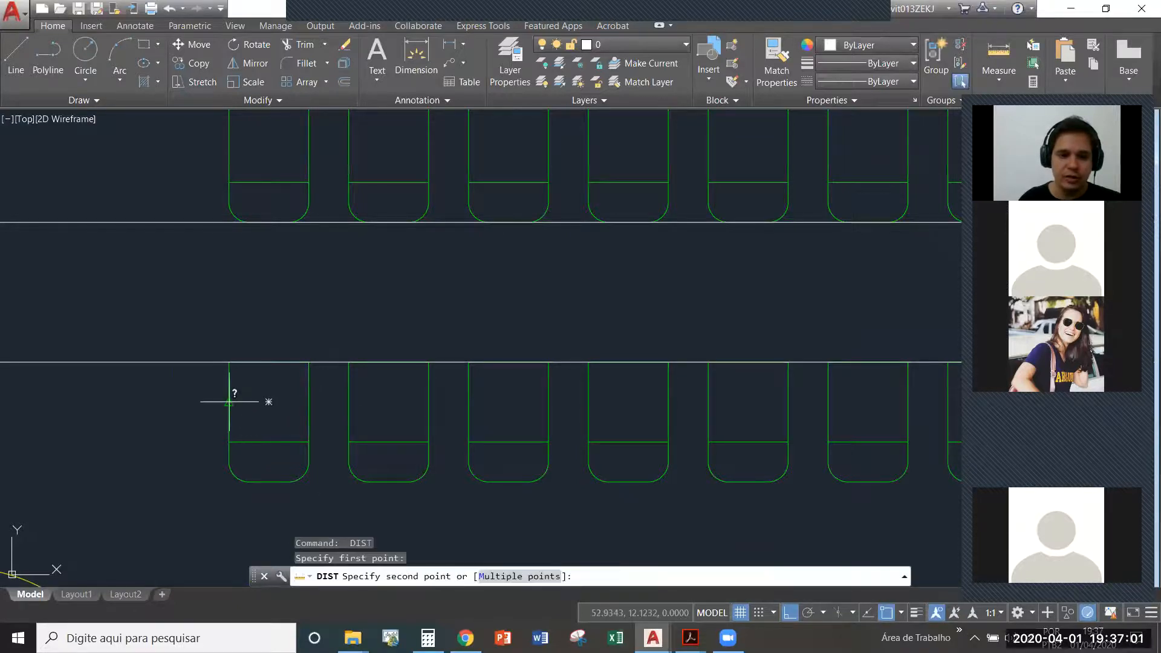
click(311, 401)
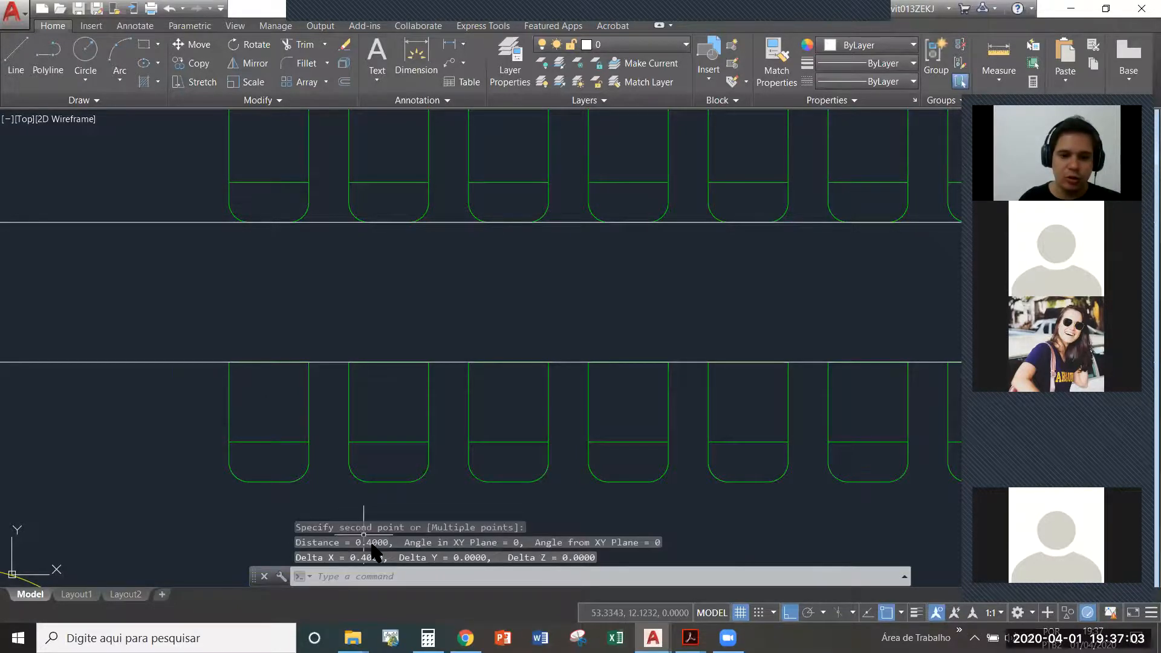
scroll(348, 405, down, 1)
key(Escape)
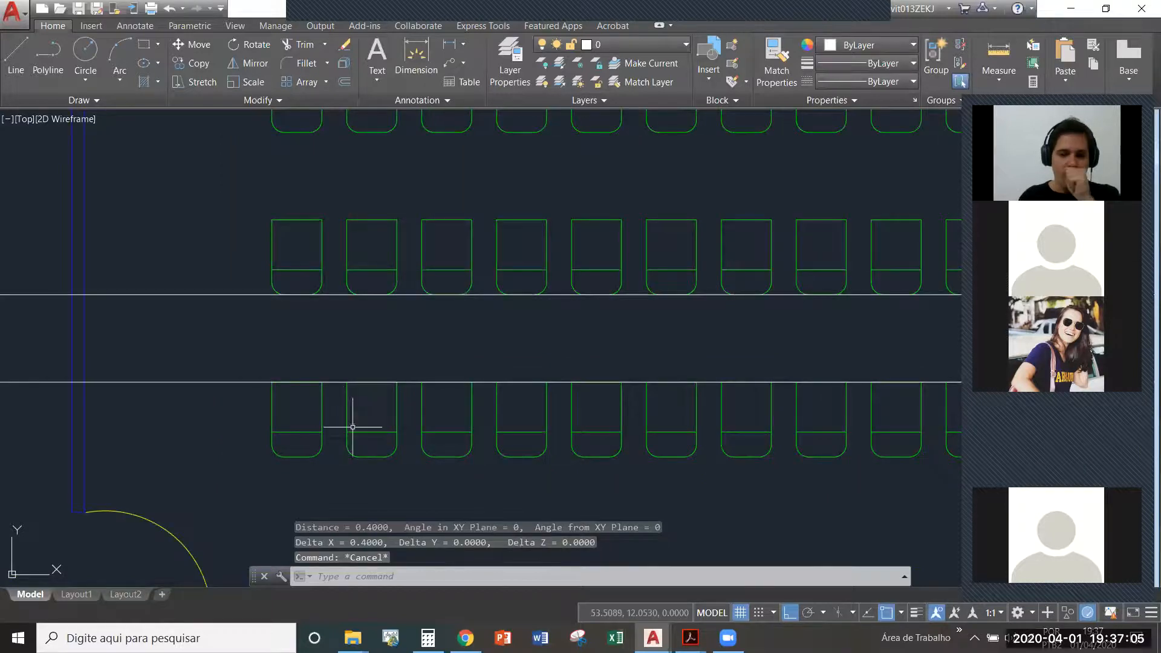
- Set the column spacing of the chair array to 0.45
click(426, 462)
click(382, 432)
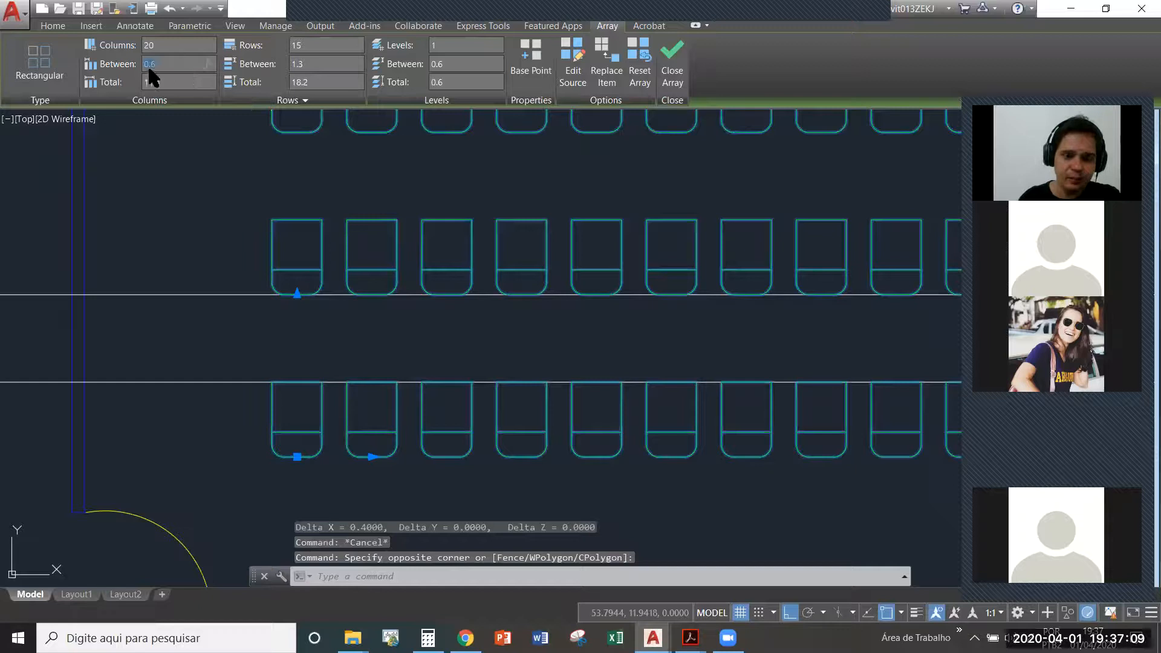
text(45)
key(Return)
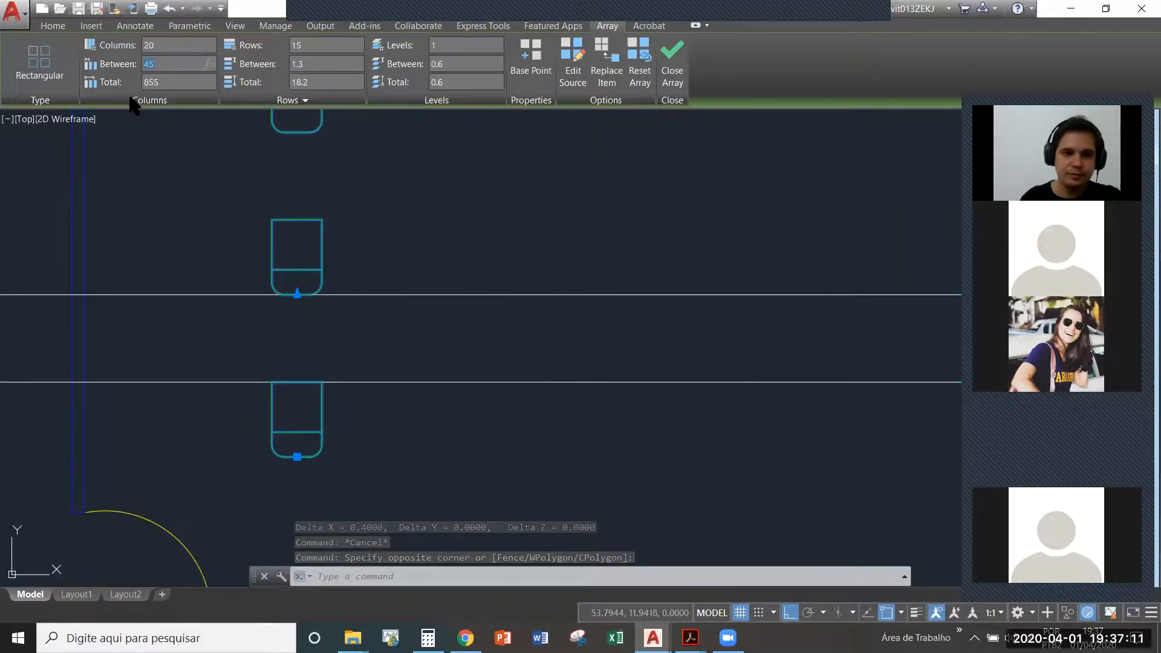
key(Home)
text(.)
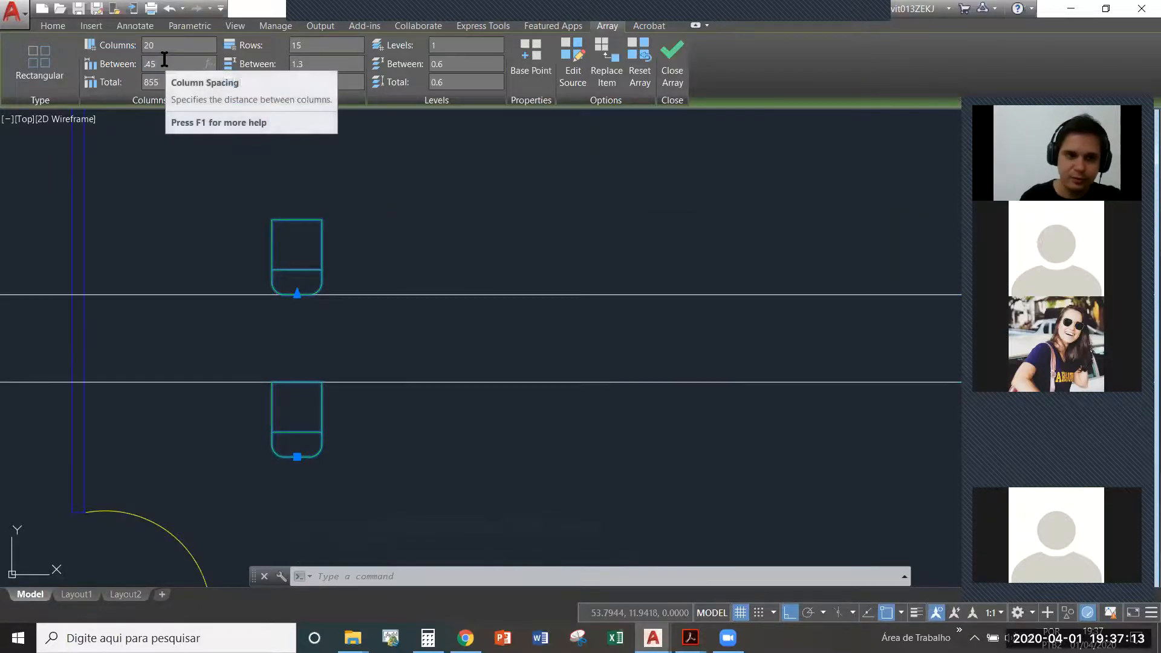
key(Return)
scroll(360, 309, down, 6)
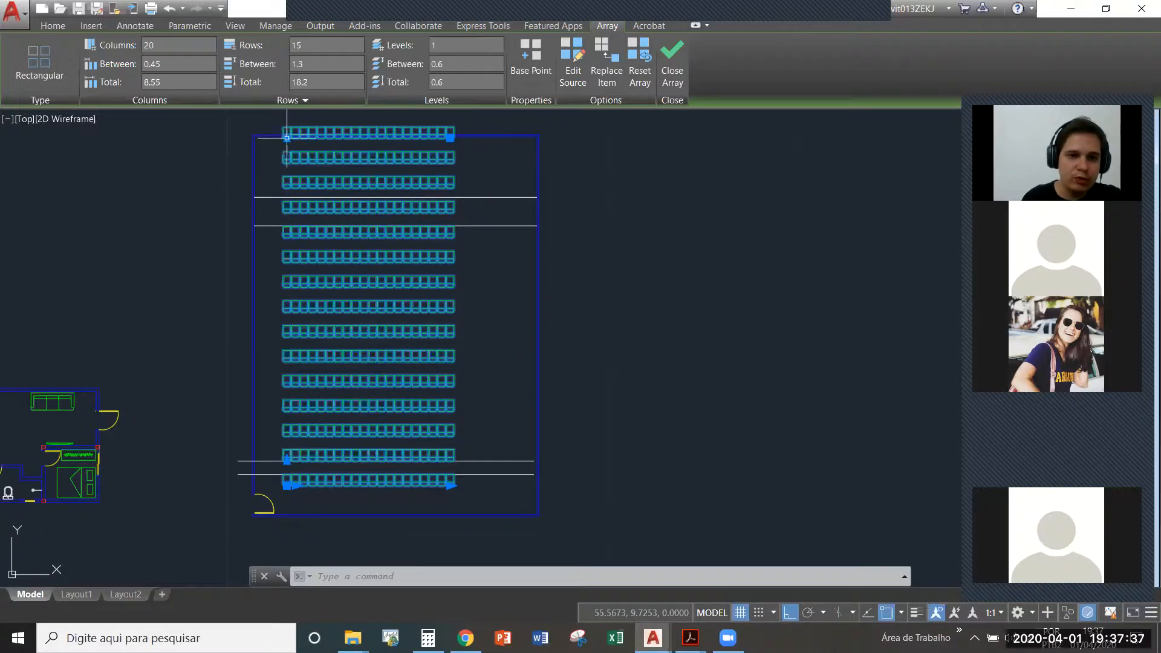
- Try 10 rows for the chair array and settle on a row count of 11
mouse_move(287, 138)
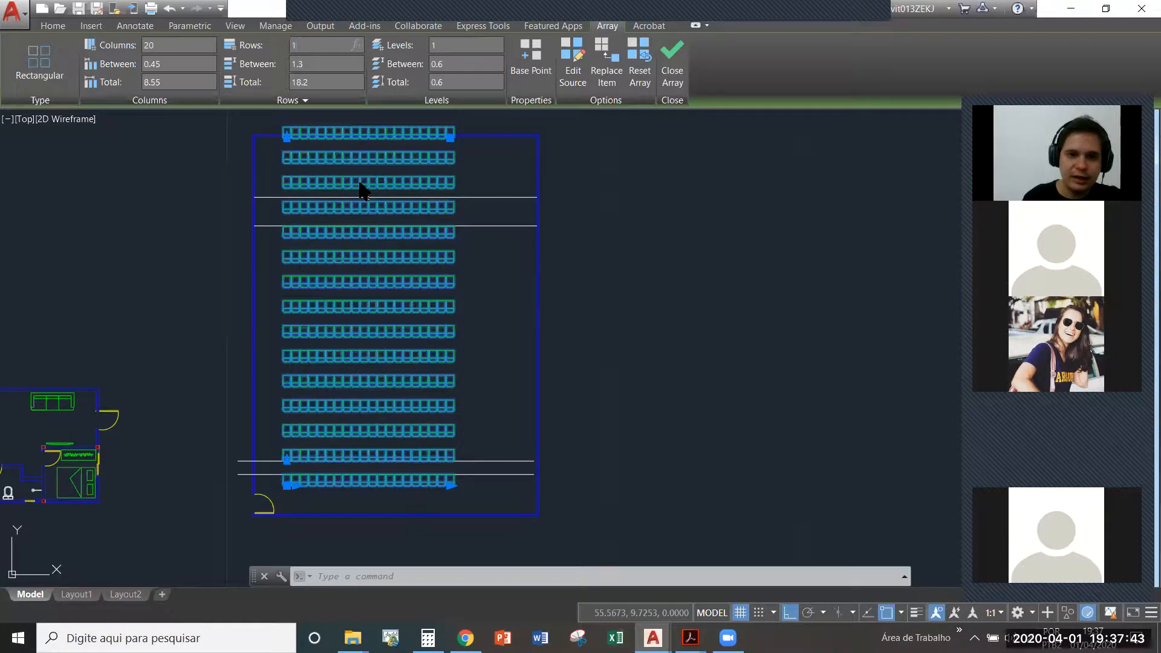
text(0)
key(Return)
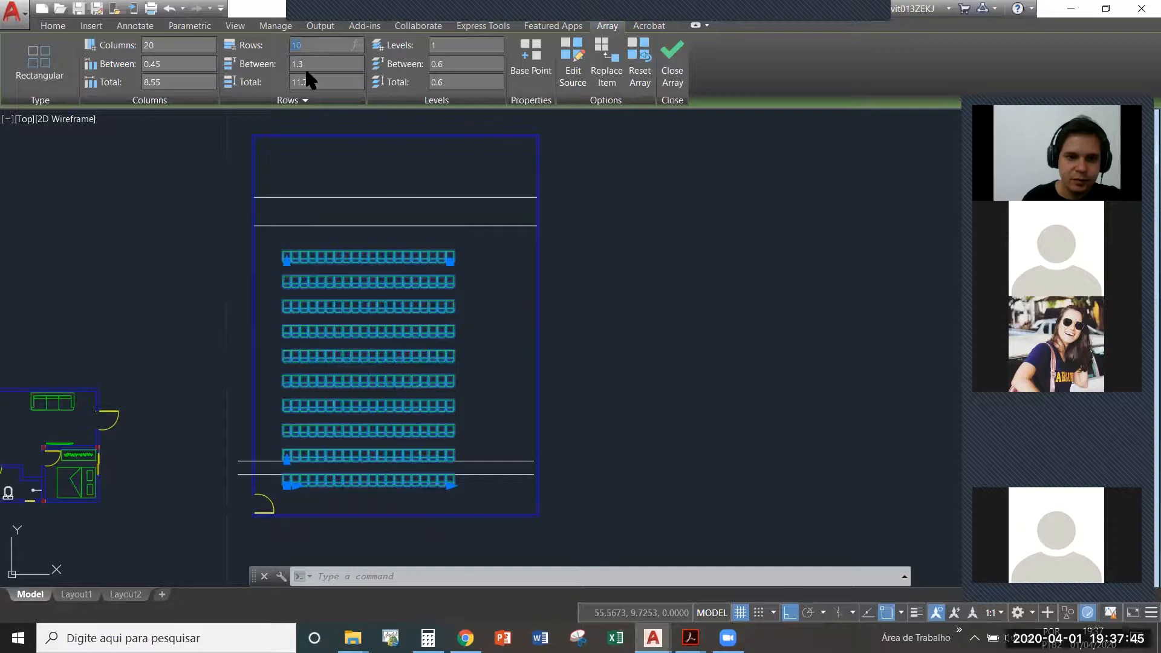
key(Return)
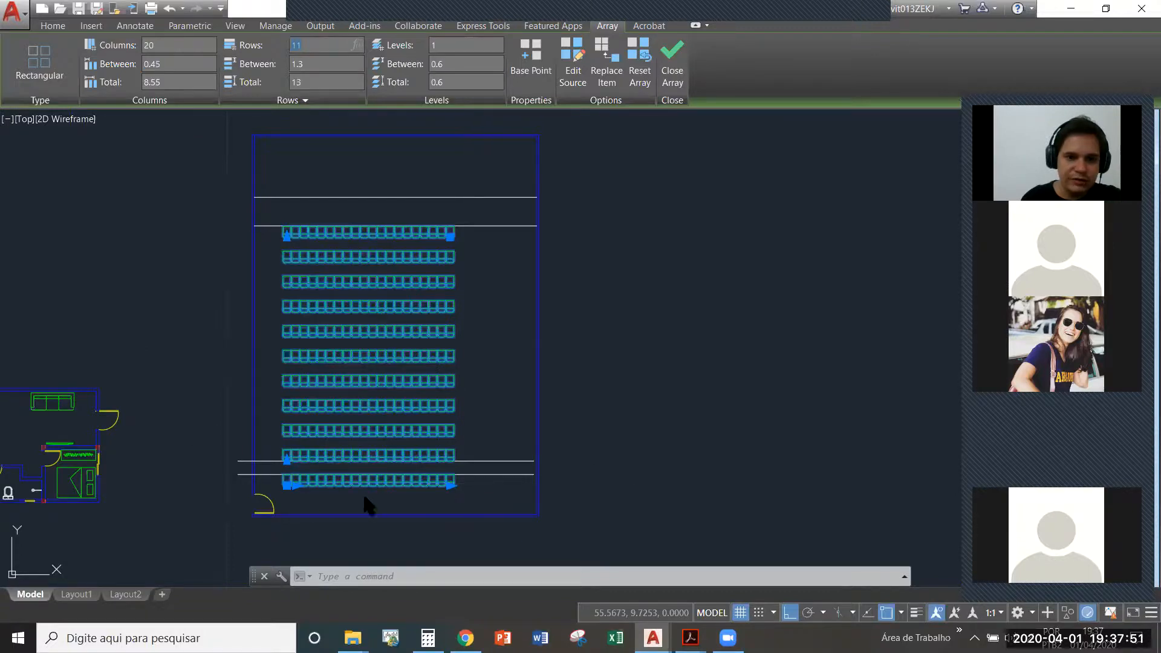
- Try 25 columns for the chair array, settle on 26, and finish editing the array
text(25)
key(Return)
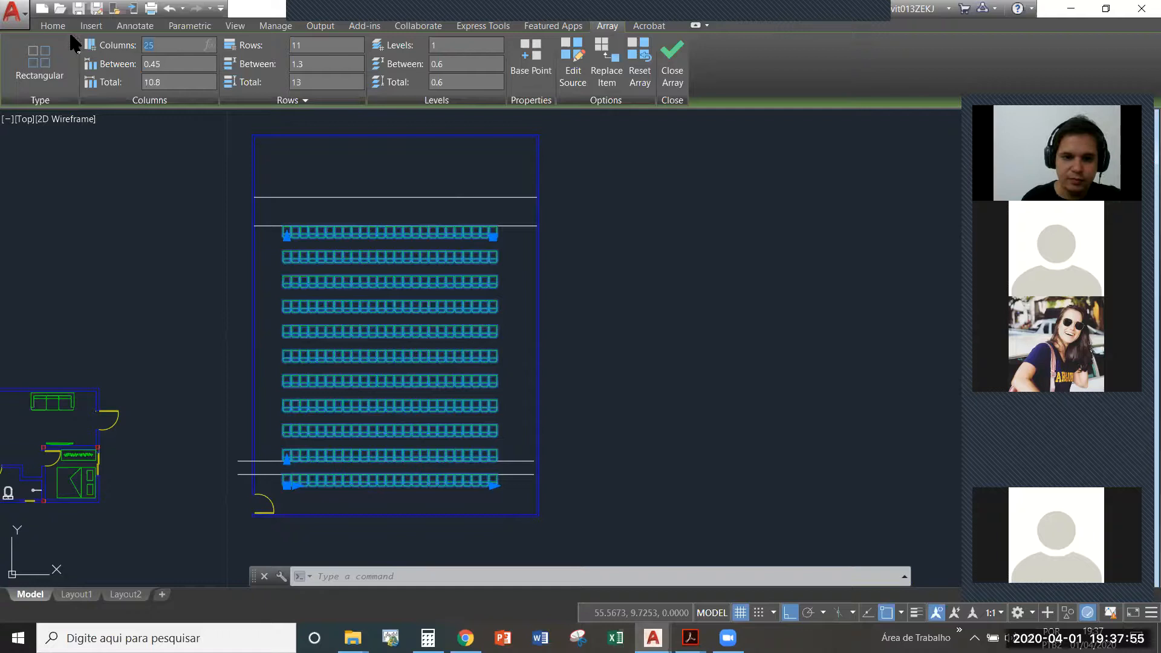
text(26)
key(Return)
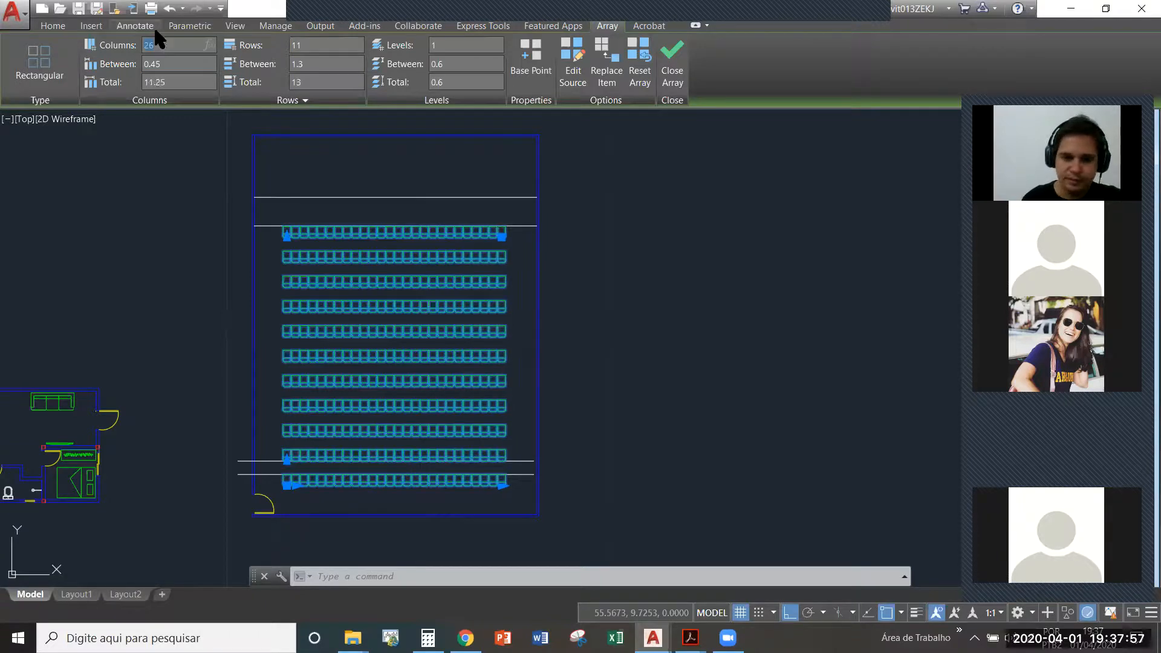
key(Escape)
key(Escape)
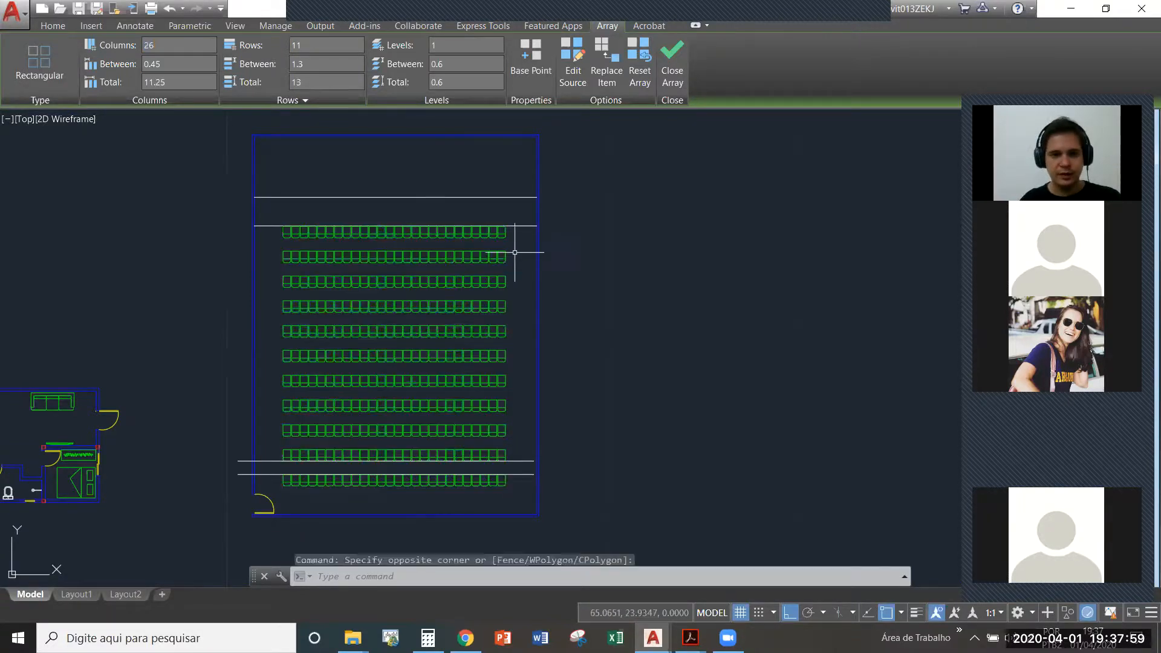
- Delete the guide line at the top chair row and the two guide lines crossing the lowest rows, keeping the chair array
click(519, 226)
key(Delete)
mouse_move(517, 231)
middle_down()
mouse_move(562, 236)
mouse_move(568, 249)
middle_up()
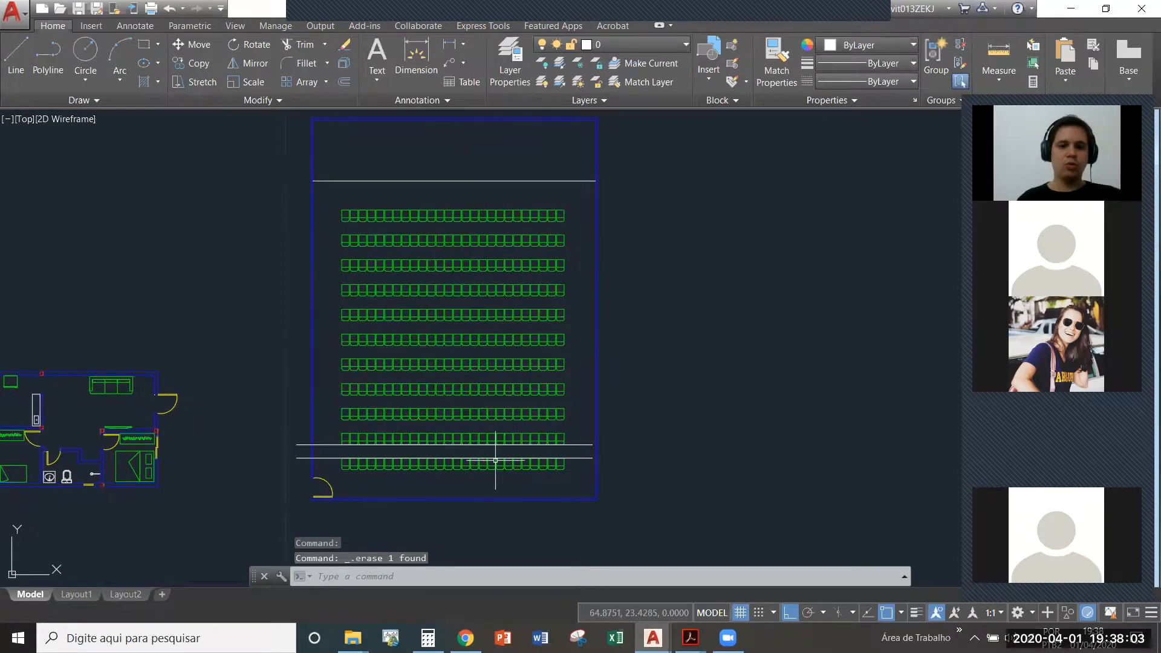
click(584, 469)
click(558, 413)
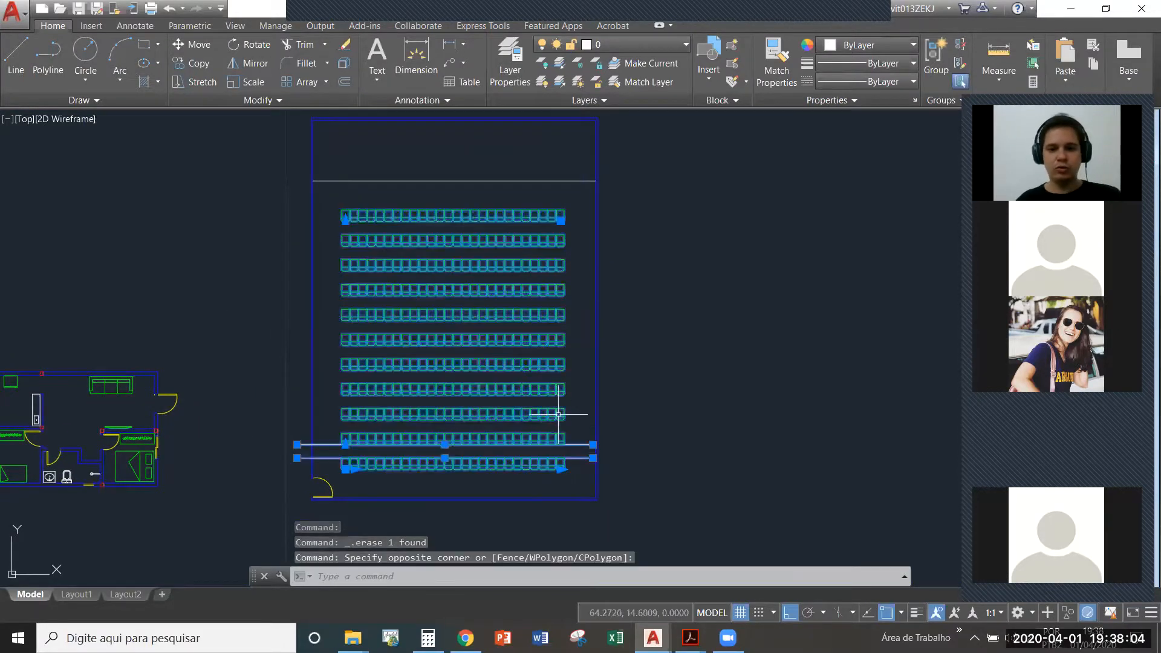
key(Escape)
click(582, 465)
click(566, 421)
key(Delete)
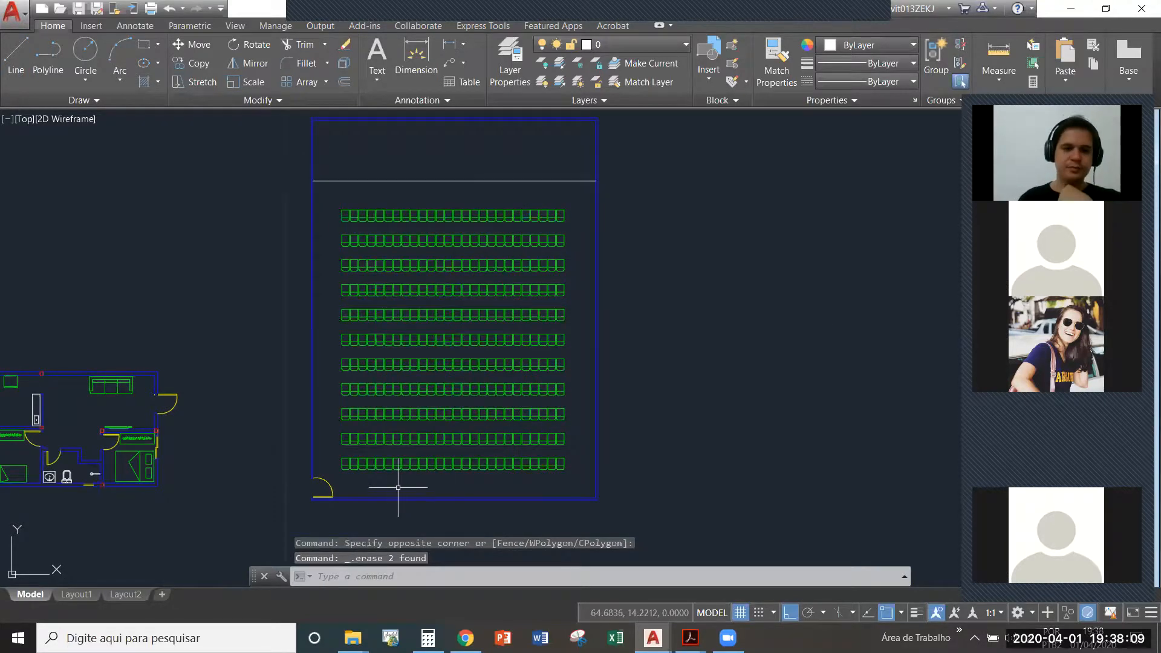
- Measure the gap between the facing sides of the first two chairs in the lowest row
scroll(375, 472, up, 5)
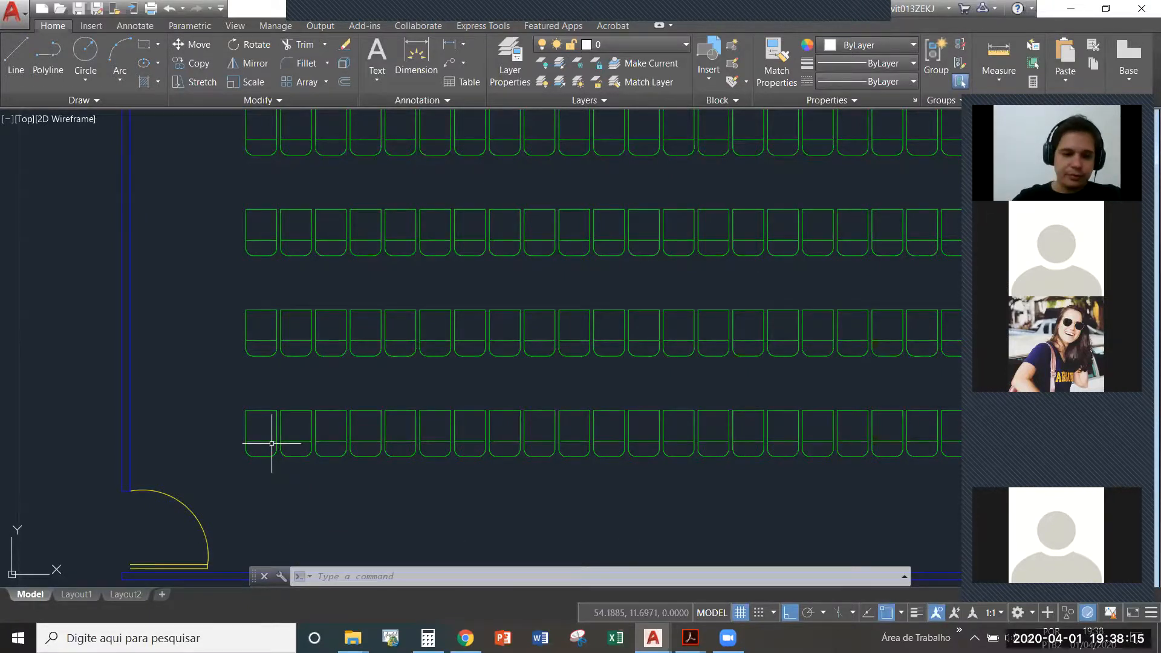
scroll(247, 478, down, 4)
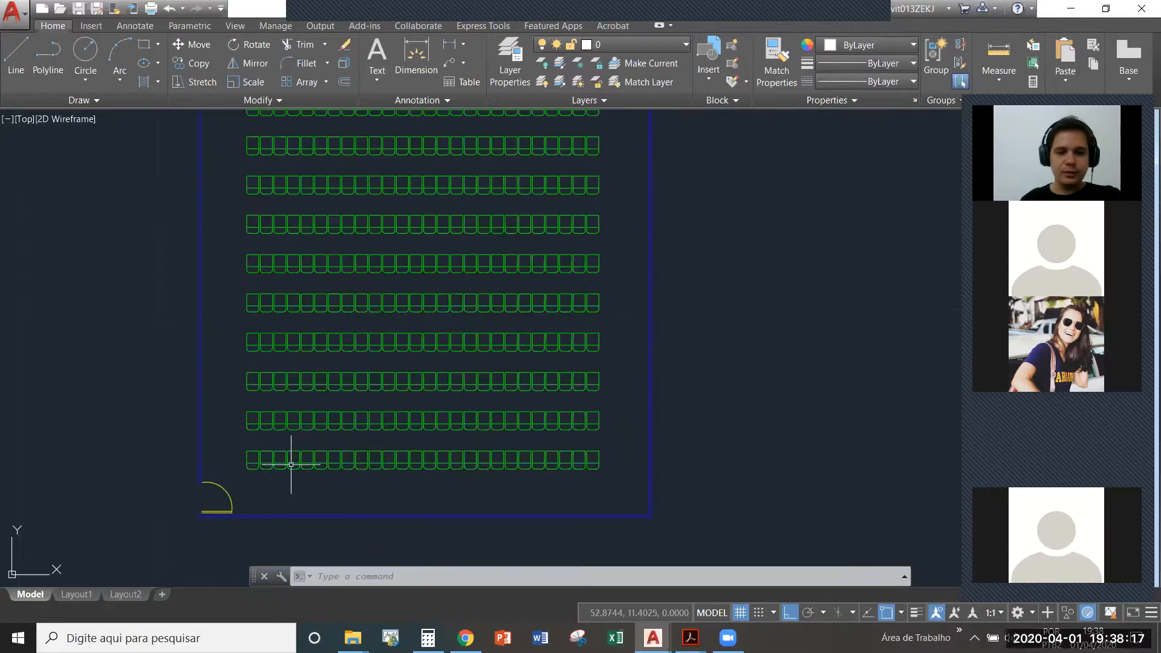
scroll(251, 475, up, 2)
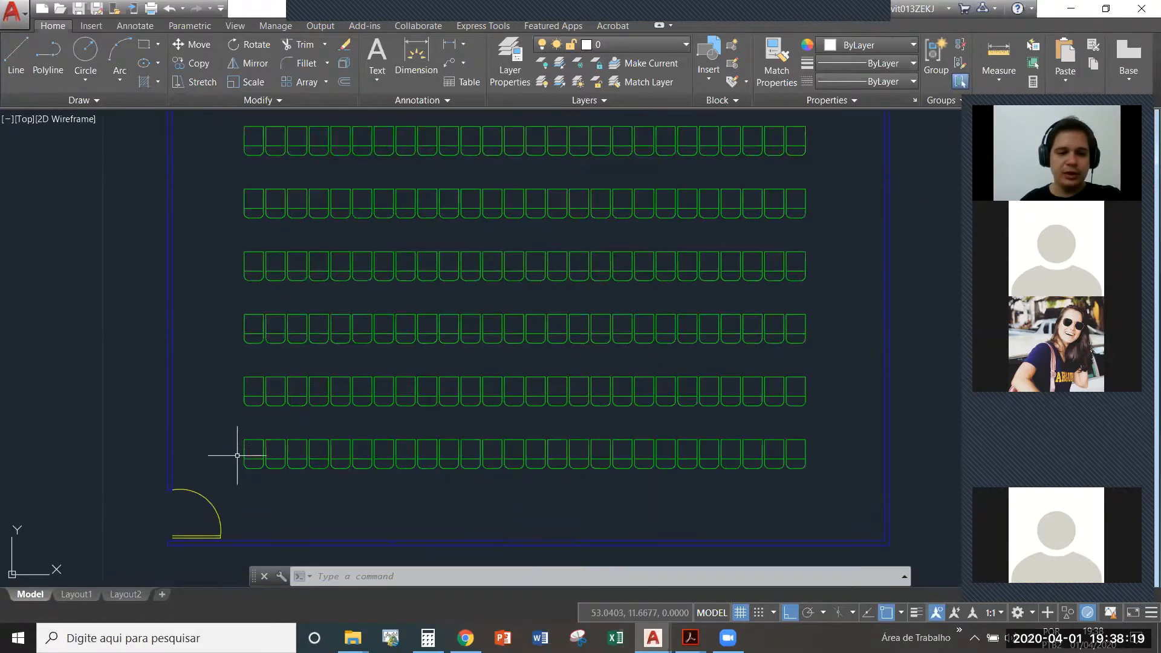
scroll(254, 451, up, 2)
scroll(268, 438, up, 3)
text(di)
key(Return)
click(290, 417)
click(306, 417)
scroll(282, 440, down, 3)
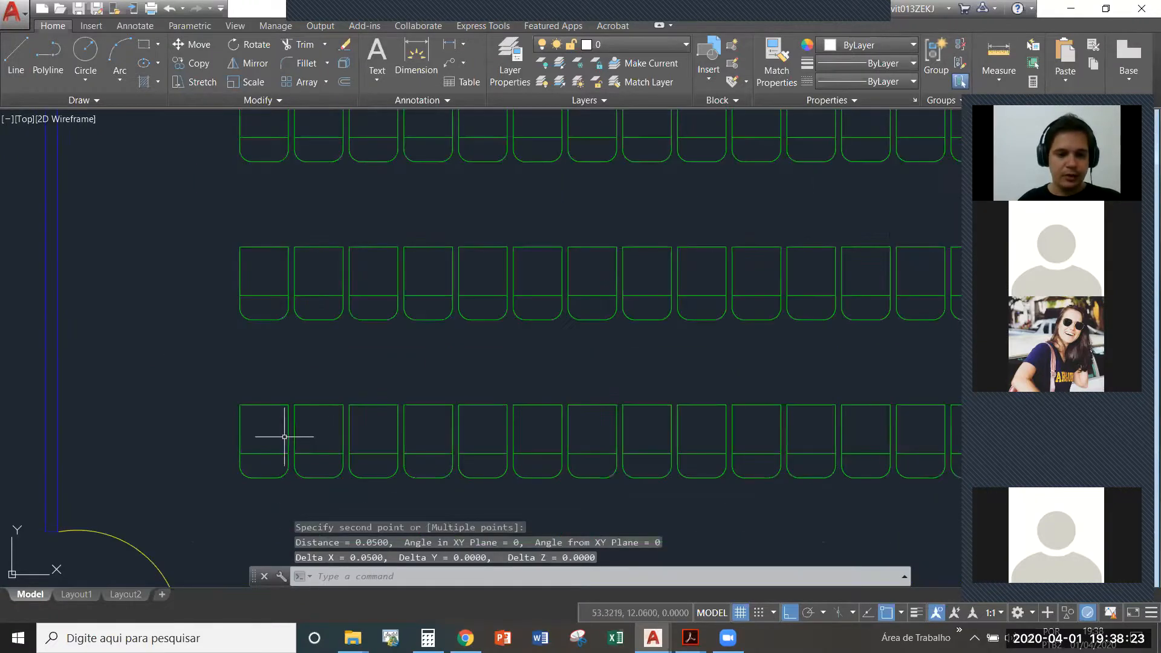
- Check the adjusted row spacing by measuring between the bottom edges of the first chairs in the two lowest rows
middle_drag(284, 424, 288, 468)
key(Return)
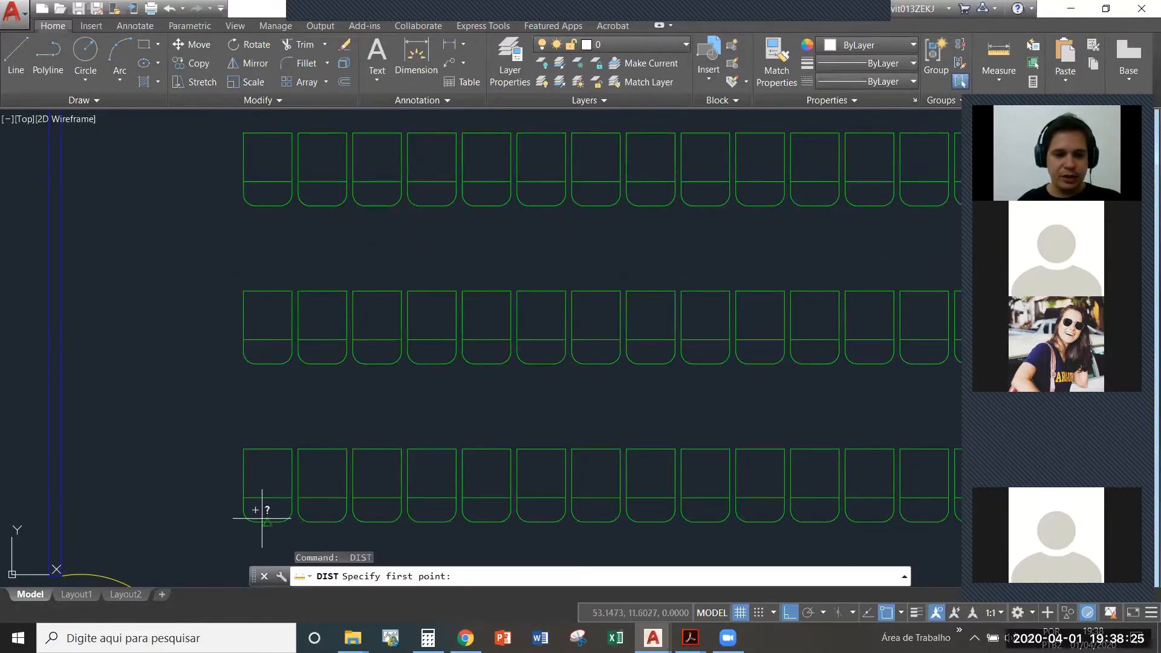
click(270, 521)
click(270, 367)
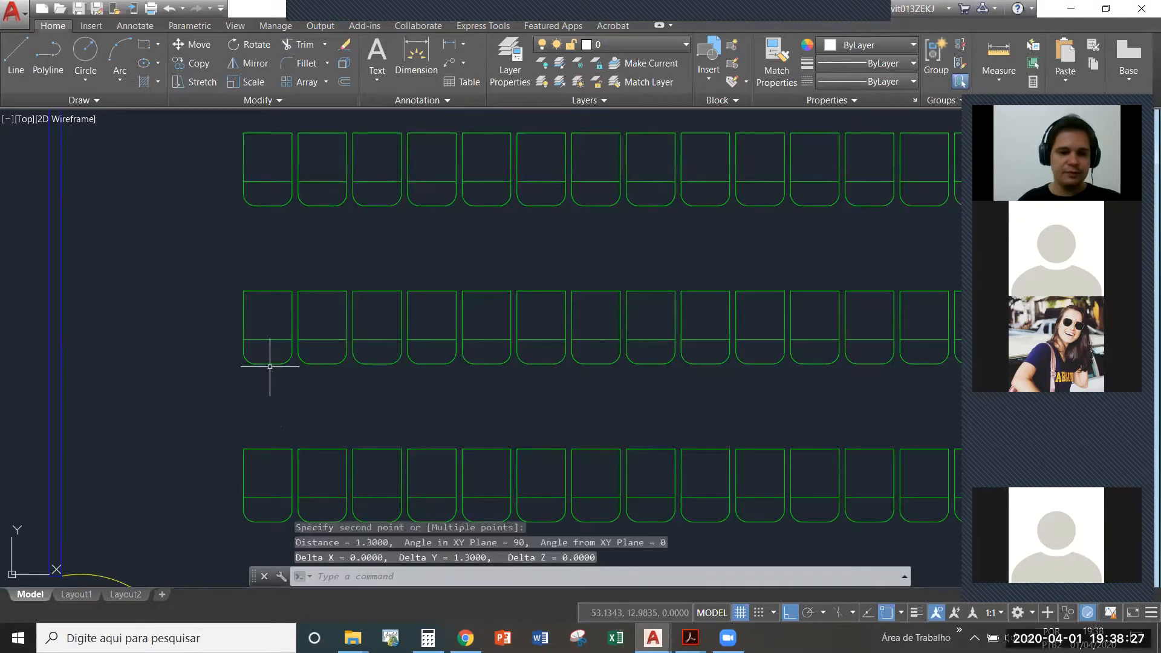
scroll(270, 364, down, 6)
middle_drag(316, 407, 442, 393)
scroll(442, 393, up, 3)
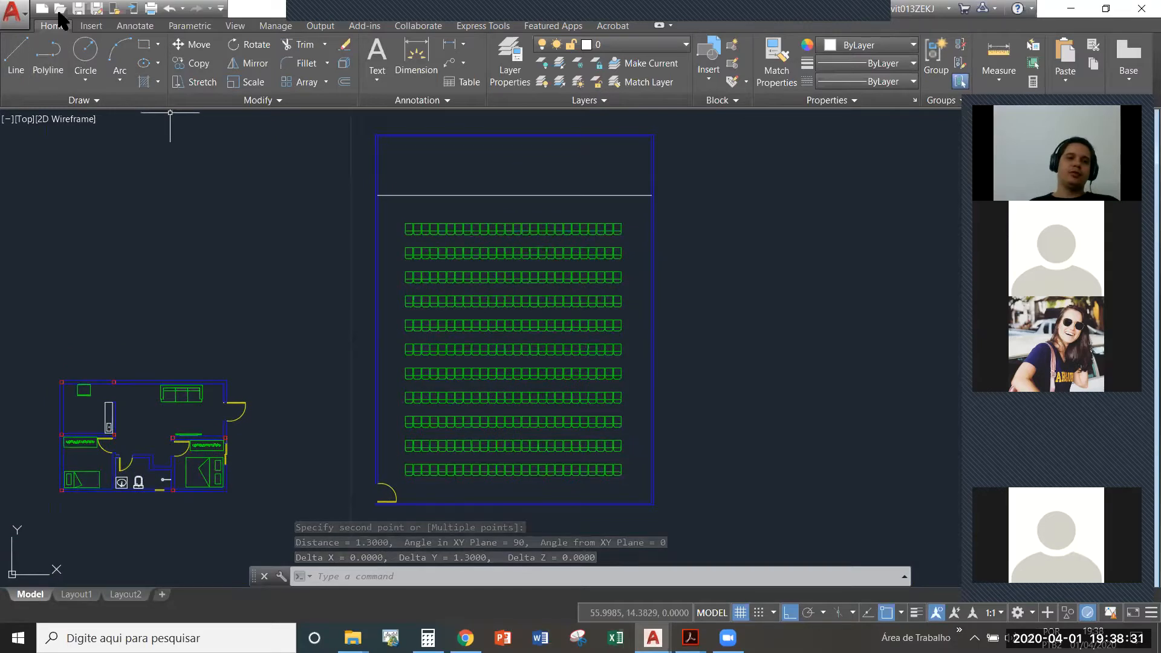
click(79, 8)
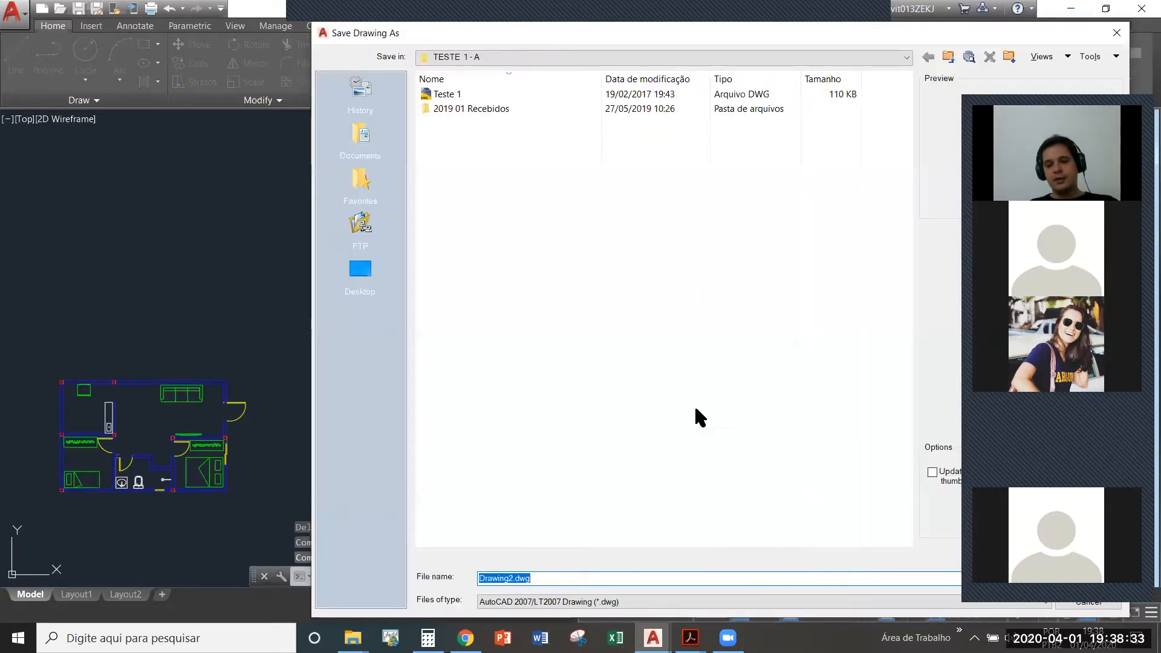
key(Escape)
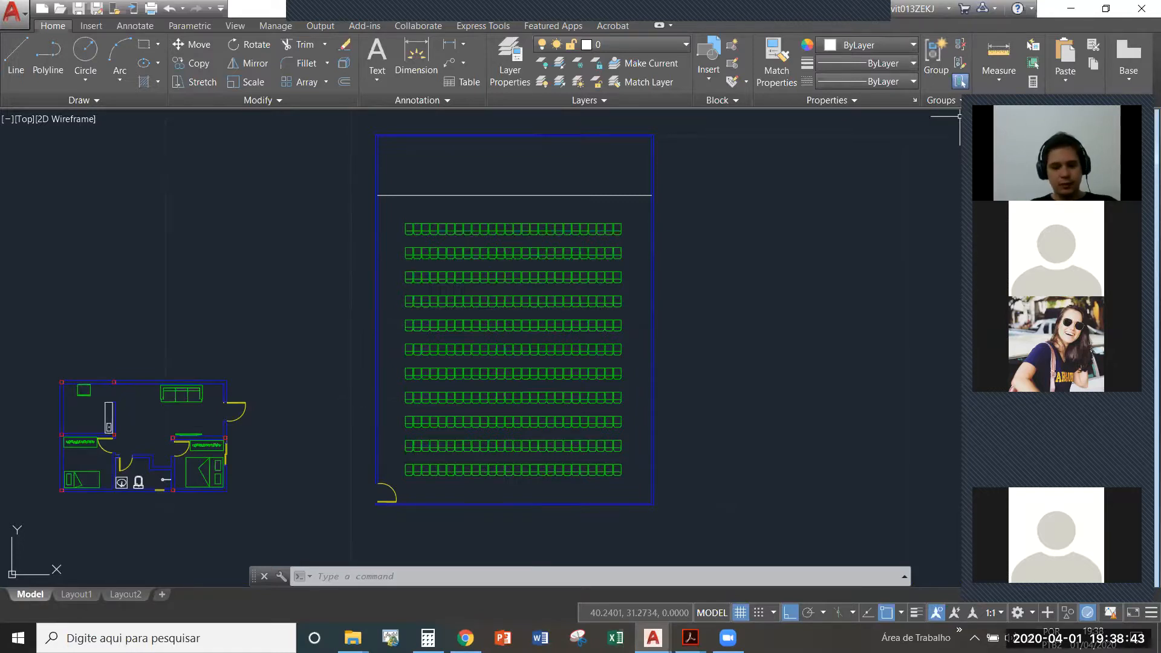
key(alt)
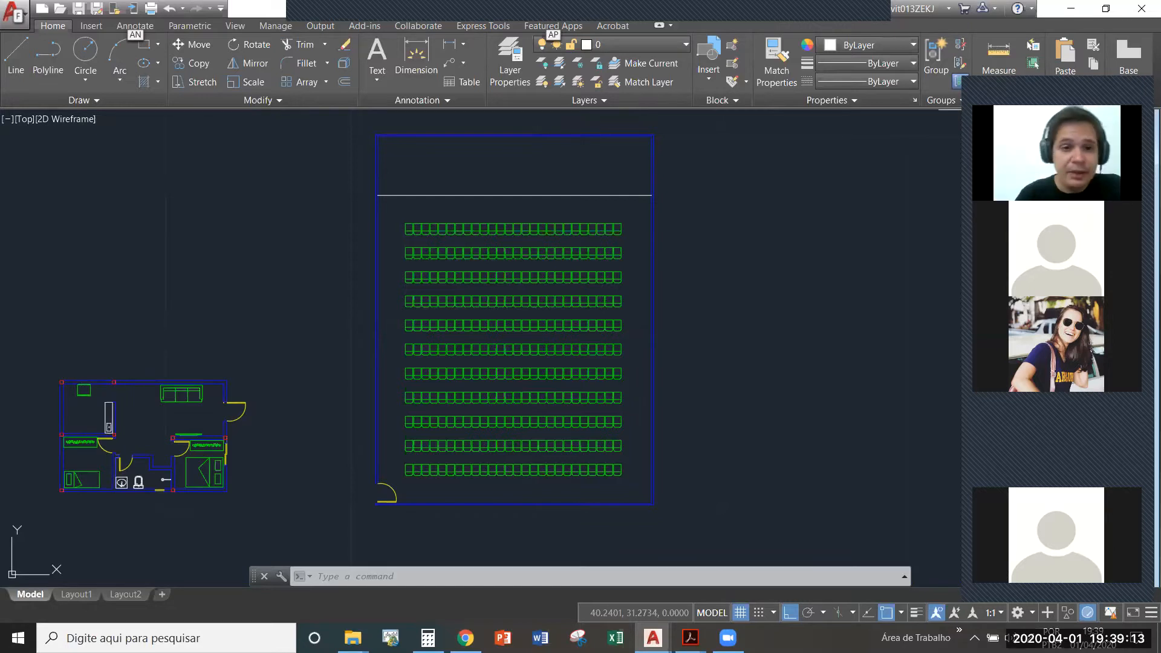
middle_drag(808, 309, 641, 301)
mouse_move(374, 383)
middle_down()
mouse_move(406, 399)
mouse_move(536, 388)
middle_up()
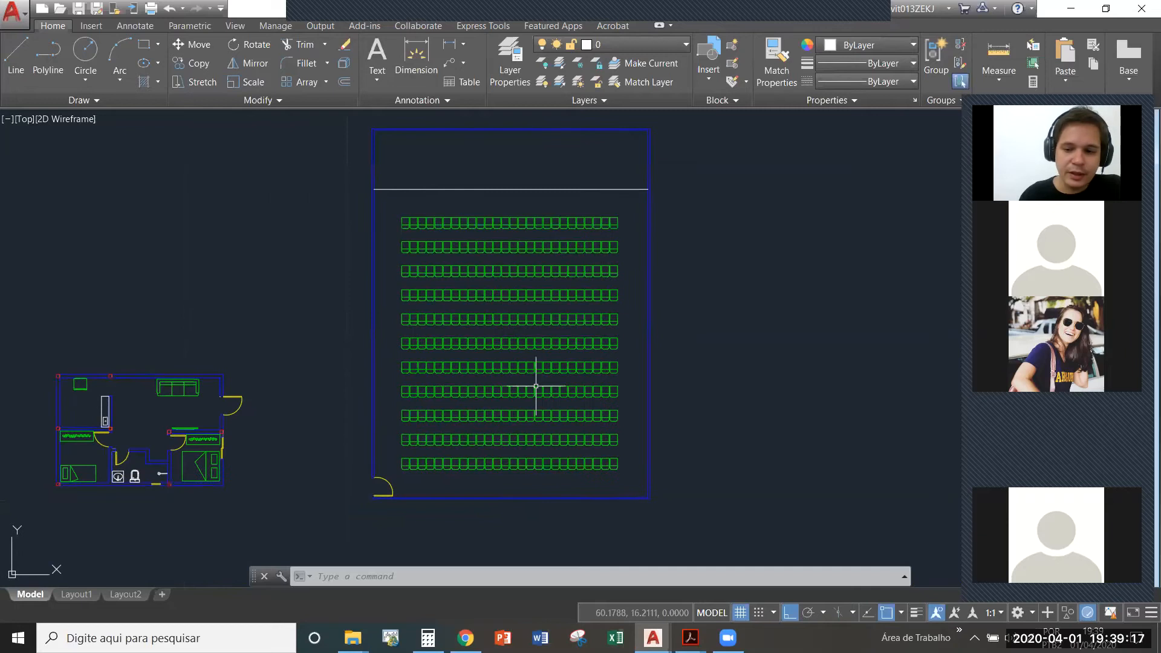